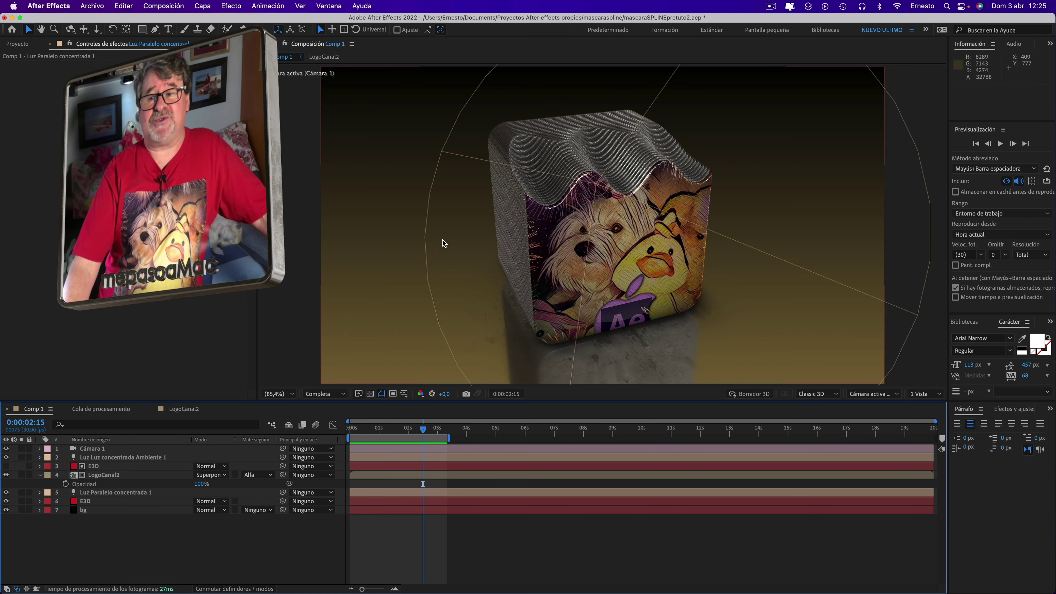
Play the wavy-topped cube composition preview in After Effects, then stop it
{"action": "left_click", "coordinate": [1000, 144]}
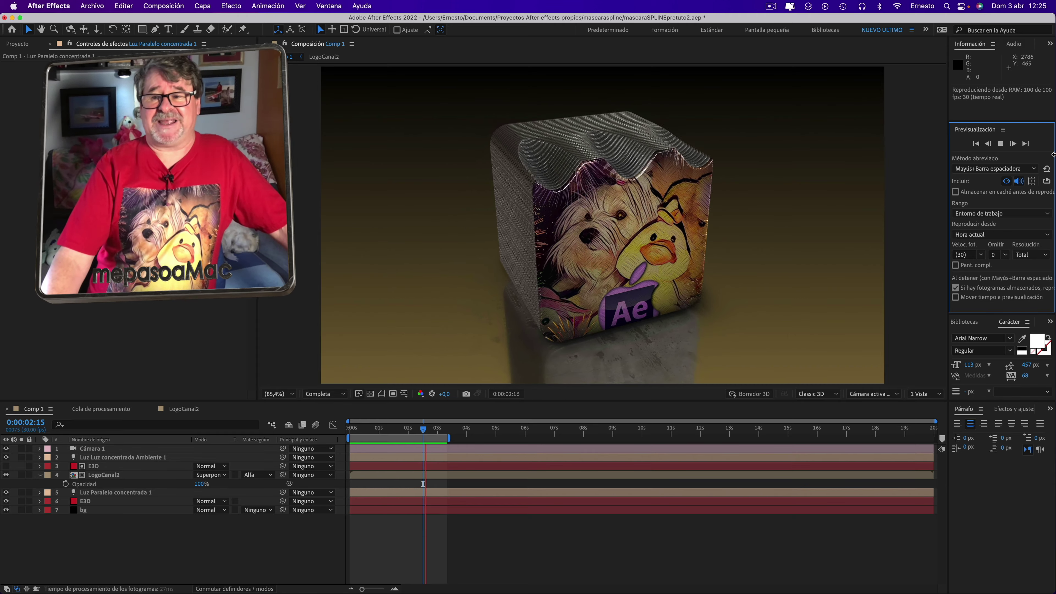
{"action": "key", "text": "shift+space"}
Watch the full-screen cube video in QuickTime Player, then return to the desktop spaces overview
{"action": "key", "text": "ctrl+Up"}
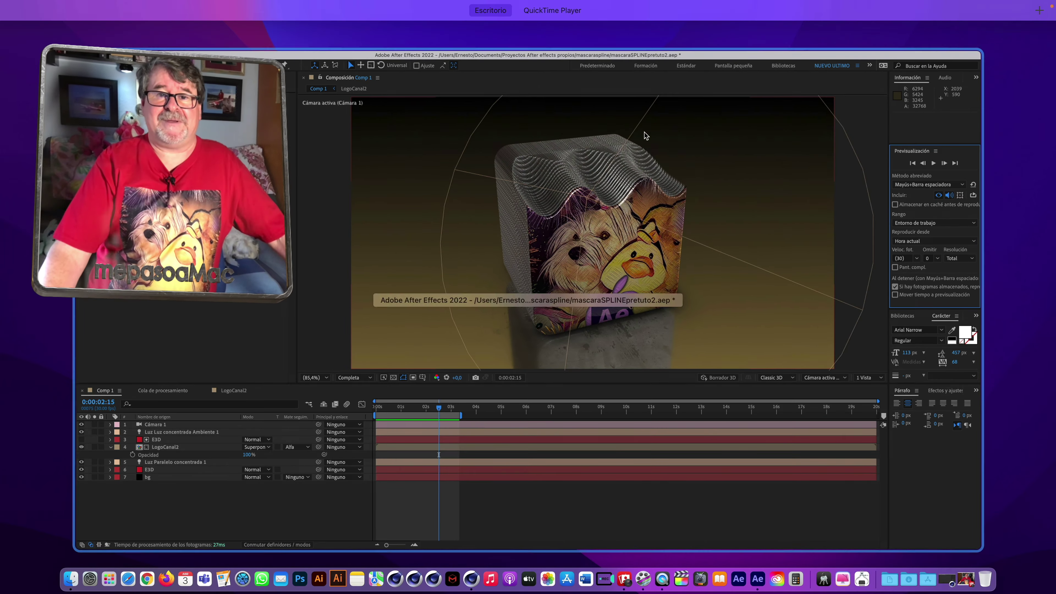
{"action": "left_click", "coordinate": [572, 26]}
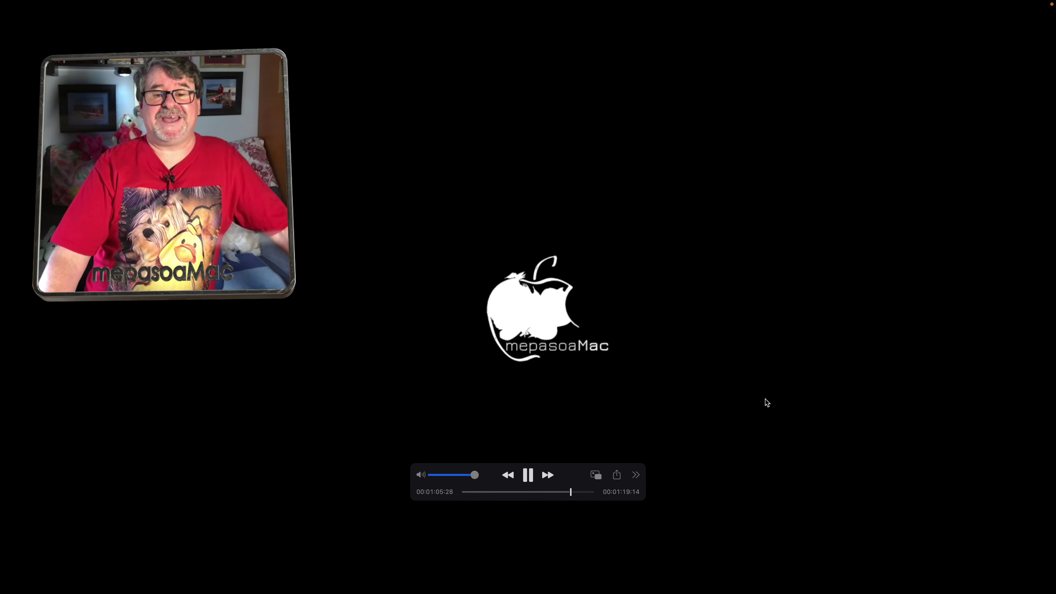
{"action": "key", "text": "ctrl+Left"}
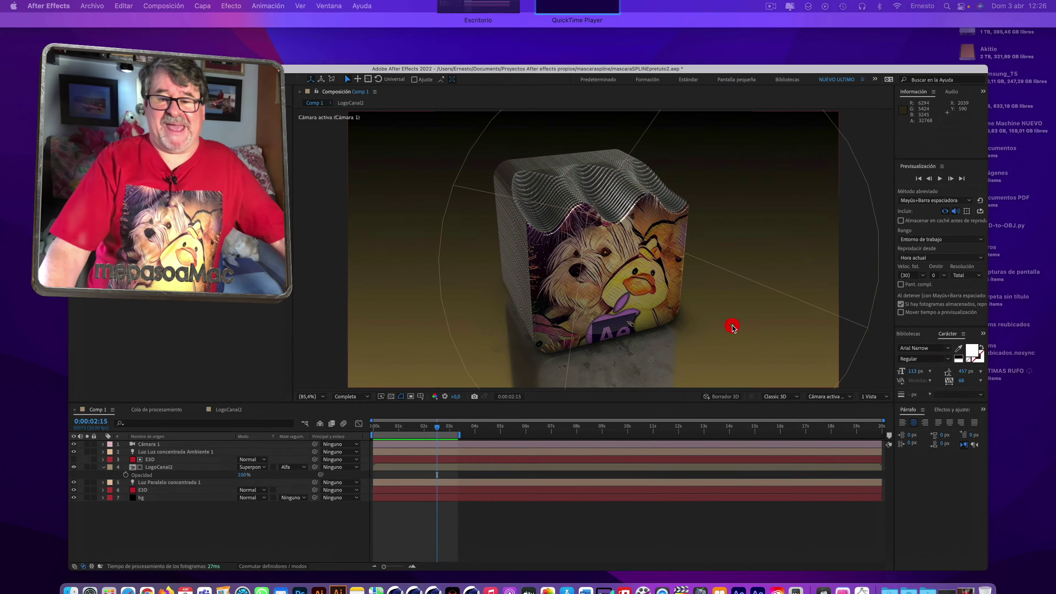
Back in After Effects, move the composition to 0:00:02:19 and fit it in the viewer
{"action": "left_click", "coordinate": [732, 326]}
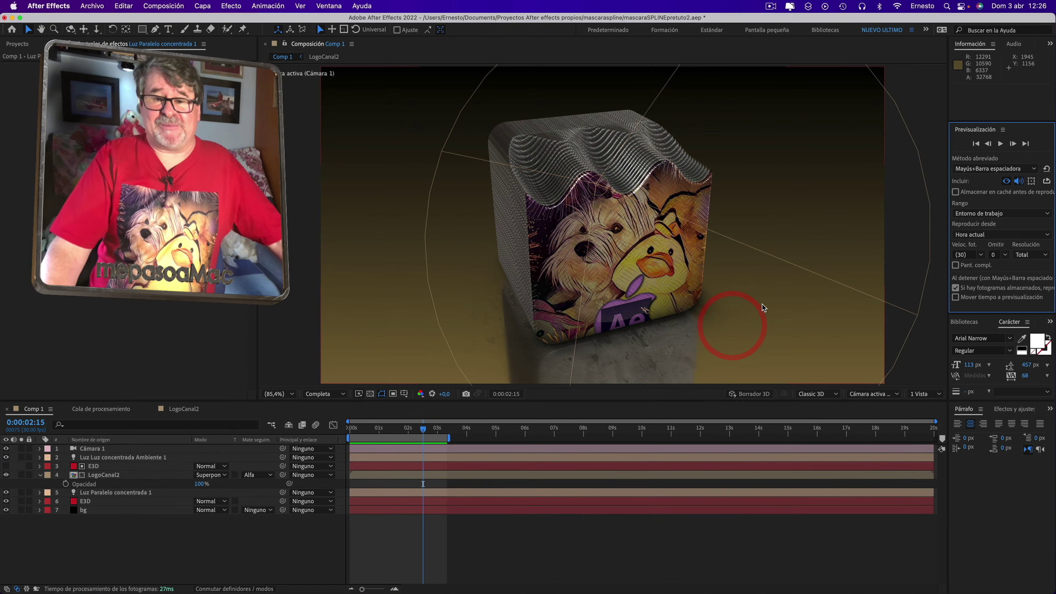
{"action": "mouse_move", "coordinate": [429, 433]}
{"action": "left_mouse_down"}
{"action": "mouse_move", "coordinate": [360, 430]}
{"action": "mouse_move", "coordinate": [428, 433]}
{"action": "left_mouse_up"}
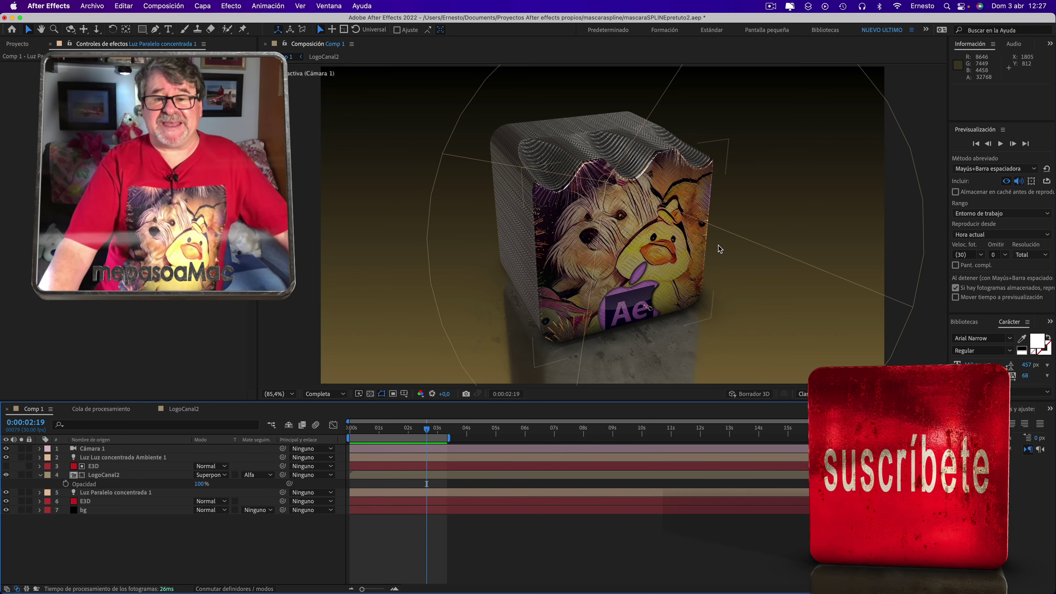
{"action": "key", "text": "comma"}
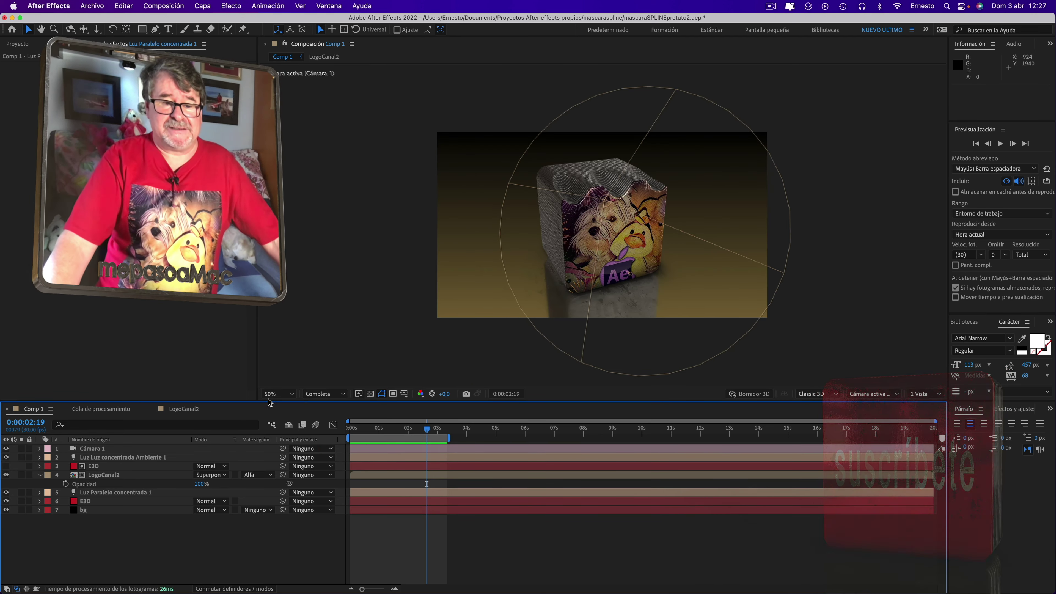
{"action": "left_click", "coordinate": [278, 393]}
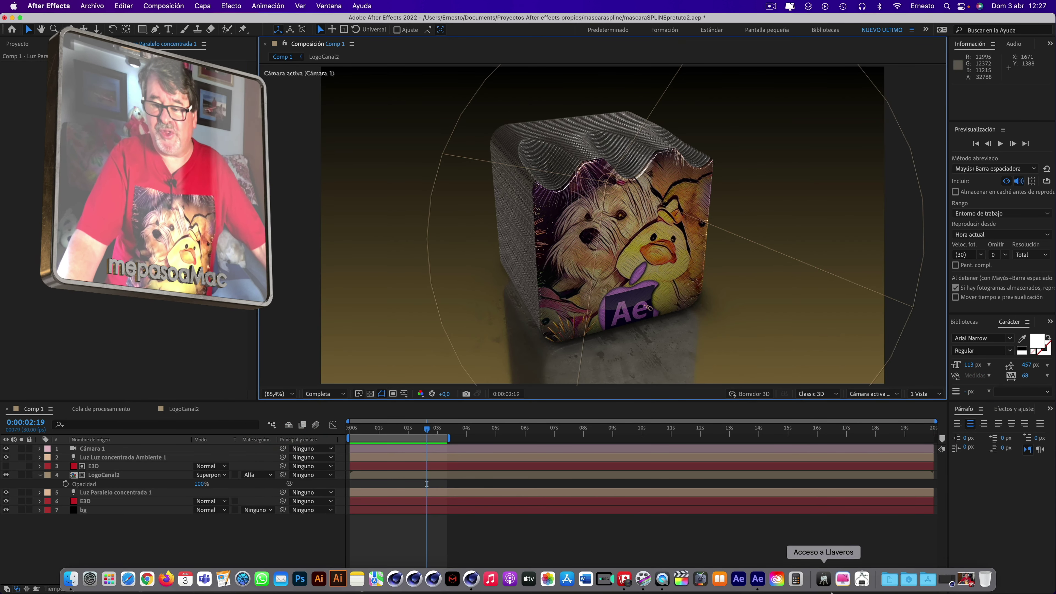
{"action": "mouse_move", "coordinate": [946, 580]}
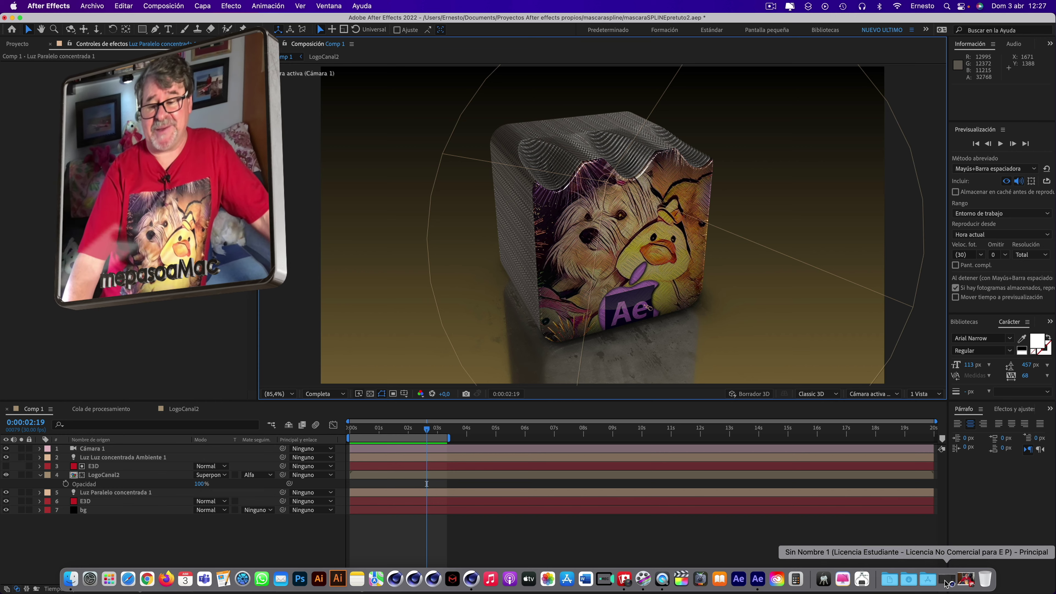
Bring the empty Cinema 4D scene to the front and show the spline primitives list
{"action": "left_click", "coordinate": [948, 581]}
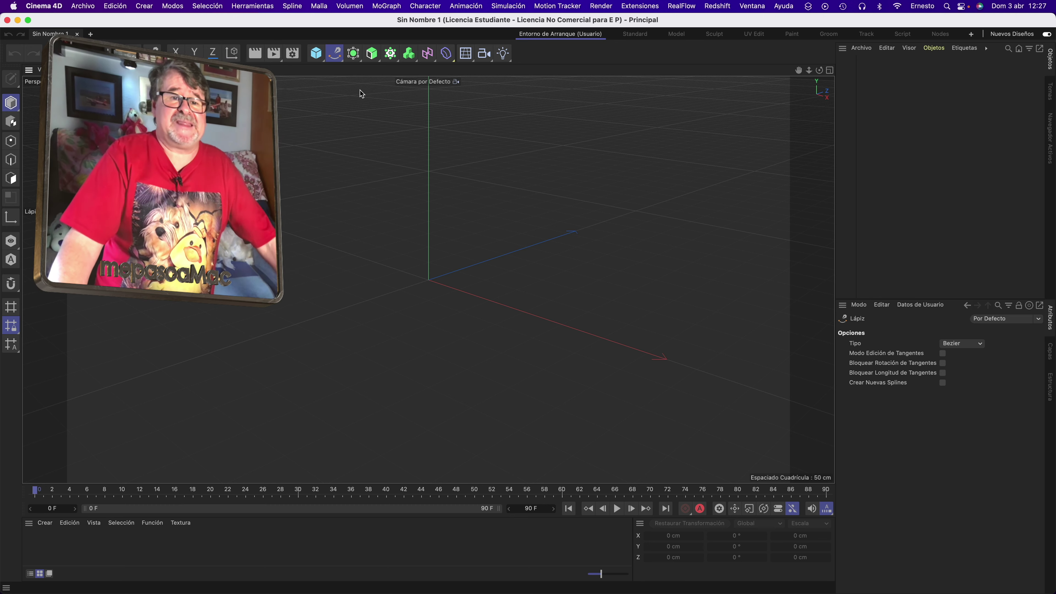
{"action": "left_click", "coordinate": [374, 60]}
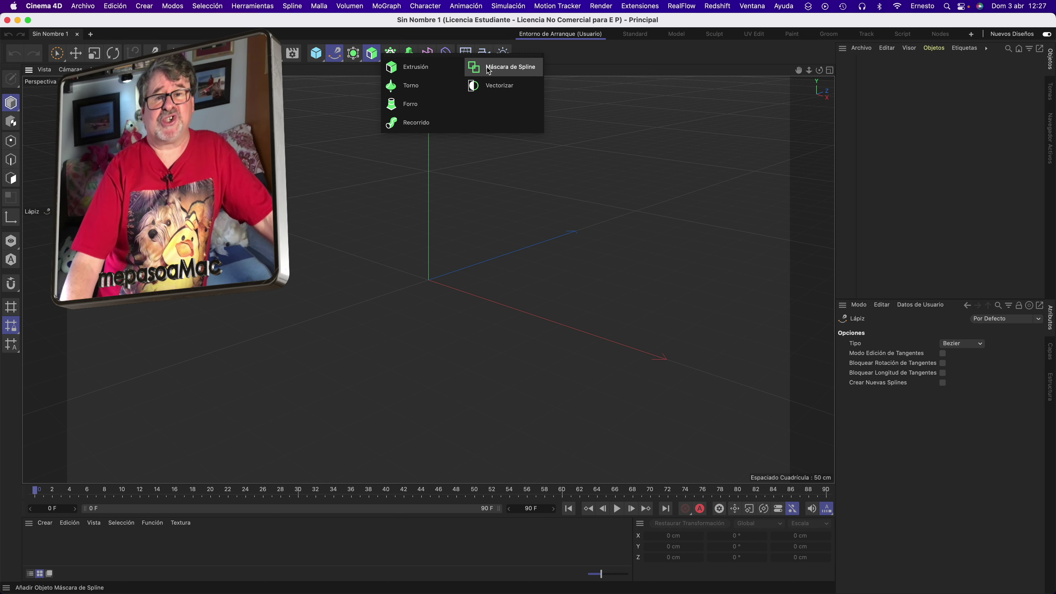
{"action": "left_click", "coordinate": [601, 101]}
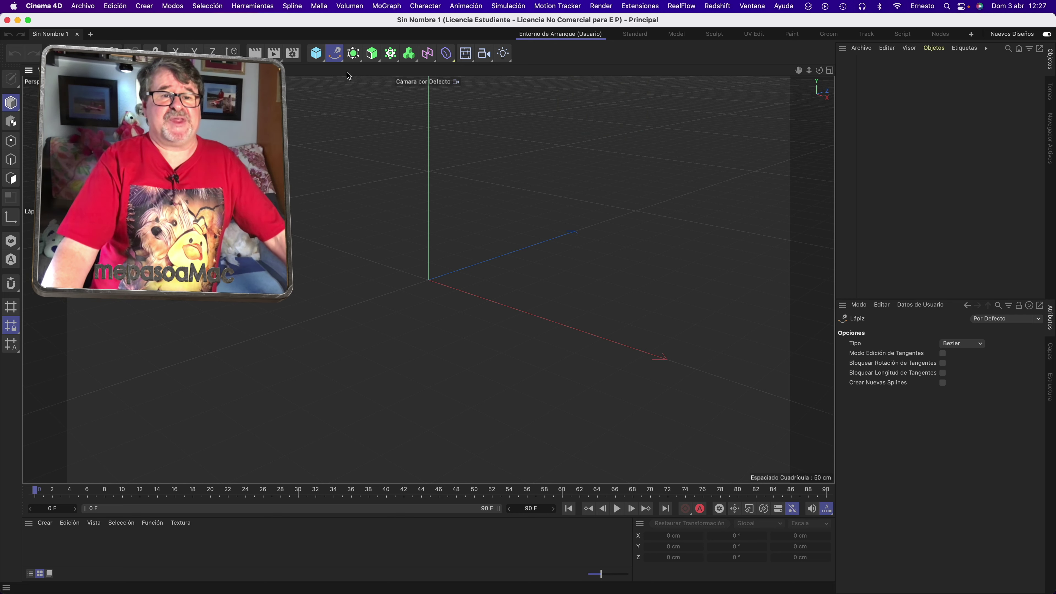
{"action": "left_click", "coordinate": [340, 58]}
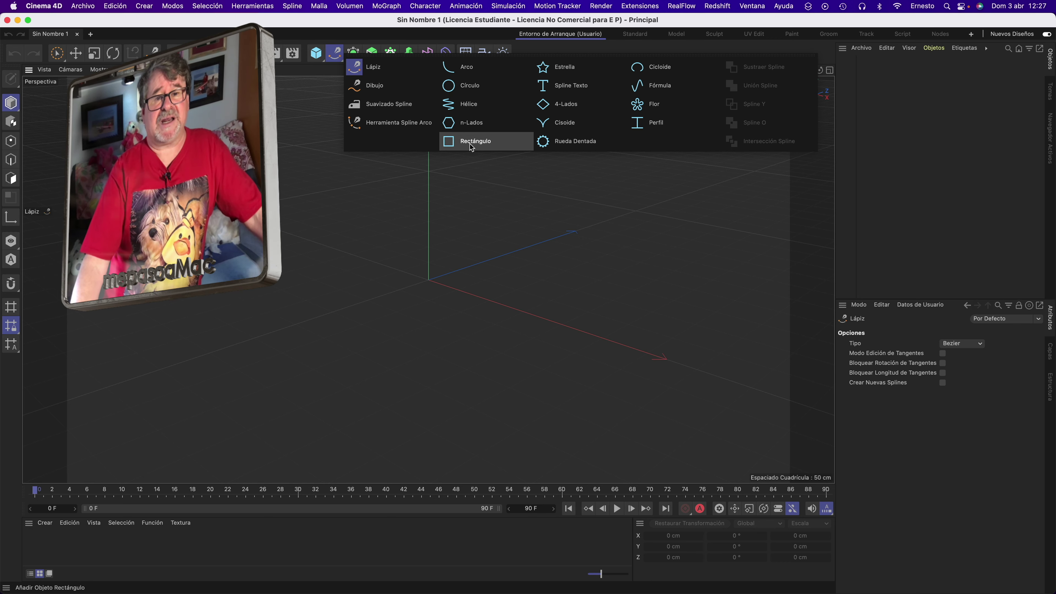
Add a 400 × 400 cm Rectángulo spline with 50 cm rounded corners, viewed head-on
{"action": "left_click", "coordinate": [471, 143]}
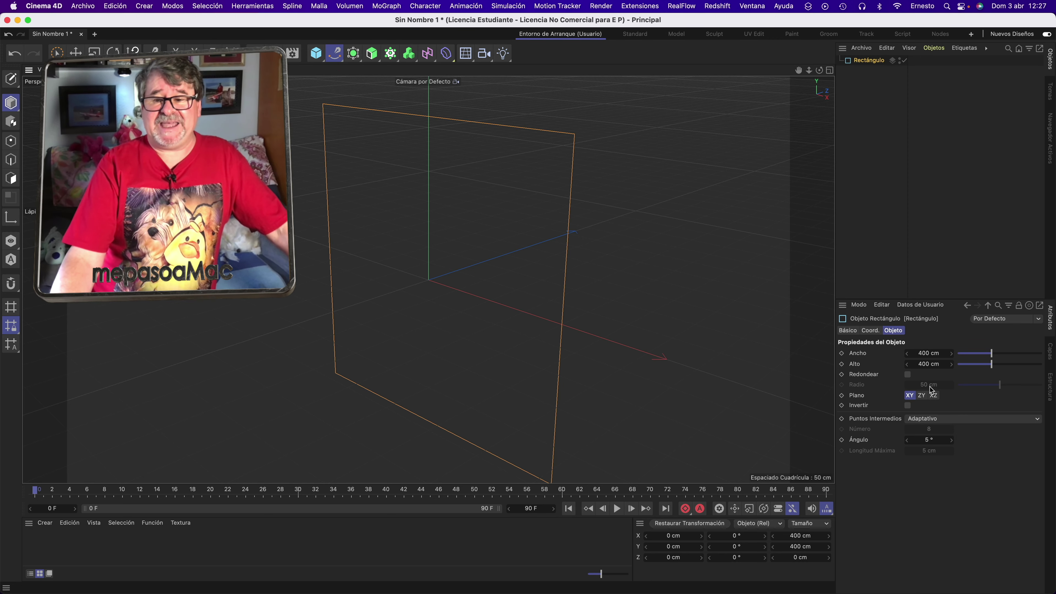
{"action": "left_click", "coordinate": [908, 374]}
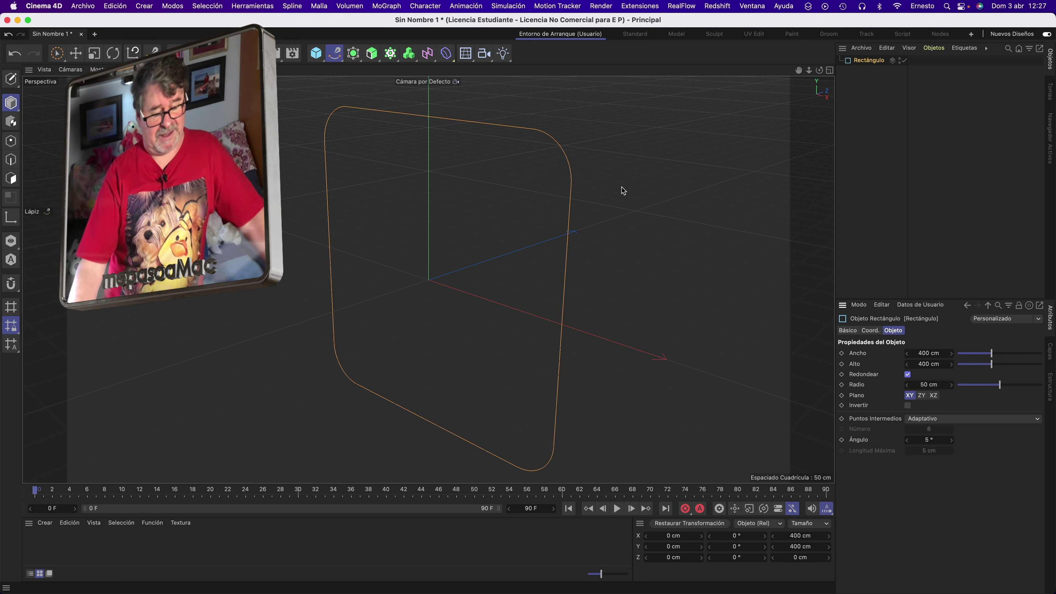
{"action": "mouse_move", "coordinate": [609, 201]}
{"action": "left_mouse_down", "text": "alt"}
{"action": "mouse_move", "coordinate": [676, 199]}
{"action": "mouse_move", "coordinate": [766, 297]}
{"action": "mouse_move", "coordinate": [714, 311]}
{"action": "mouse_move", "coordinate": [743, 341]}
{"action": "mouse_move", "coordinate": [743, 291]}
{"action": "left_mouse_up", "text": "alt"}
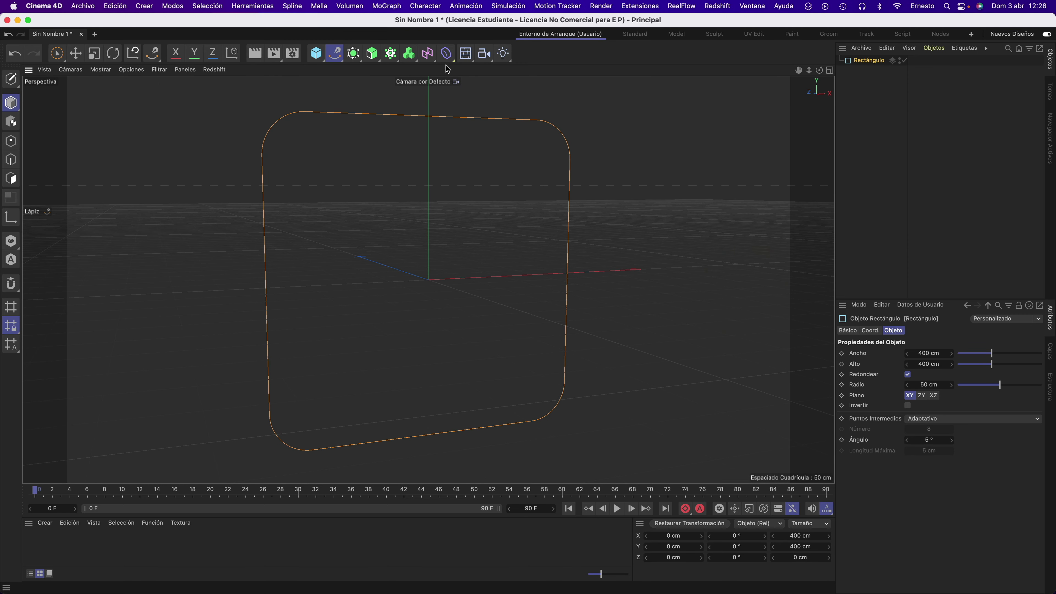
Add a Fórmula spline and change its X(t) to 80.0*t
{"action": "left_click", "coordinate": [334, 56]}
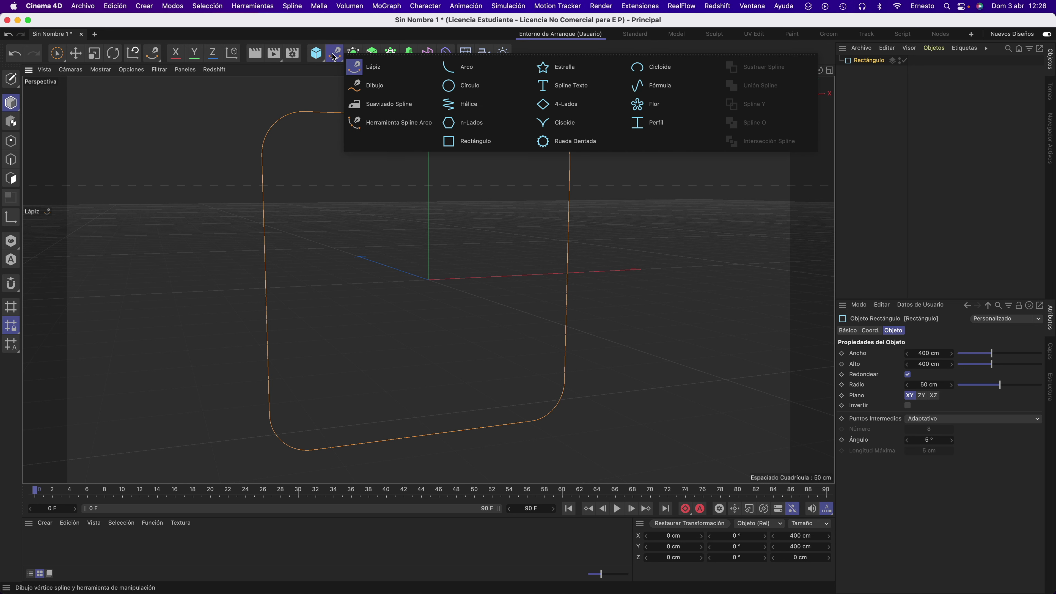
{"action": "left_click", "coordinate": [652, 88]}
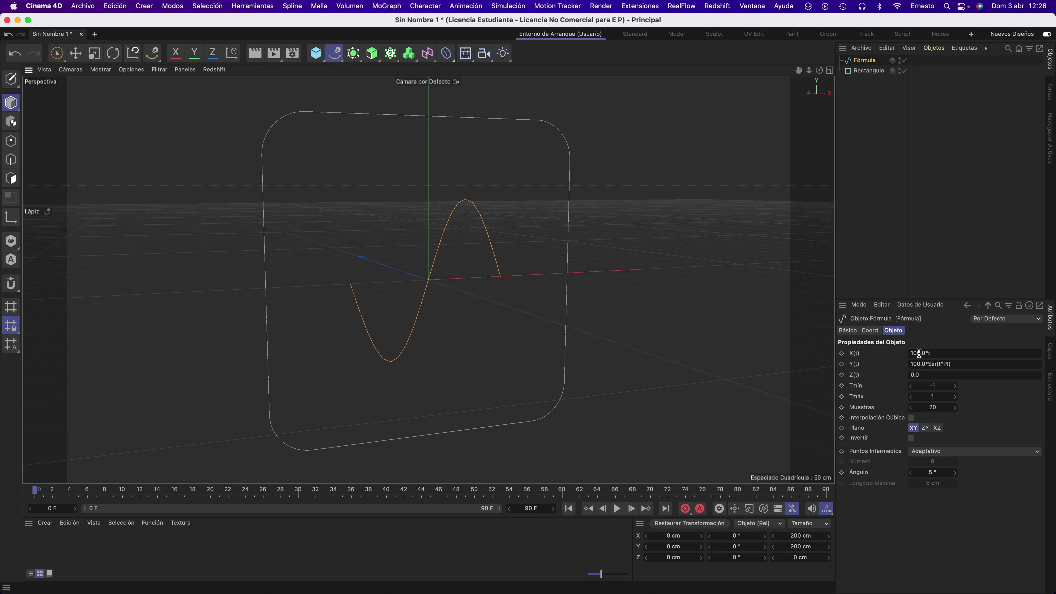
{"action": "left_click_drag", "start_coordinate": [919, 352], "coordinate": [895, 355]}
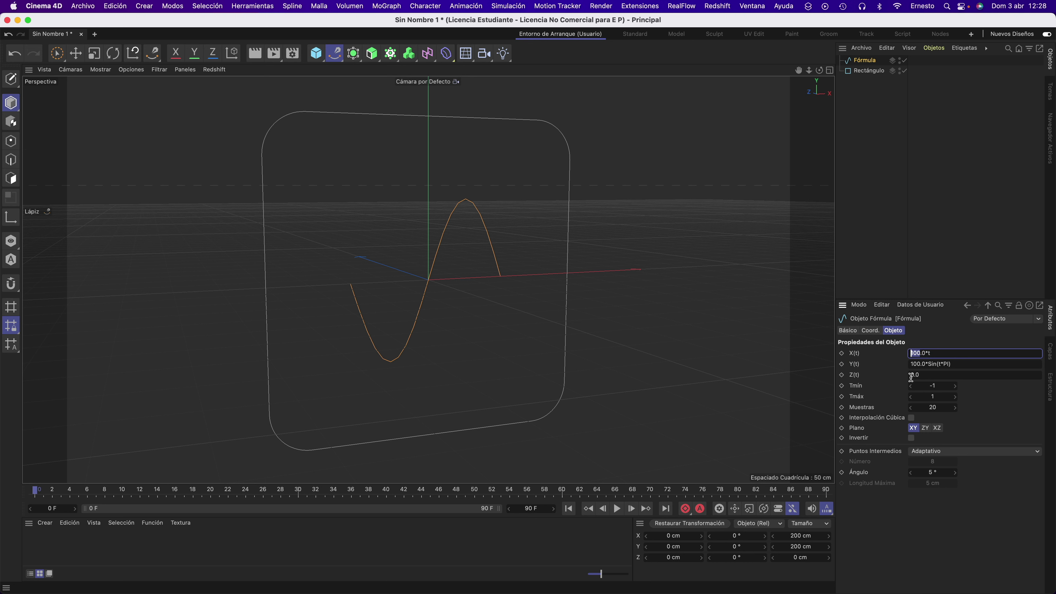
{"action": "type", "text": "580"}
{"action": "left_click", "coordinate": [986, 390]}
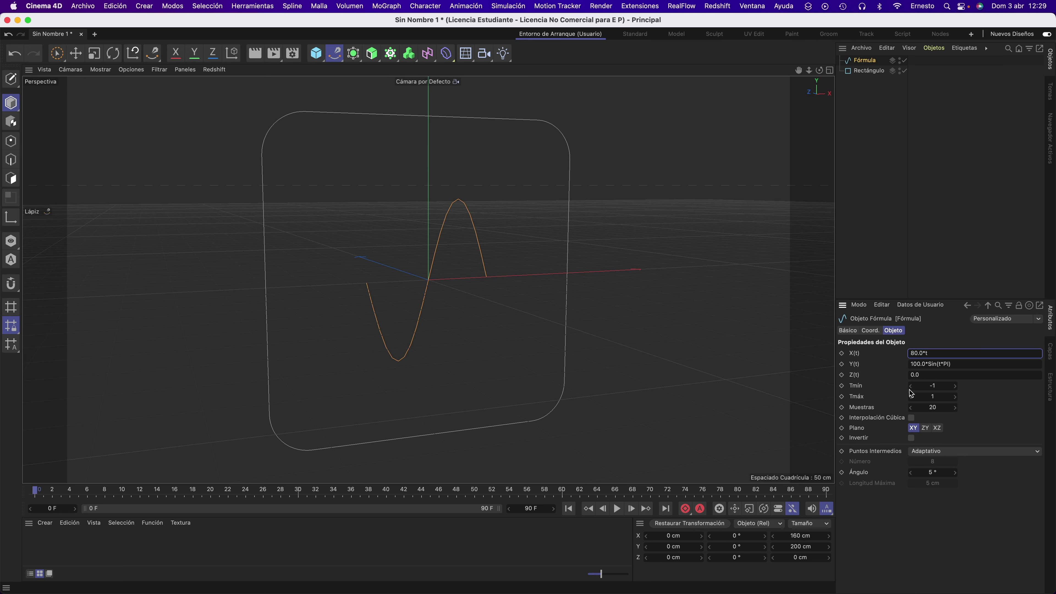
Lower the Fórmula amplitude so Y(t) reads 30.0*Sin(t*PI)
{"action": "left_click", "coordinate": [919, 364]}
{"action": "left_click_drag", "start_coordinate": [908, 364], "coordinate": [919, 363]}
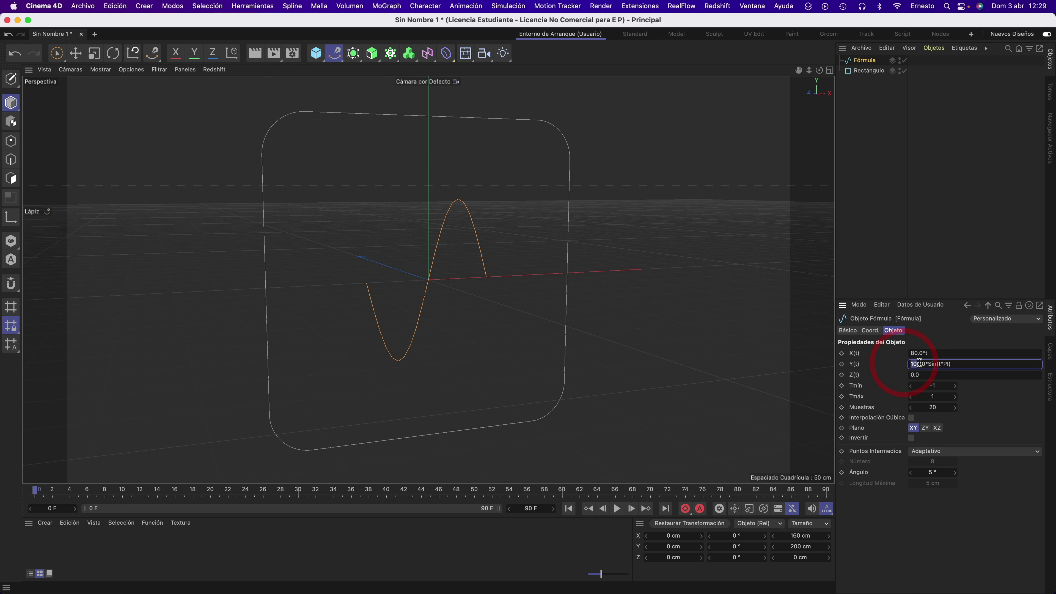
{"action": "left_click", "coordinate": [888, 364]}
{"action": "type", "text": "3"}
{"action": "left_click", "coordinate": [996, 400]}
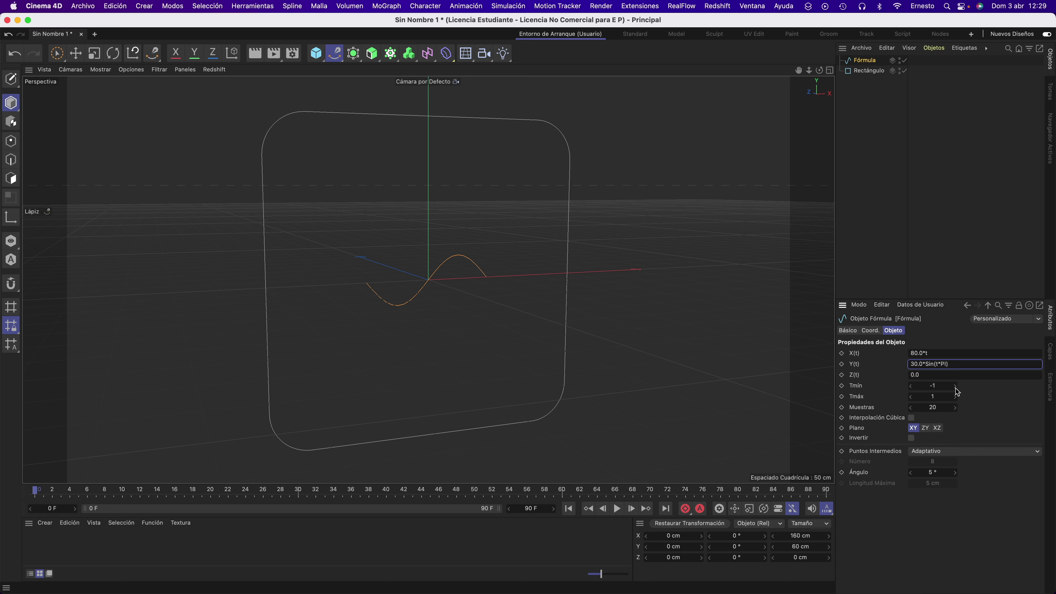
Set the Fórmula range to Tmin -6 and Tmax 8 with cubic interpolation
{"action": "left_click", "coordinate": [910, 386]}
{"action": "left_click", "coordinate": [910, 386]}
{"action": "left_click", "coordinate": [911, 387]}
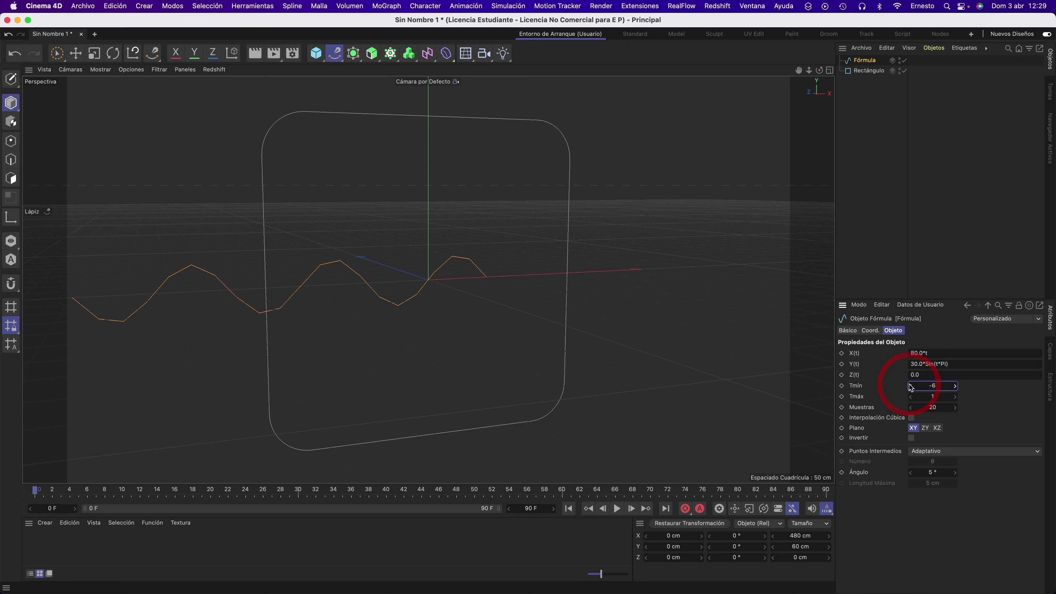
{"action": "left_click", "coordinate": [956, 398]}
{"action": "left_click", "coordinate": [956, 397]}
{"action": "left_click", "coordinate": [956, 397]}
{"action": "left_click", "coordinate": [956, 397]}
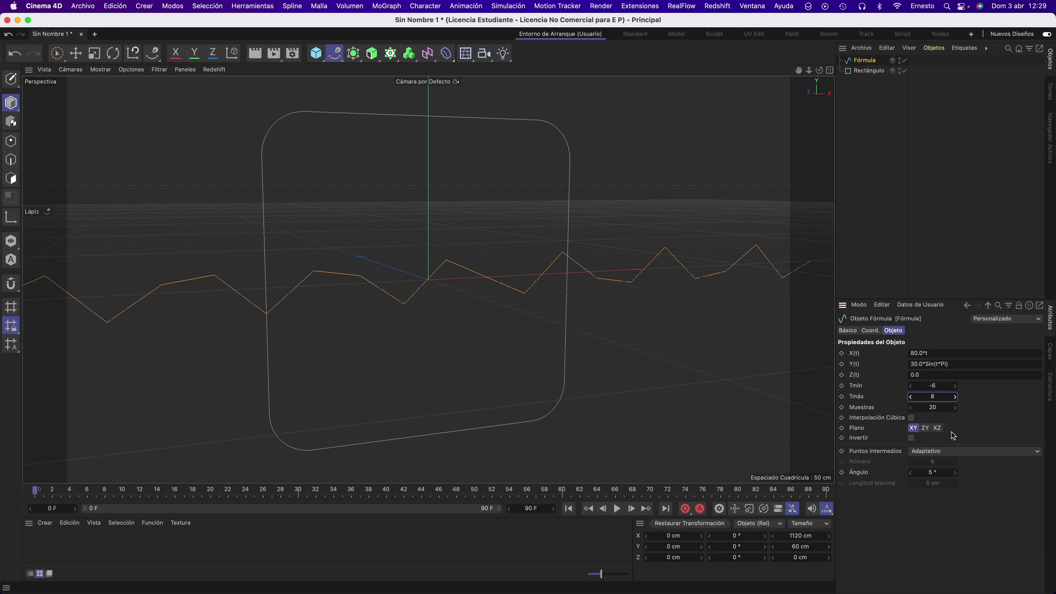
{"action": "left_click", "coordinate": [911, 419]}
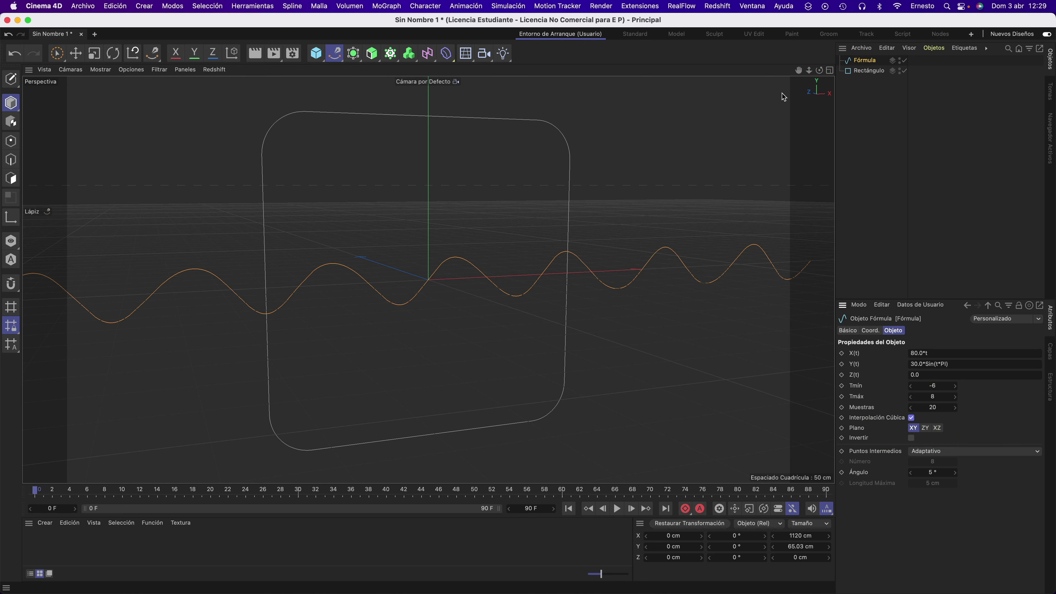
Shift the Fórmula spline along X to about 40.7 cm
{"action": "mouse_move", "coordinate": [818, 70]}
{"action": "left_mouse_down"}
{"action": "mouse_move", "coordinate": [829, 83]}
{"action": "mouse_move", "coordinate": [821, 102]}
{"action": "left_mouse_up"}
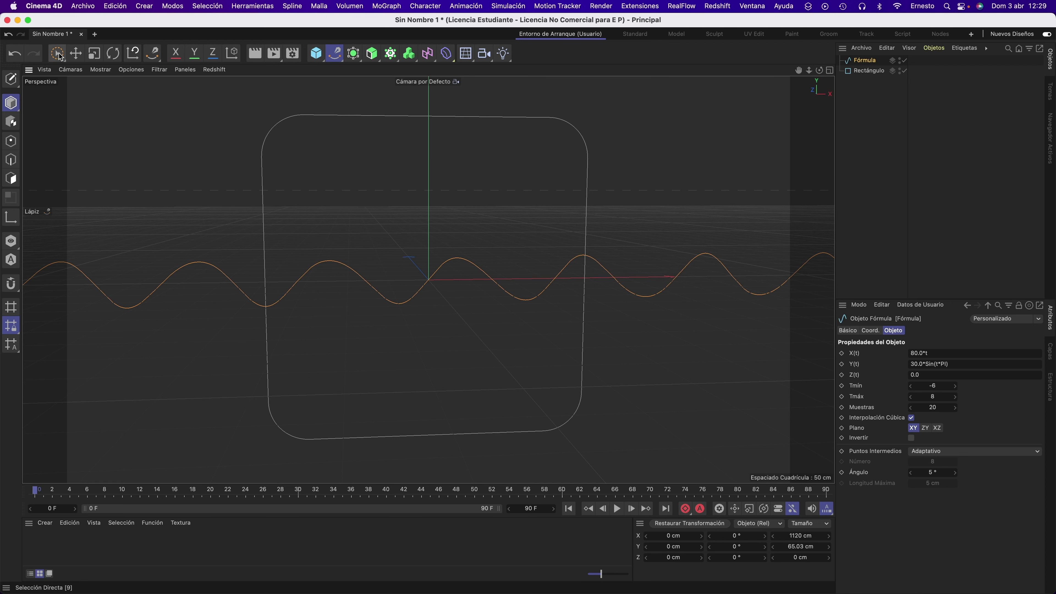
{"action": "left_click", "coordinate": [57, 53]}
{"action": "left_click_drag", "start_coordinate": [508, 283], "coordinate": [540, 285]}
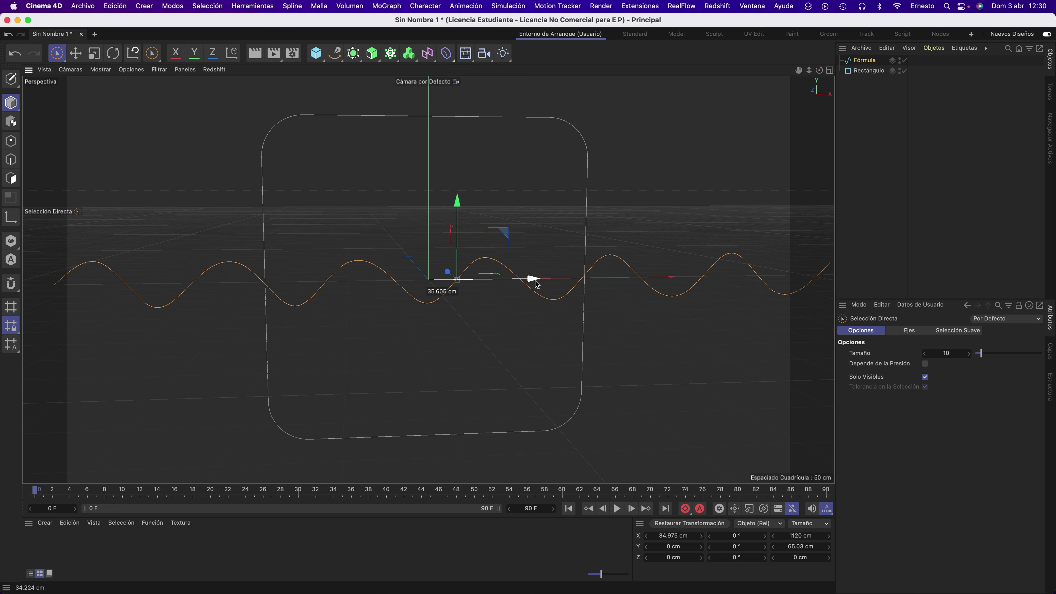
{"action": "left_click", "coordinate": [349, 300]}
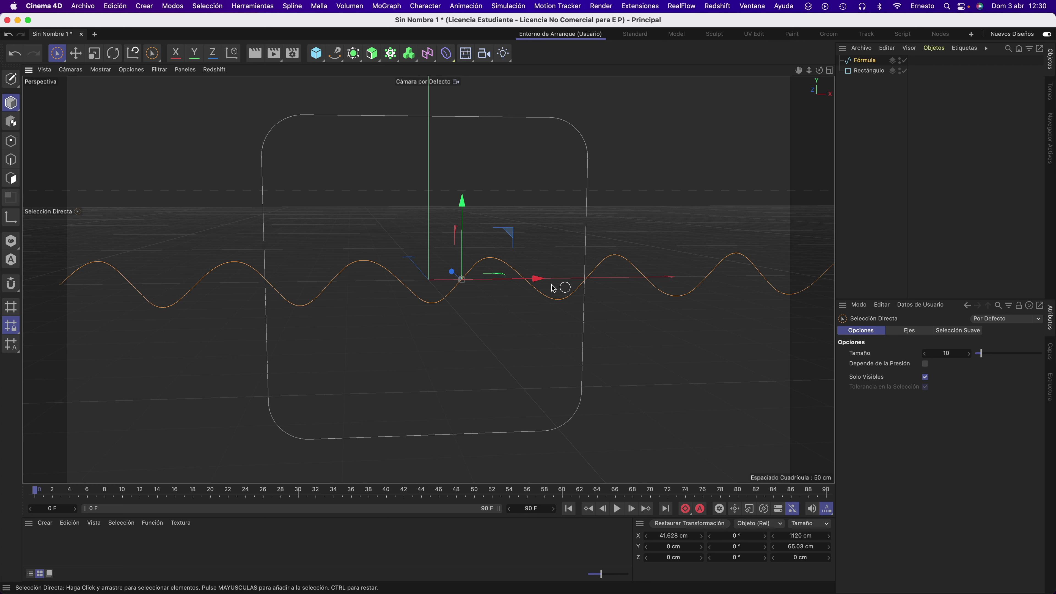
{"action": "left_click_drag", "start_coordinate": [535, 278], "coordinate": [539, 279]}
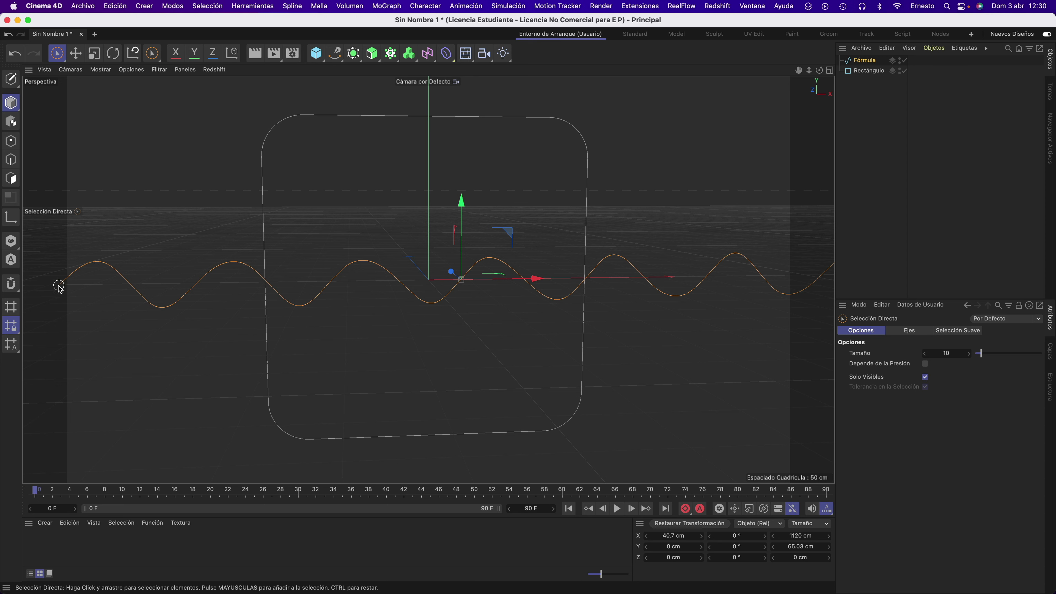
{"action": "left_click", "coordinate": [333, 54]}
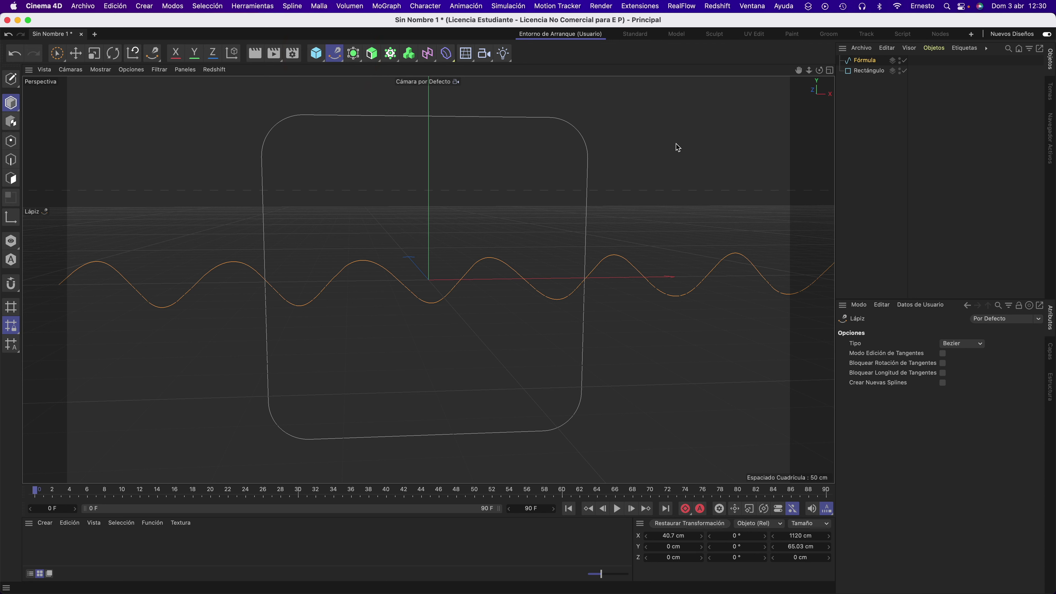
Make the Fórmula spline editable, switch to Points mode and use the four-viewport layout
{"action": "left_click", "coordinate": [12, 79]}
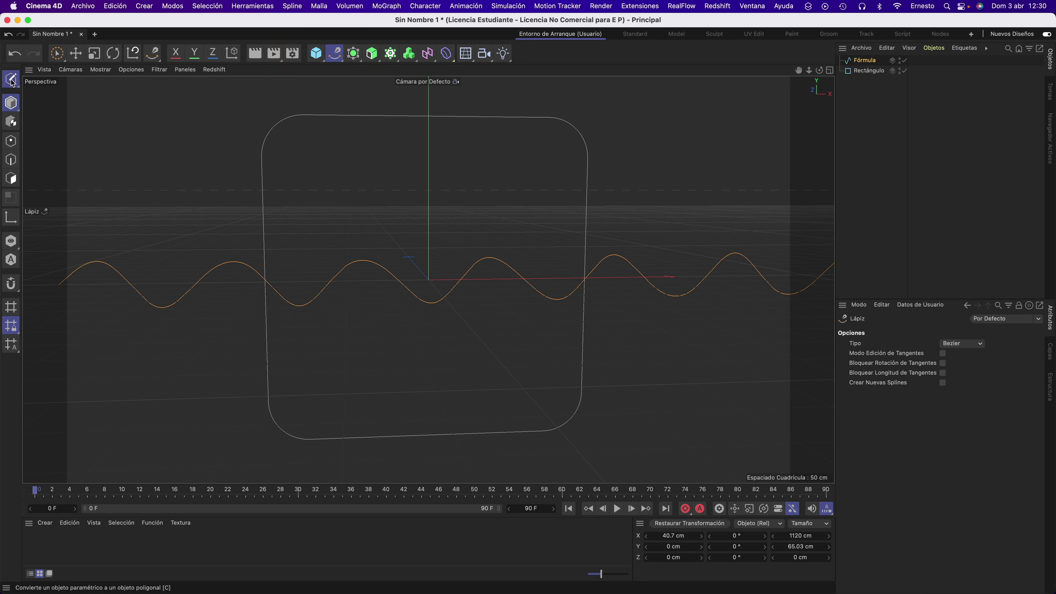
{"action": "left_click", "coordinate": [10, 142]}
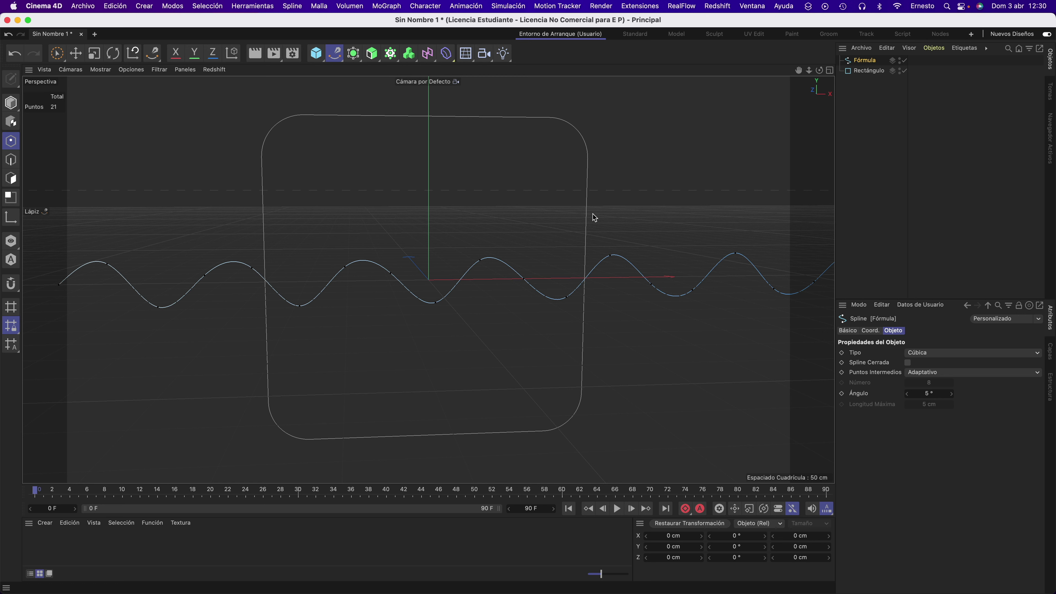
{"action": "left_click", "coordinate": [829, 71]}
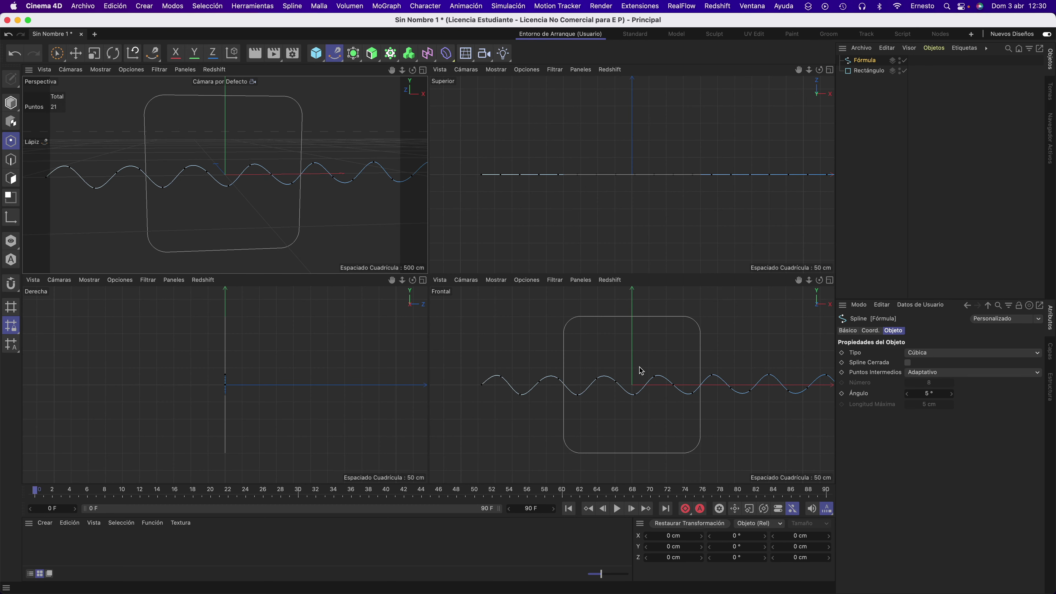
{"action": "scroll", "coordinate": [636, 380], "scroll_direction": "down", "scroll_amount": 3}
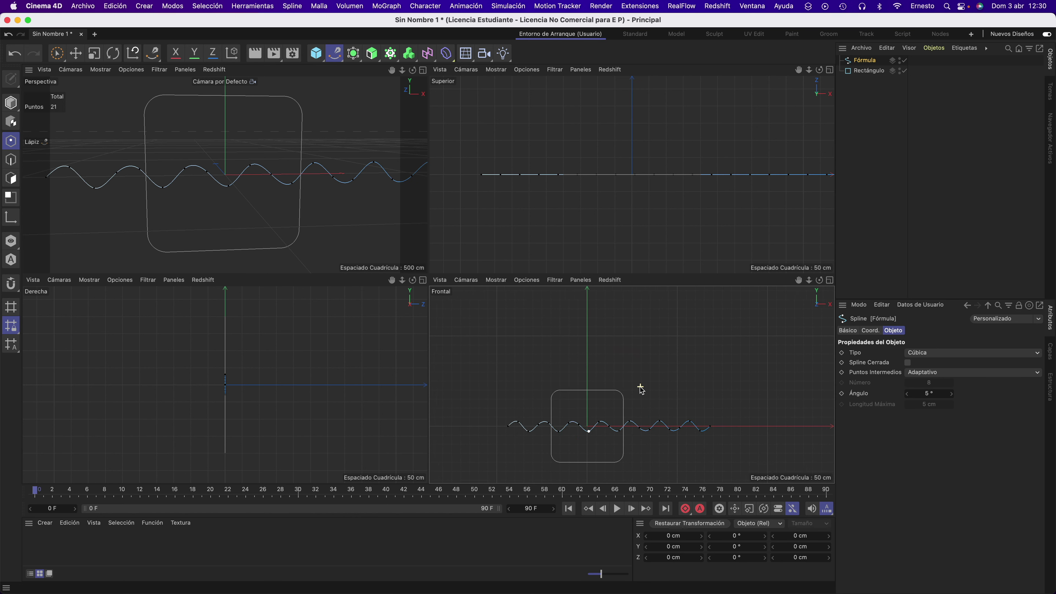
{"action": "scroll", "coordinate": [641, 389], "scroll_direction": "down", "scroll_amount": 2}
{"action": "scroll", "coordinate": [643, 391], "scroll_direction": "down", "scroll_amount": 2}
{"action": "left_click", "coordinate": [644, 409]}
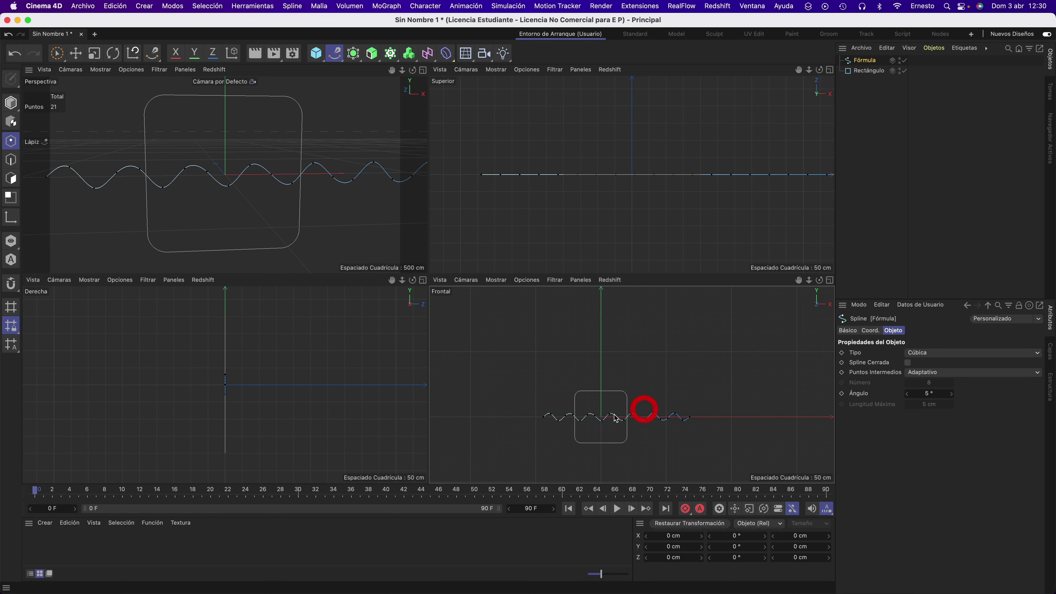
Add high points left and right and close the spline into a cup-shaped loop
{"action": "left_click", "coordinate": [543, 421]}
{"action": "left_click_drag", "start_coordinate": [544, 421], "coordinate": [506, 307]}
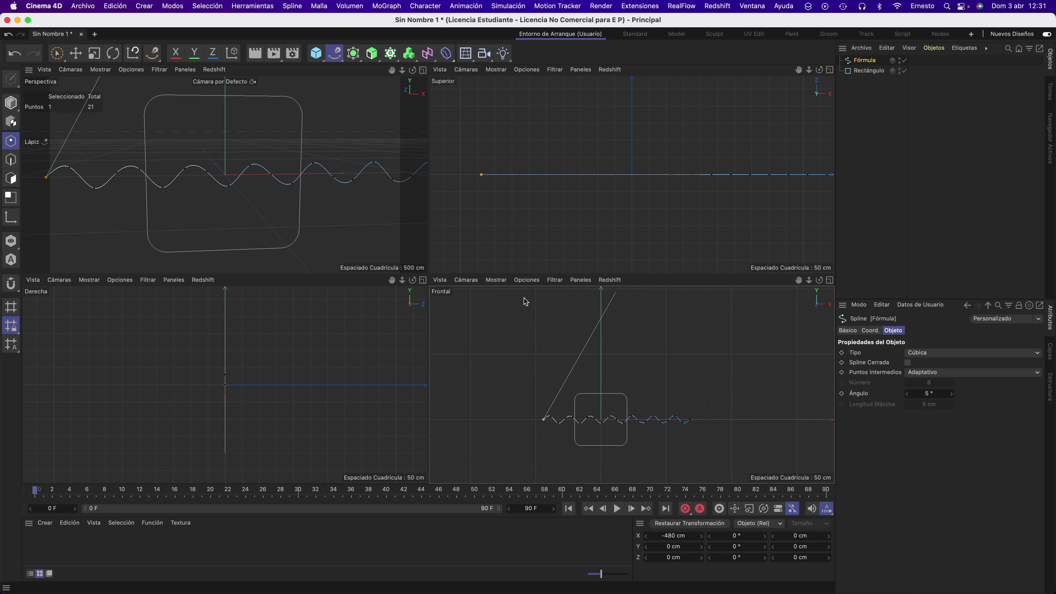
{"action": "left_click", "coordinate": [511, 296]}
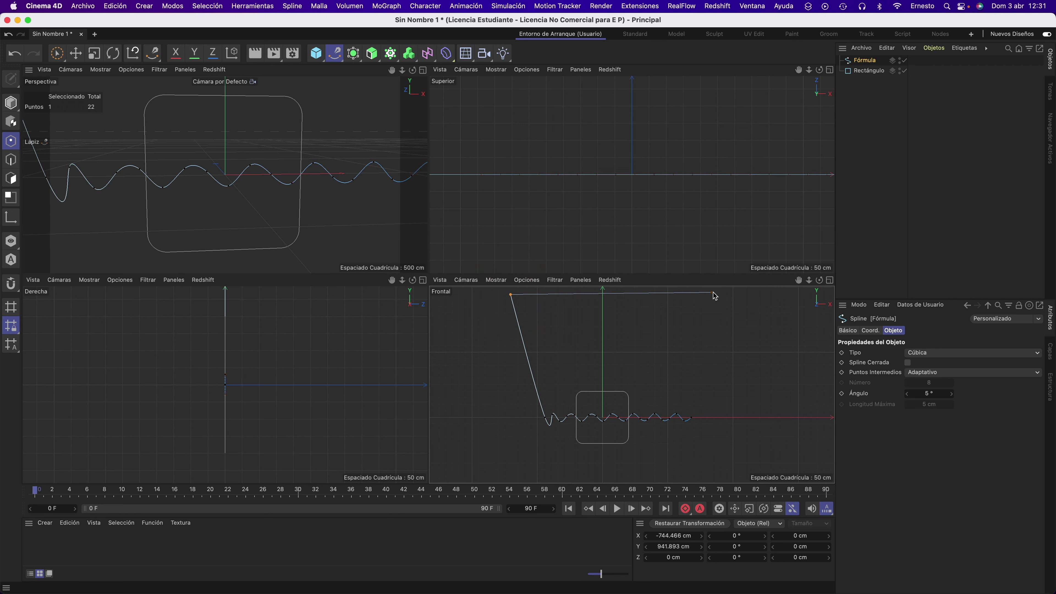
{"action": "left_click", "coordinate": [712, 293]}
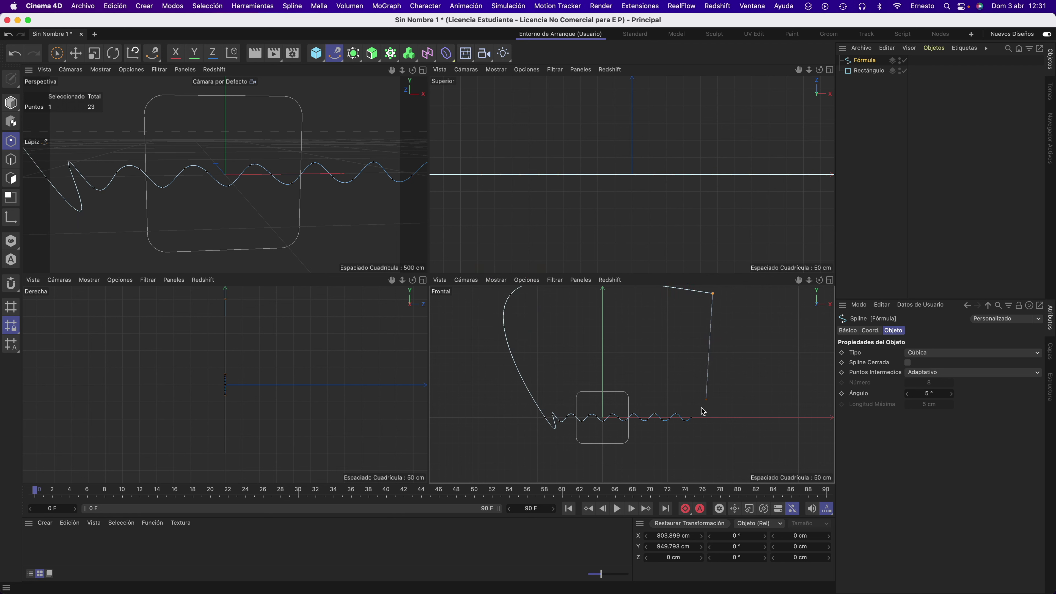
{"action": "left_click", "coordinate": [692, 418]}
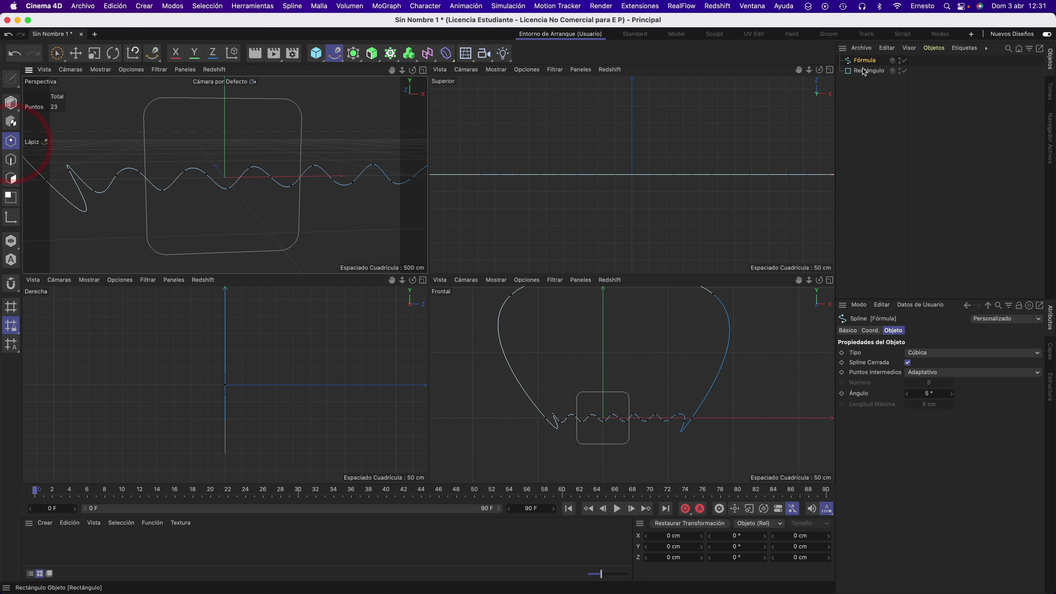
{"action": "left_click", "coordinate": [867, 61]}
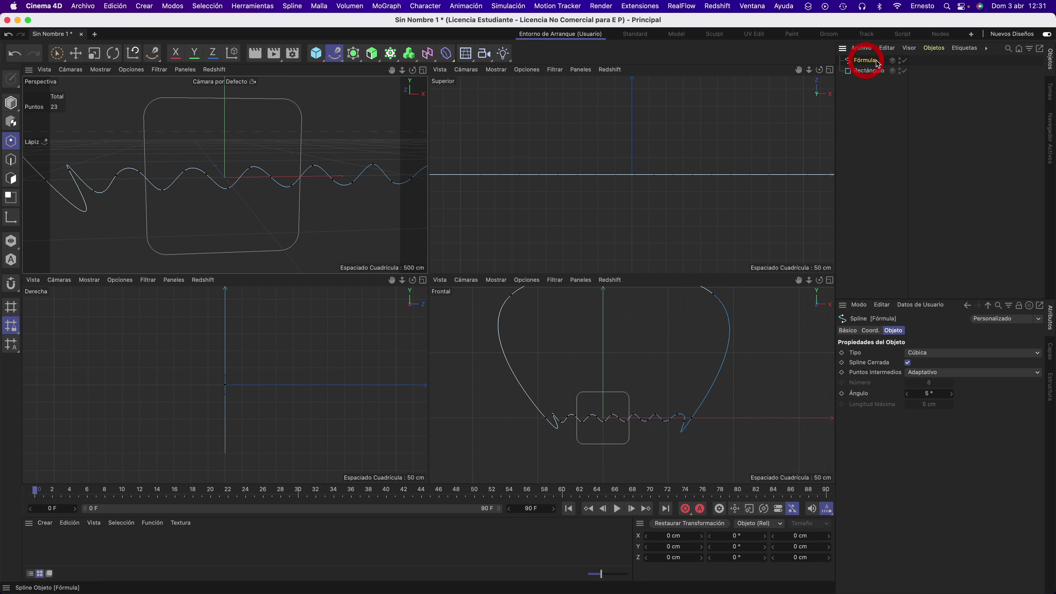
{"action": "left_click", "coordinate": [11, 103]}
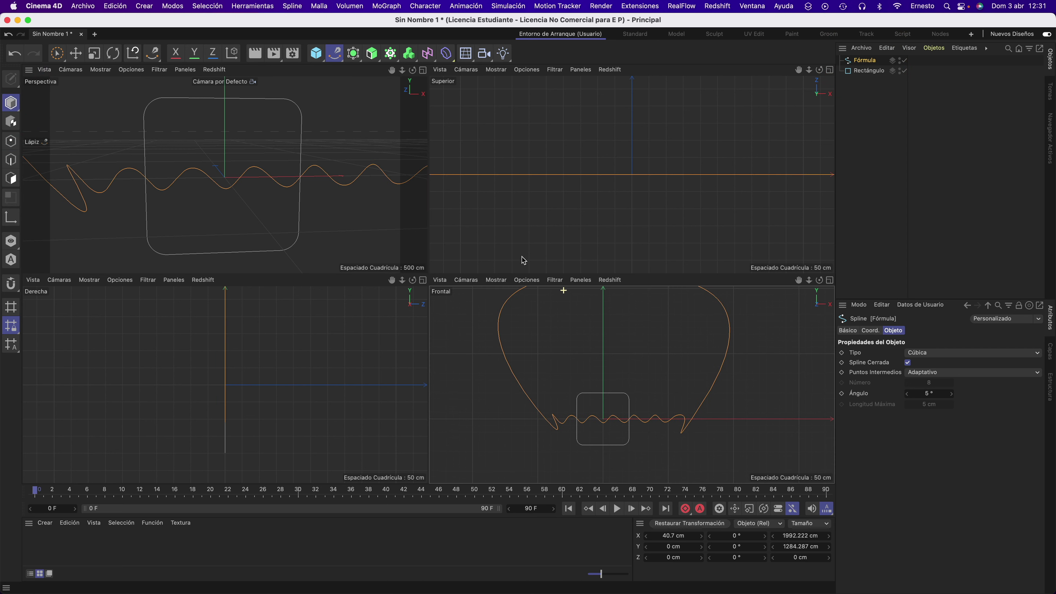
{"action": "left_click", "coordinate": [75, 53]}
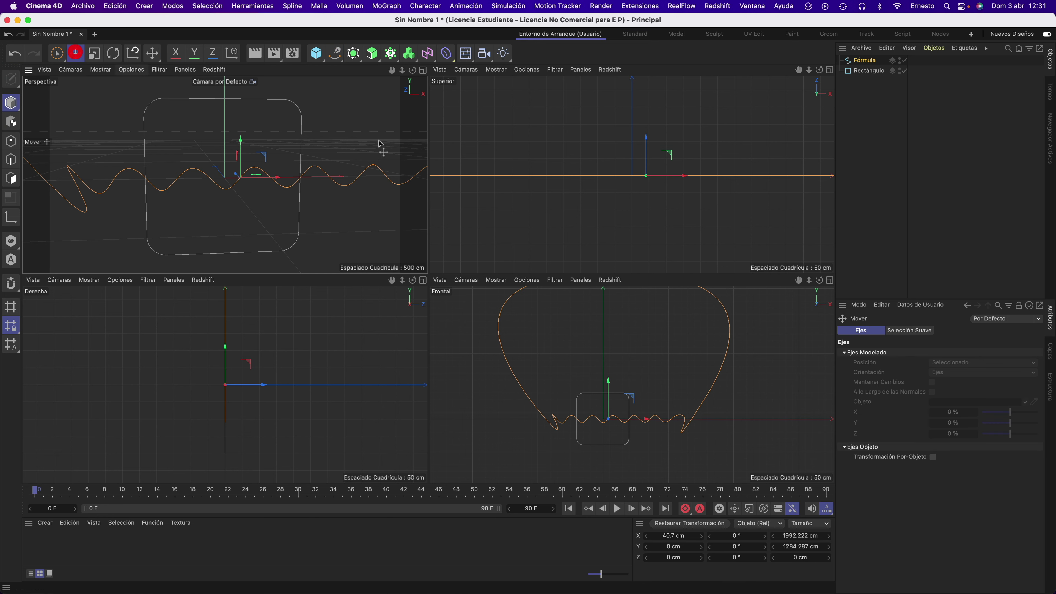
Lower the Fórmula spline to Y -25.76 cm so its waves cross the rectangle
{"action": "mouse_move", "coordinate": [608, 385]}
{"action": "left_mouse_down"}
{"action": "mouse_move", "coordinate": [609, 373]}
{"action": "mouse_move", "coordinate": [613, 383]}
{"action": "left_mouse_up"}
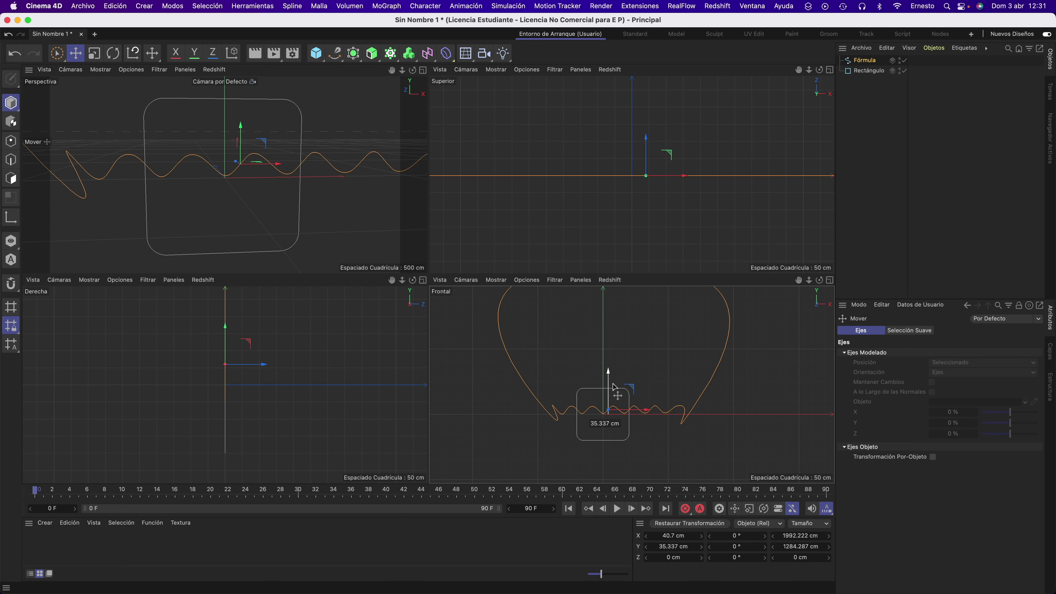
{"action": "left_click_drag", "start_coordinate": [613, 387], "coordinate": [613, 374]}
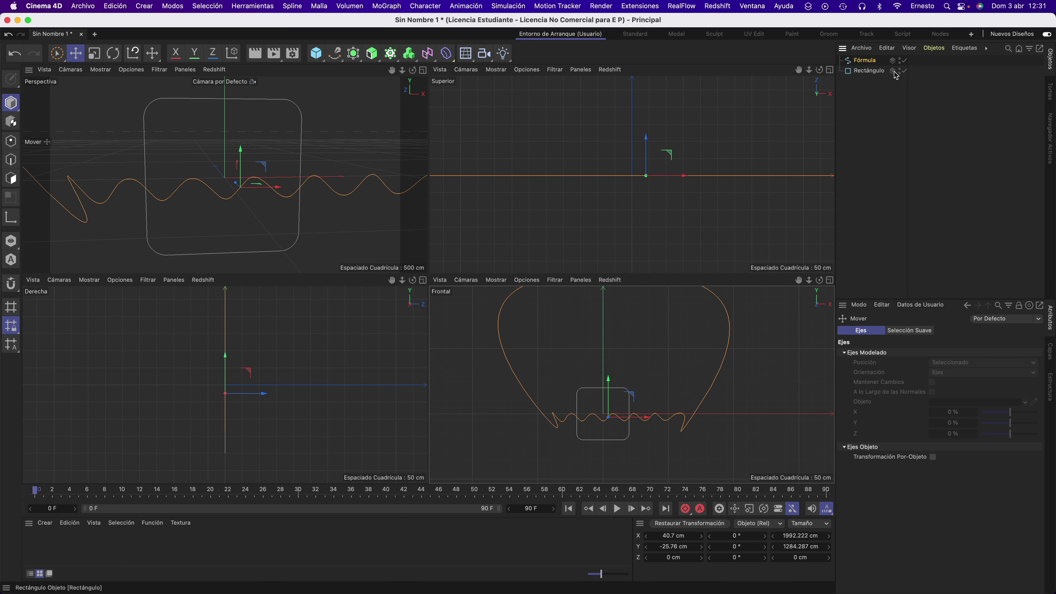
{"action": "middle_click_drag", "start_coordinate": [441, 166], "coordinate": [444, 164], "text": "alt"}
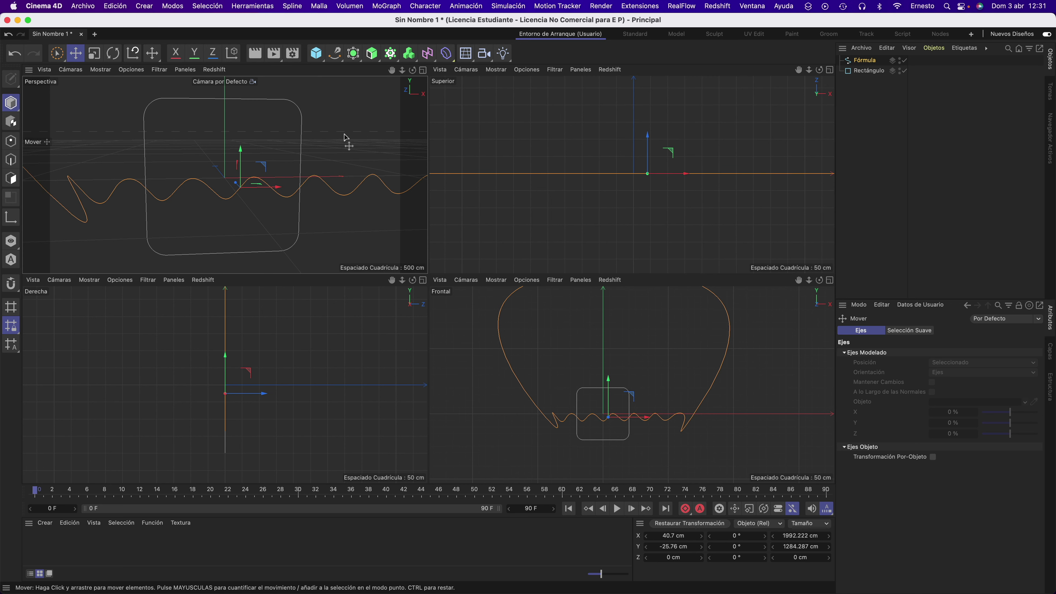
Maximise the Perspectiva viewport and zoom to frame the shapes
{"action": "left_click", "coordinate": [423, 70]}
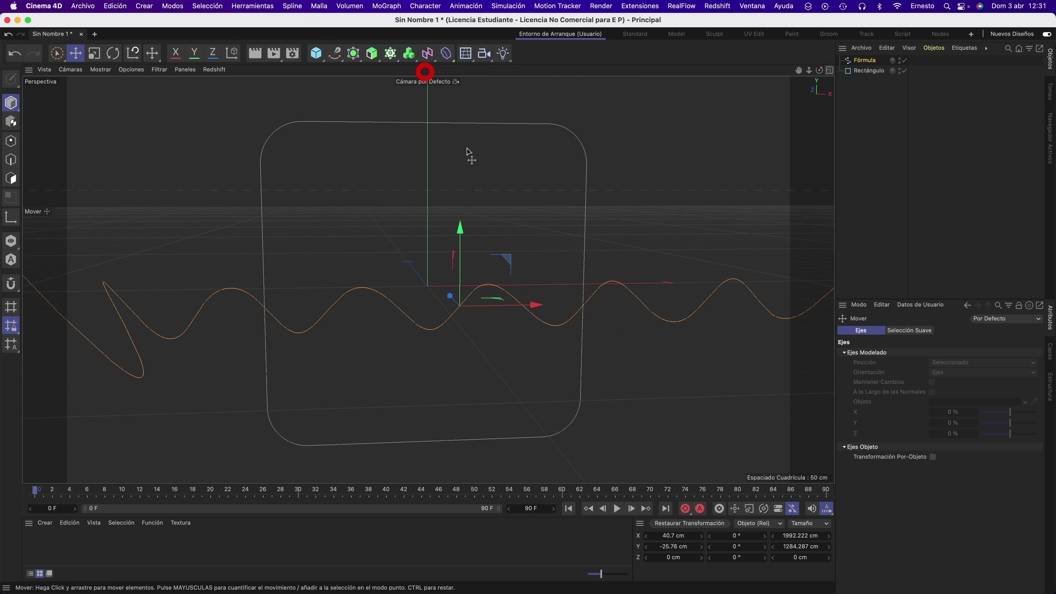
{"action": "scroll", "coordinate": [575, 195], "scroll_direction": "down", "scroll_amount": 5}
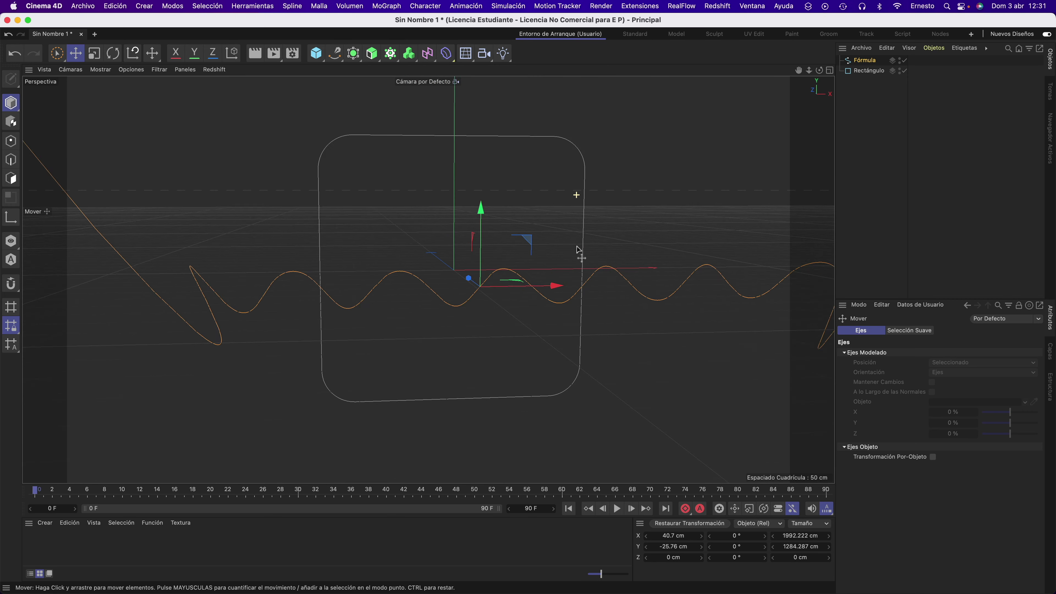
{"action": "scroll", "coordinate": [559, 333], "scroll_direction": "down", "scroll_amount": 5}
{"action": "scroll", "coordinate": [558, 311], "scroll_direction": "down", "scroll_amount": 5}
{"action": "scroll", "coordinate": [557, 312], "scroll_direction": "down", "scroll_amount": 3}
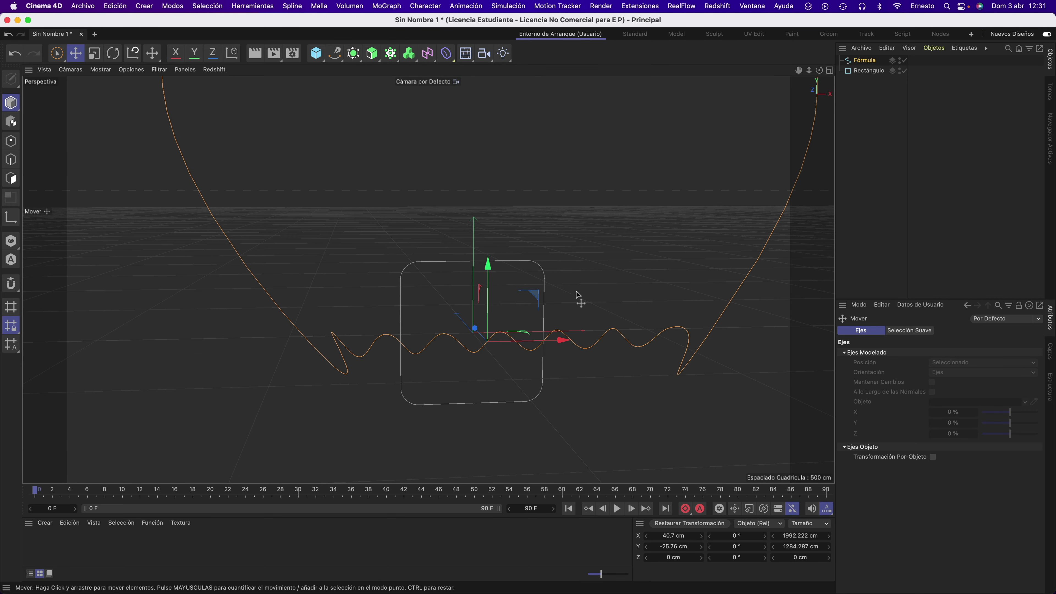
{"action": "scroll", "coordinate": [575, 300], "scroll_direction": "down", "scroll_amount": 2}
{"action": "scroll", "coordinate": [573, 338], "scroll_direction": "down", "scroll_amount": 2}
{"action": "scroll", "coordinate": [570, 329], "scroll_direction": "down", "scroll_amount": 2}
{"action": "scroll", "coordinate": [568, 329], "scroll_direction": "up", "scroll_amount": 2}
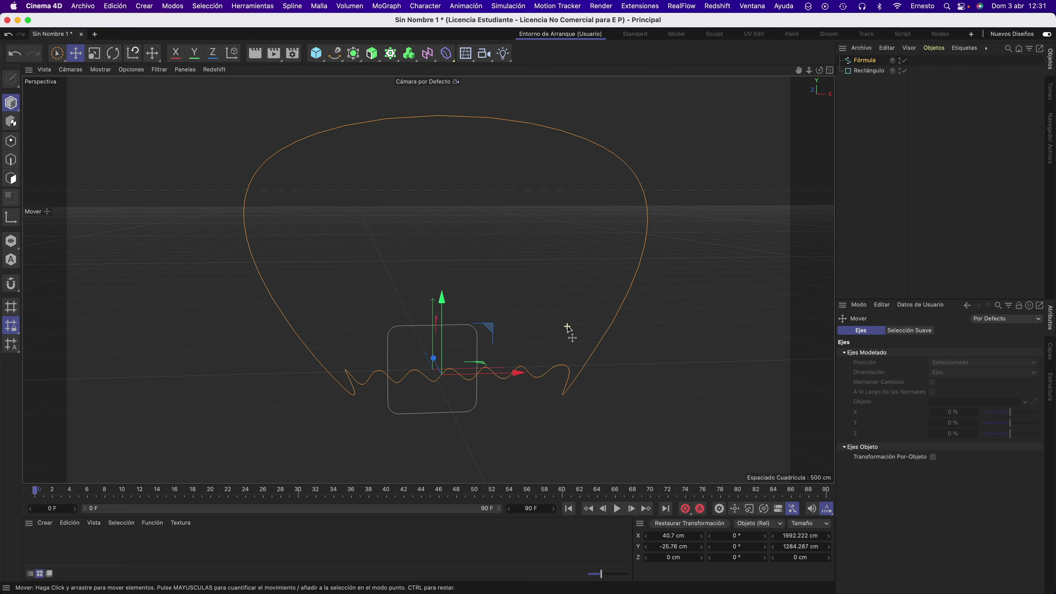
{"action": "scroll", "coordinate": [591, 343], "scroll_direction": "up", "scroll_amount": 2}
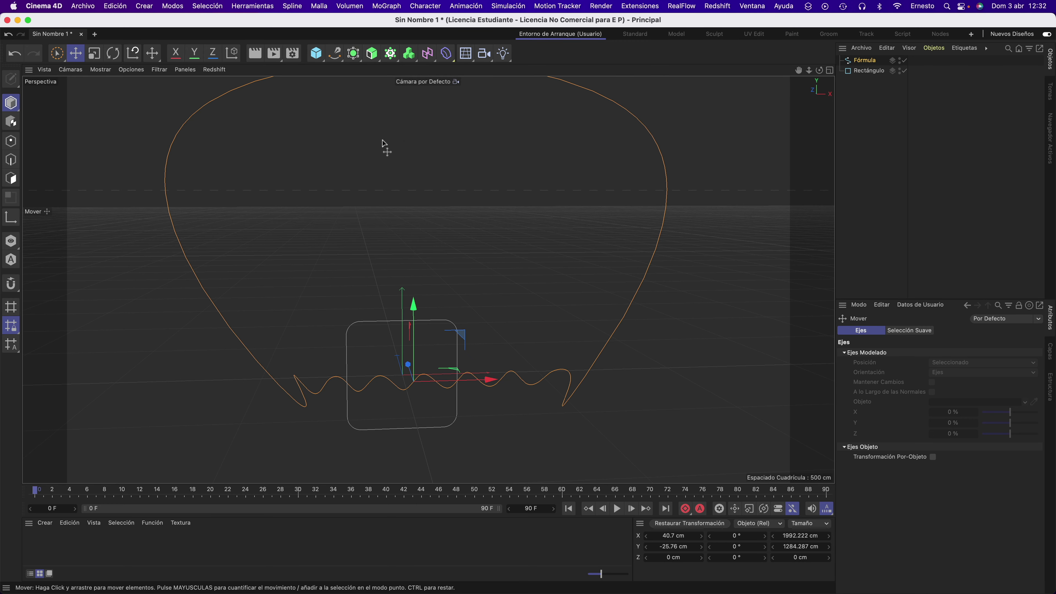
Add a Máscara de Spline, nest Rectángulo and Fórmula under it, and select it
{"action": "left_click", "coordinate": [374, 56]}
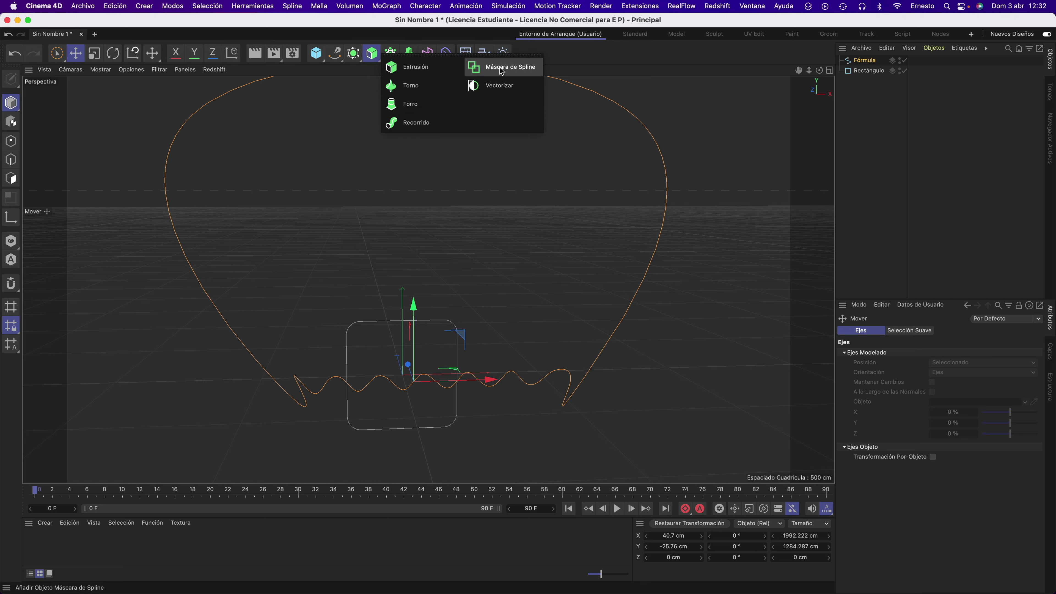
{"action": "left_click", "coordinate": [501, 71]}
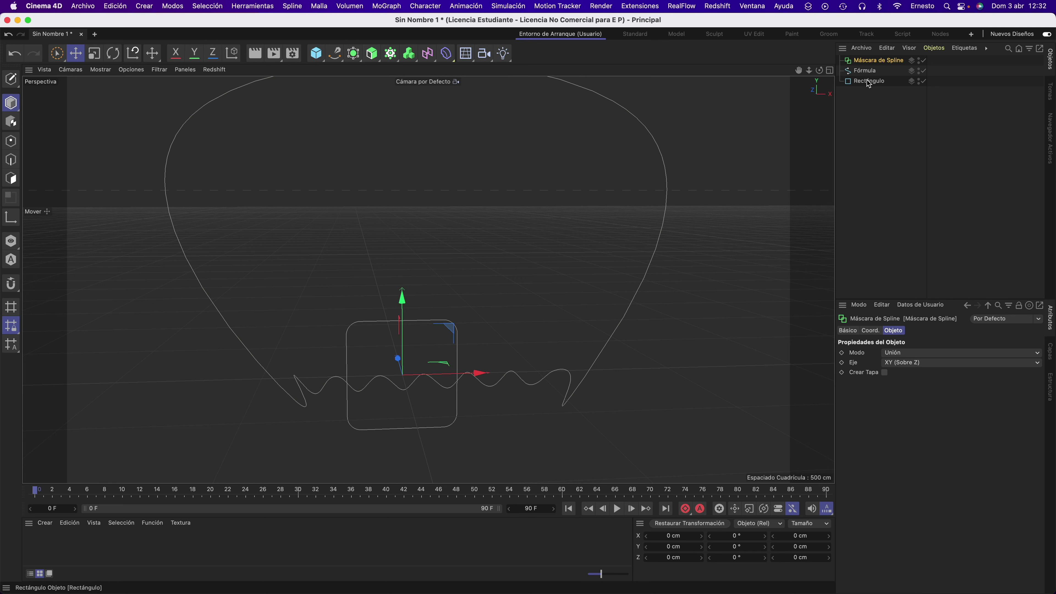
{"action": "mouse_move", "coordinate": [867, 85]}
{"action": "left_mouse_down"}
{"action": "mouse_move", "coordinate": [882, 63]}
{"action": "mouse_move", "coordinate": [862, 61]}
{"action": "mouse_move", "coordinate": [886, 63]}
{"action": "mouse_move", "coordinate": [872, 62]}
{"action": "left_mouse_up"}
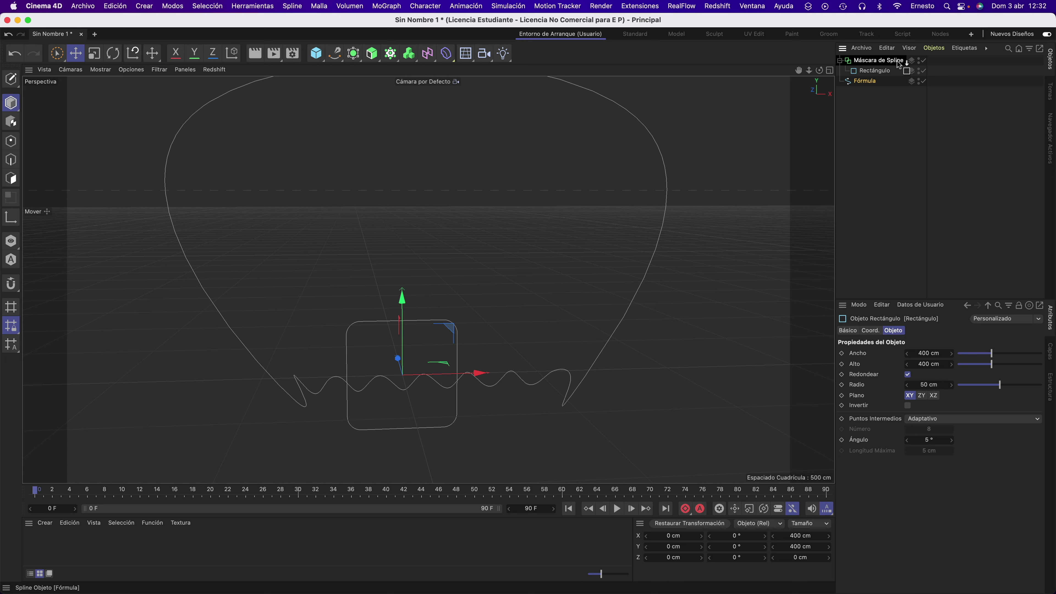
{"action": "left_click_drag", "start_coordinate": [893, 60], "coordinate": [893, 61]}
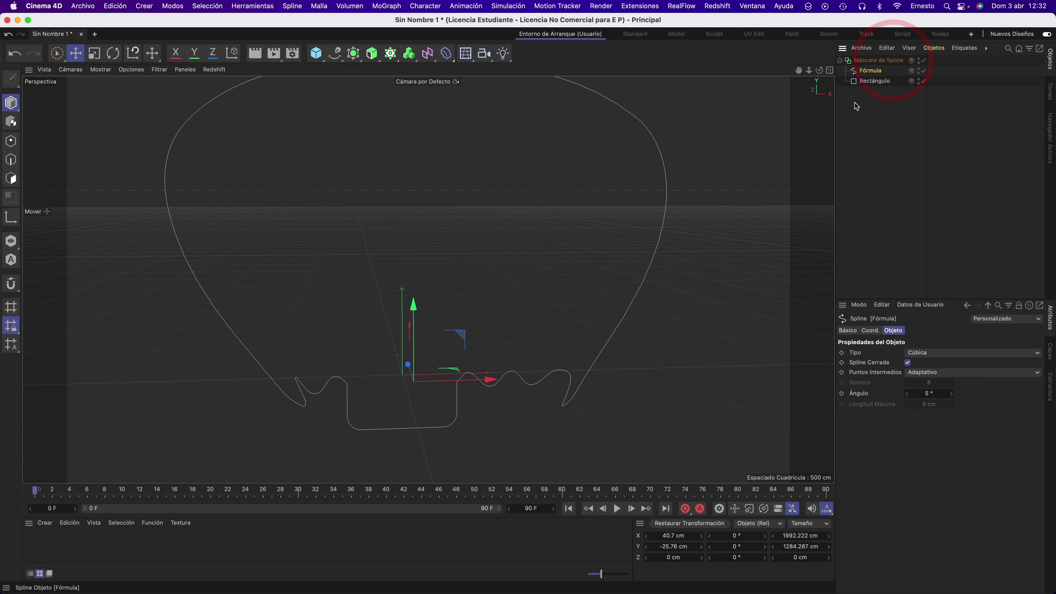
{"action": "left_click", "coordinate": [876, 62]}
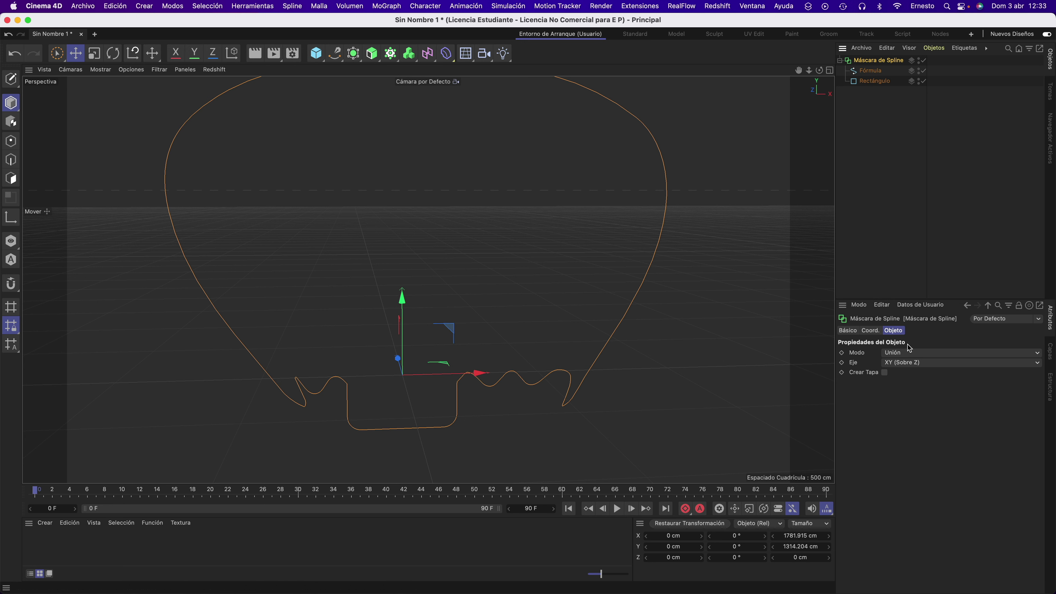
Set the Spline Mask mode to B resta A, briefly trying A resta B first
{"action": "left_click", "coordinate": [895, 356]}
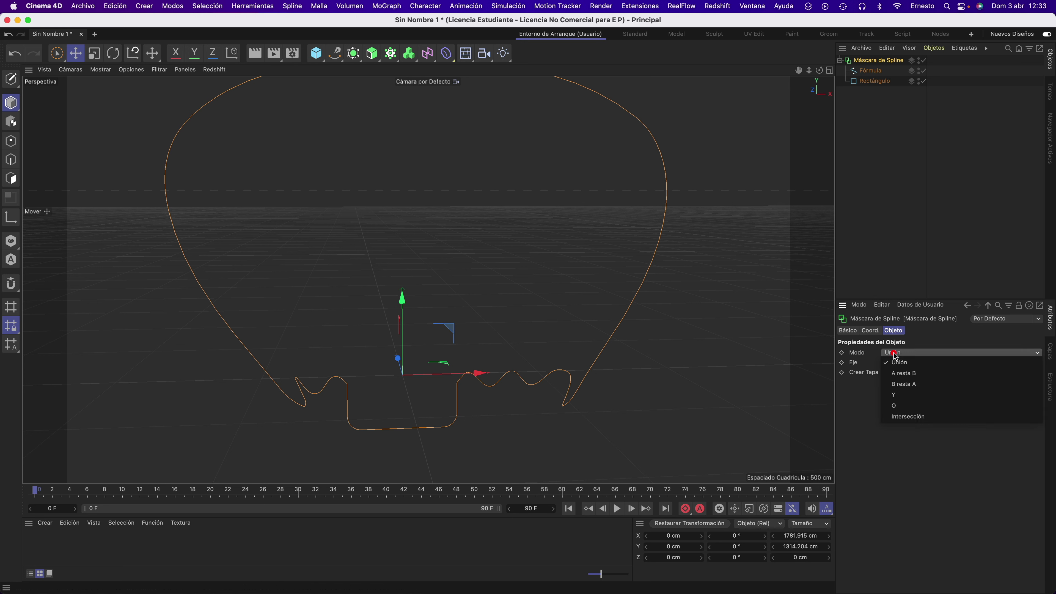
{"action": "left_click", "coordinate": [902, 388]}
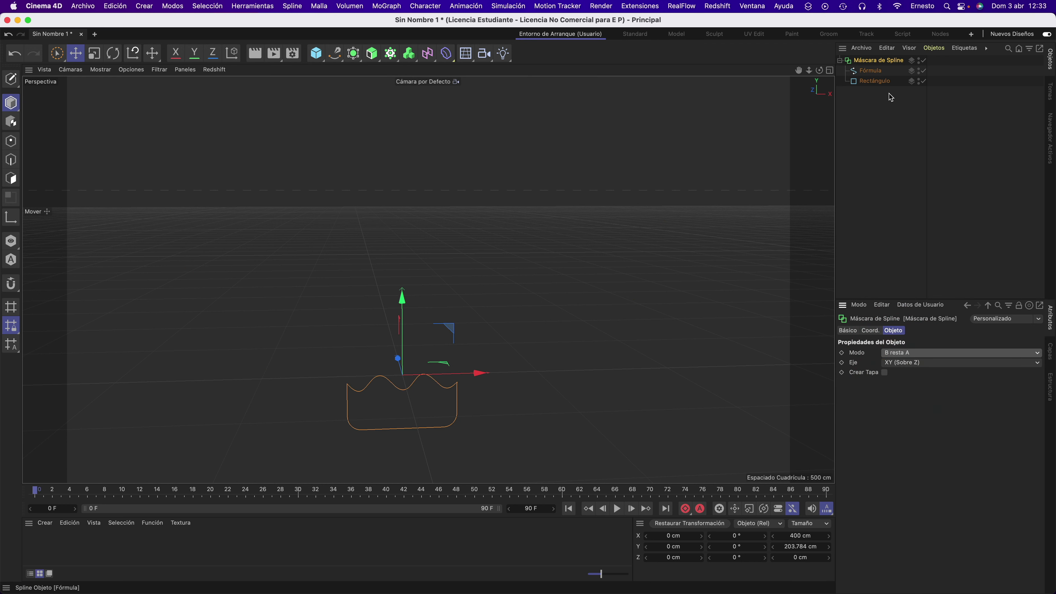
{"action": "left_click", "coordinate": [905, 358]}
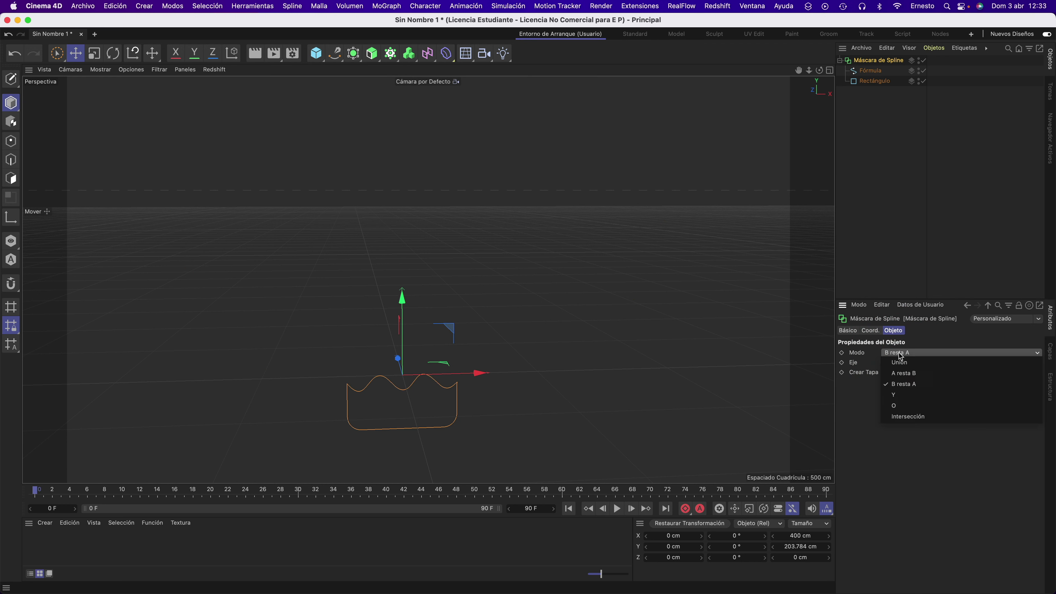
{"action": "left_click", "coordinate": [903, 374]}
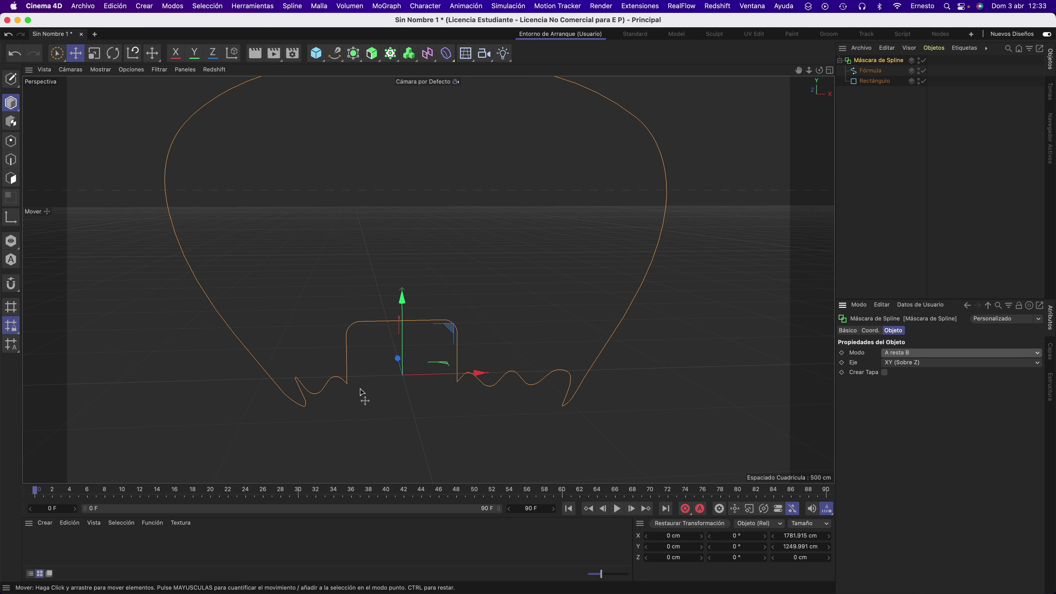
{"action": "left_click", "coordinate": [900, 355]}
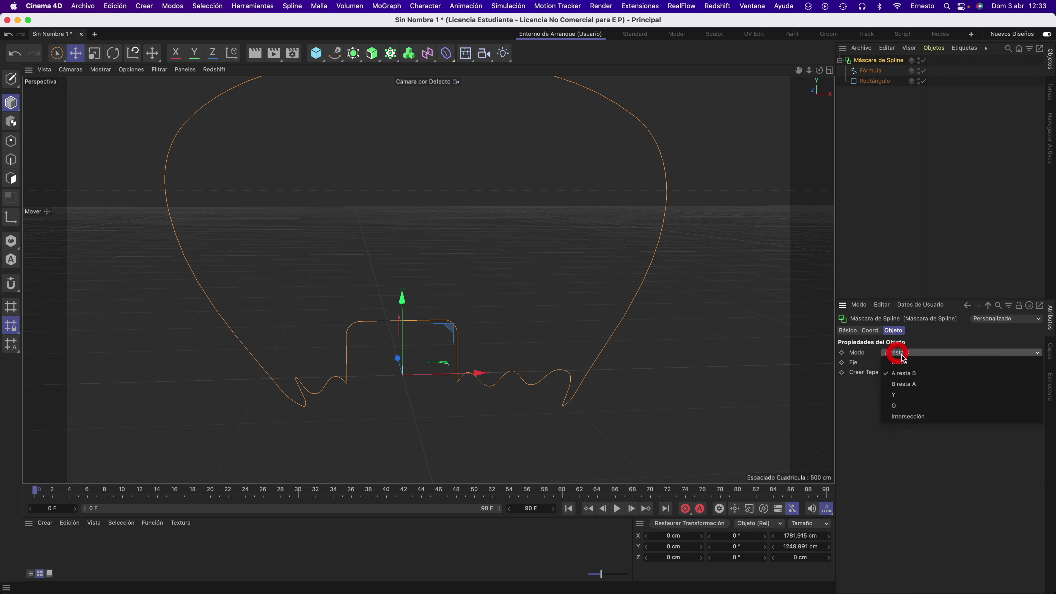
{"action": "left_click", "coordinate": [904, 385]}
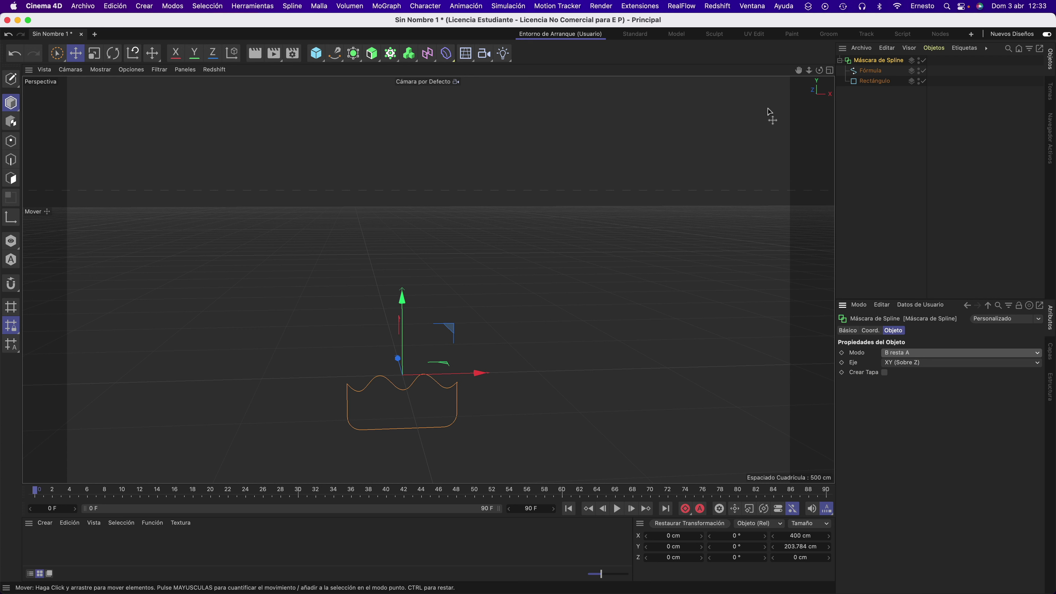
Move the Fórmula wave spline down below the rectangle to about Y -226.881 cm
{"action": "left_click", "coordinate": [873, 74]}
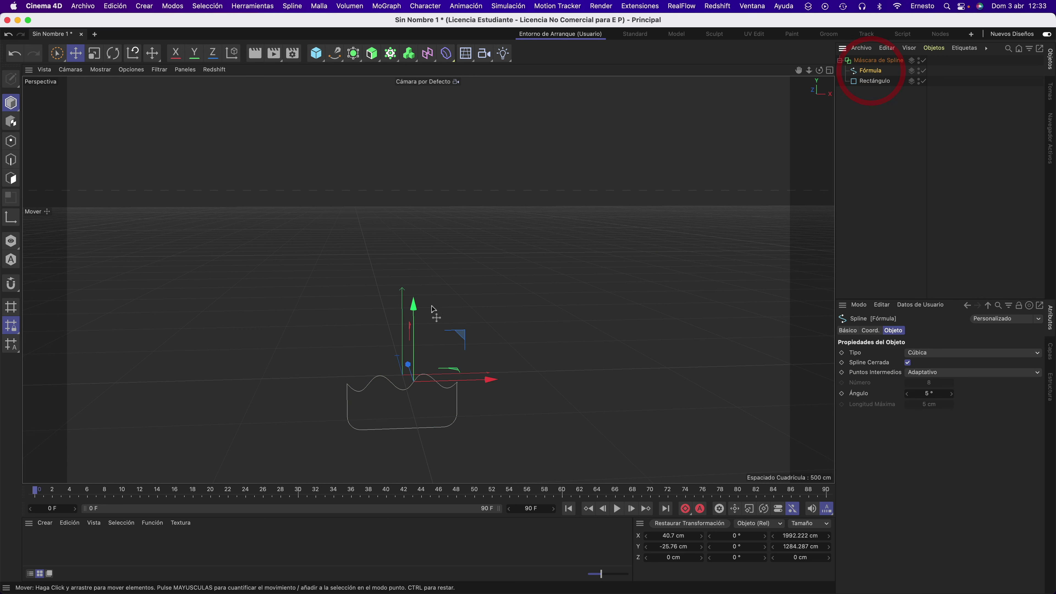
{"action": "mouse_move", "coordinate": [402, 300]}
{"action": "left_mouse_down"}
{"action": "mouse_move", "coordinate": [414, 293]}
{"action": "mouse_move", "coordinate": [420, 320]}
{"action": "mouse_move", "coordinate": [415, 361]}
{"action": "mouse_move", "coordinate": [415, 299]}
{"action": "mouse_move", "coordinate": [441, 231]}
{"action": "mouse_move", "coordinate": [454, 231]}
{"action": "mouse_move", "coordinate": [438, 370]}
{"action": "mouse_move", "coordinate": [455, 293]}
{"action": "mouse_move", "coordinate": [485, 294]}
{"action": "left_mouse_up"}
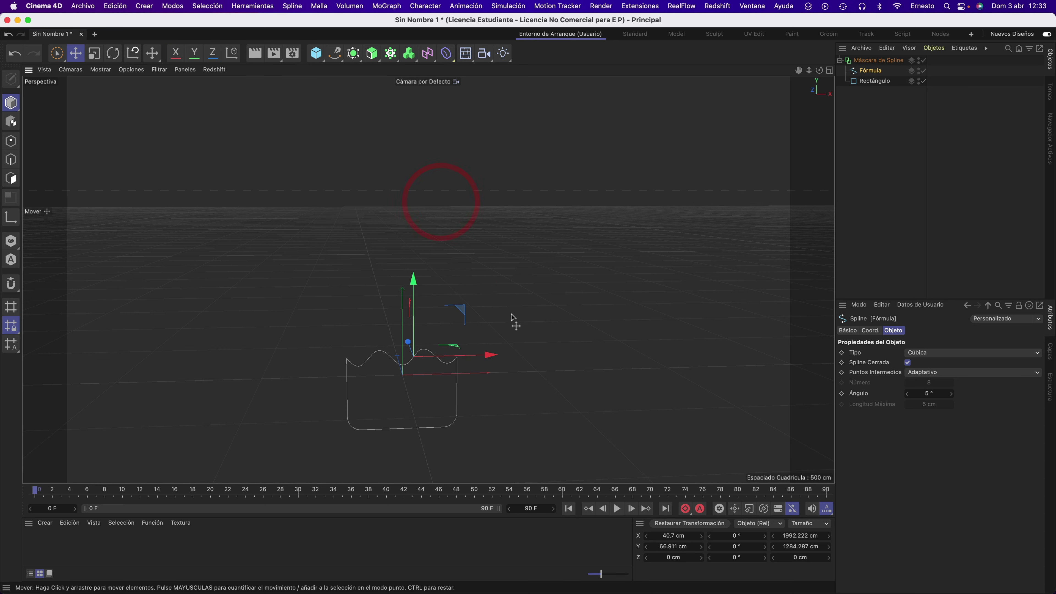
{"action": "middle_click_drag", "start_coordinate": [516, 271], "coordinate": [503, 282]}
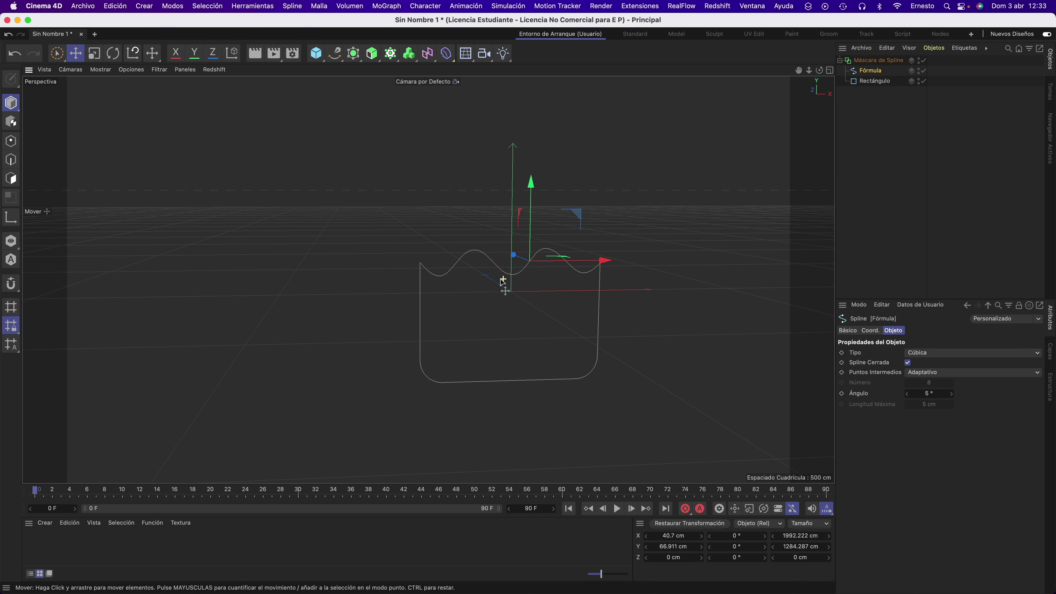
{"action": "scroll", "coordinate": [503, 283], "scroll_direction": "right", "scroll_amount": 5}
{"action": "mouse_move", "coordinate": [391, 182]}
{"action": "left_mouse_down"}
{"action": "mouse_move", "coordinate": [391, 230]}
{"action": "mouse_move", "coordinate": [403, 192]}
{"action": "left_mouse_up"}
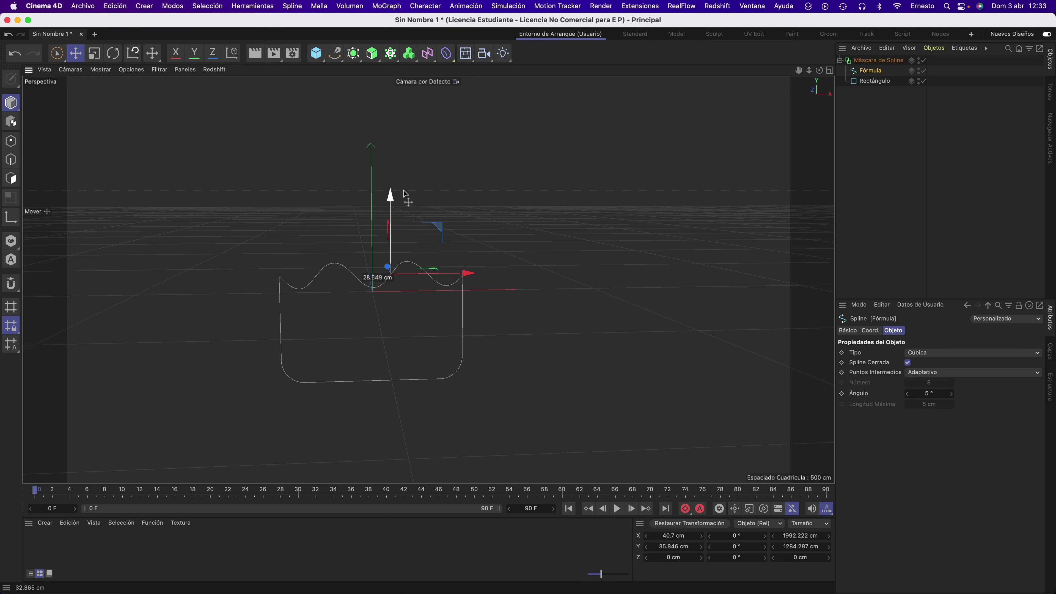
{"action": "mouse_move", "coordinate": [404, 192]}
{"action": "left_mouse_down"}
{"action": "mouse_move", "coordinate": [416, 302]}
{"action": "mouse_move", "coordinate": [406, 274]}
{"action": "mouse_move", "coordinate": [418, 226]}
{"action": "mouse_move", "coordinate": [434, 316]}
{"action": "left_mouse_up"}
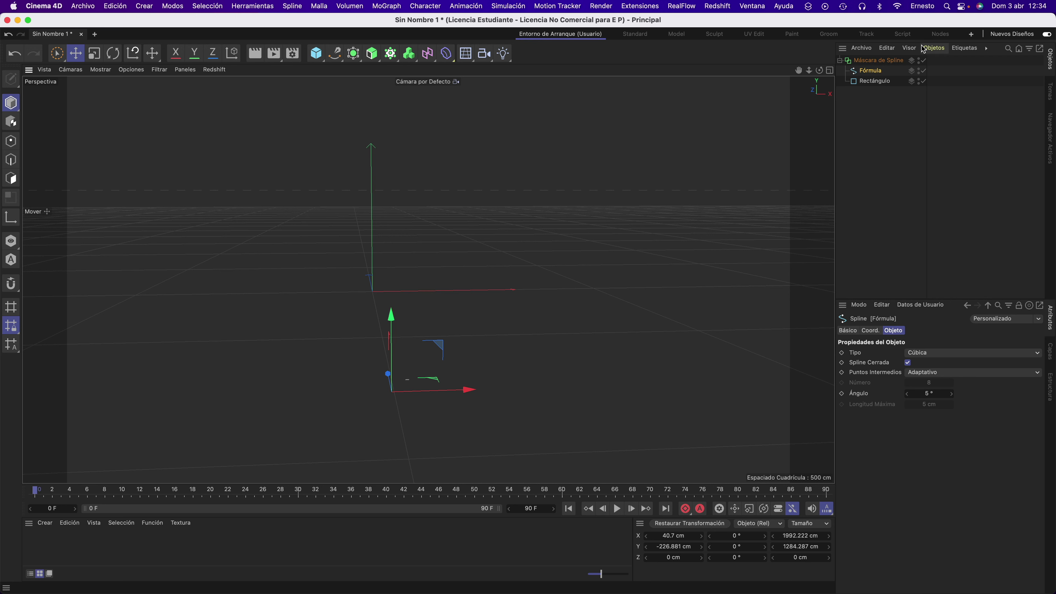
Keyframe Fórmula rising on Y through the rectangle from frame 0 to 70, then preview
{"action": "left_click", "coordinate": [686, 511]}
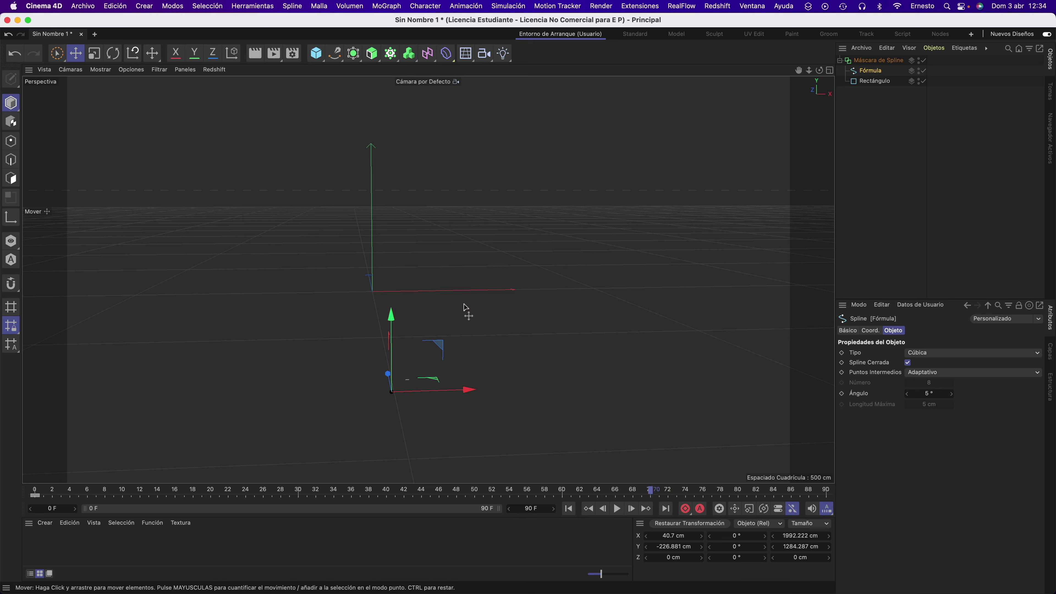
{"action": "left_click_drag", "start_coordinate": [391, 320], "coordinate": [408, 95]}
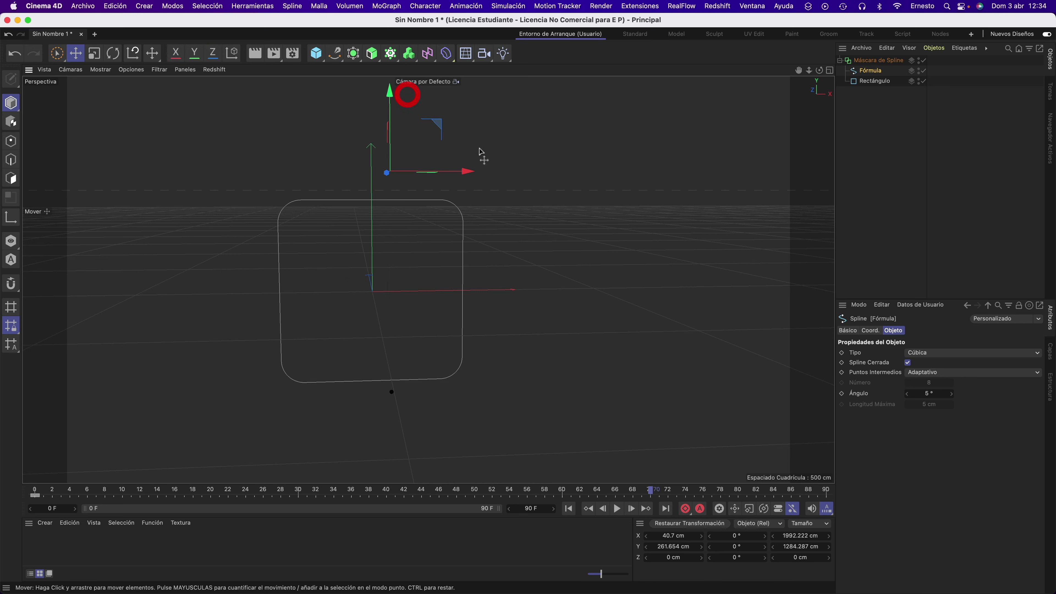
{"action": "left_click", "coordinate": [685, 513]}
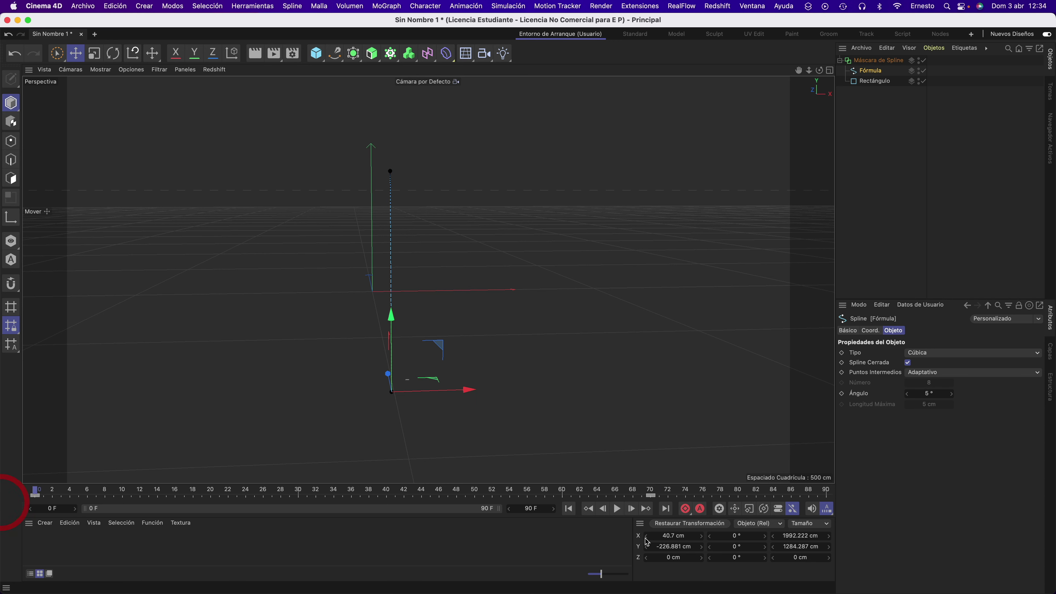
{"action": "left_click", "coordinate": [617, 509]}
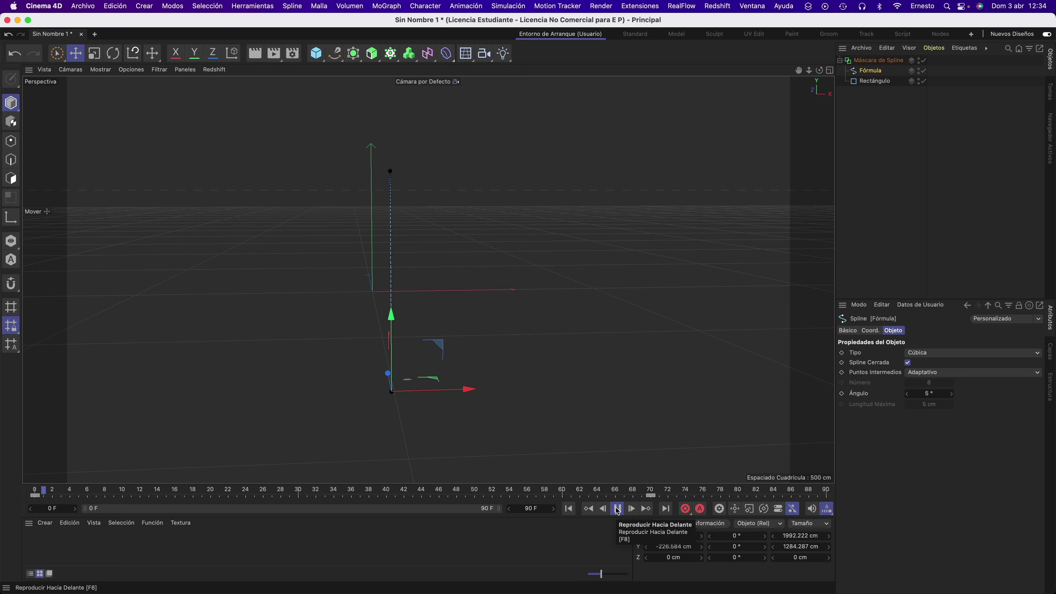
{"action": "left_click", "coordinate": [617, 509]}
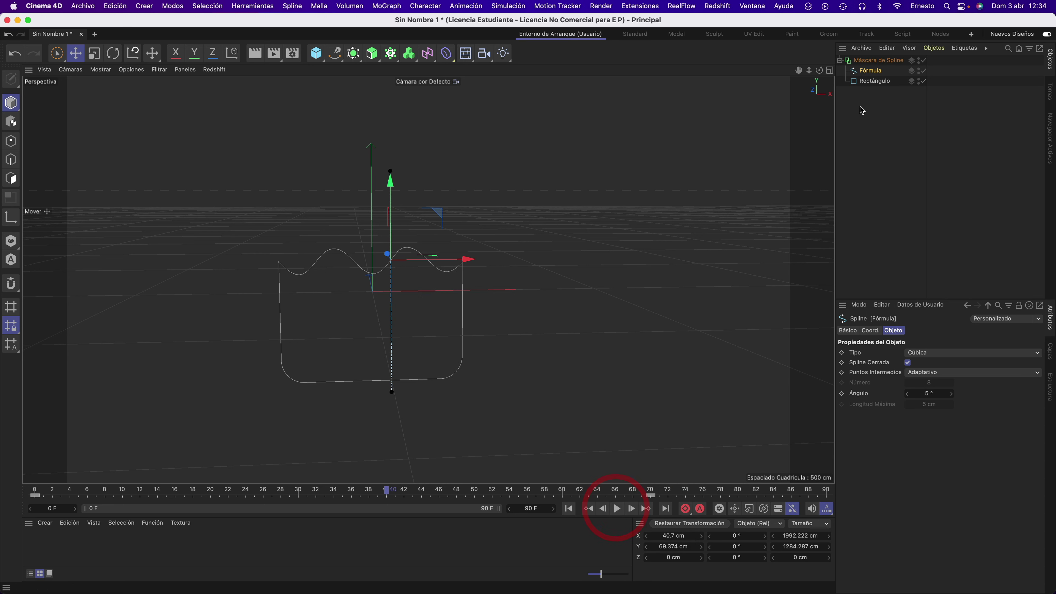
{"action": "left_click", "coordinate": [839, 61]}
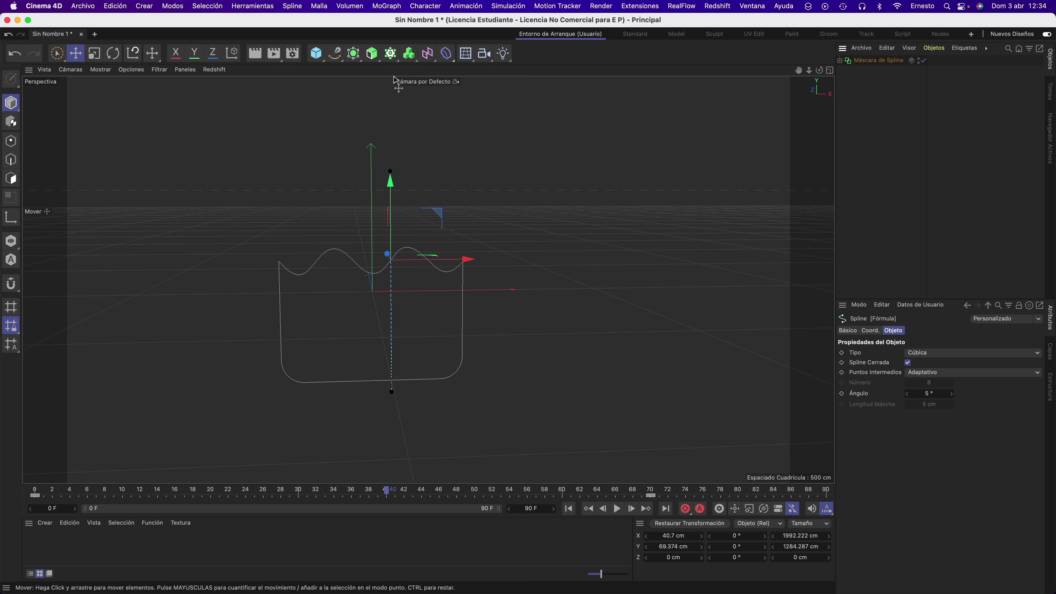
Wrap Máscara de Spline in a new Extrusión object and play back the growing solid
{"action": "left_click", "coordinate": [371, 54]}
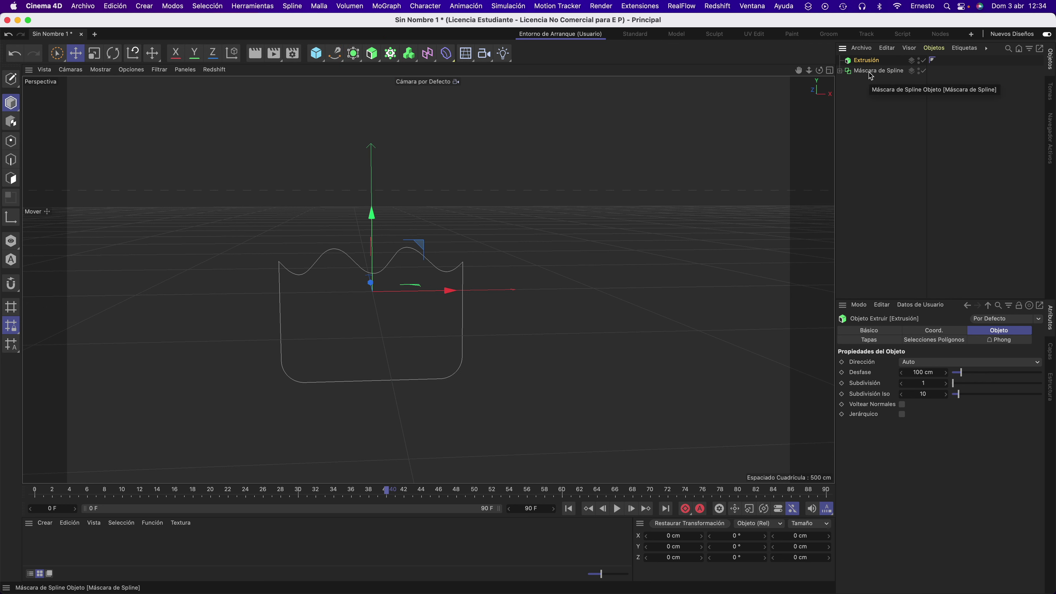
{"action": "mouse_move", "coordinate": [870, 77]}
{"action": "left_mouse_down"}
{"action": "mouse_move", "coordinate": [870, 60]}
{"action": "mouse_move", "coordinate": [428, 279]}
{"action": "left_mouse_up"}
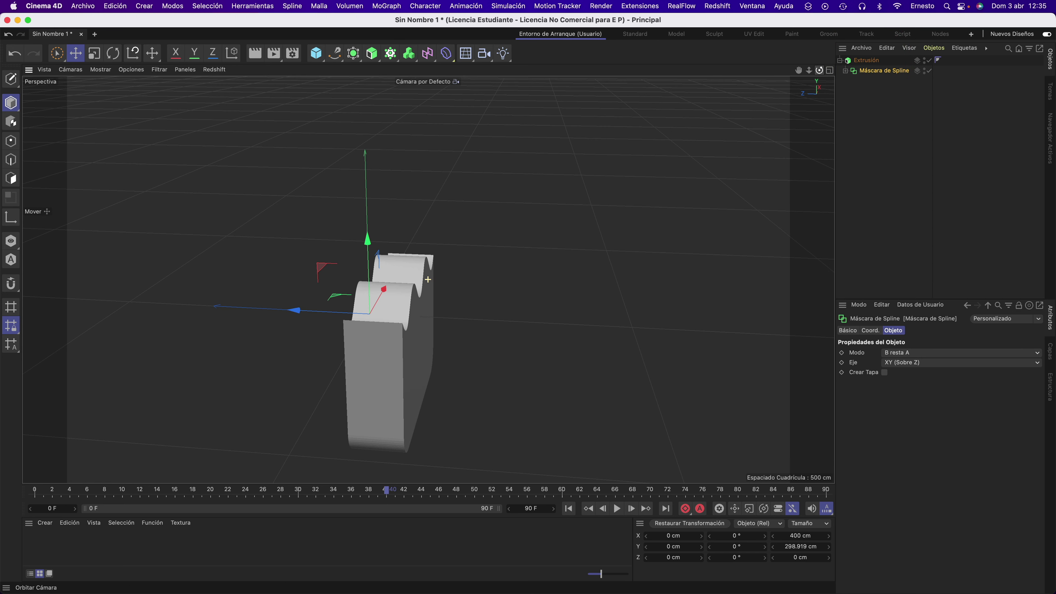
{"action": "left_click", "coordinate": [569, 508]}
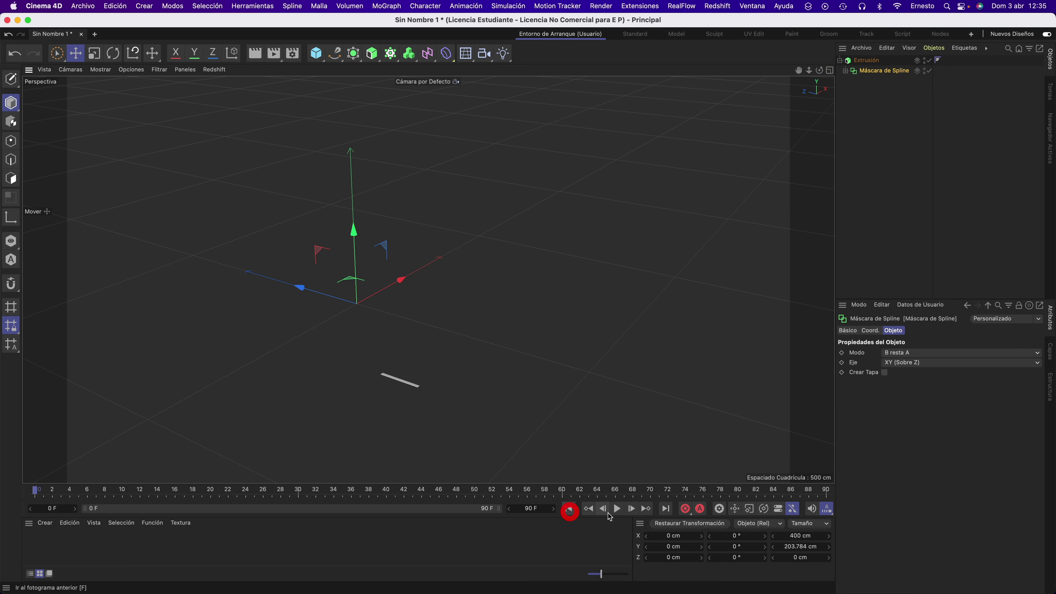
{"action": "left_click", "coordinate": [617, 509]}
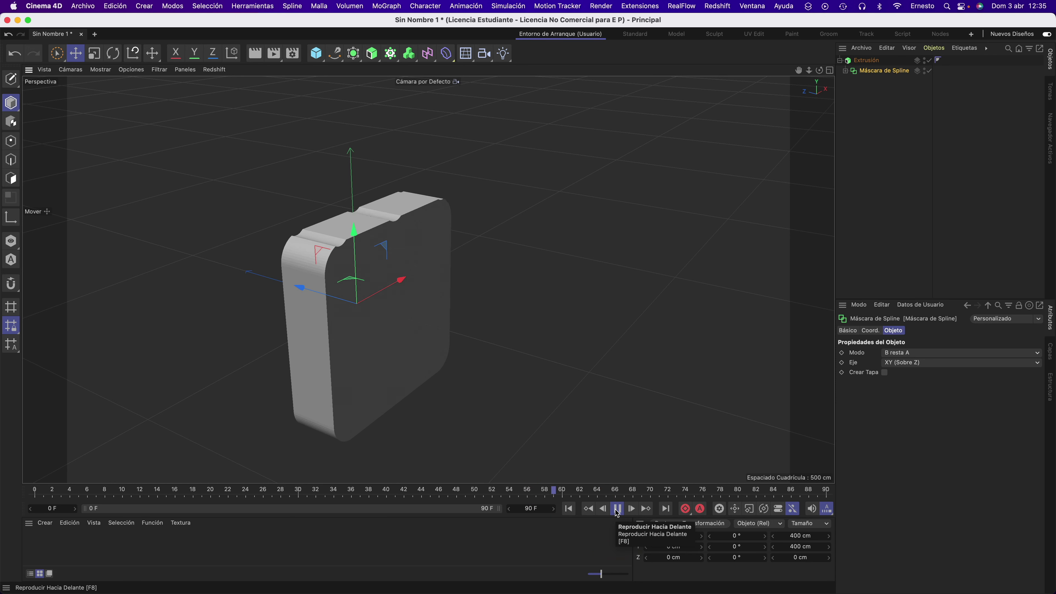
{"action": "left_click", "coordinate": [617, 509]}
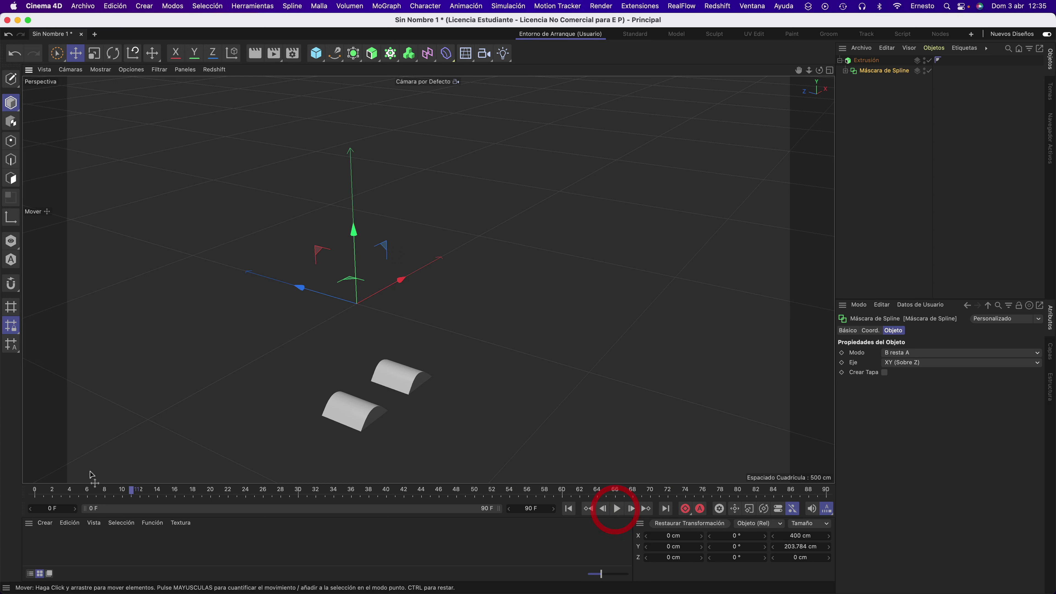
{"action": "mouse_move", "coordinate": [101, 493]}
{"action": "left_mouse_down"}
{"action": "mouse_move", "coordinate": [51, 493]}
{"action": "mouse_move", "coordinate": [565, 502]}
{"action": "mouse_move", "coordinate": [547, 502]}
{"action": "left_mouse_up"}
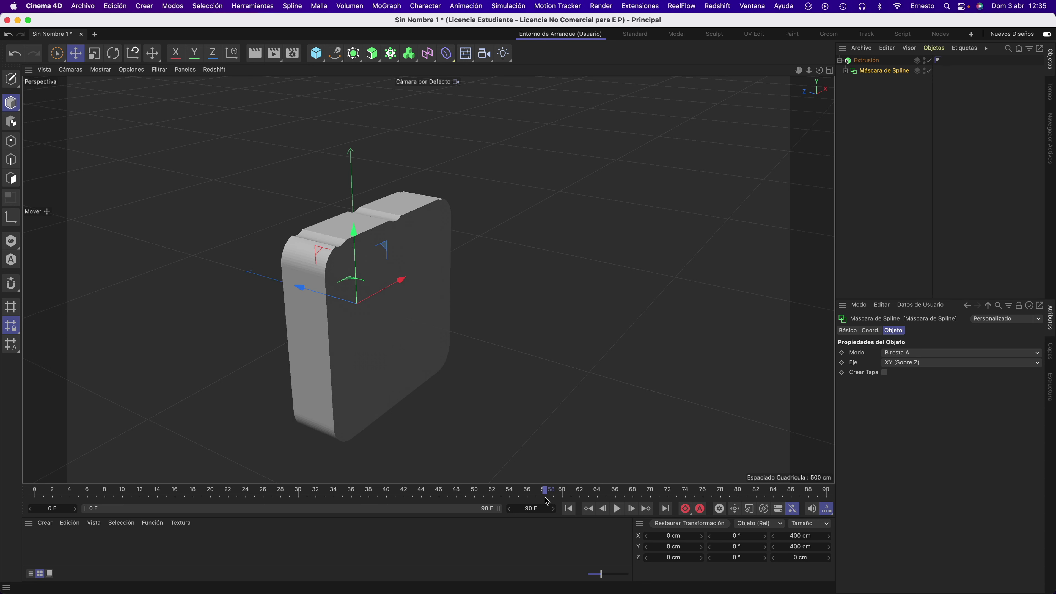
Set the Extrusión direction to Z and scrub the timeline to check the wavy slab
{"action": "left_click", "coordinate": [865, 62]}
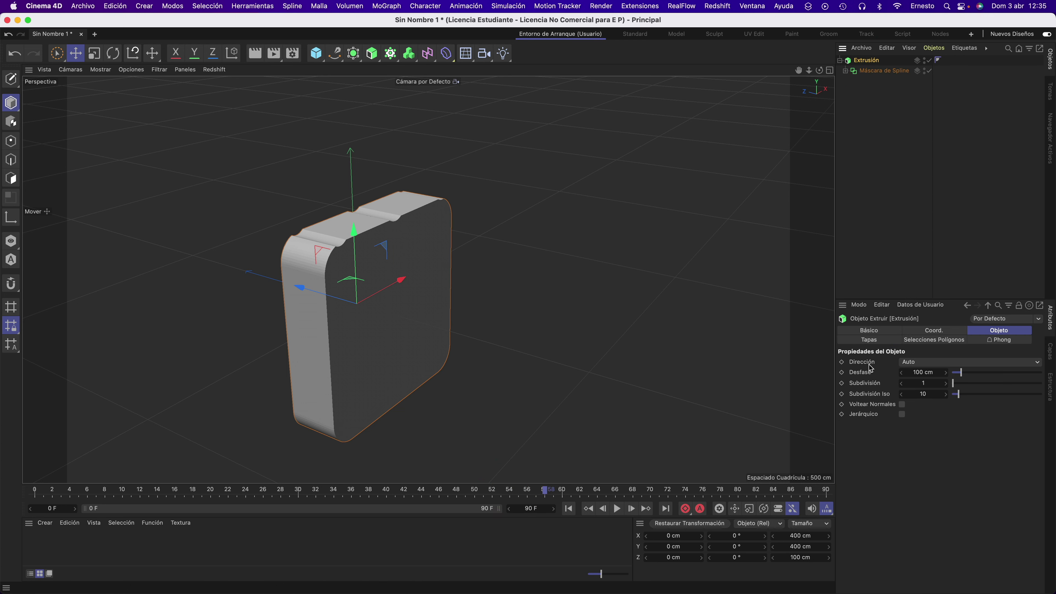
{"action": "left_click", "coordinate": [917, 366]}
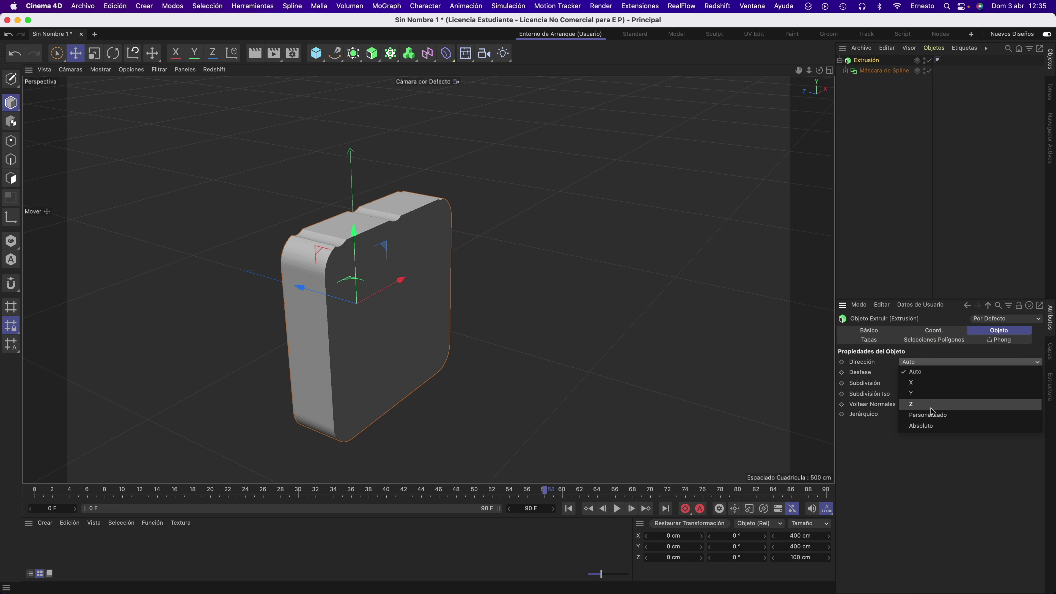
{"action": "left_click", "coordinate": [919, 405]}
{"action": "mouse_move", "coordinate": [543, 494]}
{"action": "left_mouse_down"}
{"action": "mouse_move", "coordinate": [94, 486]}
{"action": "mouse_move", "coordinate": [510, 490]}
{"action": "left_mouse_up"}
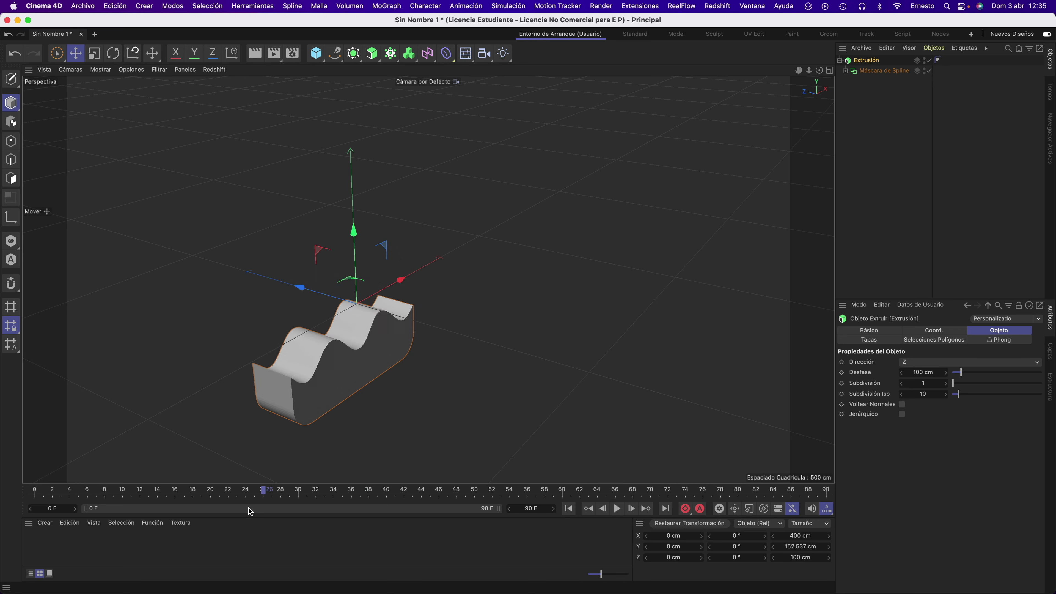
{"action": "mouse_move", "coordinate": [106, 500]}
{"action": "left_mouse_down"}
{"action": "mouse_move", "coordinate": [209, 495]}
{"action": "mouse_move", "coordinate": [15, 506]}
{"action": "mouse_move", "coordinate": [510, 490]}
{"action": "left_mouse_up"}
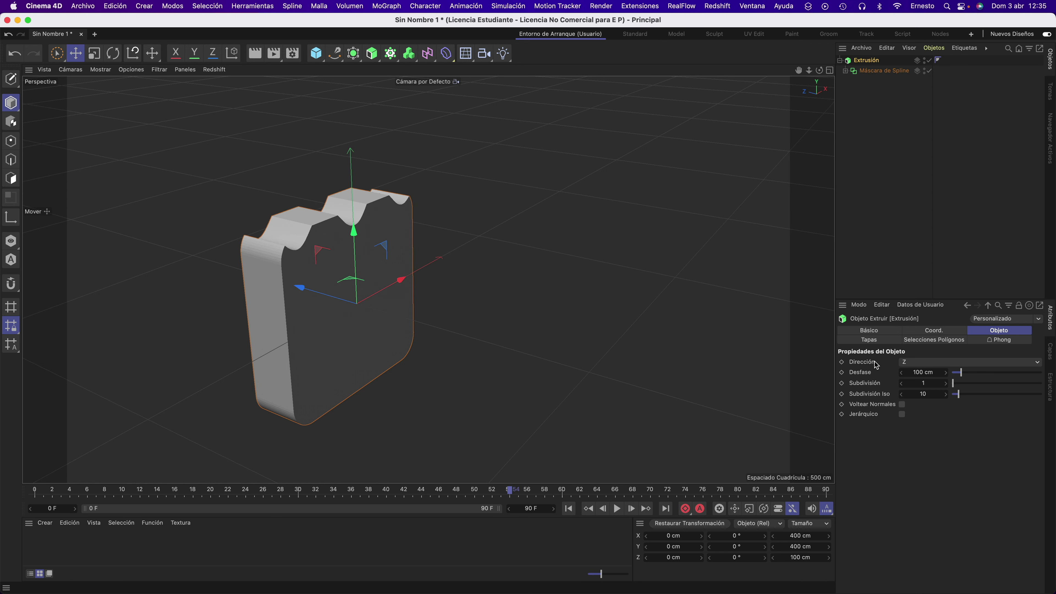
{"action": "mouse_move", "coordinate": [512, 493]}
{"action": "left_mouse_down"}
{"action": "mouse_move", "coordinate": [487, 500]}
{"action": "mouse_move", "coordinate": [577, 500]}
{"action": "mouse_move", "coordinate": [18, 488]}
{"action": "left_mouse_up"}
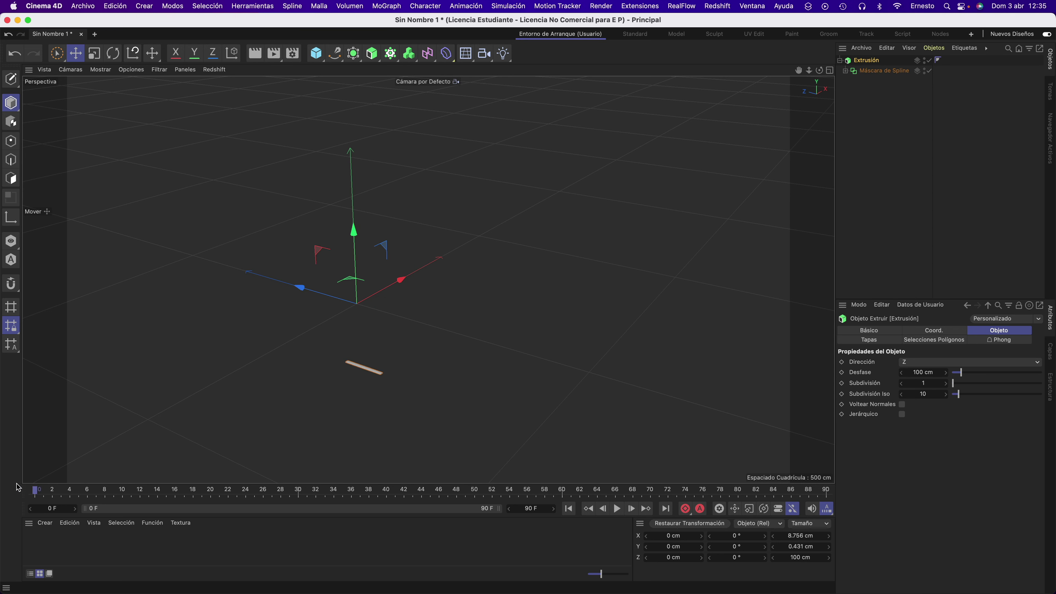
Re-keyframe Fórmula's frame-0 position slightly lower at Y -232.061 cm and scrub the extrusion
{"action": "left_click", "coordinate": [844, 70]}
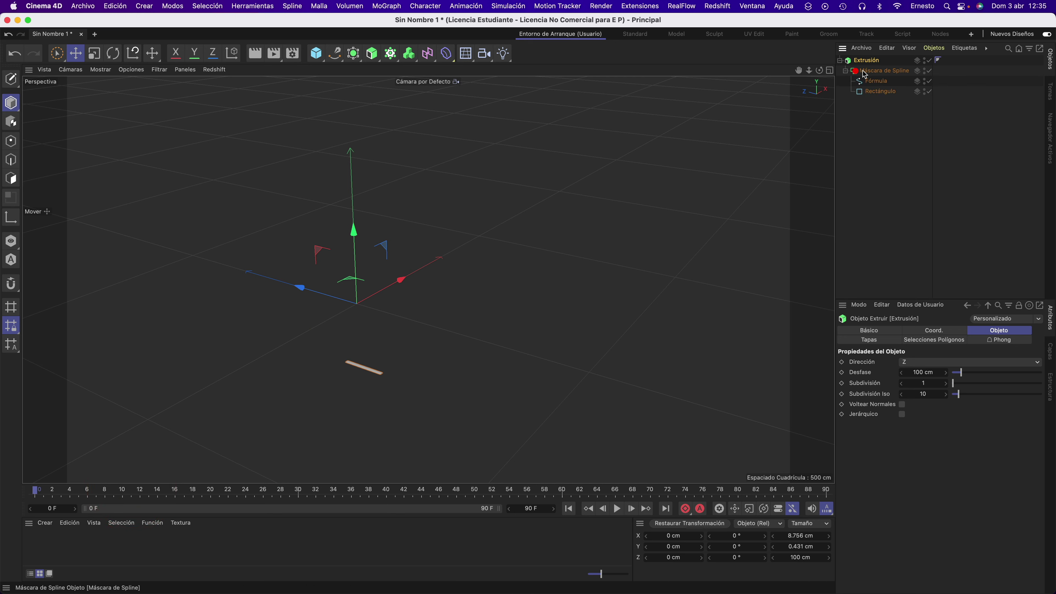
{"action": "left_click", "coordinate": [876, 80]}
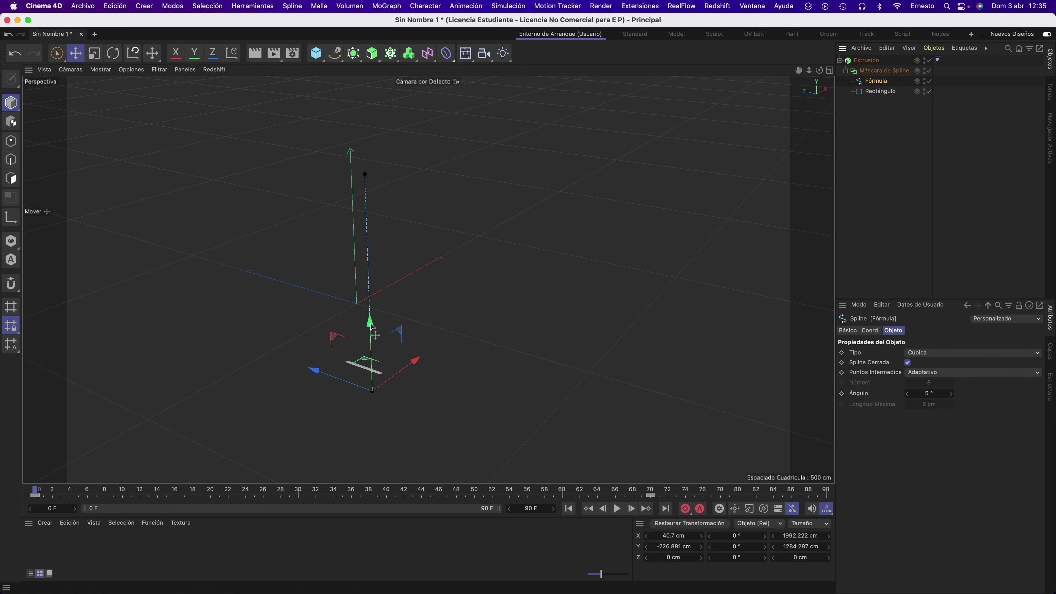
{"action": "left_click_drag", "start_coordinate": [371, 325], "coordinate": [371, 329]}
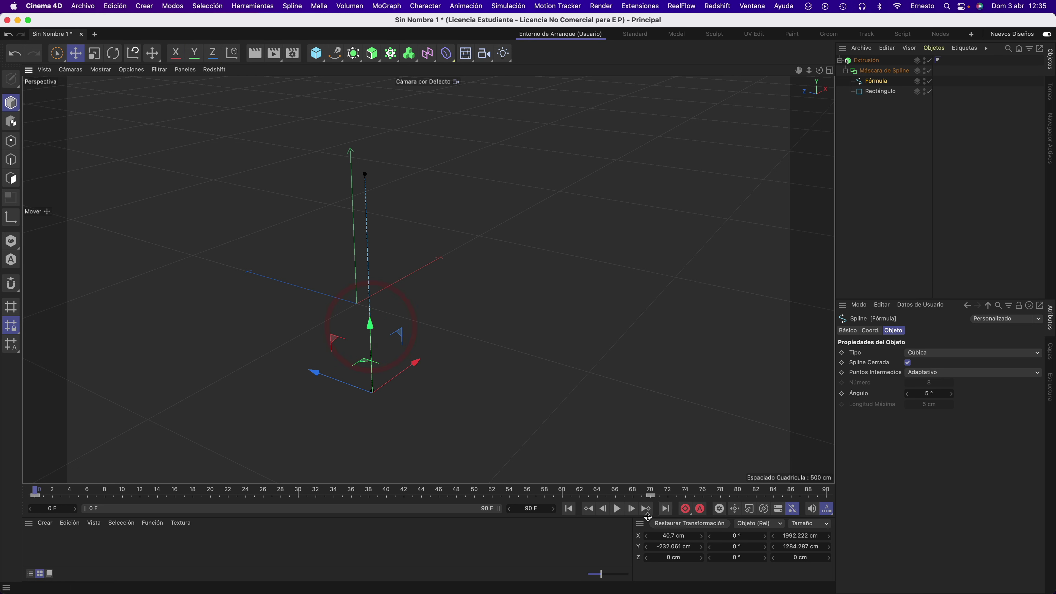
{"action": "left_click", "coordinate": [685, 509]}
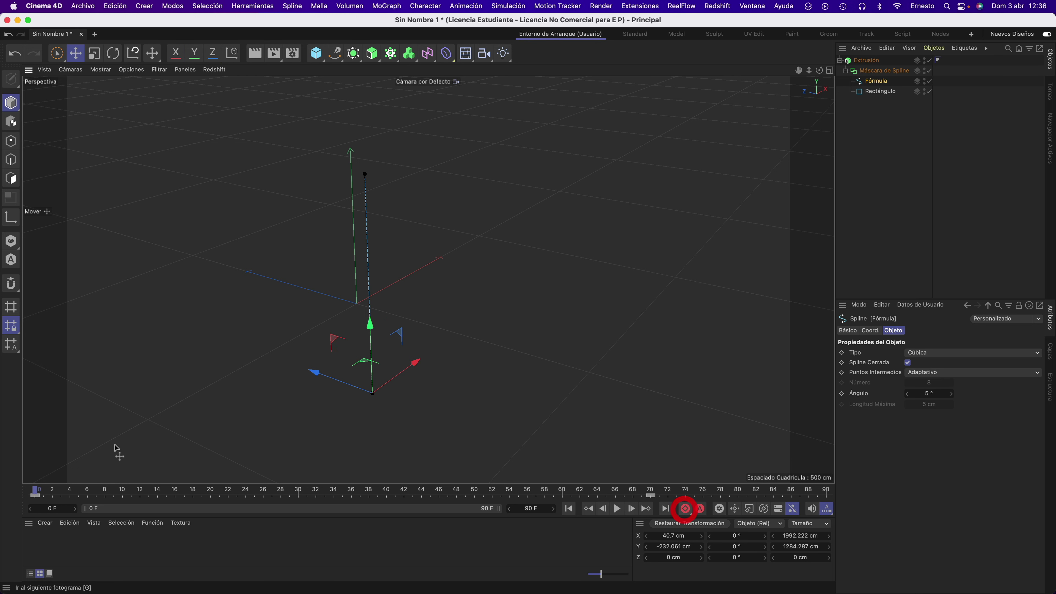
{"action": "left_click", "coordinate": [867, 61]}
{"action": "left_click_drag", "start_coordinate": [58, 486], "coordinate": [606, 488]}
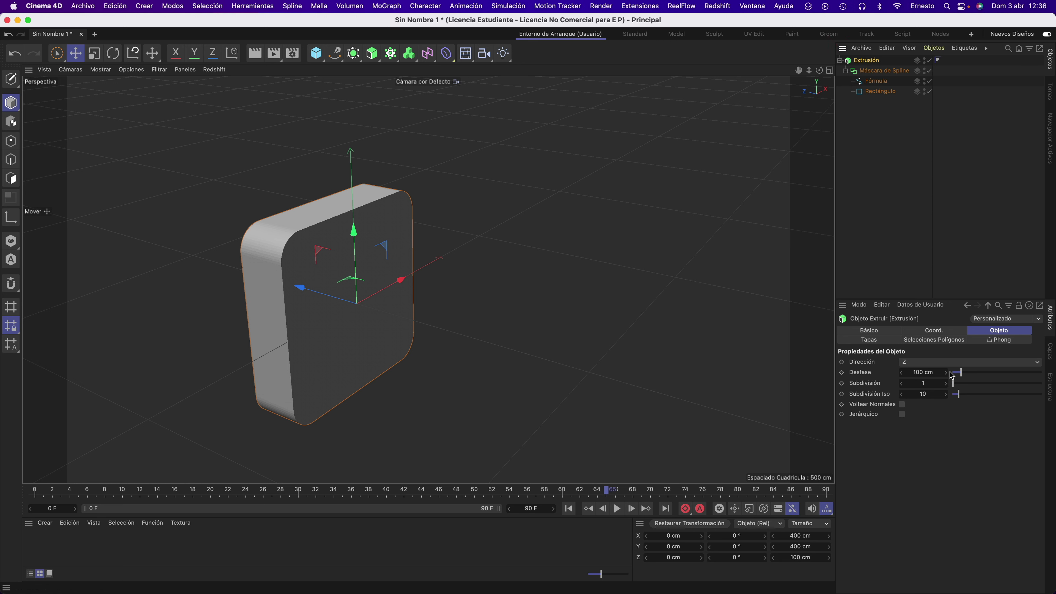
Set the extrusion thickness to 9 cm, bevel the edges round, and show wireframe shading
{"action": "left_click_drag", "start_coordinate": [958, 375], "coordinate": [955, 376]}
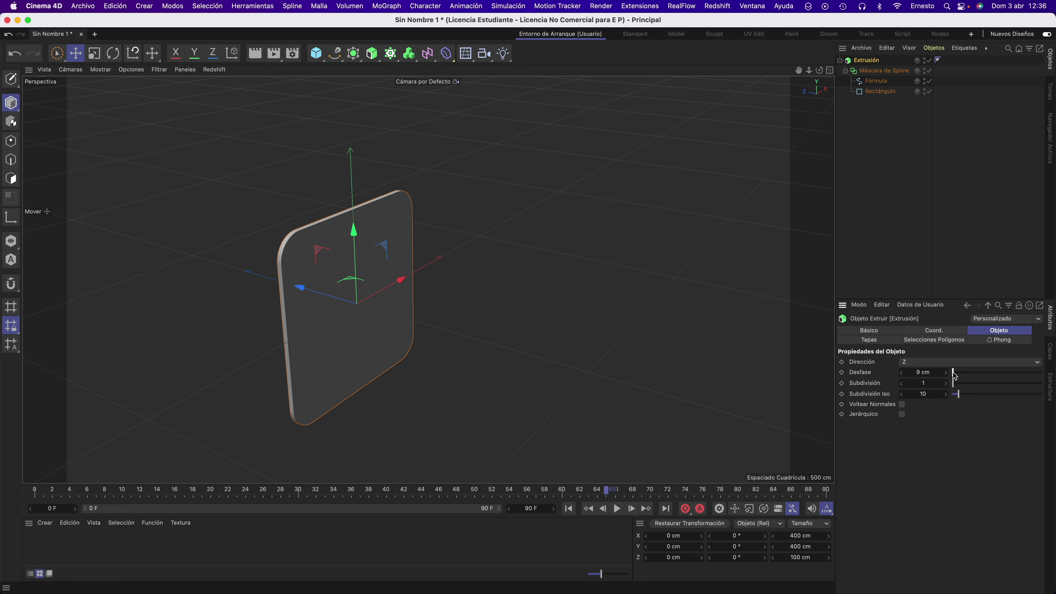
{"action": "left_click_drag", "start_coordinate": [955, 375], "coordinate": [953, 374]}
{"action": "left_click", "coordinate": [875, 342]}
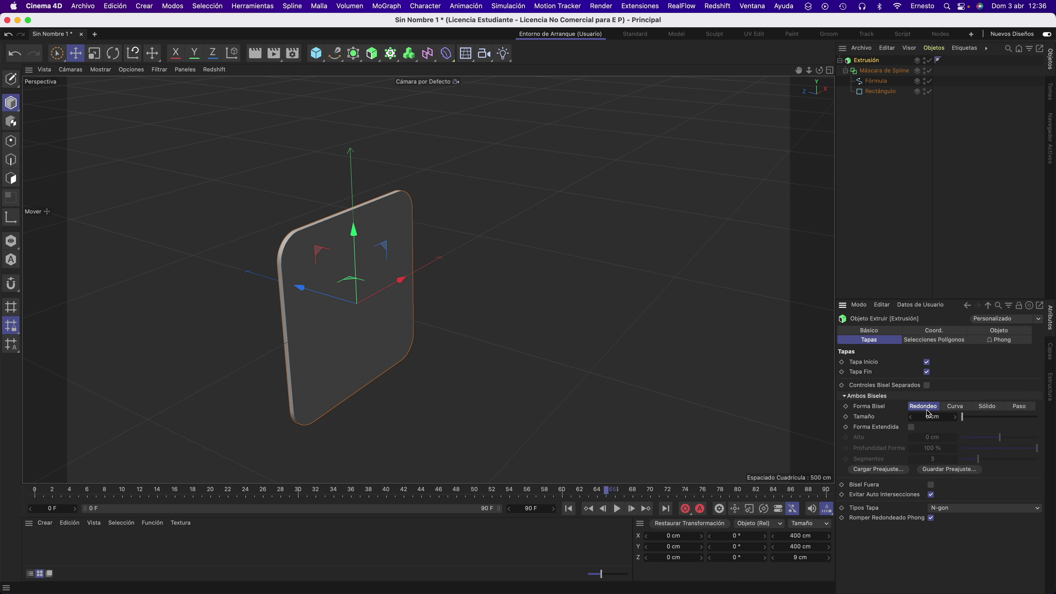
{"action": "left_click_drag", "start_coordinate": [963, 418], "coordinate": [967, 418]}
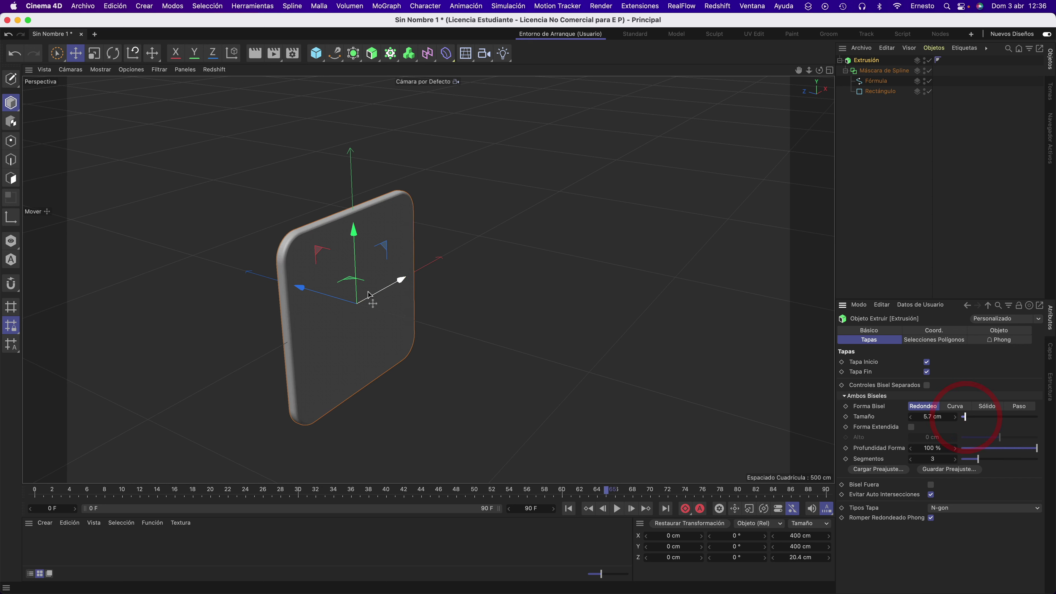
{"action": "left_click", "coordinate": [104, 71]}
{"action": "left_click", "coordinate": [121, 96]}
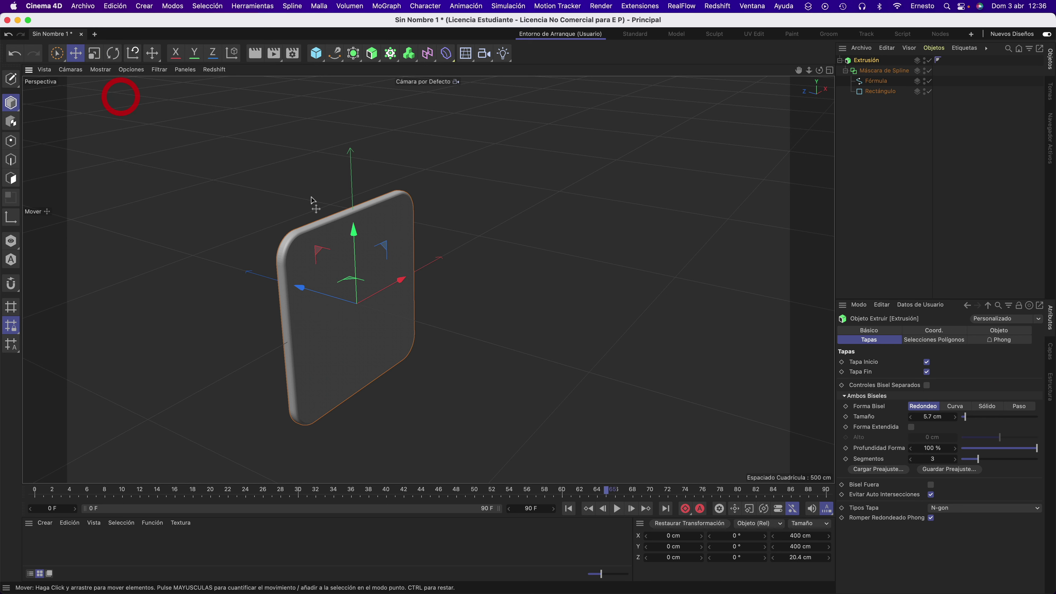
{"action": "mouse_move", "coordinate": [819, 70]}
{"action": "left_mouse_down"}
{"action": "mouse_move", "coordinate": [428, 279]}
{"action": "mouse_move", "coordinate": [374, 265]}
{"action": "left_mouse_up"}
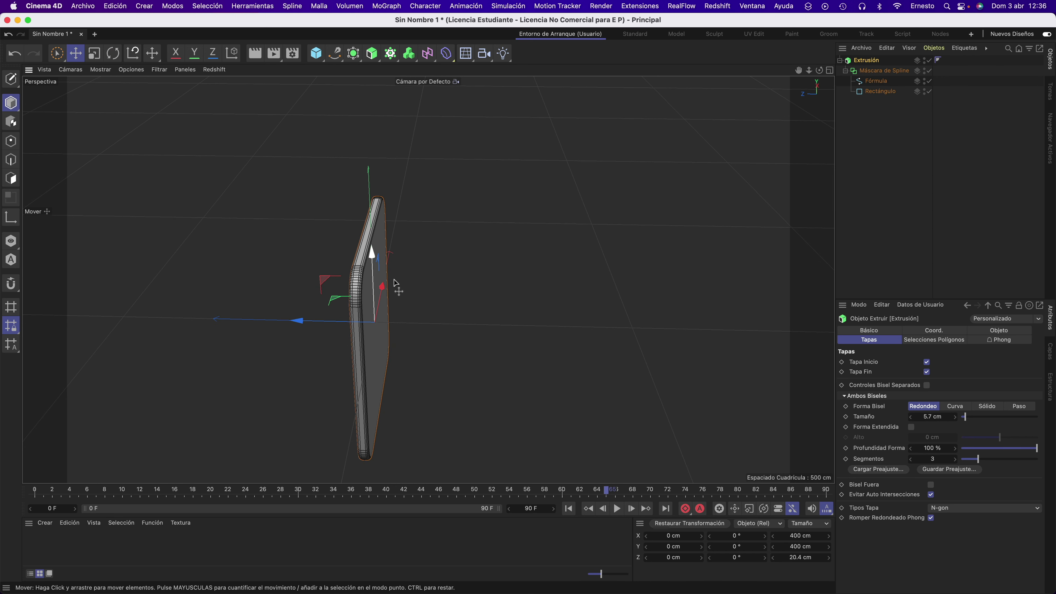
Reduce the Extrusión thickness step by step down to 3 cm
{"action": "left_click", "coordinate": [865, 61]}
{"action": "left_click", "coordinate": [999, 331]}
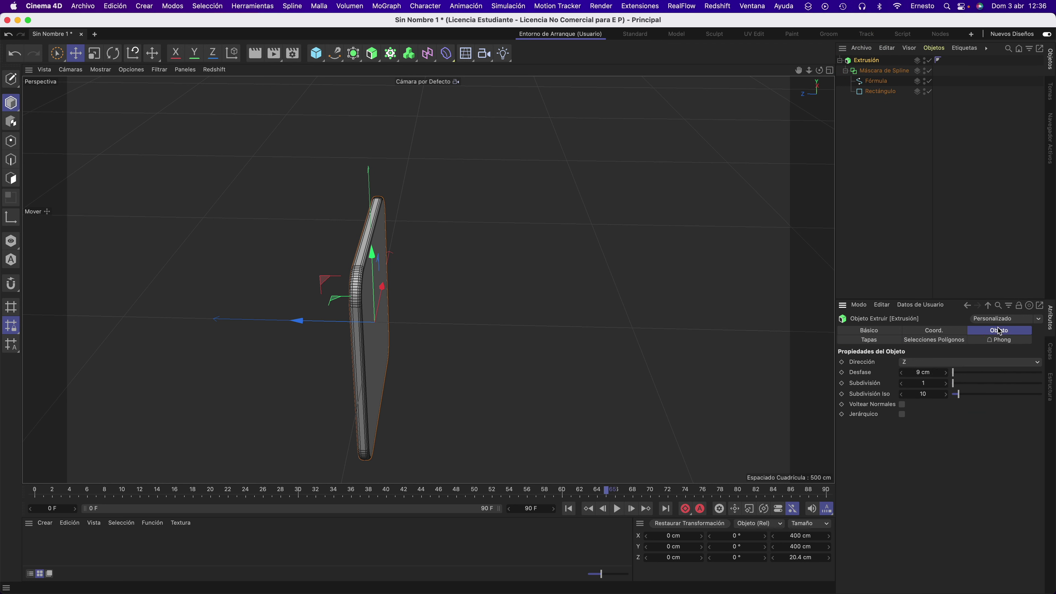
{"action": "left_click", "coordinate": [899, 373]}
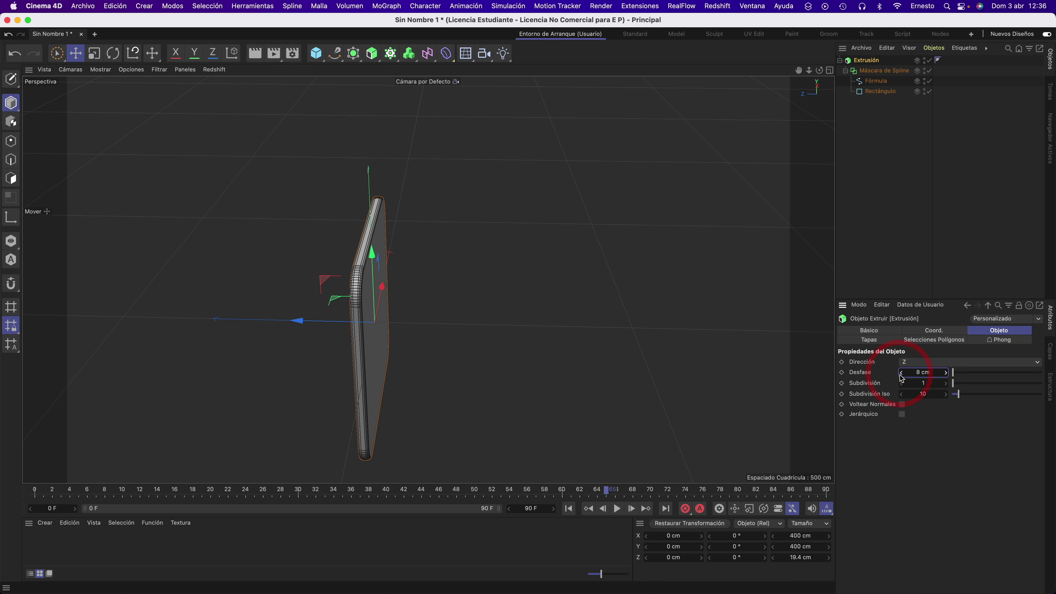
{"action": "left_click", "coordinate": [900, 373]}
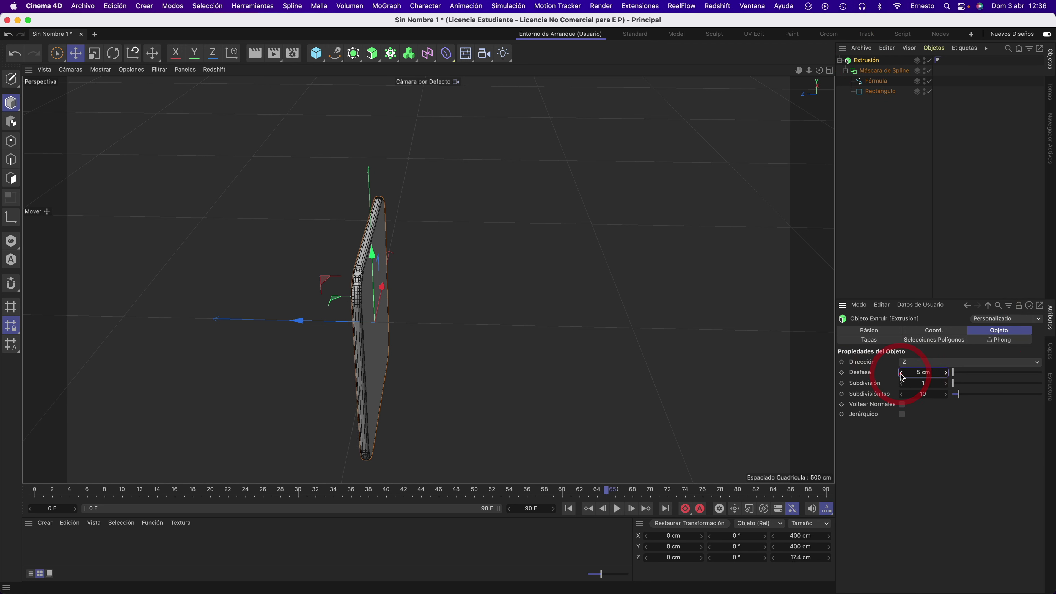
{"action": "left_click", "coordinate": [901, 373]}
{"action": "left_click", "coordinate": [900, 373]}
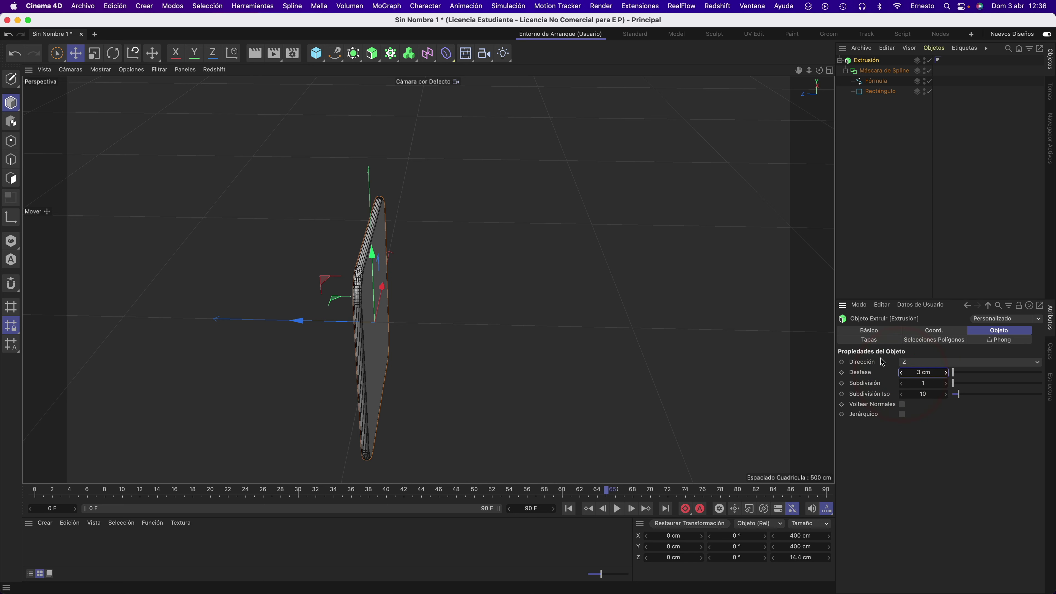
Orbit and zoom in to view the thin slab close up and edge-on
{"action": "left_click_drag", "start_coordinate": [819, 70], "coordinate": [432, 278]}
{"action": "mouse_move", "coordinate": [592, 217]}
{"action": "left_mouse_down", "text": "alt"}
{"action": "mouse_move", "coordinate": [599, 191]}
{"action": "mouse_move", "coordinate": [611, 272]}
{"action": "left_mouse_up", "text": "alt"}
{"action": "scroll", "coordinate": [614, 269], "scroll_direction": "up", "scroll_amount": 5}
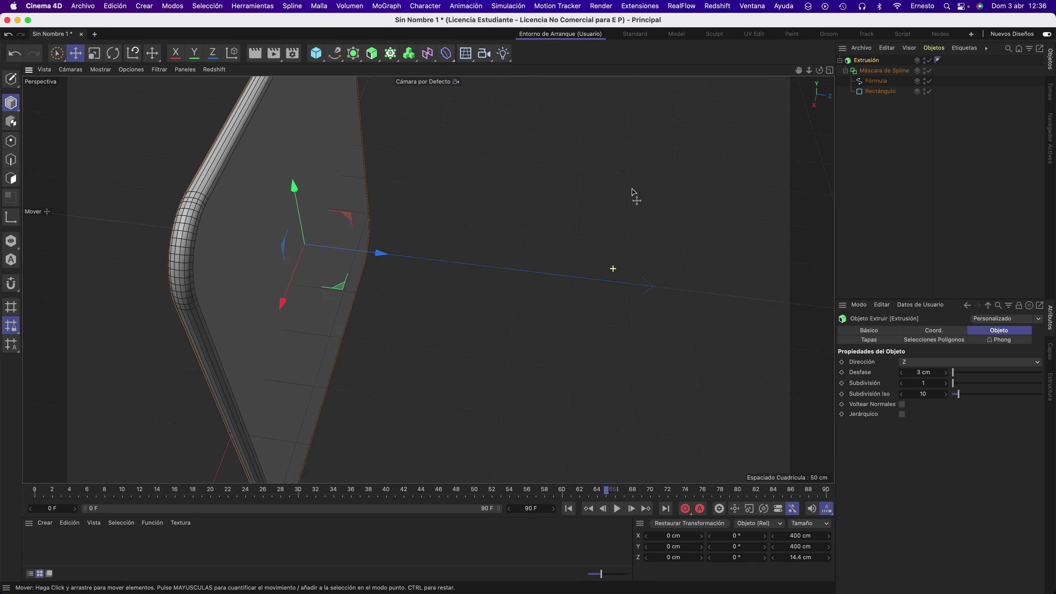
{"action": "left_click_drag", "start_coordinate": [483, 224], "coordinate": [490, 218], "text": "alt"}
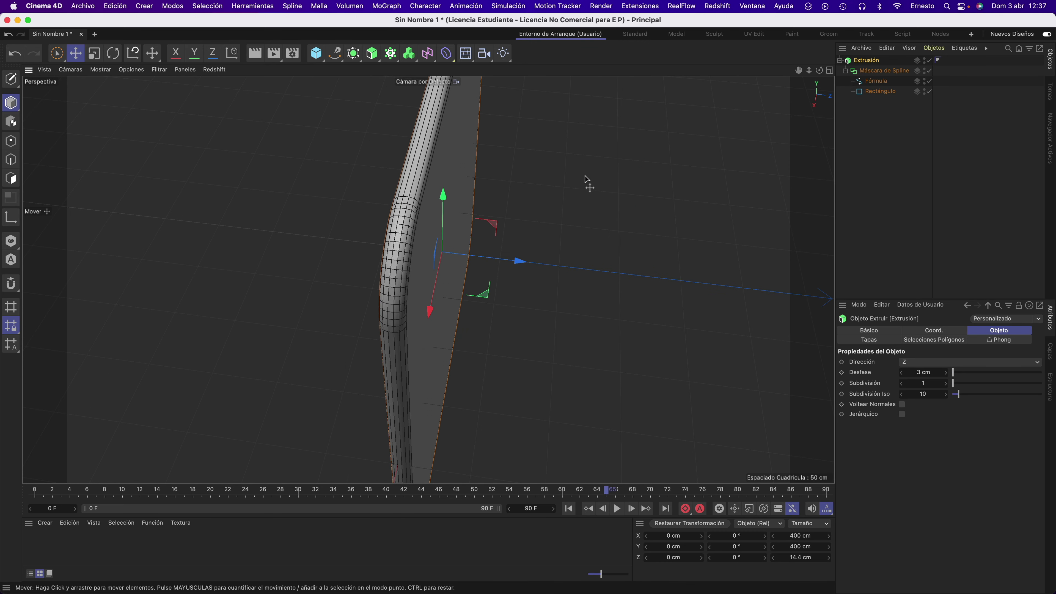
{"action": "left_click_drag", "start_coordinate": [586, 179], "coordinate": [623, 202], "text": "alt"}
Switch the viewport to Sombreado Gouraud (Líneas) and orbit to a head-on front view
{"action": "left_click", "coordinate": [100, 69]}
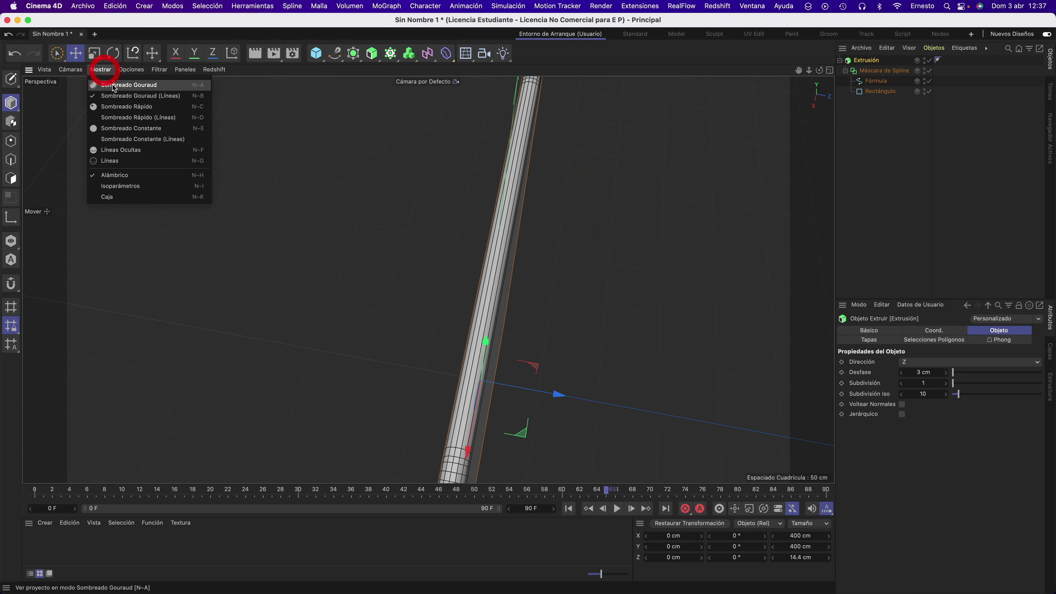
{"action": "left_click", "coordinate": [113, 85]}
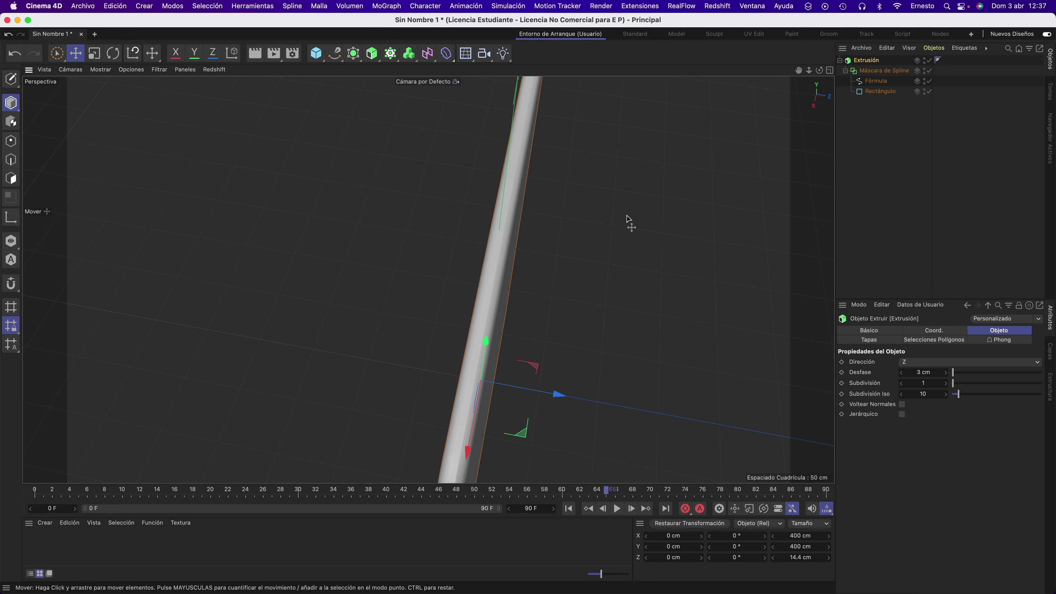
{"action": "left_click_drag", "start_coordinate": [628, 220], "coordinate": [627, 212], "text": "alt"}
{"action": "left_click_drag", "start_coordinate": [624, 264], "coordinate": [692, 269], "text": "alt"}
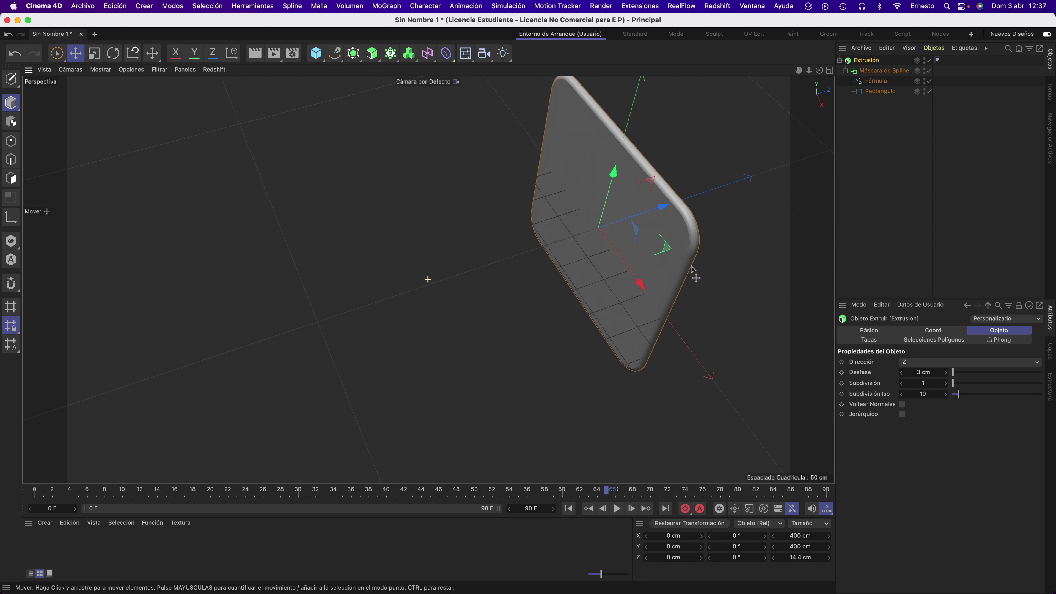
{"action": "left_click", "coordinate": [100, 69]}
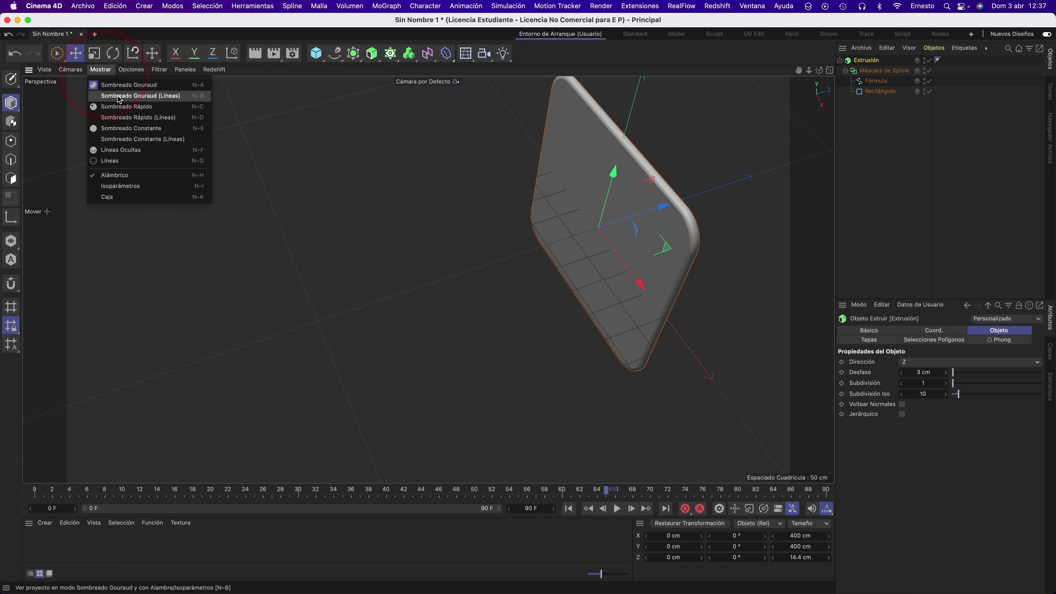
{"action": "left_click", "coordinate": [120, 97]}
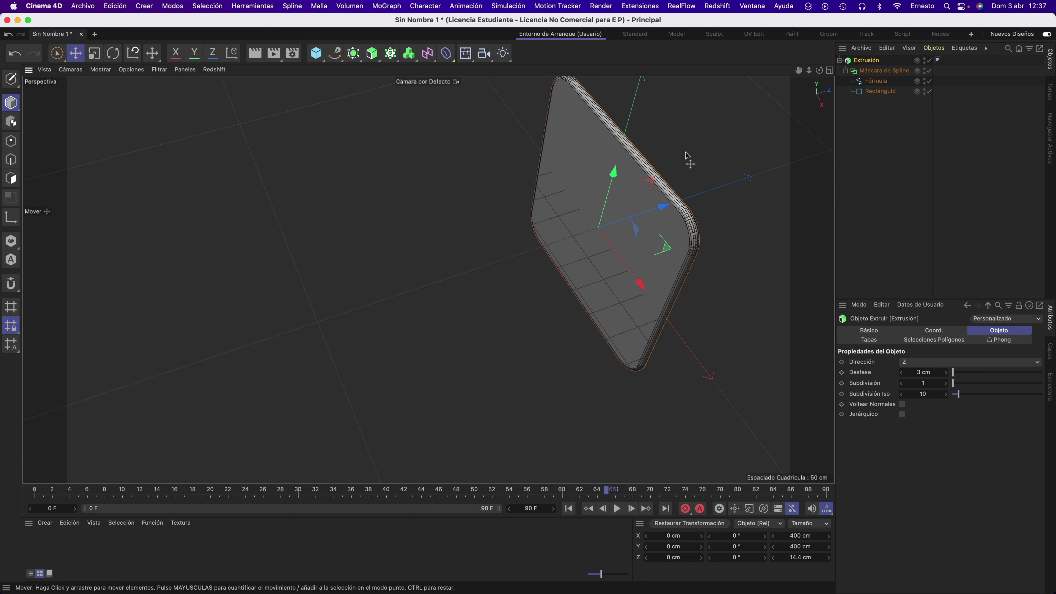
{"action": "left_click_drag", "start_coordinate": [687, 158], "coordinate": [672, 154], "text": "alt"}
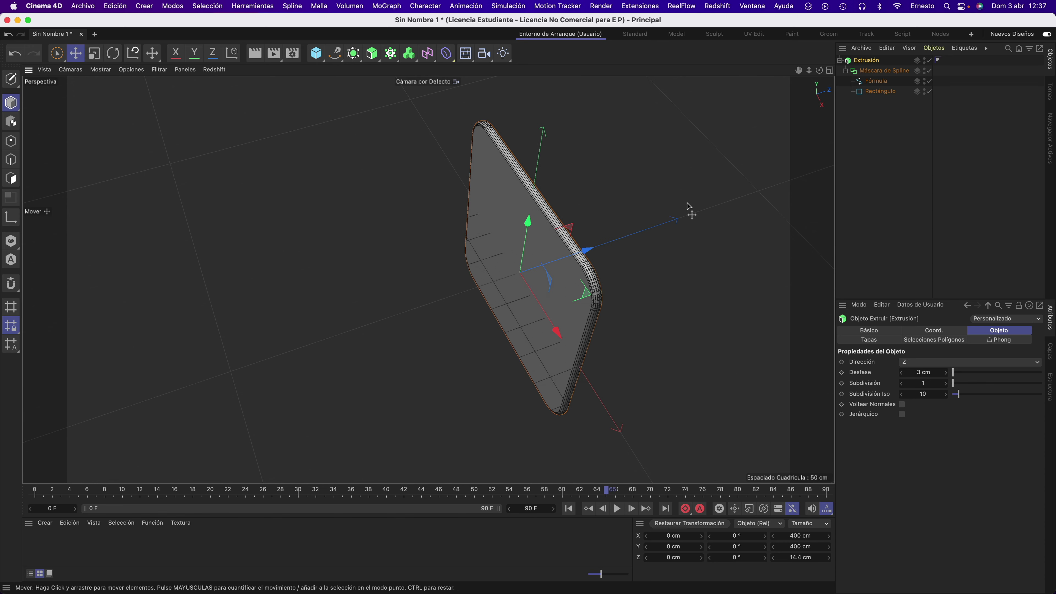
{"action": "mouse_move", "coordinate": [688, 206]}
{"action": "left_mouse_down", "text": "alt"}
{"action": "mouse_move", "coordinate": [710, 224]}
{"action": "mouse_move", "coordinate": [778, 210]}
{"action": "left_mouse_up", "text": "alt"}
{"action": "left_click_drag", "start_coordinate": [664, 195], "coordinate": [660, 189], "text": "alt"}
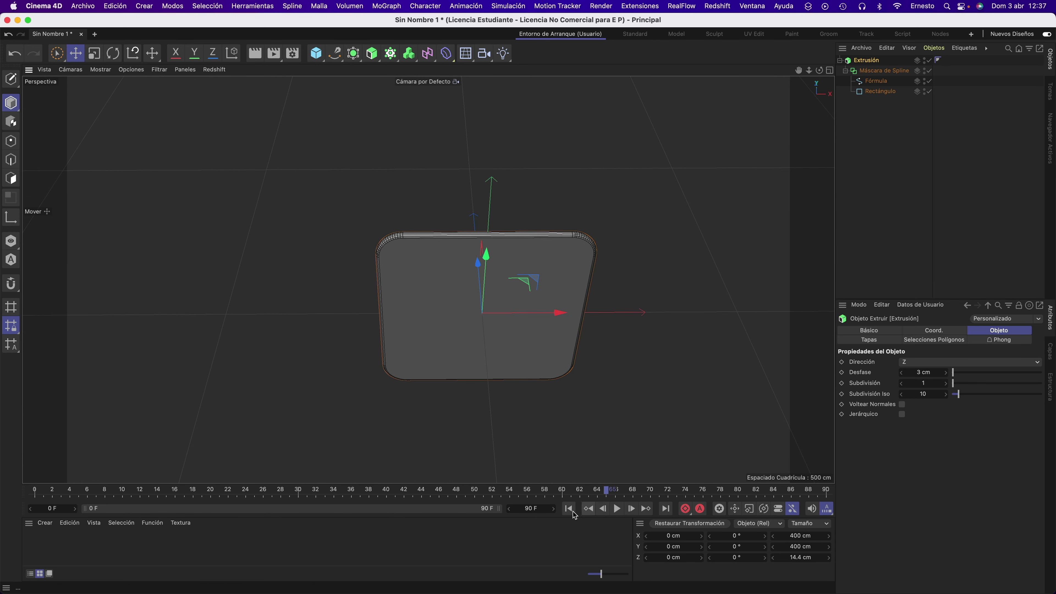
Play the animation from frame 0, pause near frame 59, and collapse Extrusión's hierarchy
{"action": "left_click", "coordinate": [573, 511]}
{"action": "left_click", "coordinate": [617, 509]}
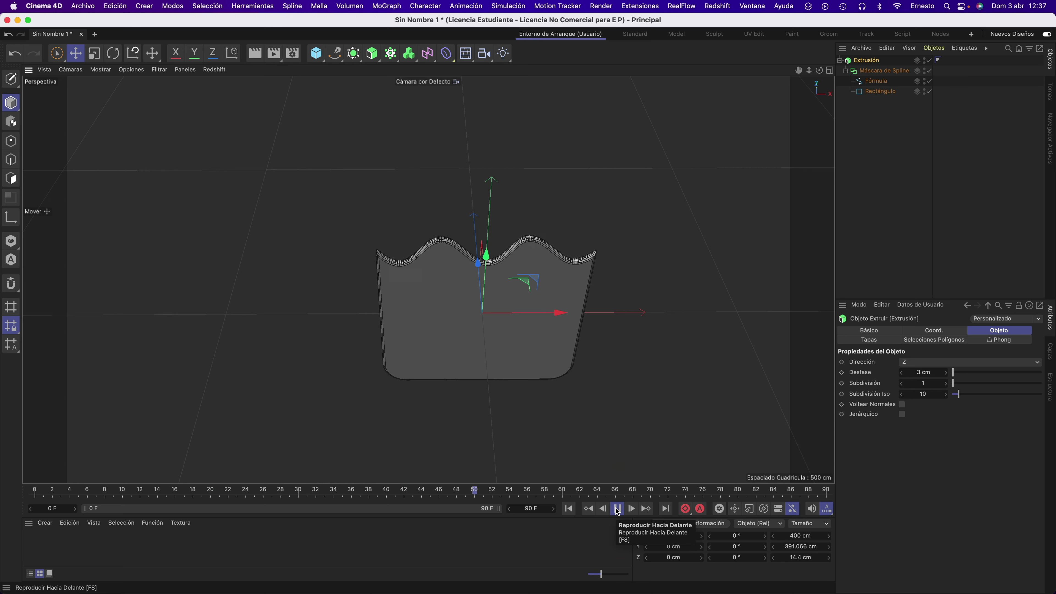
{"action": "left_click", "coordinate": [617, 509]}
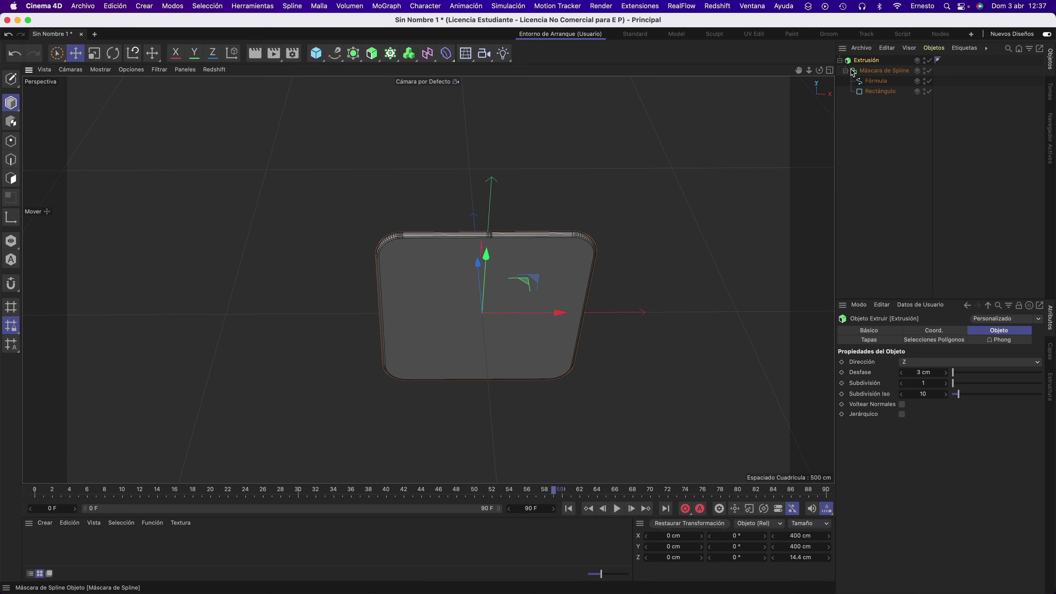
{"action": "left_click", "coordinate": [839, 60]}
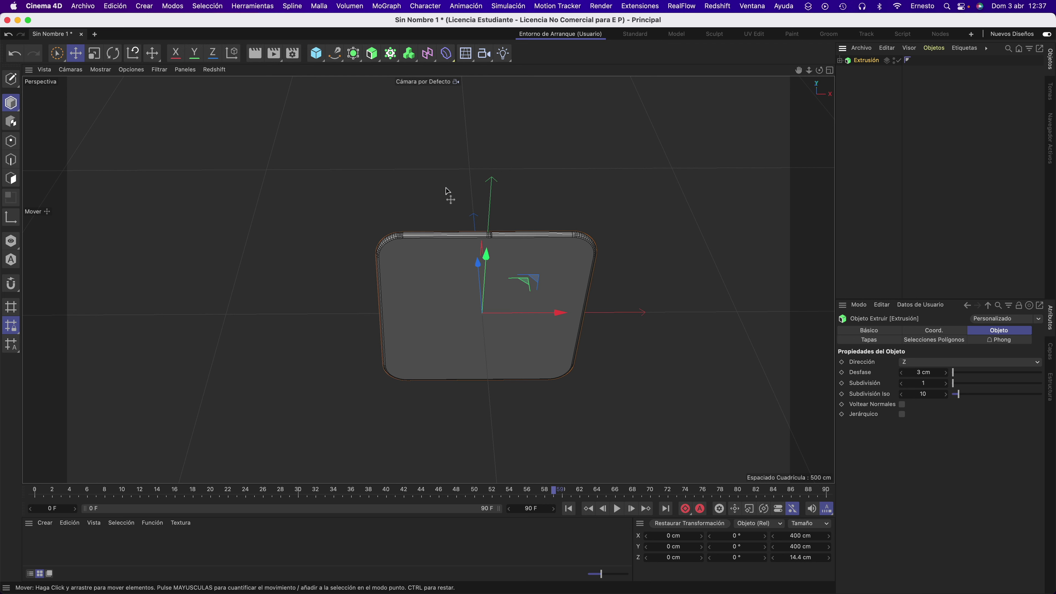
Add a Clonador and place Extrusión inside it as its child
{"action": "left_click", "coordinate": [389, 54]}
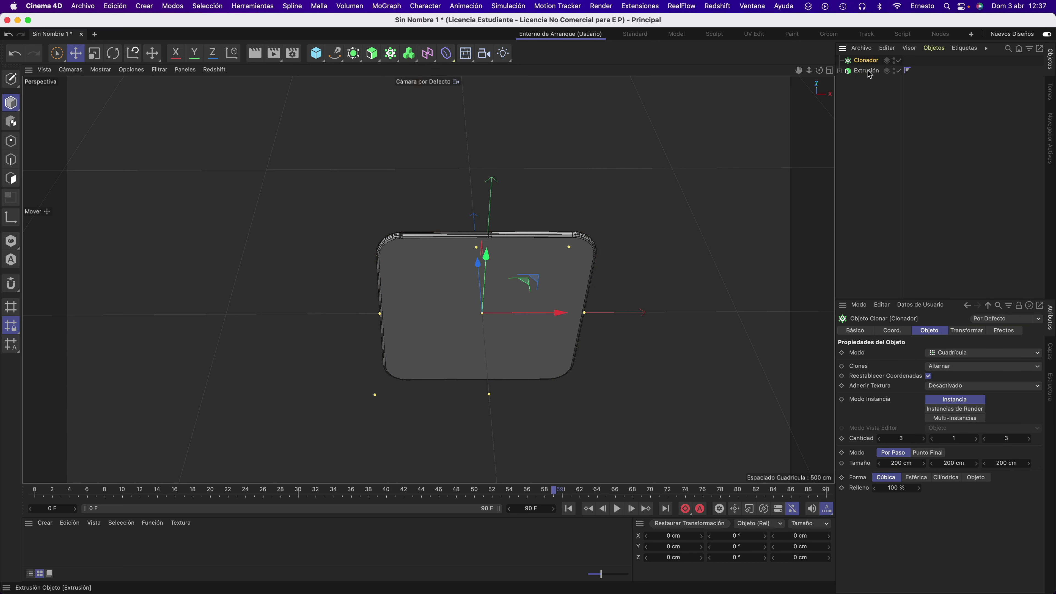
{"action": "mouse_move", "coordinate": [873, 72]}
{"action": "left_mouse_down"}
{"action": "mouse_move", "coordinate": [874, 62]}
{"action": "mouse_move", "coordinate": [888, 62]}
{"action": "left_mouse_up"}
{"action": "left_click_drag", "start_coordinate": [867, 62], "coordinate": [868, 61]}
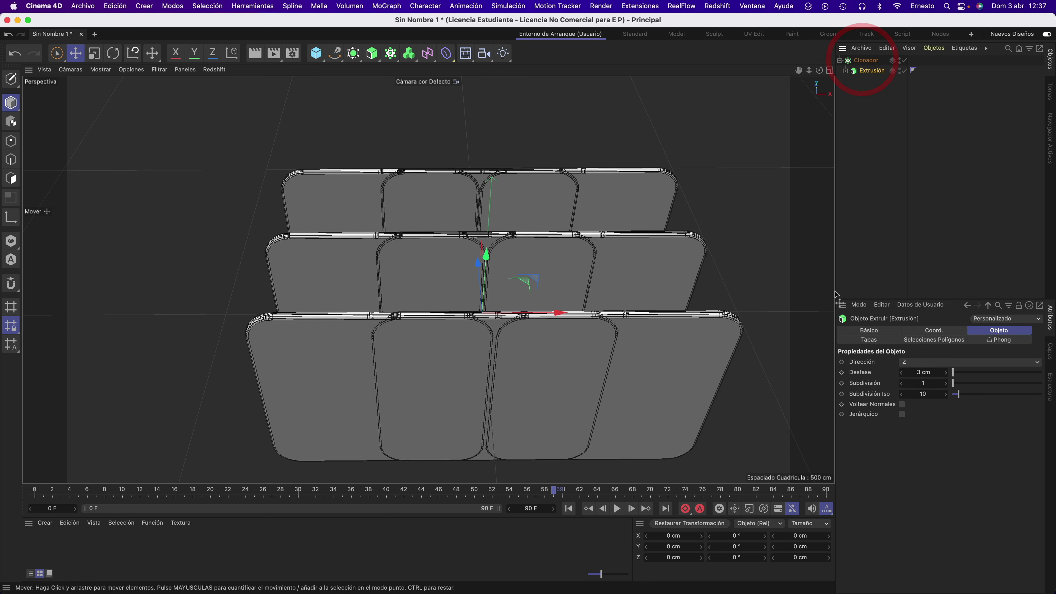
{"action": "left_click", "coordinate": [871, 63]}
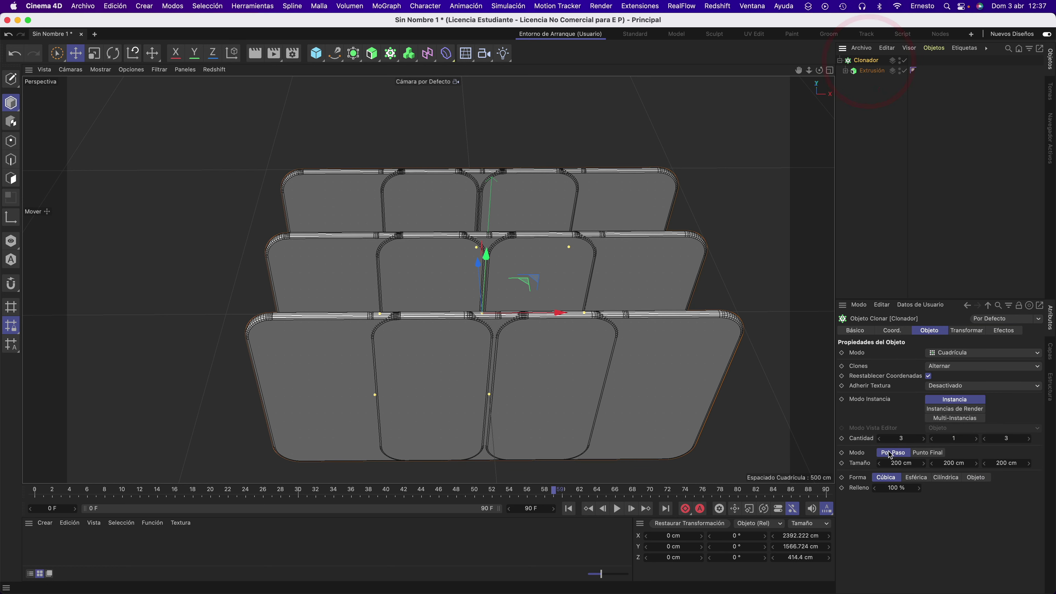
Set the Clonador count to 1, 1, 25 along Z and orbit to view the stack
{"action": "double_click", "coordinate": [880, 439]}
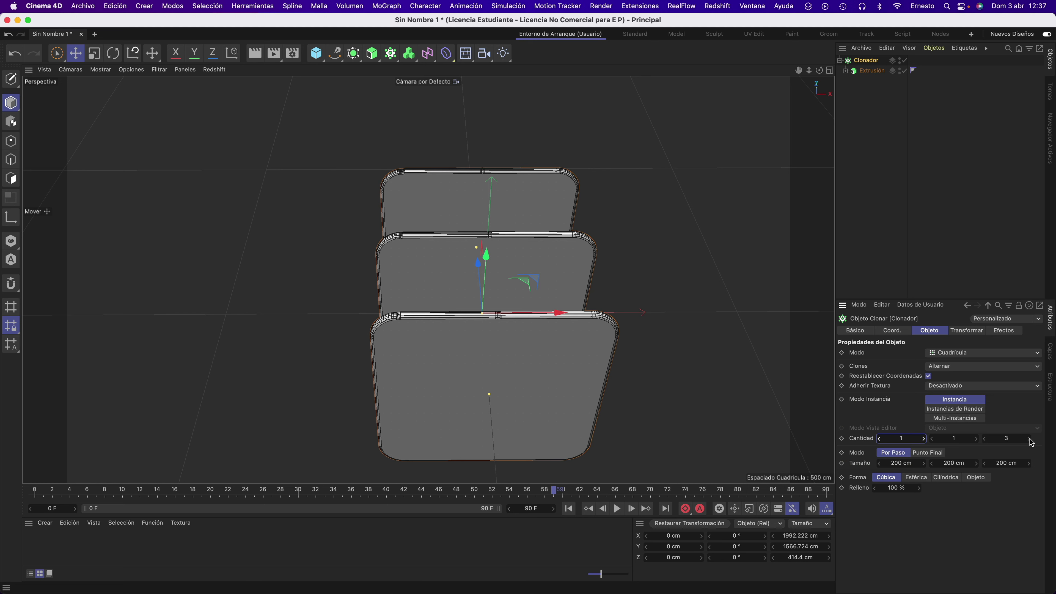
{"action": "left_click_drag", "start_coordinate": [1029, 439], "coordinate": [1031, 444]}
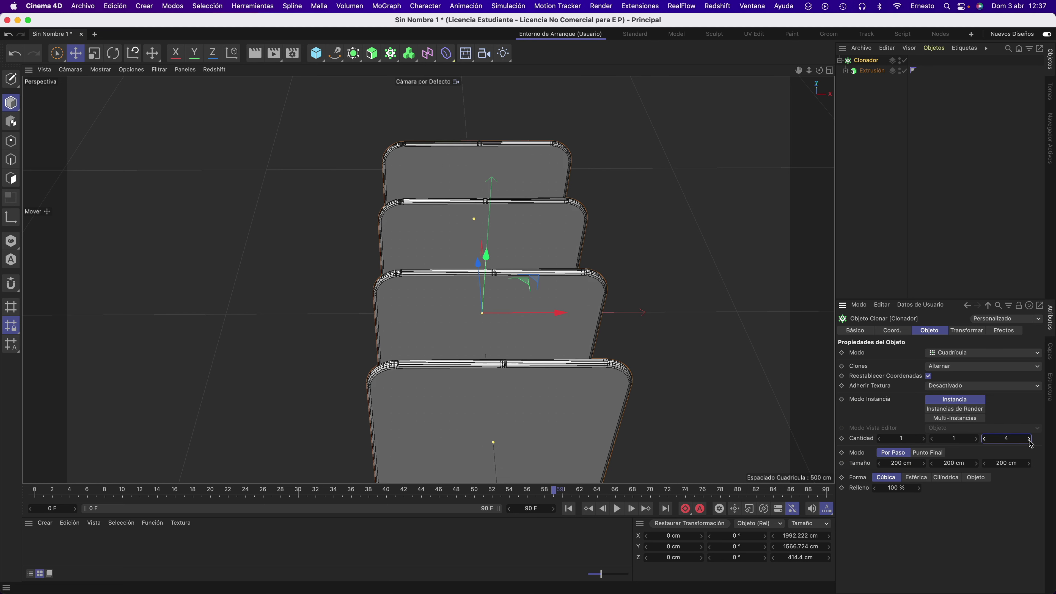
{"action": "left_click", "coordinate": [1030, 441]}
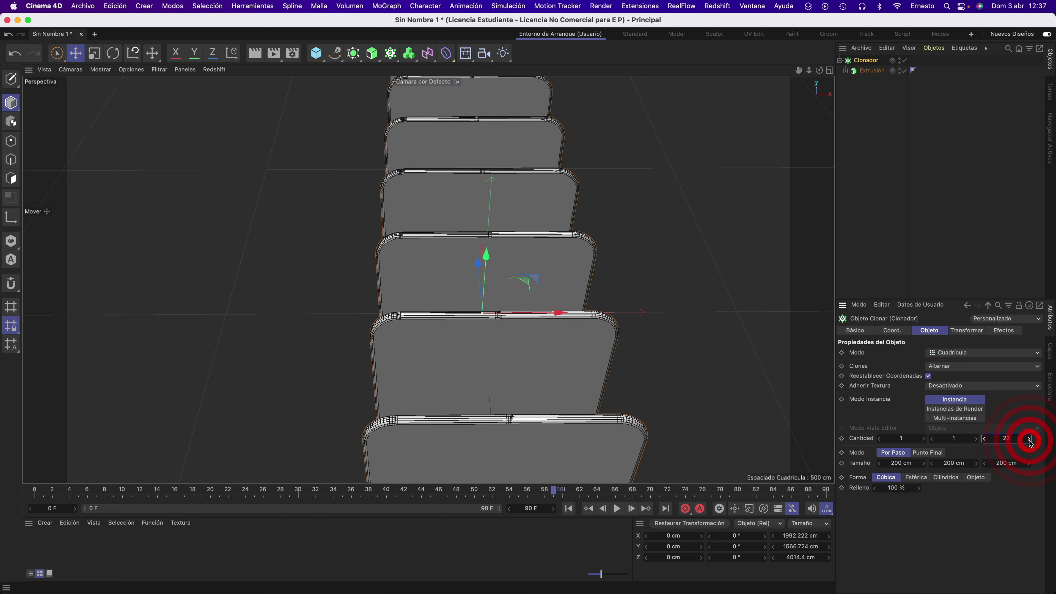
{"action": "left_click", "coordinate": [1030, 441]}
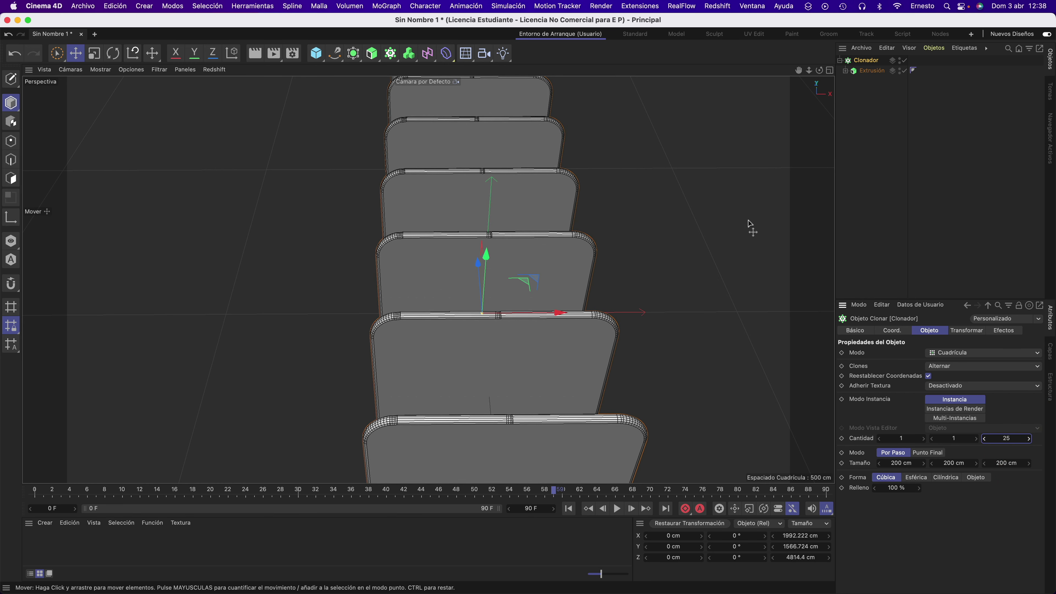
{"action": "mouse_move", "coordinate": [632, 214]}
{"action": "left_mouse_down", "text": "alt"}
{"action": "mouse_move", "coordinate": [657, 379]}
{"action": "mouse_move", "coordinate": [676, 408]}
{"action": "left_mouse_up", "text": "alt"}
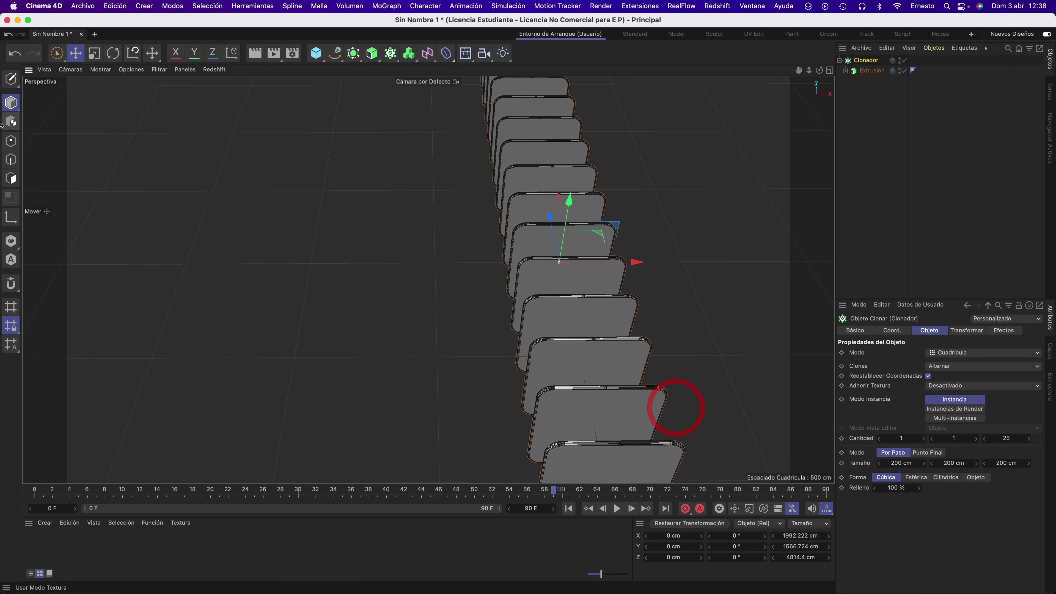
{"action": "left_click_drag", "start_coordinate": [643, 136], "coordinate": [636, 383], "text": "alt"}
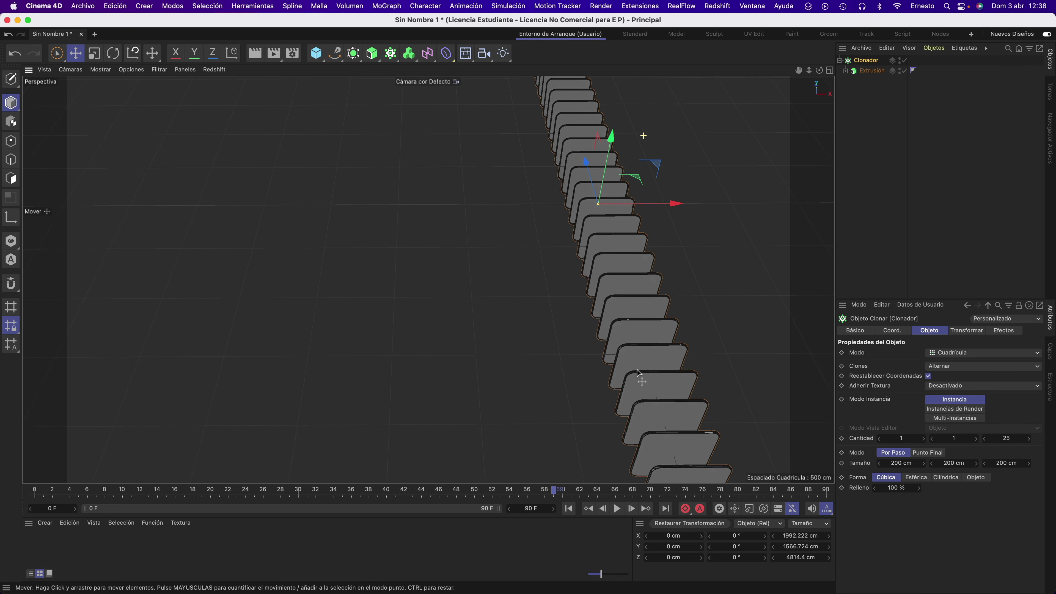
{"action": "mouse_move", "coordinate": [637, 174]}
{"action": "left_mouse_down", "text": "alt"}
{"action": "mouse_move", "coordinate": [670, 448]}
{"action": "mouse_move", "coordinate": [603, 229]}
{"action": "mouse_move", "coordinate": [632, 291]}
{"action": "mouse_move", "coordinate": [691, 365]}
{"action": "left_mouse_up", "text": "alt"}
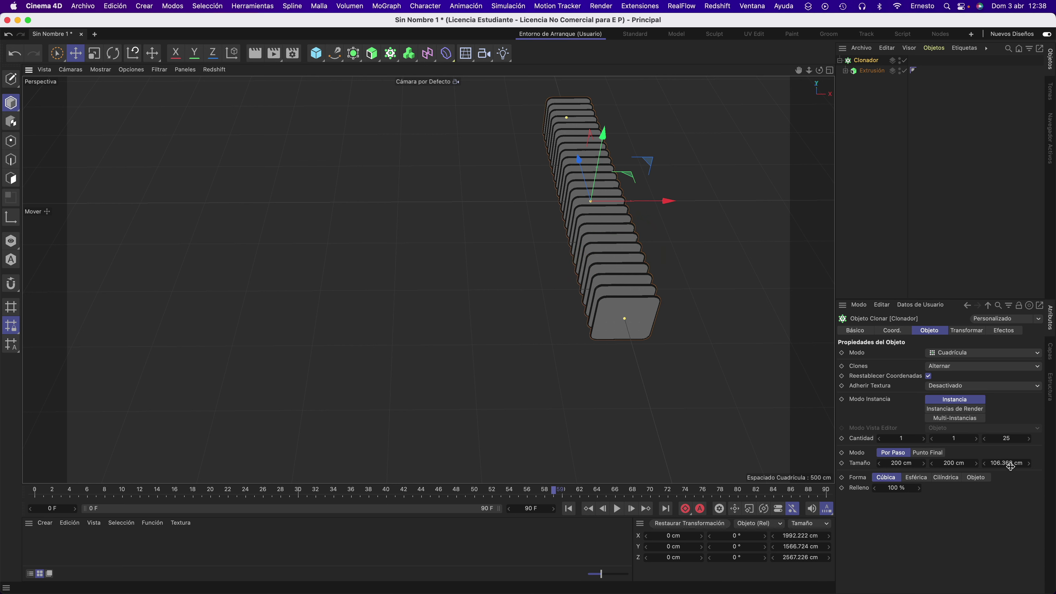
Shrink the Cloner's Z spacing to 14.63 cm, undoing an accidental move of the stack
{"action": "mouse_move", "coordinate": [627, 319]}
{"action": "left_mouse_down"}
{"action": "mouse_move", "coordinate": [610, 223]}
{"action": "mouse_move", "coordinate": [632, 263]}
{"action": "left_mouse_up"}
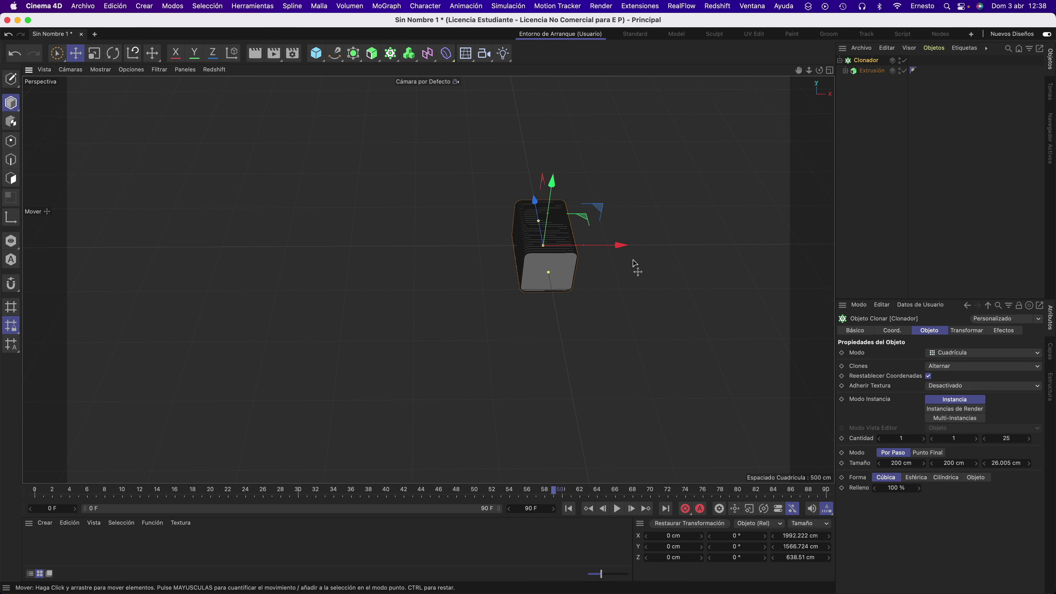
{"action": "scroll", "coordinate": [631, 263], "scroll_direction": "up", "scroll_amount": 5}
{"action": "scroll", "coordinate": [515, 159], "scroll_direction": "up", "scroll_amount": 5}
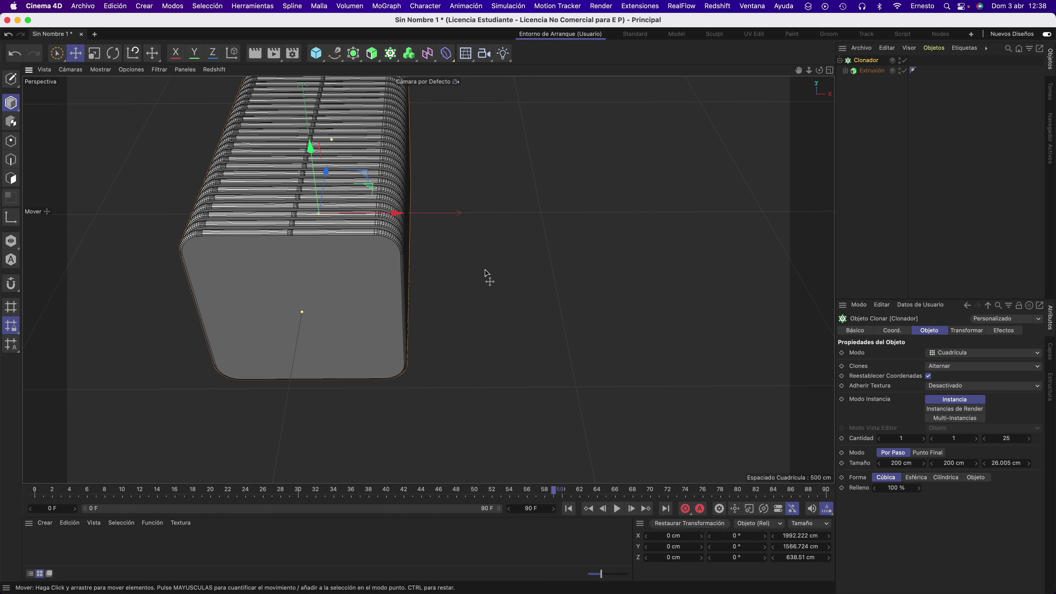
{"action": "mouse_move", "coordinate": [491, 278]}
{"action": "left_mouse_down", "text": "alt"}
{"action": "mouse_move", "coordinate": [556, 288]}
{"action": "mouse_move", "coordinate": [514, 274]}
{"action": "mouse_move", "coordinate": [622, 380]}
{"action": "mouse_move", "coordinate": [616, 370]}
{"action": "left_mouse_up", "text": "alt"}
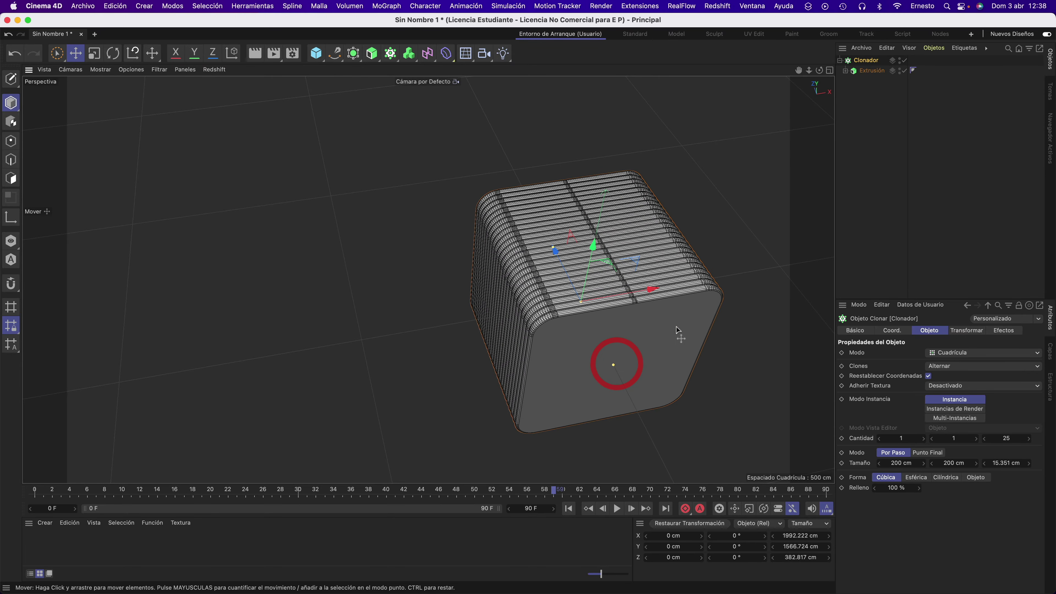
{"action": "mouse_move", "coordinate": [691, 333]}
{"action": "left_mouse_down", "text": "alt"}
{"action": "mouse_move", "coordinate": [752, 283]}
{"action": "mouse_move", "coordinate": [630, 341]}
{"action": "mouse_move", "coordinate": [664, 336]}
{"action": "left_mouse_up", "text": "alt"}
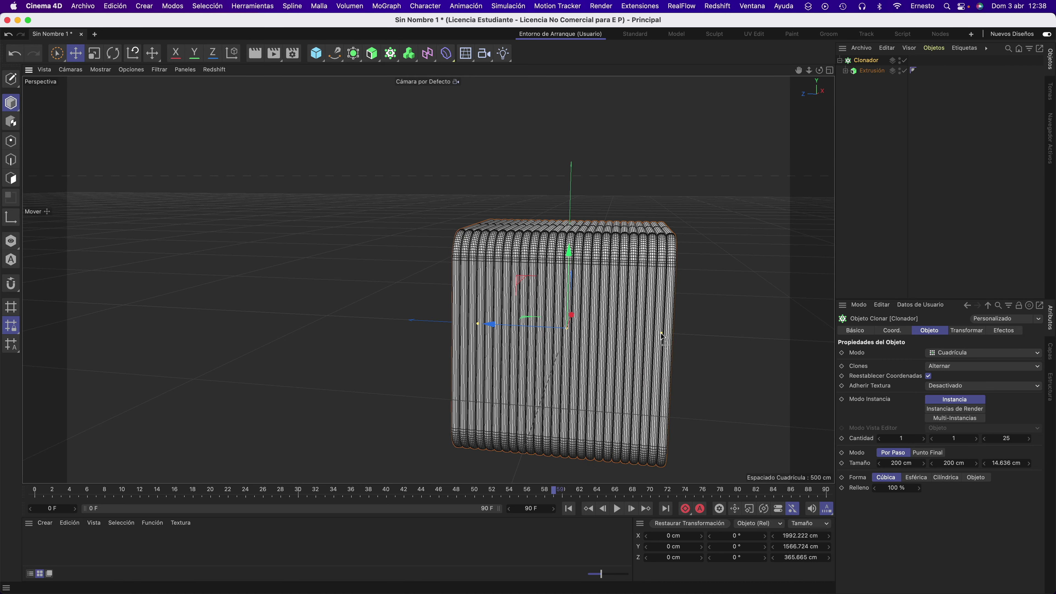
{"action": "left_click_drag", "start_coordinate": [703, 344], "coordinate": [681, 340], "text": "alt"}
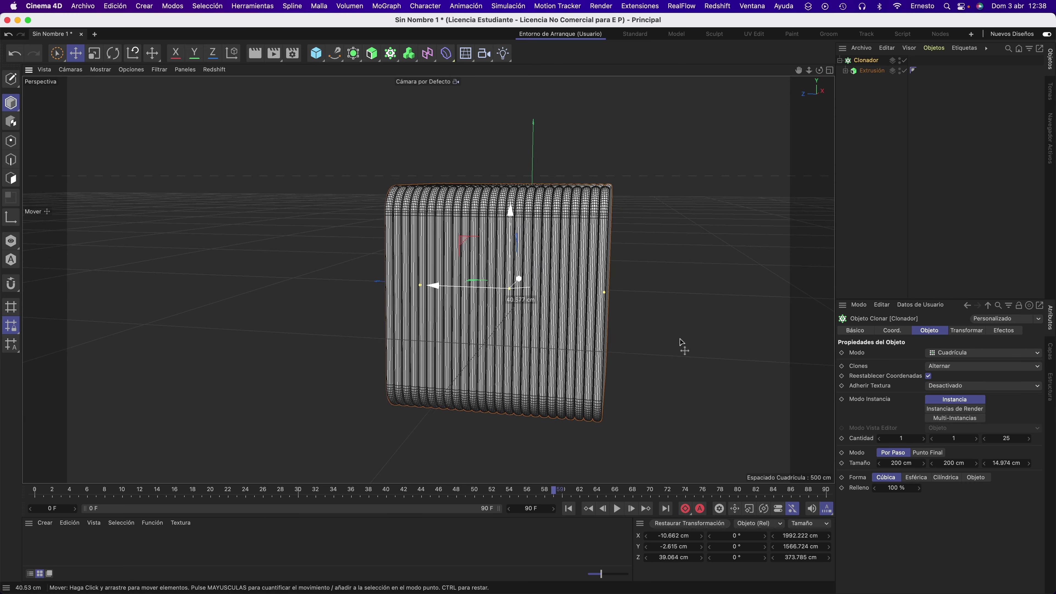
{"action": "key", "text": "ctrl+z"}
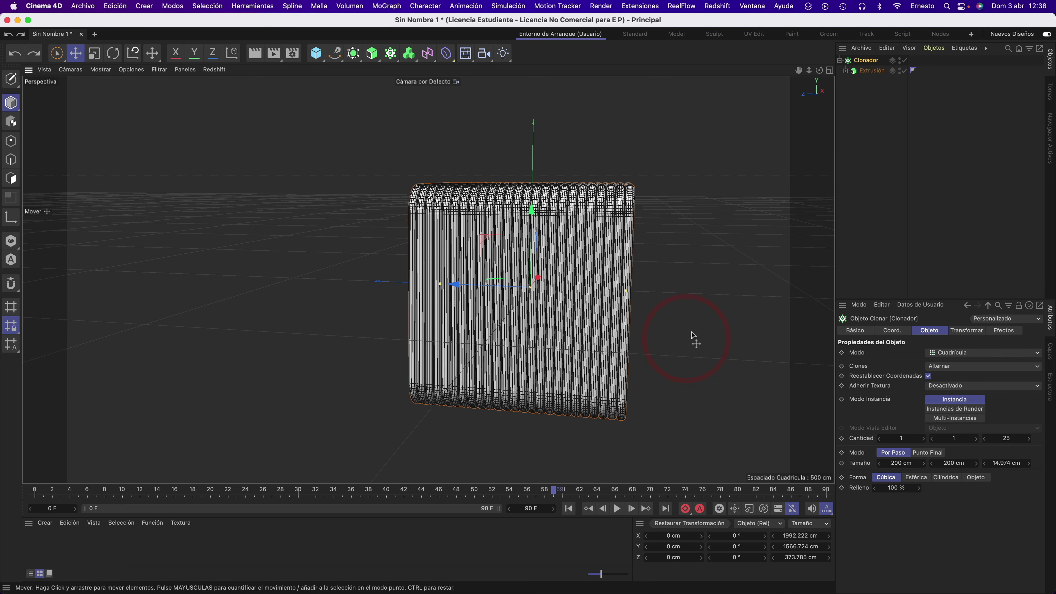
{"action": "mouse_move", "coordinate": [626, 294]}
{"action": "left_mouse_down"}
{"action": "mouse_move", "coordinate": [675, 306]}
{"action": "mouse_move", "coordinate": [648, 324]}
{"action": "mouse_move", "coordinate": [645, 293]}
{"action": "left_mouse_up"}
Play the animation from frame 0 and pause it to see the rippling clones
{"action": "left_click", "coordinate": [569, 508]}
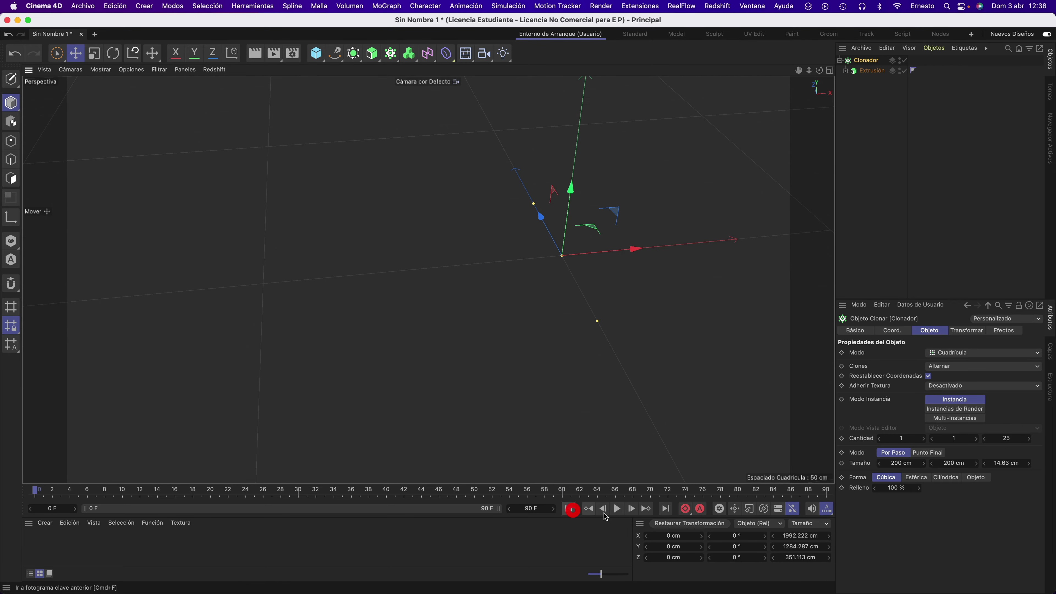
{"action": "left_click", "coordinate": [617, 508]}
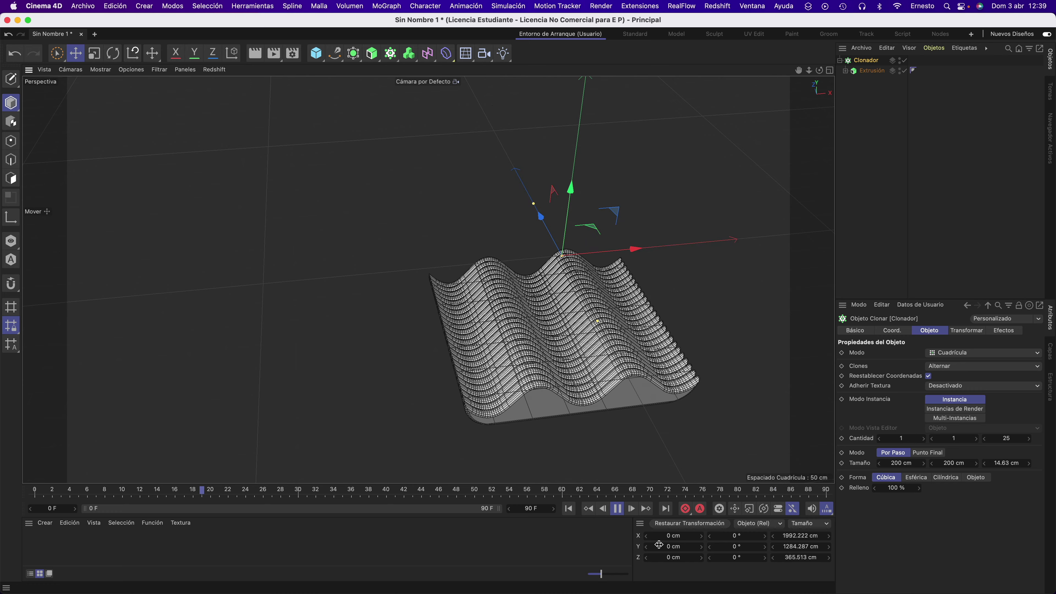
{"action": "left_click", "coordinate": [616, 508]}
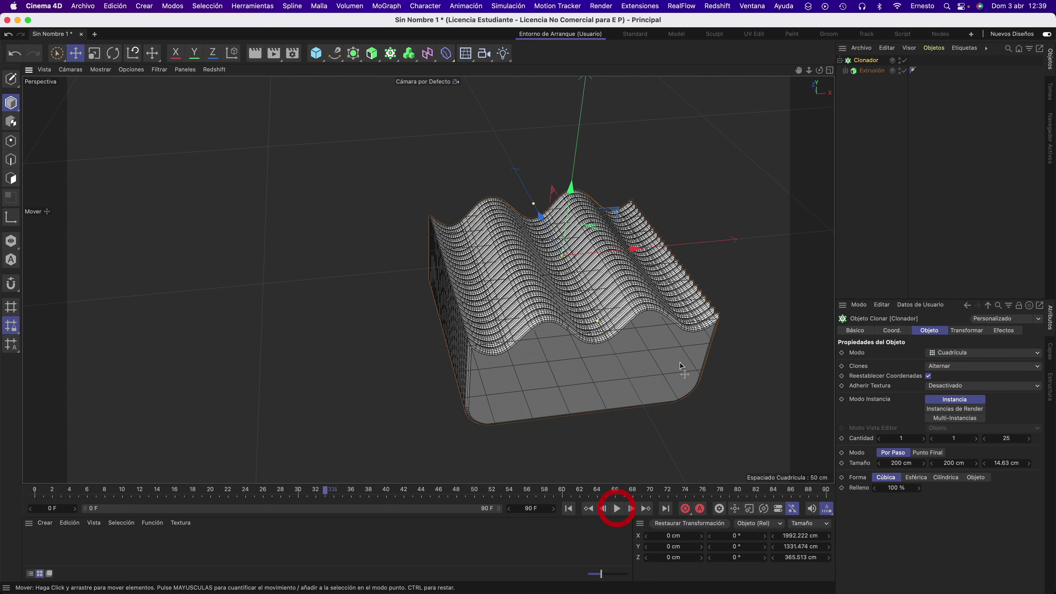
Pan the view and show the Clonador's still-empty effectors list
{"action": "scroll", "coordinate": [675, 361], "scroll_direction": "right", "scroll_amount": 3}
{"action": "scroll", "coordinate": [670, 359], "scroll_direction": "right", "scroll_amount": 2}
{"action": "scroll", "coordinate": [667, 358], "scroll_direction": "right", "scroll_amount": 3}
{"action": "scroll", "coordinate": [666, 357], "scroll_direction": "right", "scroll_amount": 3}
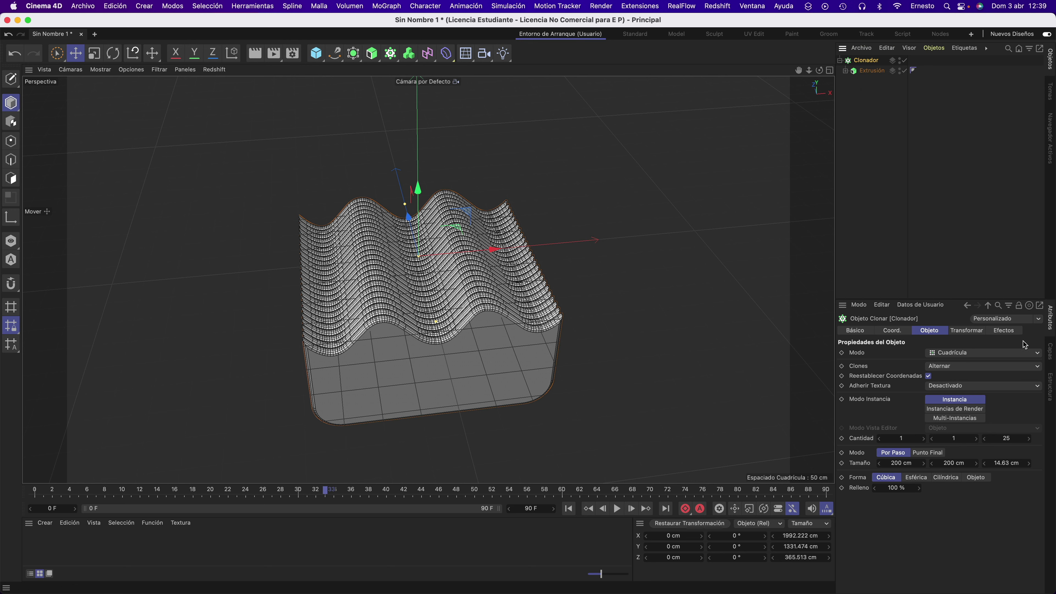
{"action": "left_click", "coordinate": [1002, 331]}
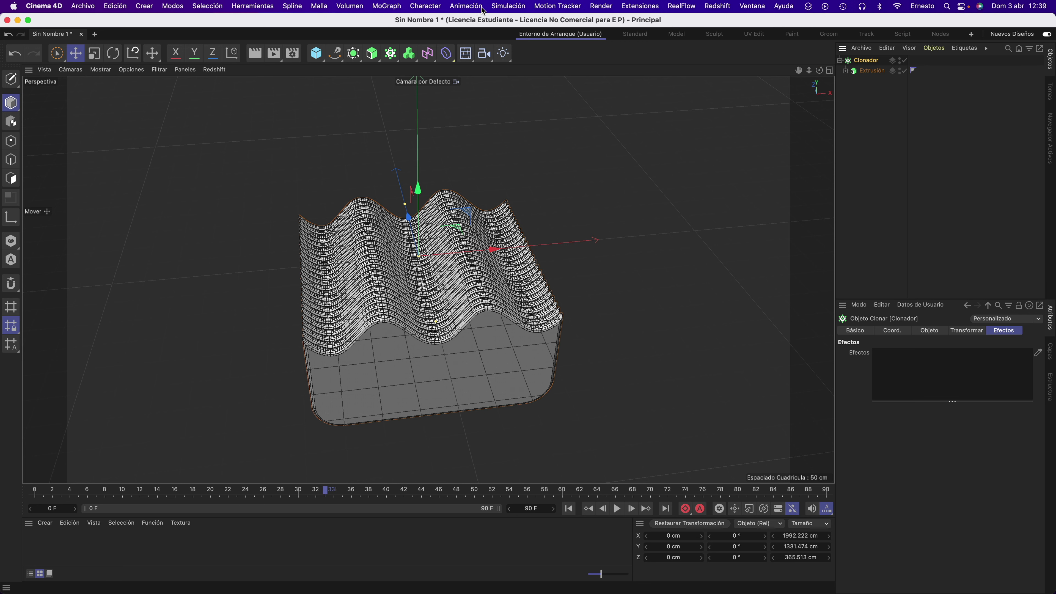
Add a Paso effector to the Clonador and select it for editing
{"action": "left_click", "coordinate": [386, 6]}
{"action": "mouse_move", "coordinate": [446, 31]}
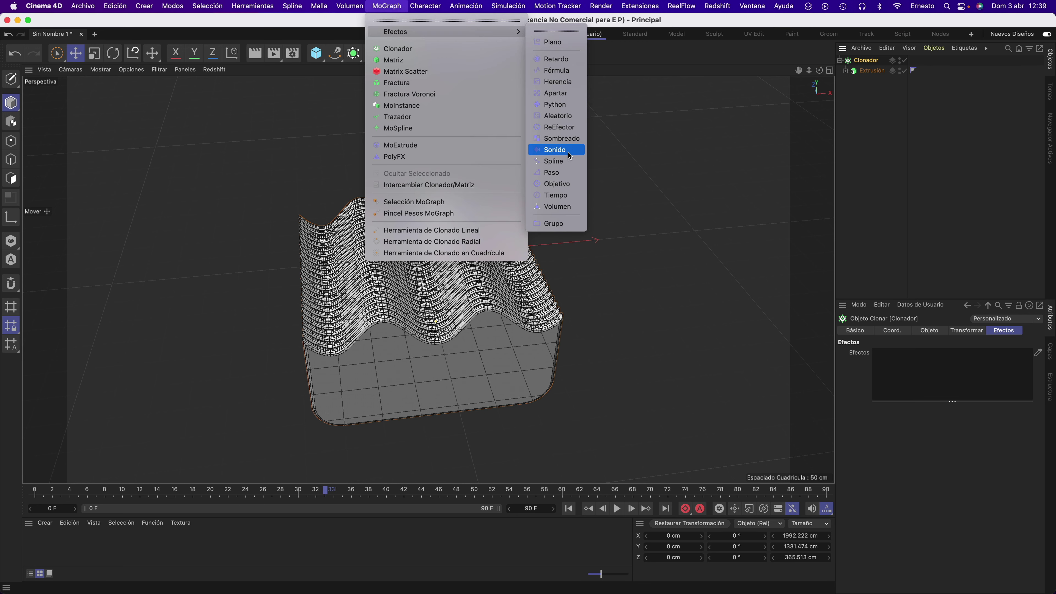
{"action": "left_click", "coordinate": [551, 172]}
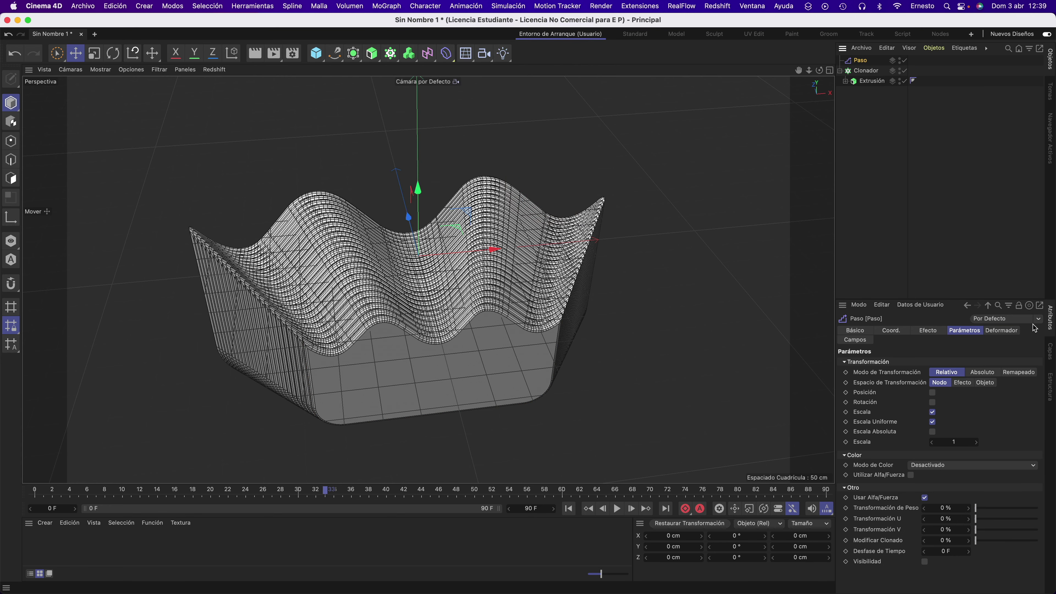
{"action": "left_click", "coordinate": [1004, 332]}
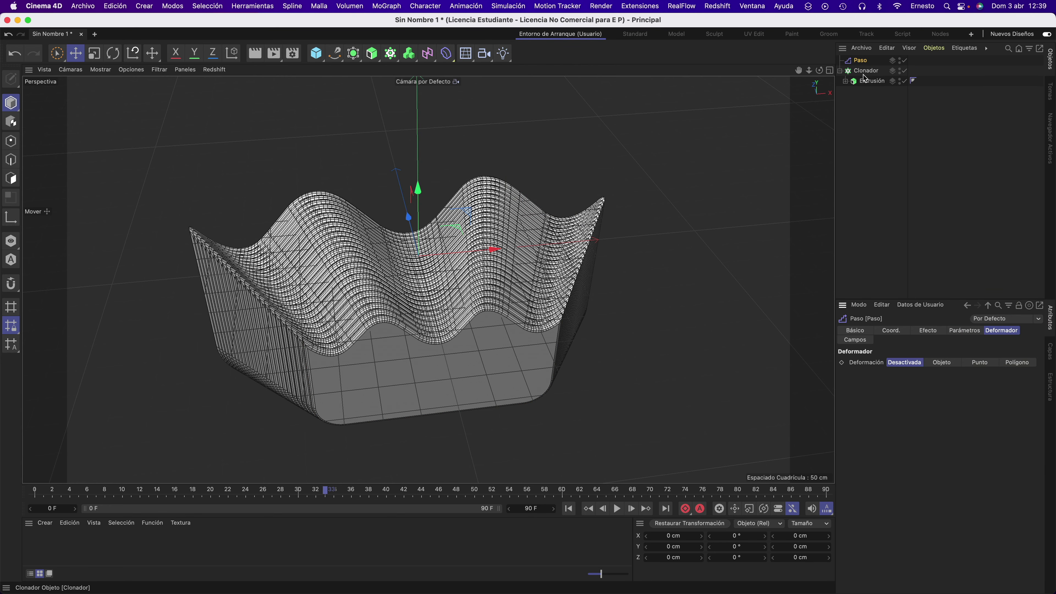
{"action": "left_click", "coordinate": [866, 71]}
{"action": "left_click", "coordinate": [998, 331]}
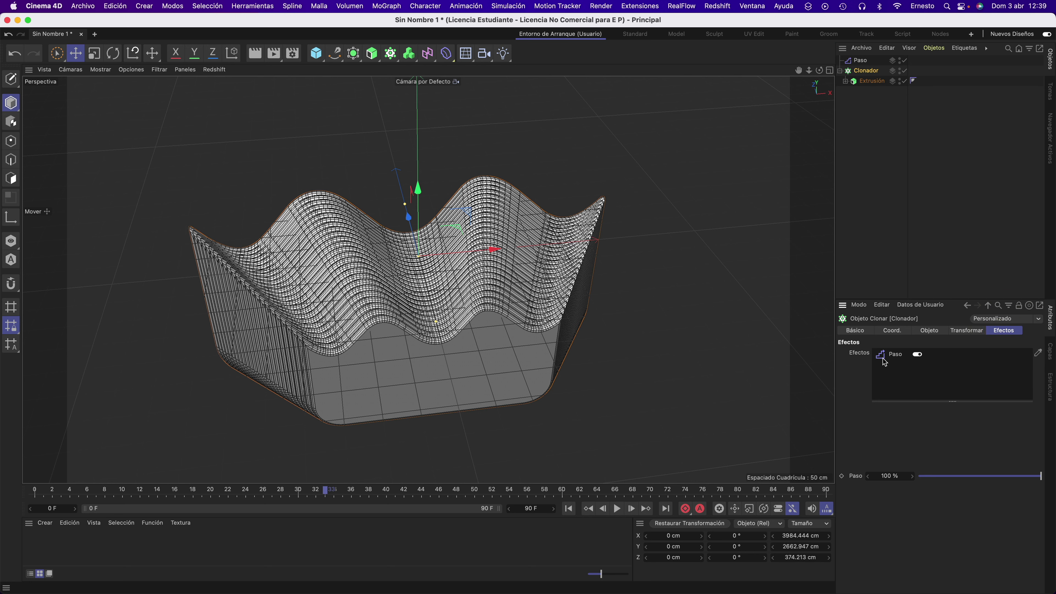
{"action": "left_click", "coordinate": [861, 61]}
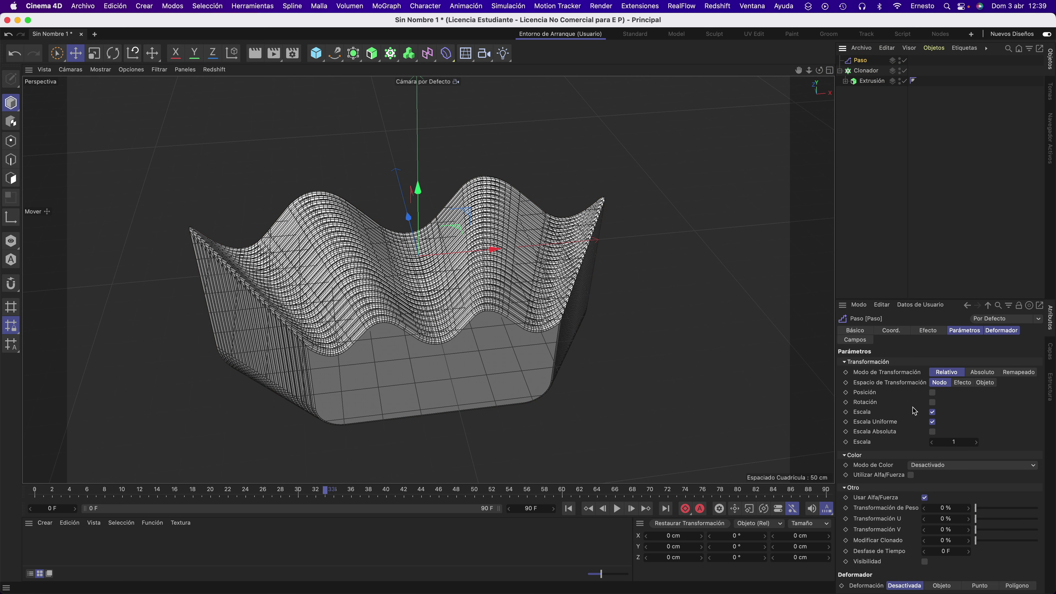
Turn off Paso's Escala and set its time offset to -5 F, previewing the staggered wave
{"action": "left_click", "coordinate": [932, 413]}
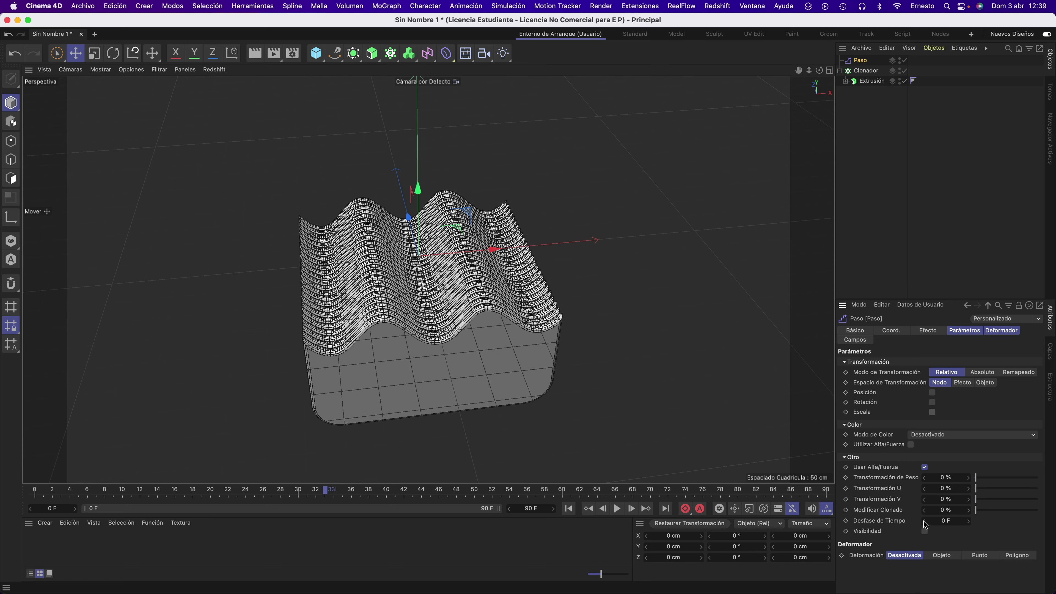
{"action": "left_click_drag", "start_coordinate": [925, 524], "coordinate": [925, 525]}
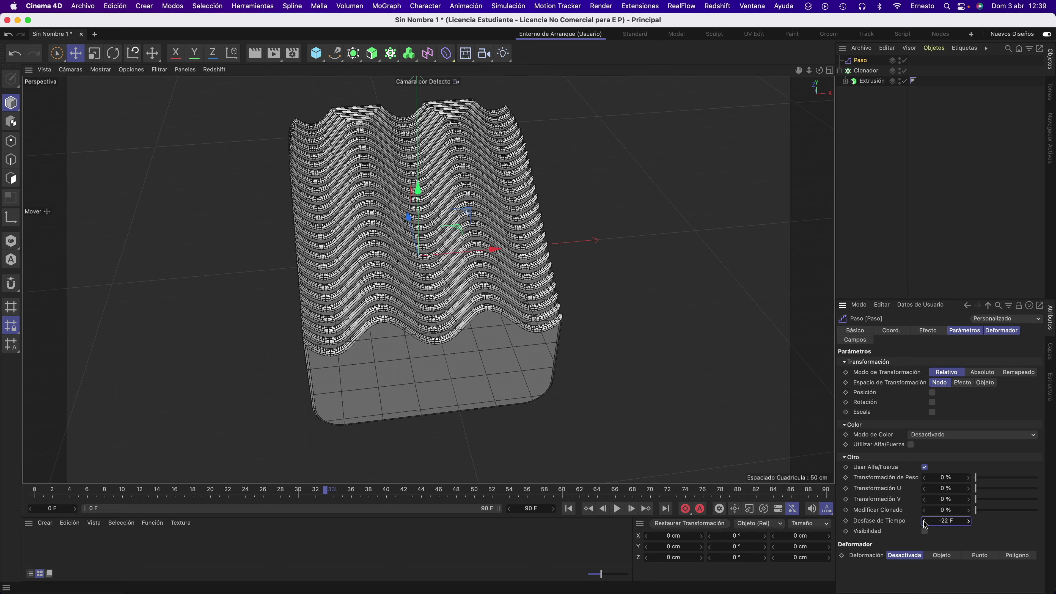
{"action": "left_click_drag", "start_coordinate": [819, 70], "coordinate": [344, 178]}
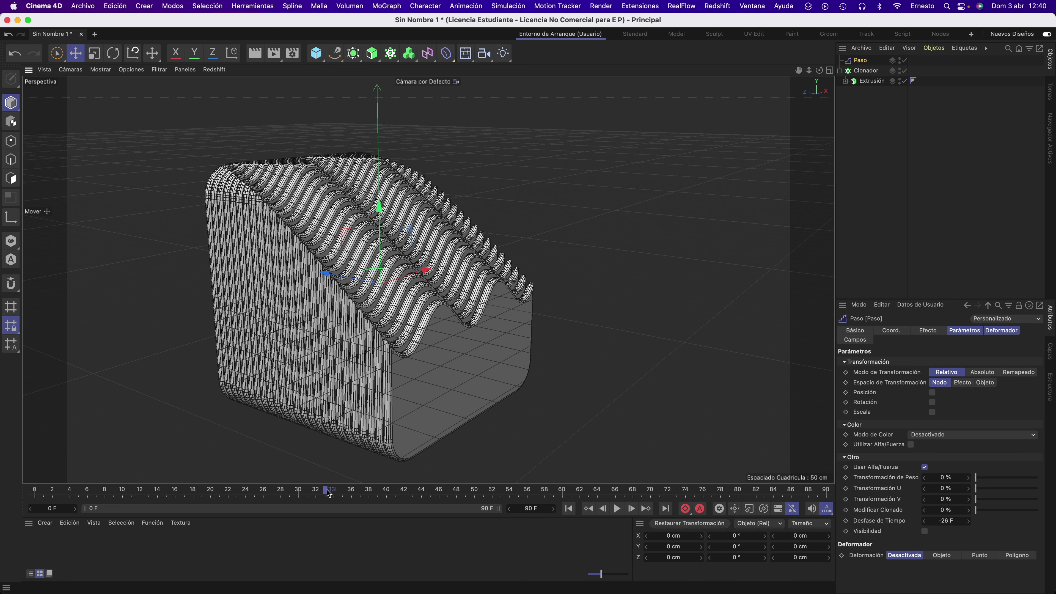
{"action": "left_click_drag", "start_coordinate": [326, 490], "coordinate": [9, 492]}
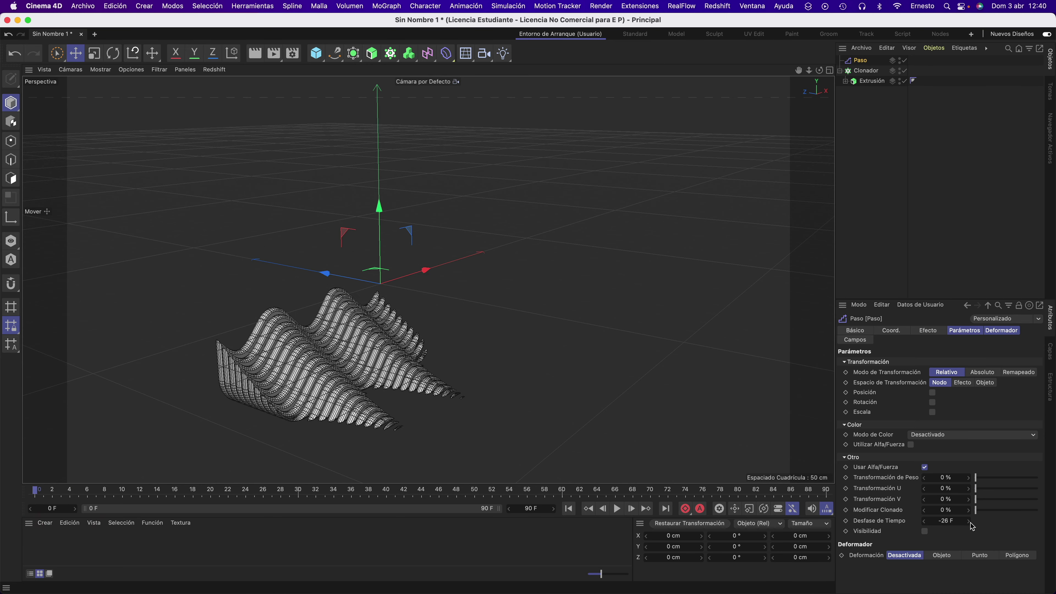
{"action": "left_click_drag", "start_coordinate": [970, 525], "coordinate": [970, 520]}
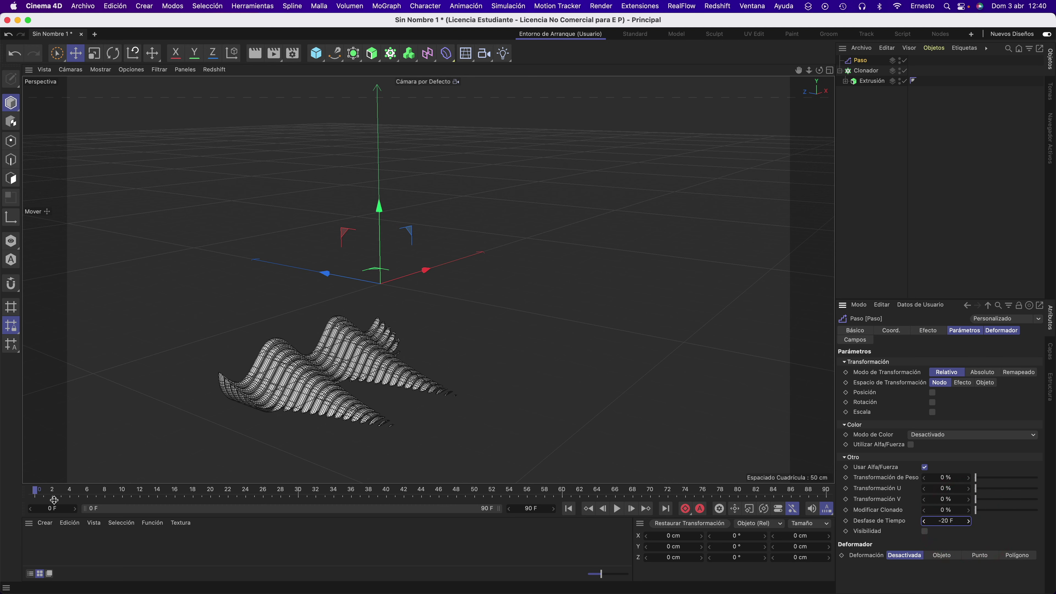
{"action": "left_click_drag", "start_coordinate": [970, 525], "coordinate": [969, 524]}
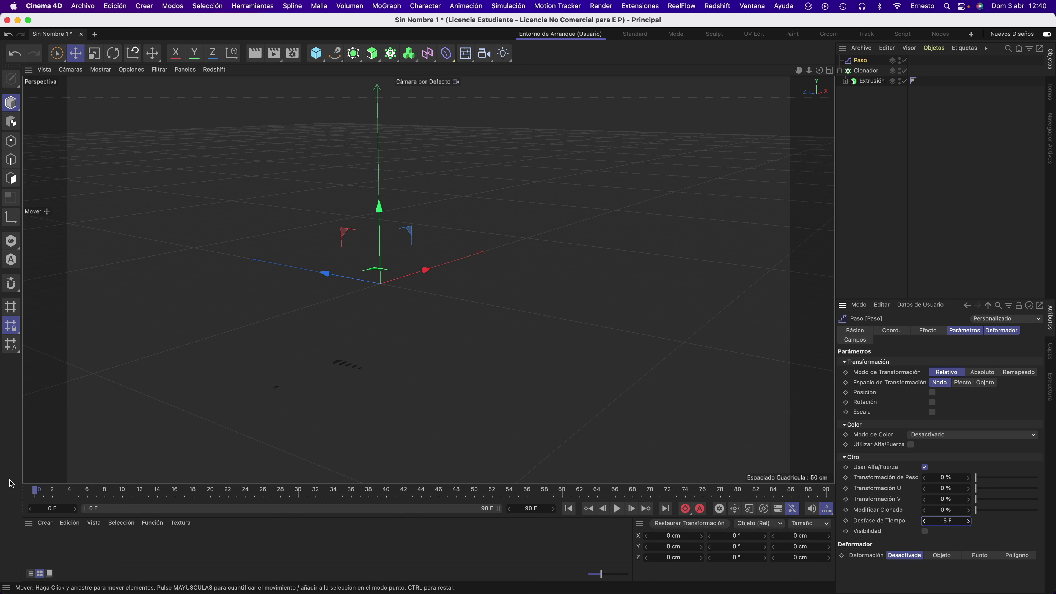
{"action": "left_click_drag", "start_coordinate": [35, 491], "coordinate": [492, 497]}
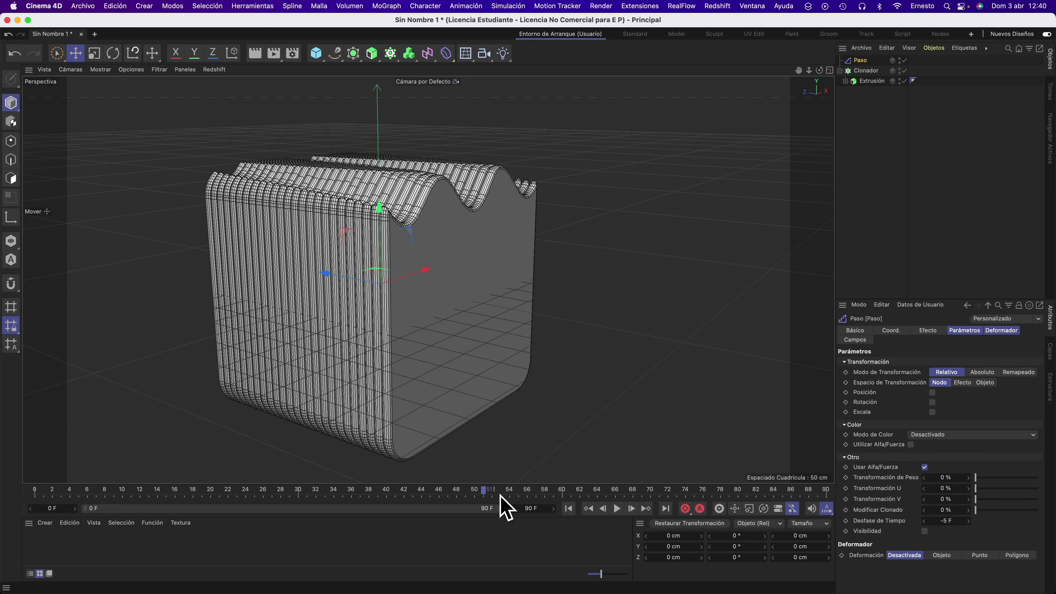
{"action": "left_click_drag", "start_coordinate": [485, 492], "coordinate": [376, 490]}
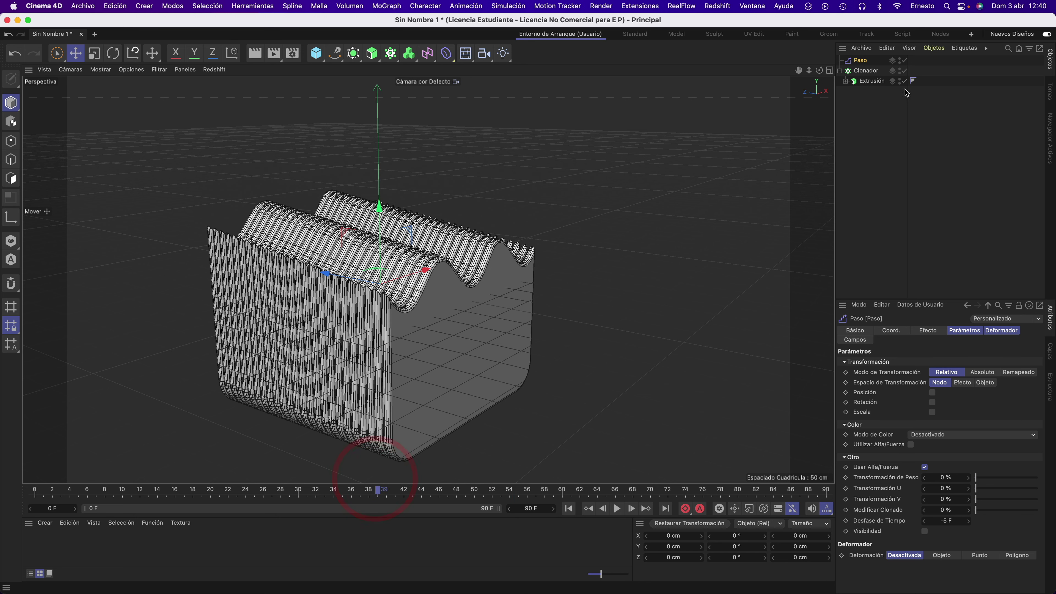
Expand Paso's Mín/Máx controls, set Máximo to 100 % and lower Mínimo to -410 %
{"action": "left_click", "coordinate": [931, 331]}
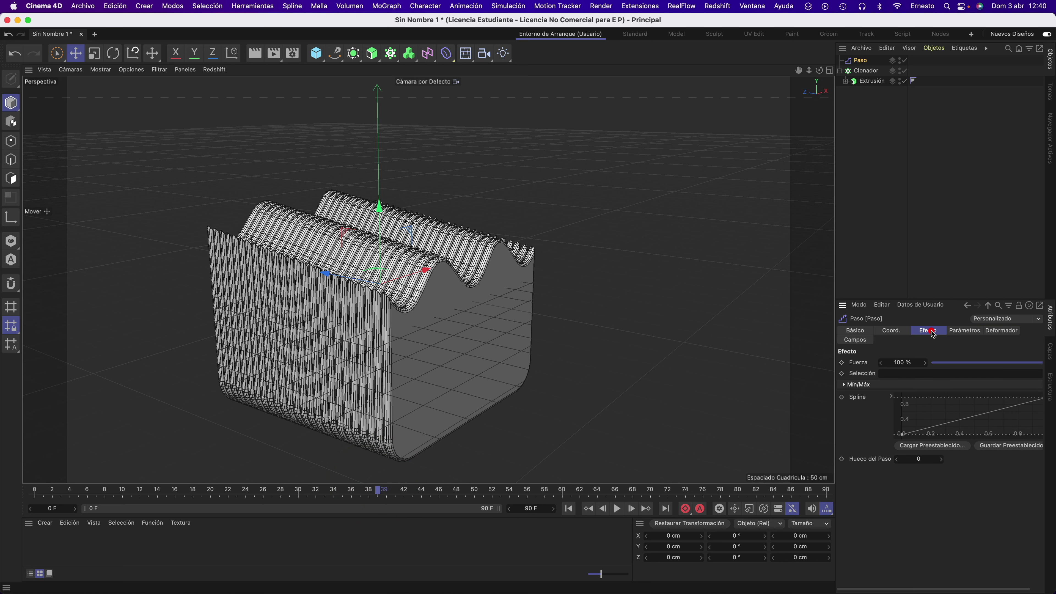
{"action": "left_click", "coordinate": [844, 385]}
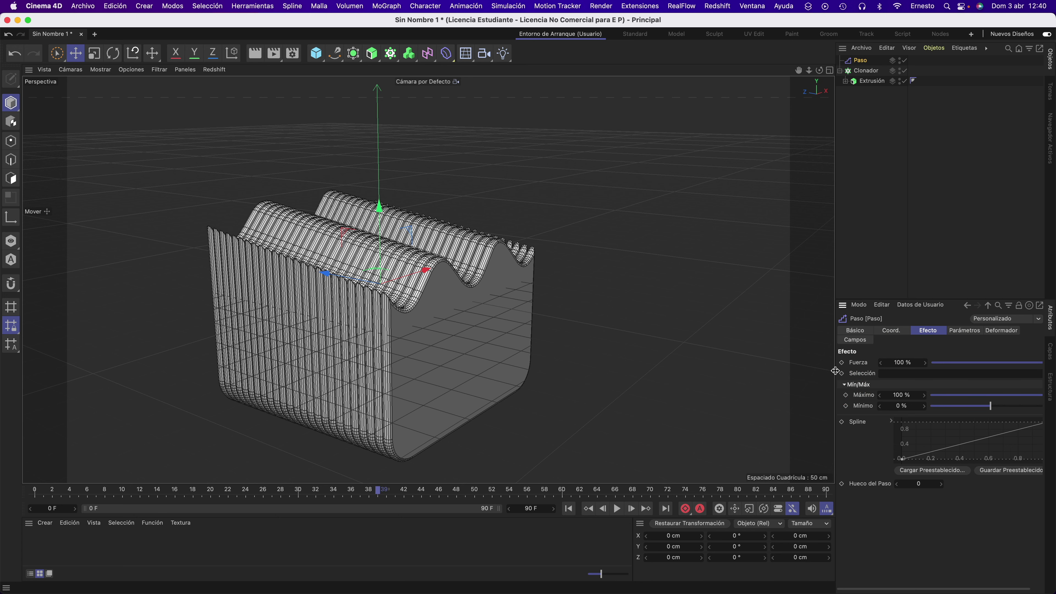
{"action": "left_click_drag", "start_coordinate": [832, 374], "coordinate": [824, 370]}
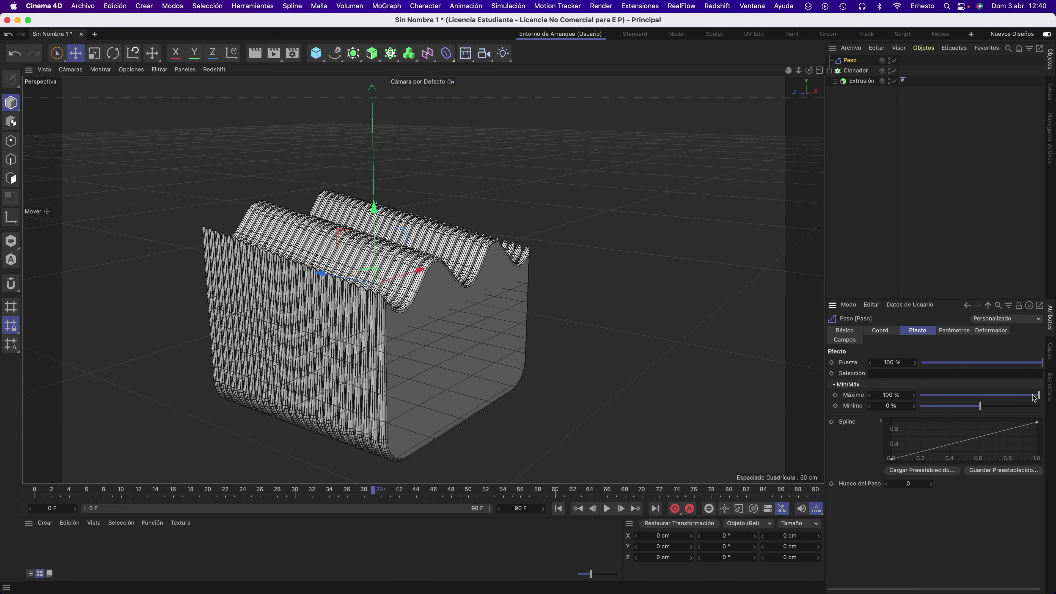
{"action": "left_click_drag", "start_coordinate": [1010, 399], "coordinate": [1054, 393]}
{"action": "left_click_drag", "start_coordinate": [981, 411], "coordinate": [909, 410]}
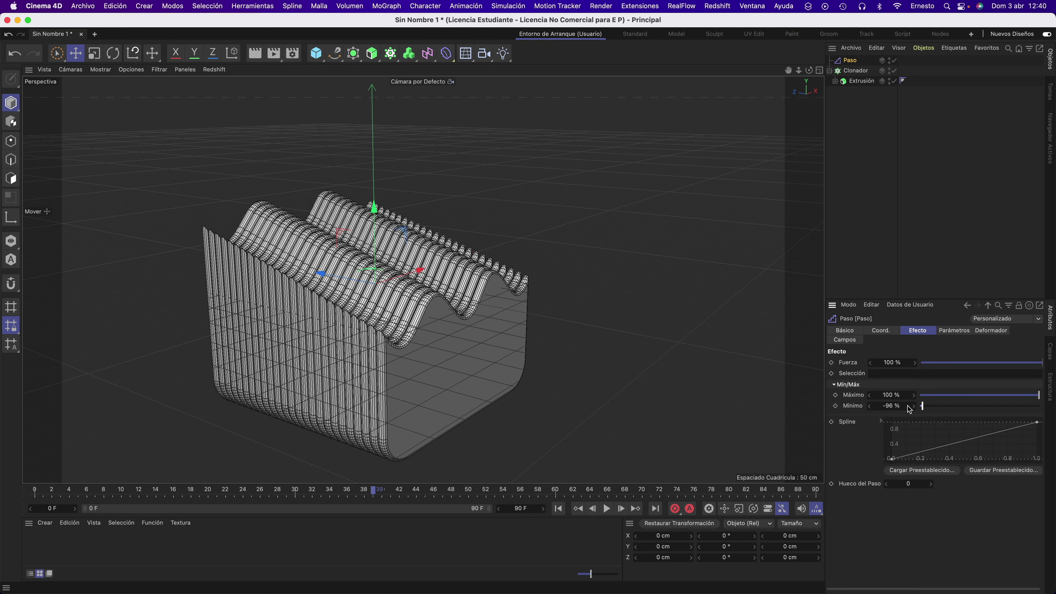
{"action": "left_click", "coordinate": [875, 407]}
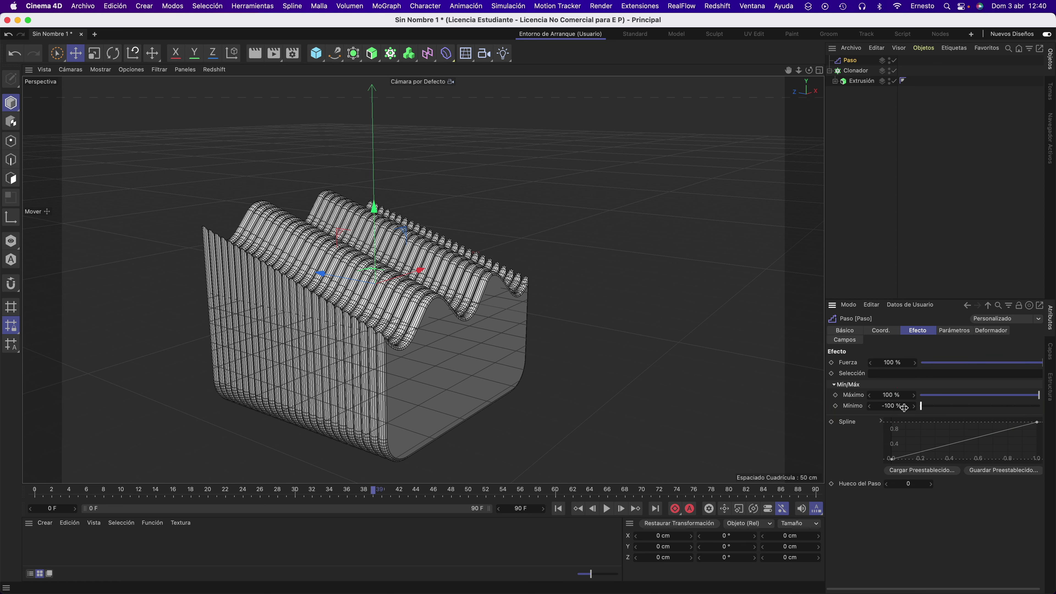
{"action": "left_click", "coordinate": [870, 407]}
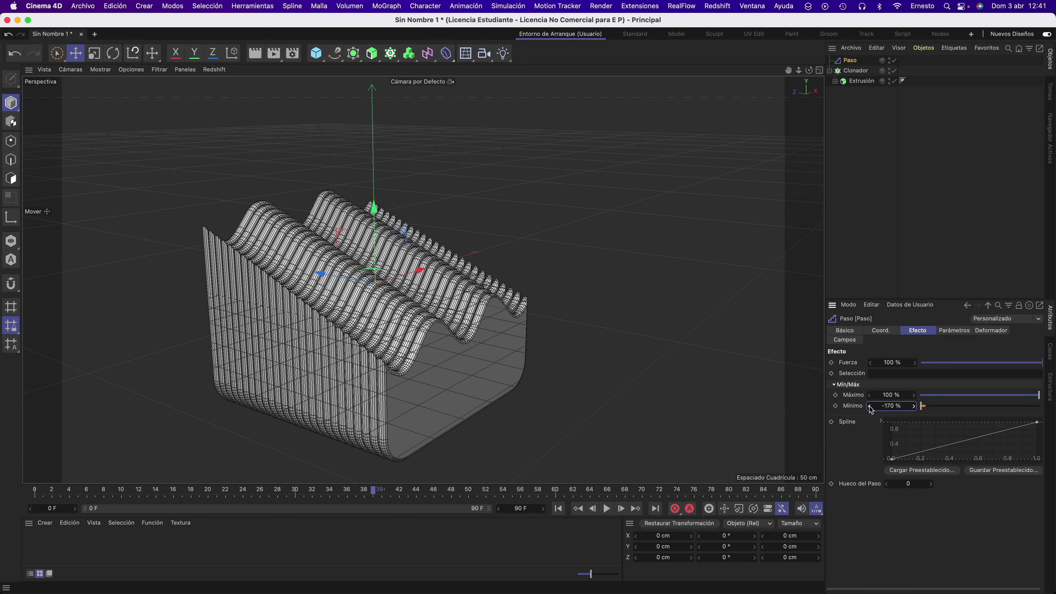
{"action": "left_click_drag", "start_coordinate": [870, 408], "coordinate": [759, 427]}
{"action": "left_click_drag", "start_coordinate": [884, 405], "coordinate": [825, 415]}
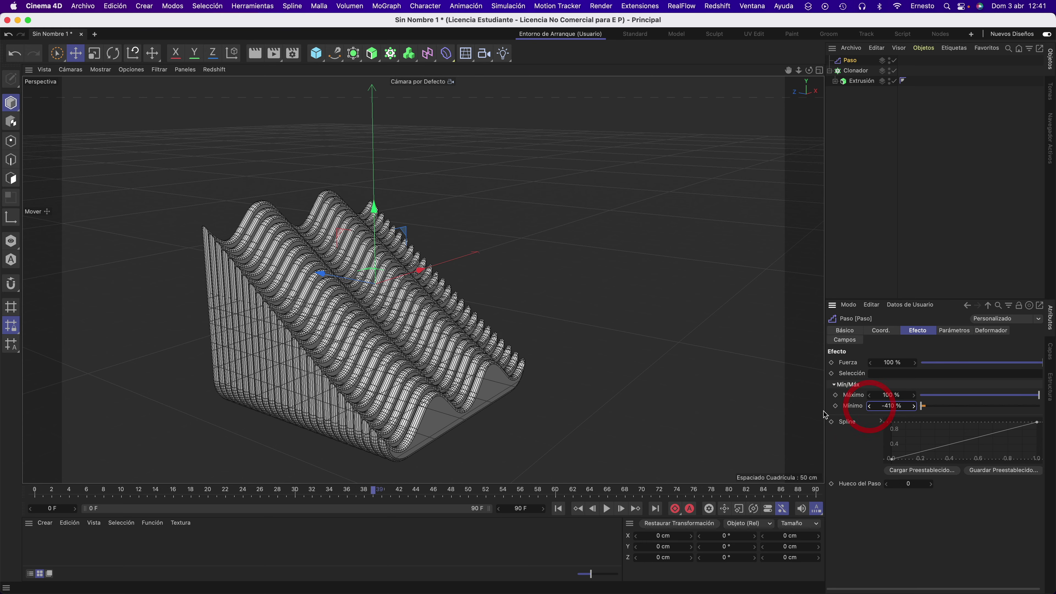
Lower Mínimo further to -600 %, scrubbing the timeline to check the diagonal wave
{"action": "mouse_move", "coordinate": [380, 495]}
{"action": "left_mouse_down"}
{"action": "mouse_move", "coordinate": [41, 542]}
{"action": "mouse_move", "coordinate": [488, 523]}
{"action": "mouse_move", "coordinate": [459, 521]}
{"action": "left_mouse_up"}
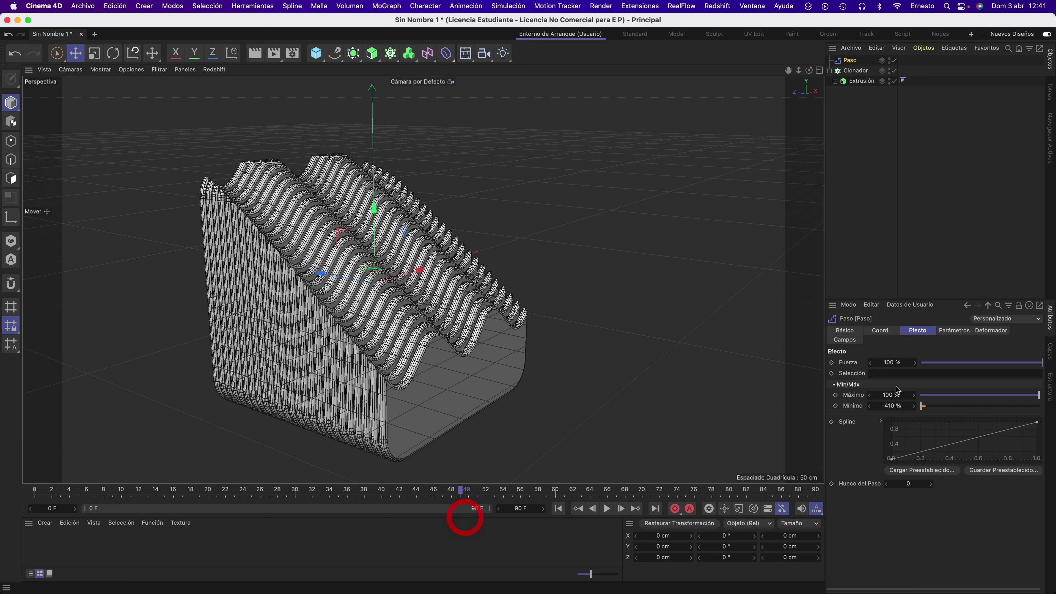
{"action": "left_click_drag", "start_coordinate": [870, 409], "coordinate": [856, 415]}
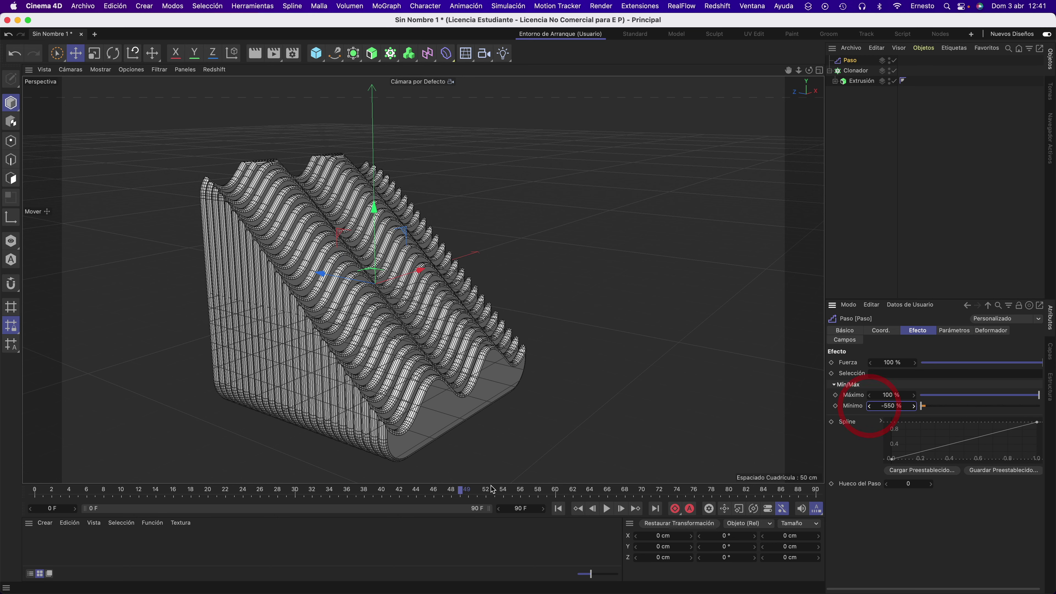
{"action": "left_click_drag", "start_coordinate": [464, 492], "coordinate": [599, 492]}
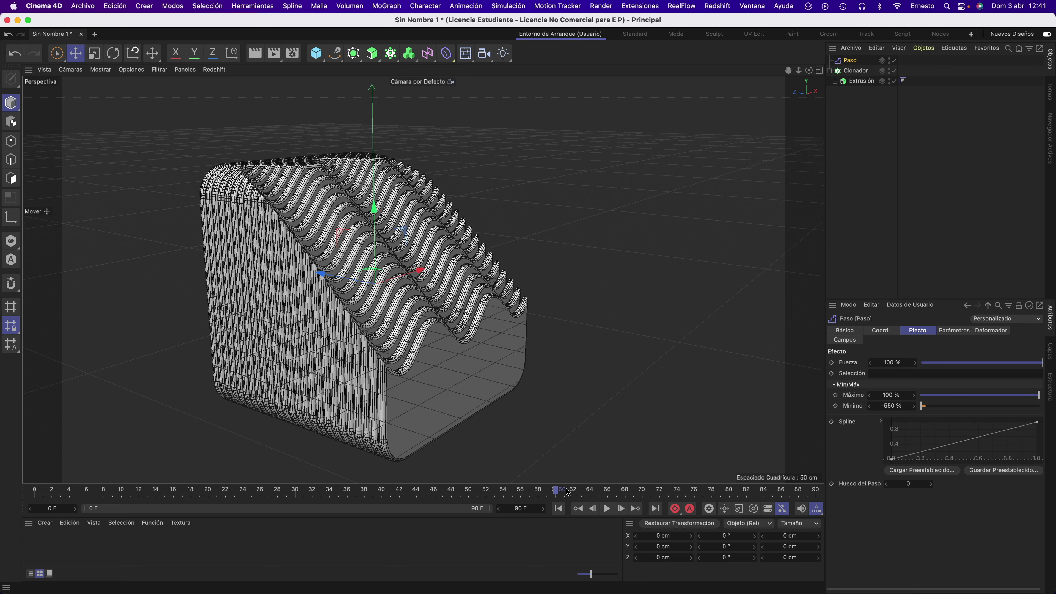
{"action": "left_click_drag", "start_coordinate": [599, 492], "coordinate": [671, 490]}
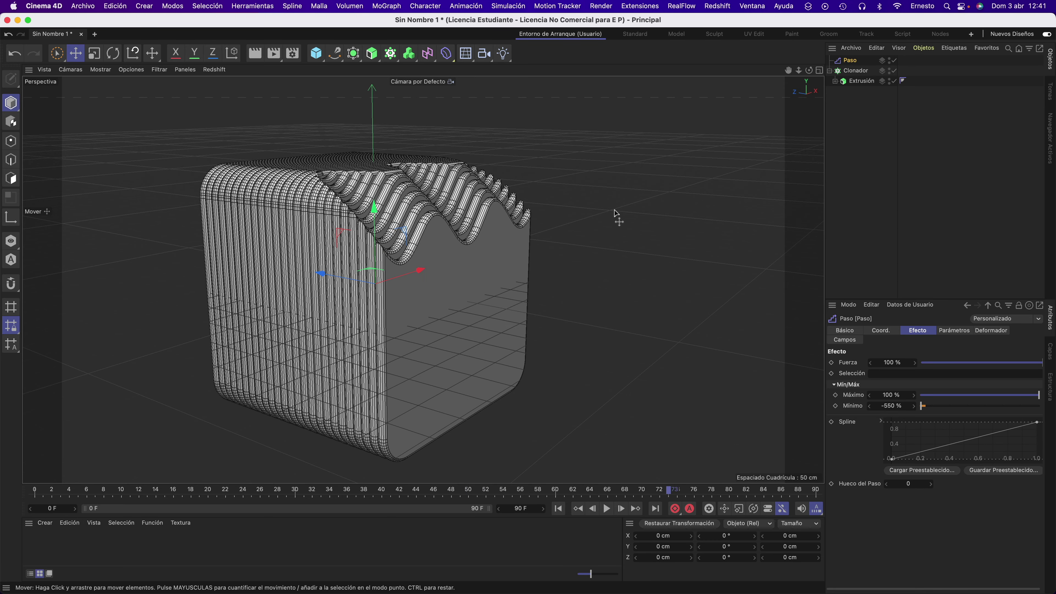
{"action": "left_click_drag", "start_coordinate": [616, 213], "coordinate": [602, 199], "text": "alt"}
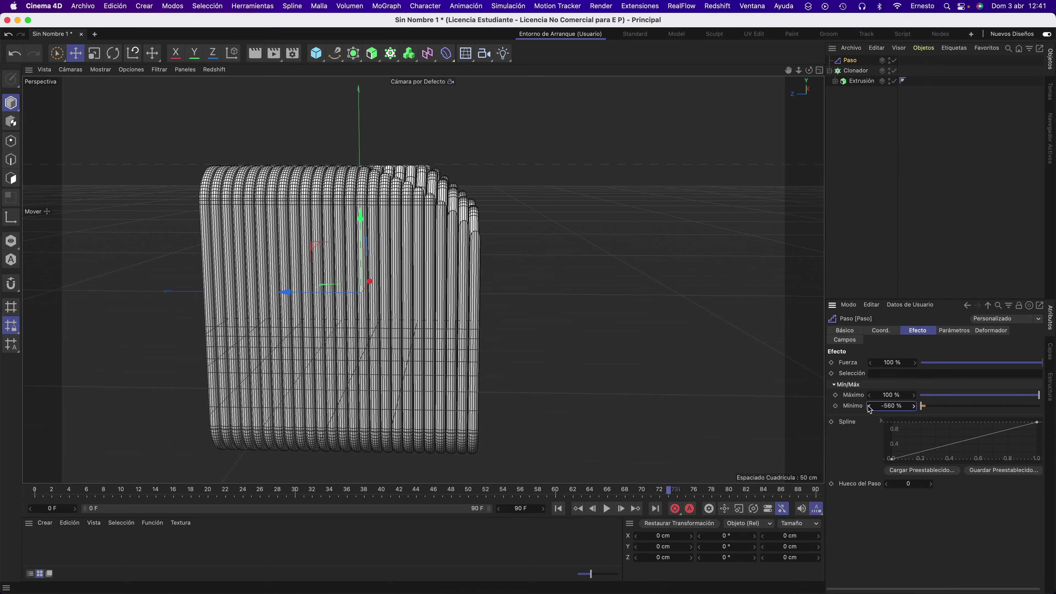
{"action": "left_click_drag", "start_coordinate": [869, 406], "coordinate": [856, 406]}
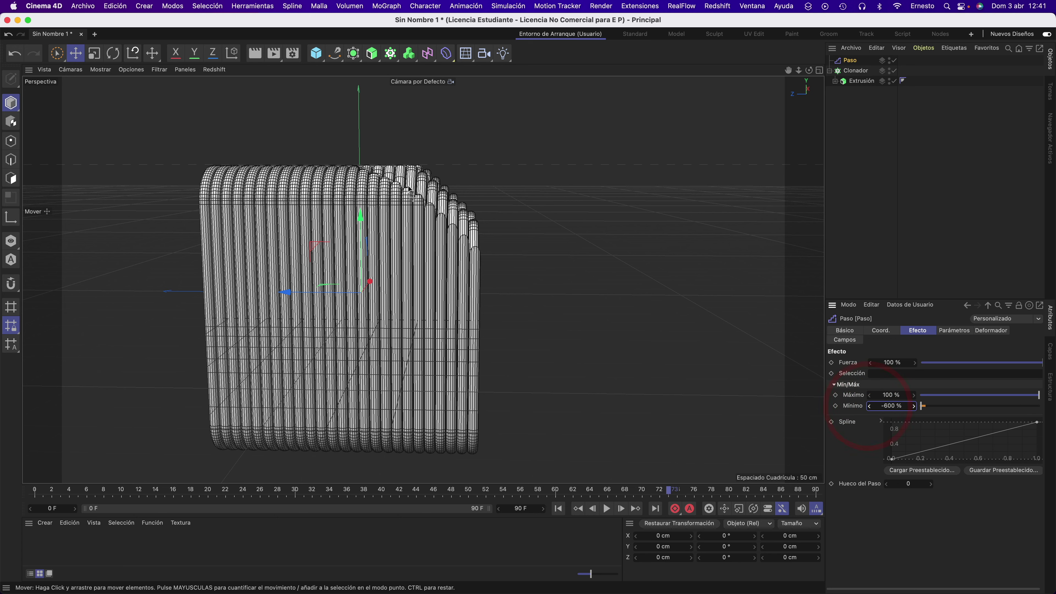
{"action": "left_click_drag", "start_coordinate": [592, 226], "coordinate": [590, 225]}
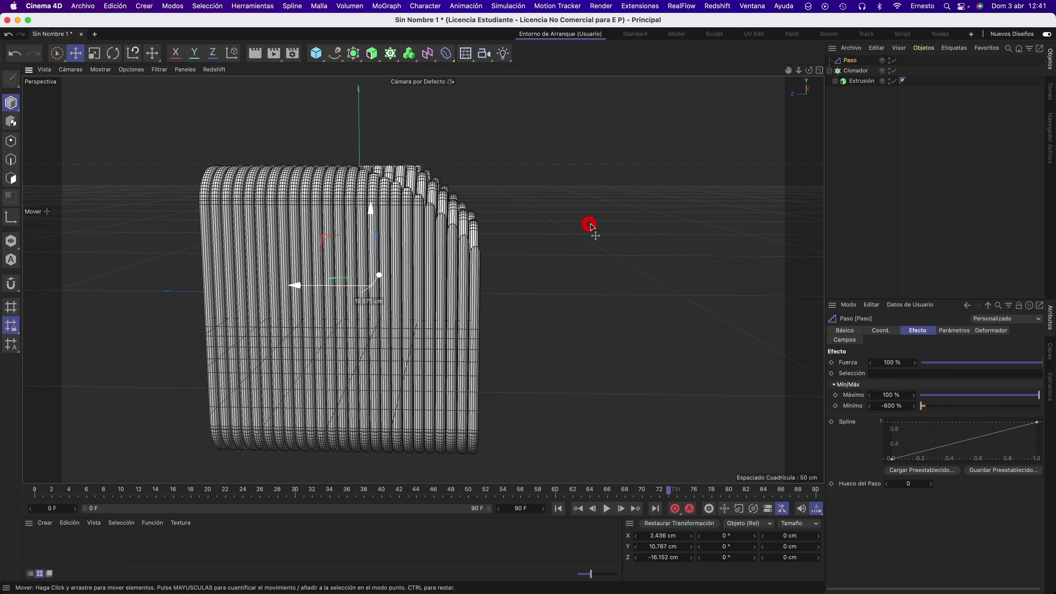
{"action": "left_click_drag", "start_coordinate": [599, 240], "coordinate": [542, 245], "text": "alt"}
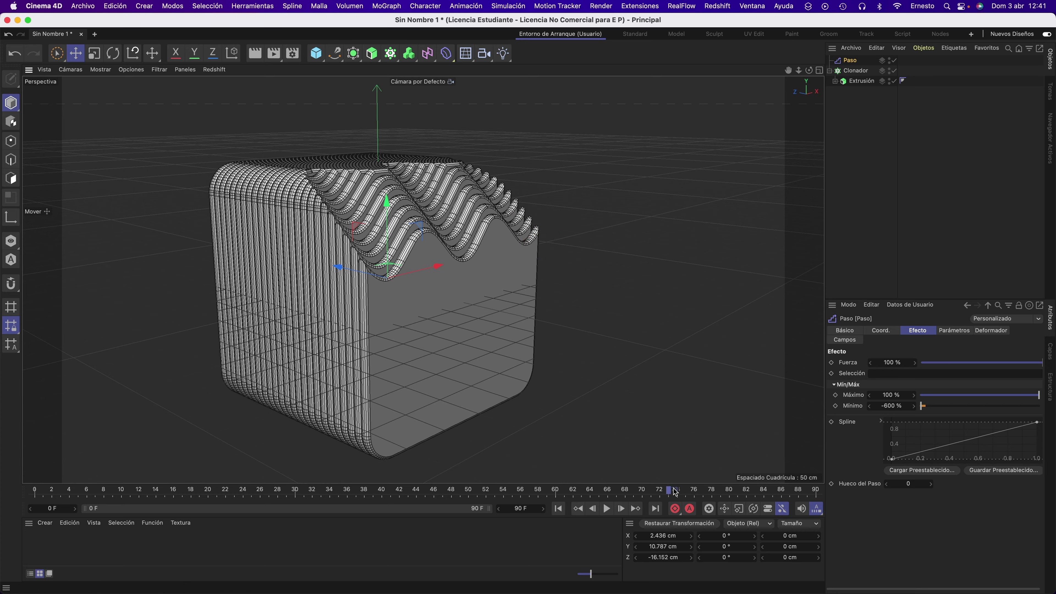
{"action": "mouse_move", "coordinate": [675, 492]}
{"action": "left_mouse_down"}
{"action": "mouse_move", "coordinate": [243, 490]}
{"action": "mouse_move", "coordinate": [577, 473]}
{"action": "left_mouse_up"}
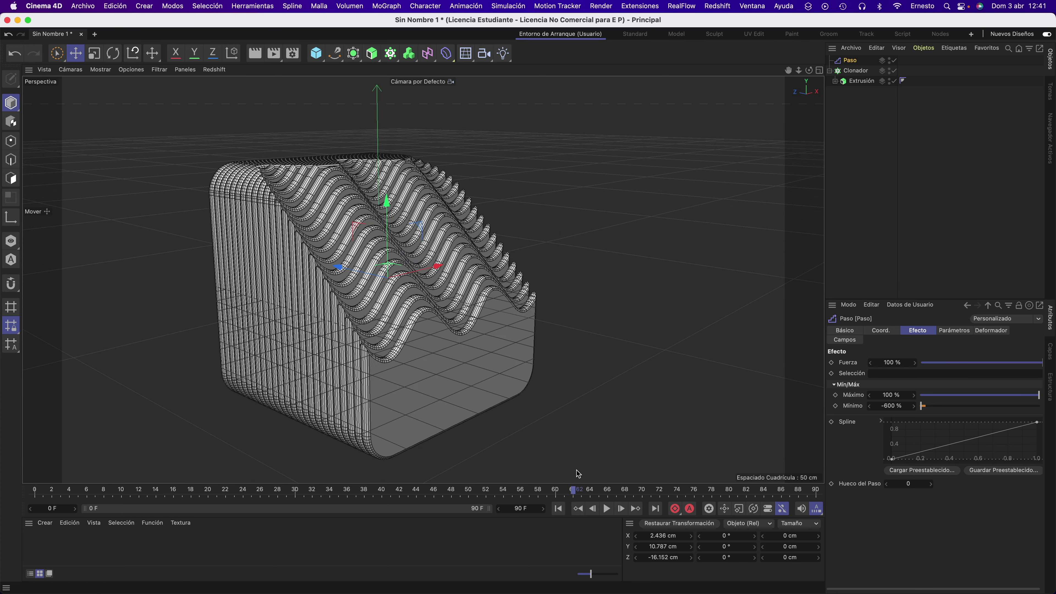
{"action": "left_click", "coordinate": [575, 287]}
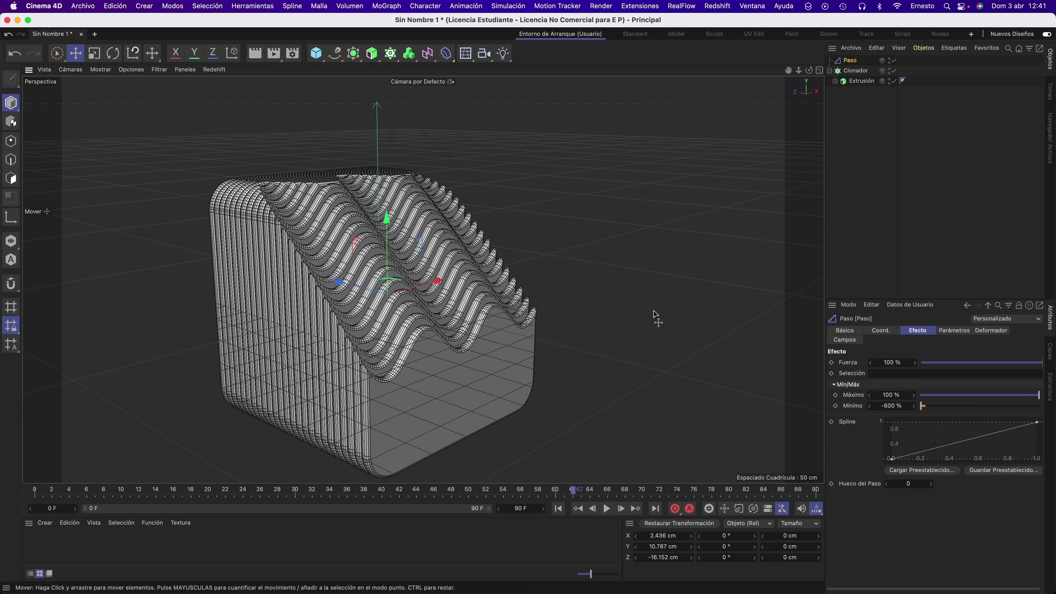
Drag Paso's Spline graph points, moving one right to about 0.65, and preview around frame 45
{"action": "left_click", "coordinate": [1038, 423]}
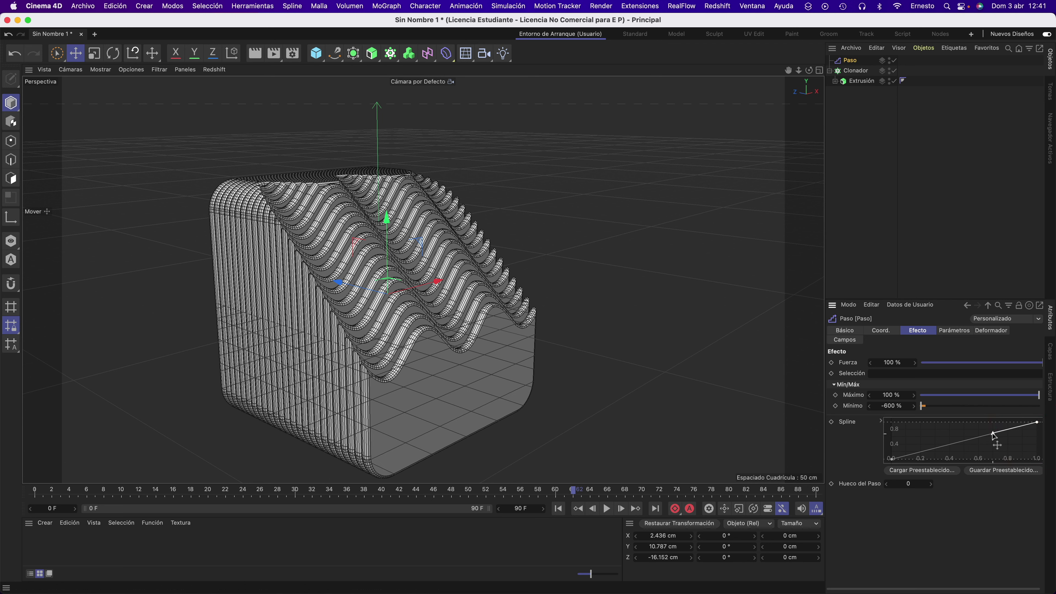
{"action": "mouse_move", "coordinate": [993, 434]}
{"action": "left_mouse_down"}
{"action": "mouse_move", "coordinate": [970, 431]}
{"action": "mouse_move", "coordinate": [1044, 438]}
{"action": "mouse_move", "coordinate": [1006, 451]}
{"action": "mouse_move", "coordinate": [1019, 455]}
{"action": "left_mouse_up"}
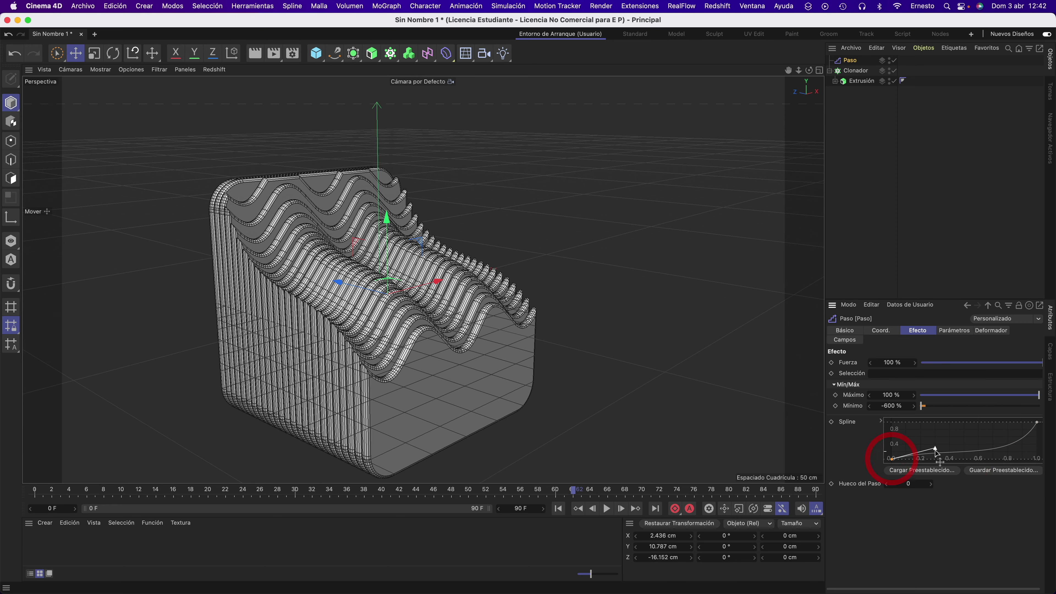
{"action": "left_click_drag", "start_coordinate": [948, 457], "coordinate": [965, 457]}
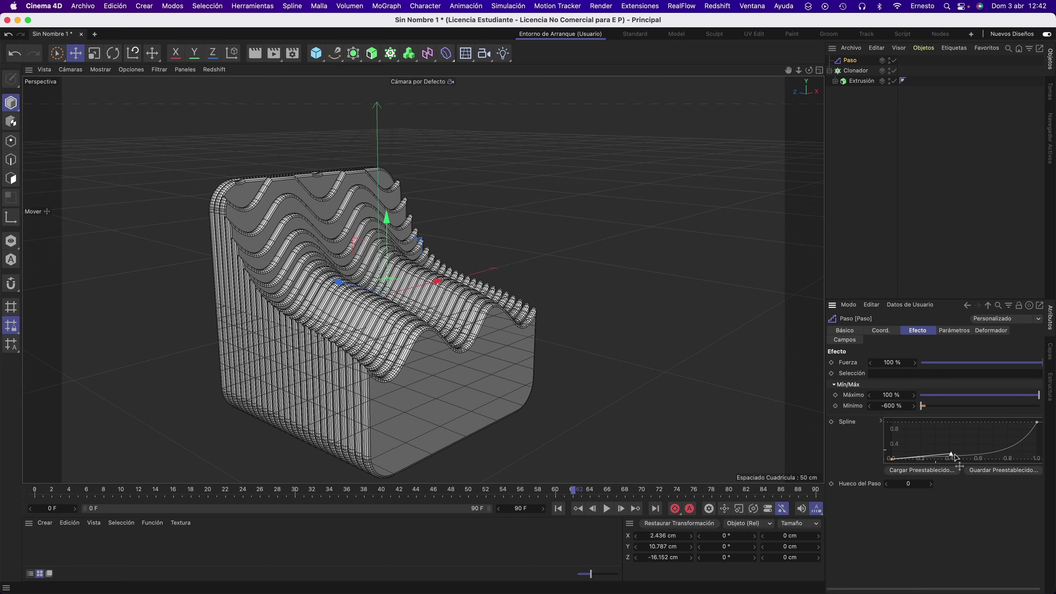
{"action": "left_click_drag", "start_coordinate": [964, 458], "coordinate": [976, 461]}
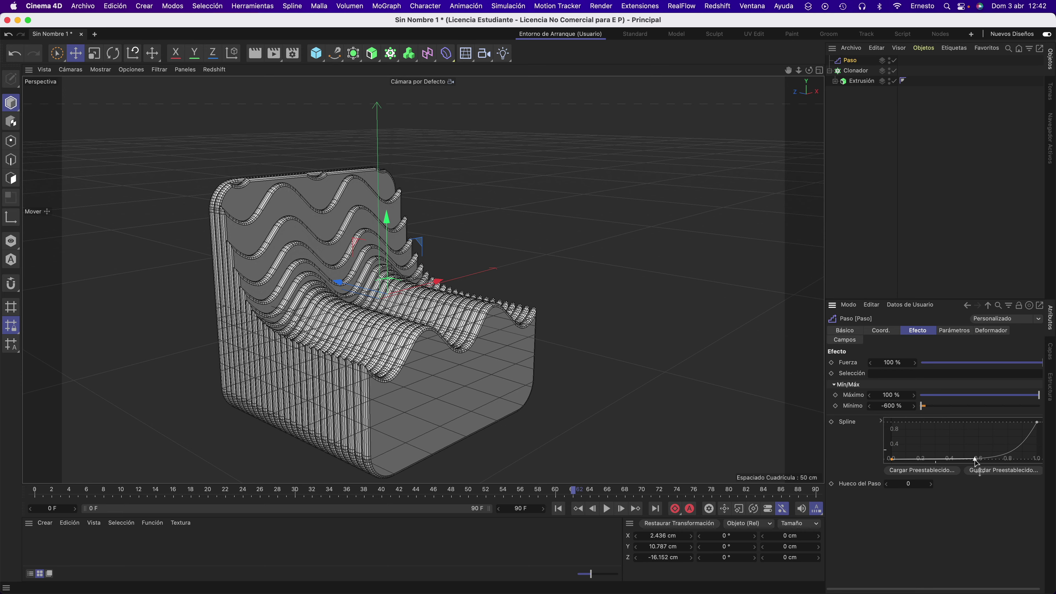
{"action": "mouse_move", "coordinate": [573, 489]}
{"action": "left_mouse_down"}
{"action": "mouse_move", "coordinate": [399, 488]}
{"action": "mouse_move", "coordinate": [287, 451]}
{"action": "mouse_move", "coordinate": [503, 463]}
{"action": "left_mouse_up"}
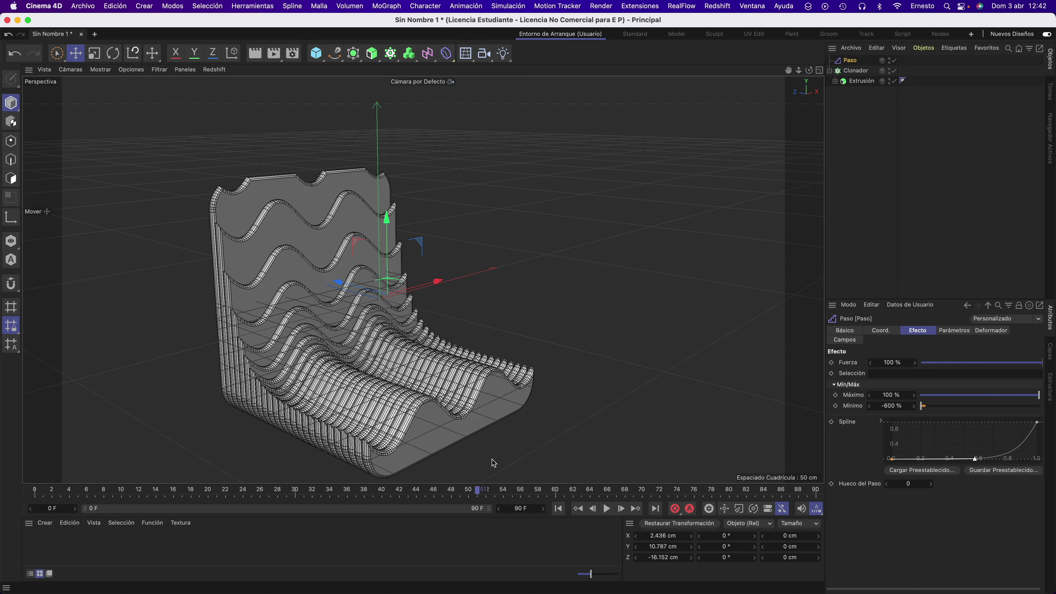
Refine the Spline curve so it stays low before rising steeply, previewing early frames
{"action": "left_click_drag", "start_coordinate": [975, 458], "coordinate": [976, 451]}
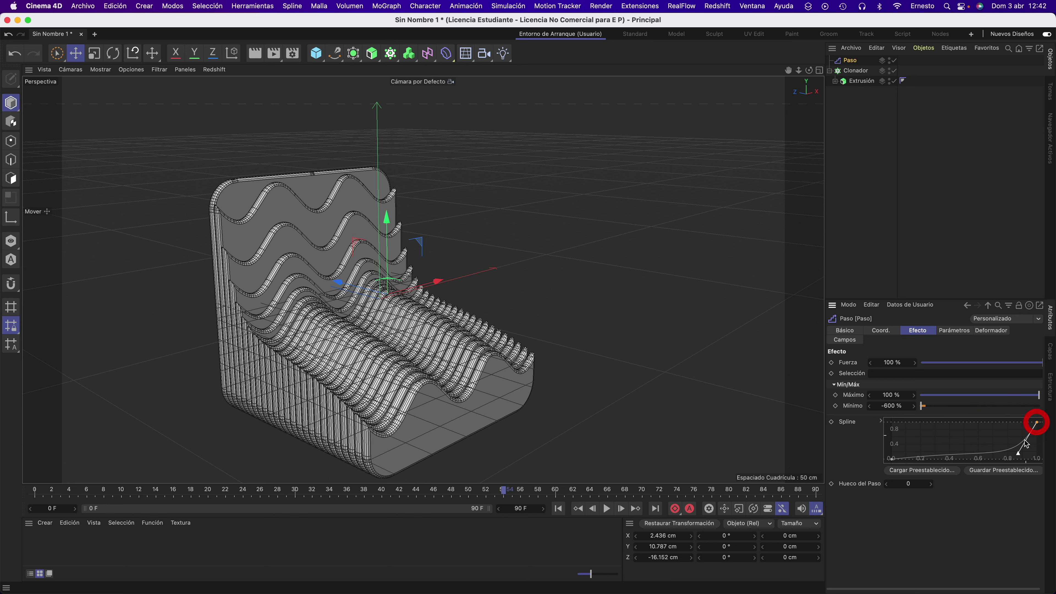
{"action": "left_click_drag", "start_coordinate": [1017, 454], "coordinate": [978, 454]}
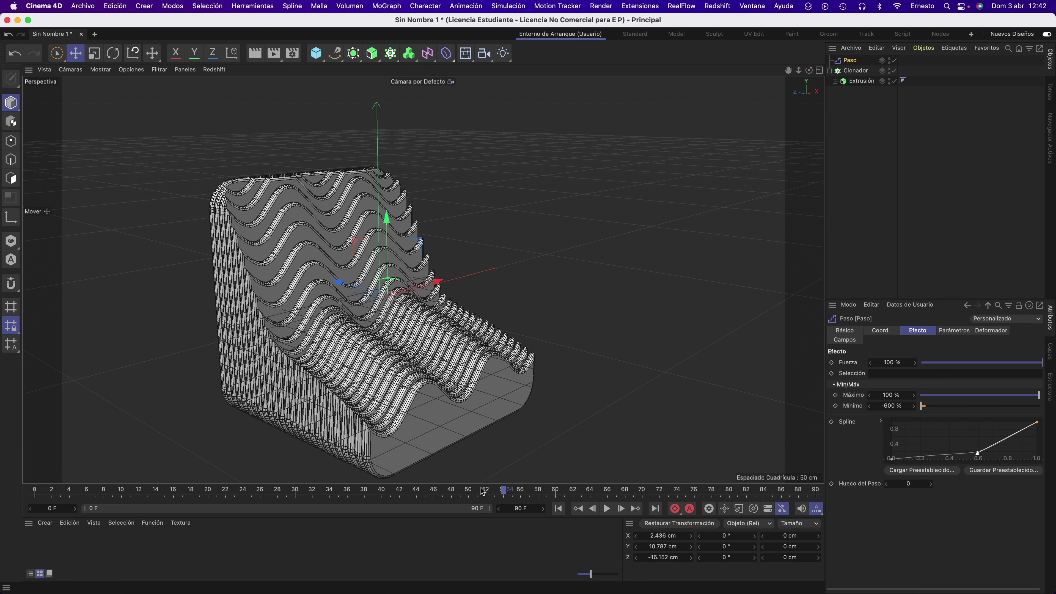
{"action": "mouse_move", "coordinate": [498, 495]}
{"action": "left_mouse_down"}
{"action": "mouse_move", "coordinate": [104, 491]}
{"action": "mouse_move", "coordinate": [455, 468]}
{"action": "mouse_move", "coordinate": [635, 473]}
{"action": "mouse_move", "coordinate": [581, 468]}
{"action": "left_mouse_up"}
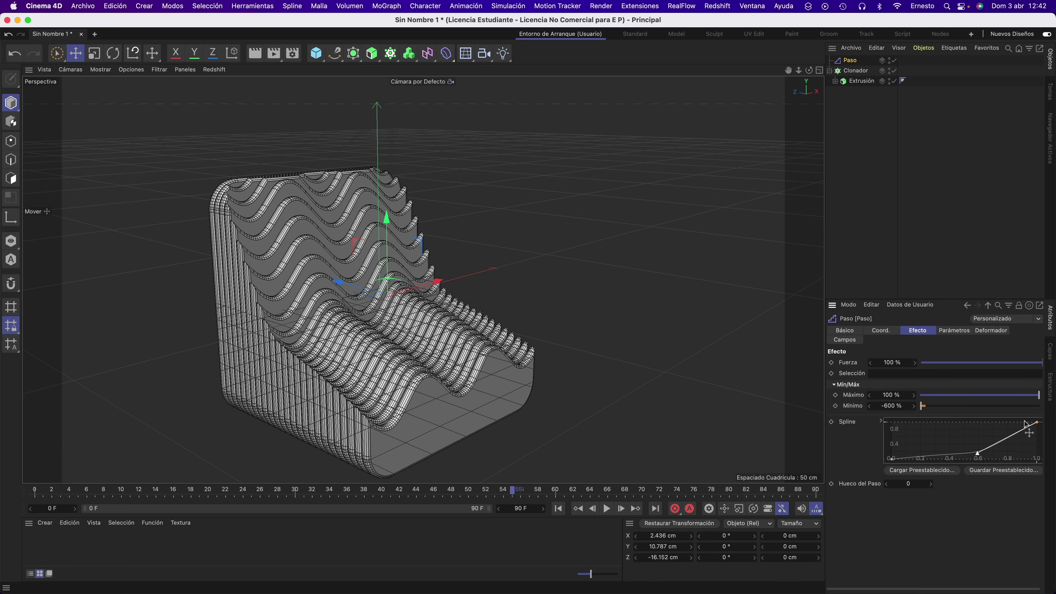
{"action": "mouse_move", "coordinate": [1037, 423]}
{"action": "left_mouse_down"}
{"action": "mouse_move", "coordinate": [1048, 424]}
{"action": "mouse_move", "coordinate": [1049, 455]}
{"action": "mouse_move", "coordinate": [1049, 424]}
{"action": "left_mouse_up"}
{"action": "mouse_move", "coordinate": [894, 450]}
{"action": "left_mouse_down"}
{"action": "mouse_move", "coordinate": [896, 433]}
{"action": "mouse_move", "coordinate": [890, 469]}
{"action": "left_mouse_up"}
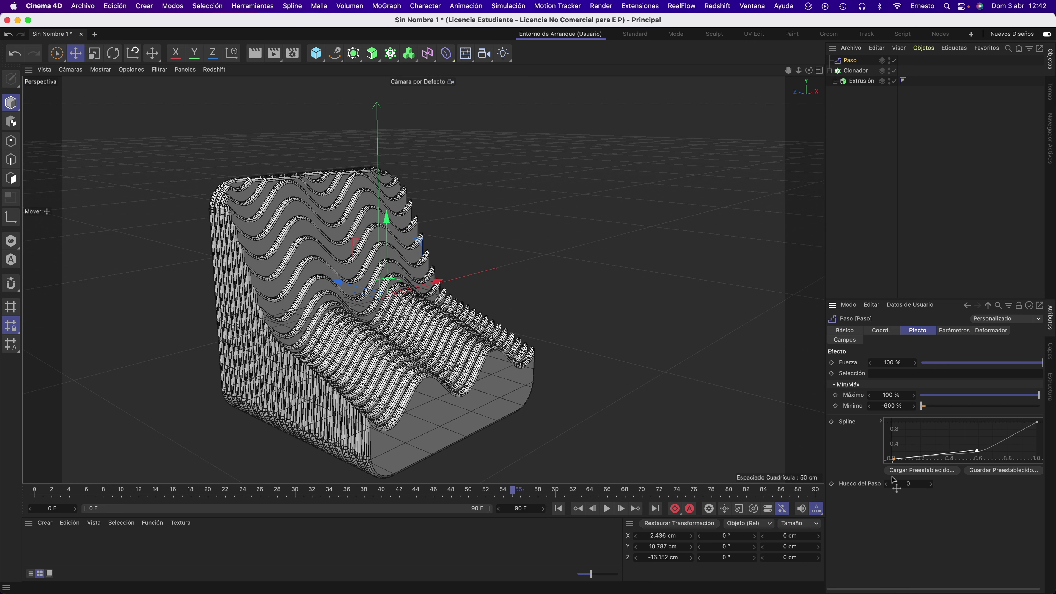
{"action": "left_click_drag", "start_coordinate": [894, 481], "coordinate": [911, 483]}
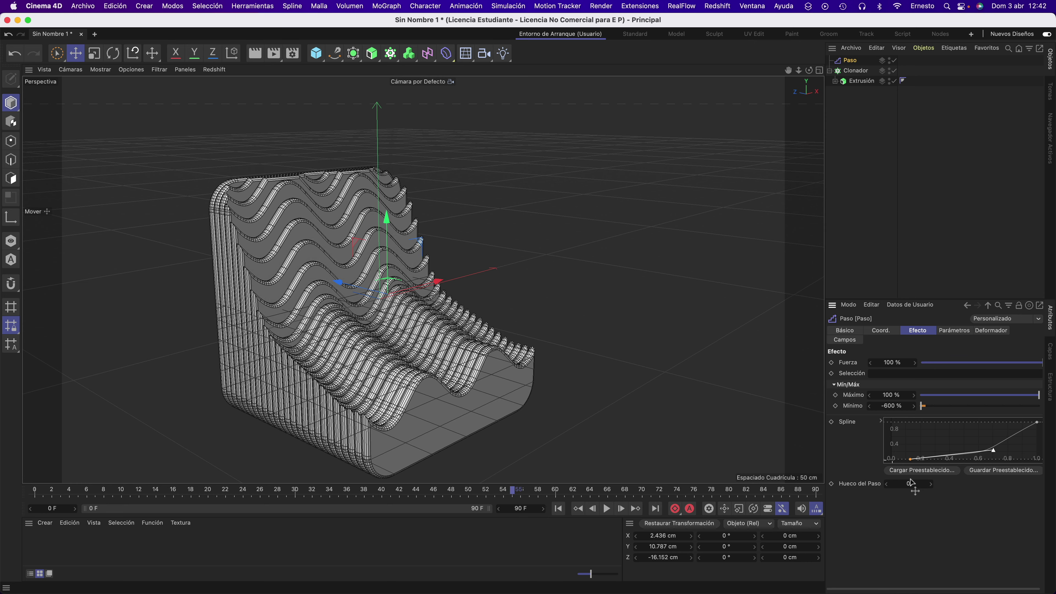
{"action": "mouse_move", "coordinate": [514, 490]}
{"action": "left_mouse_down"}
{"action": "mouse_move", "coordinate": [461, 486]}
{"action": "mouse_move", "coordinate": [740, 487]}
{"action": "mouse_move", "coordinate": [538, 487]}
{"action": "mouse_move", "coordinate": [277, 462]}
{"action": "mouse_move", "coordinate": [62, 465]}
{"action": "mouse_move", "coordinate": [672, 471]}
{"action": "mouse_move", "coordinate": [518, 475]}
{"action": "mouse_move", "coordinate": [513, 466]}
{"action": "left_mouse_up"}
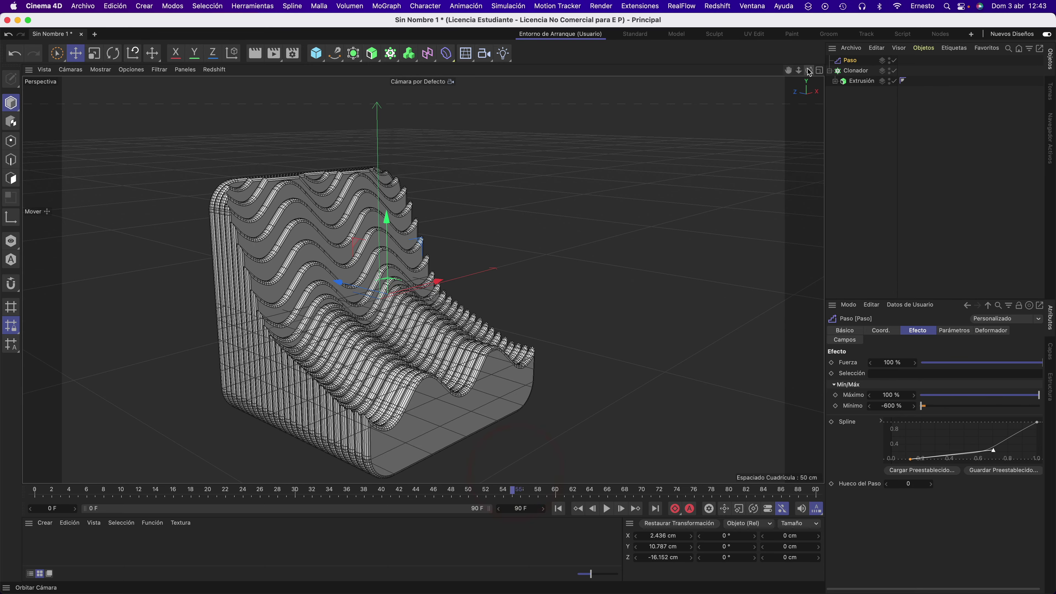
Create a new default material Mat and apply it to the Clonador
{"action": "mouse_move", "coordinate": [808, 69]}
{"action": "left_mouse_down"}
{"action": "mouse_move", "coordinate": [423, 279]}
{"action": "mouse_move", "coordinate": [434, 274]}
{"action": "left_mouse_up"}
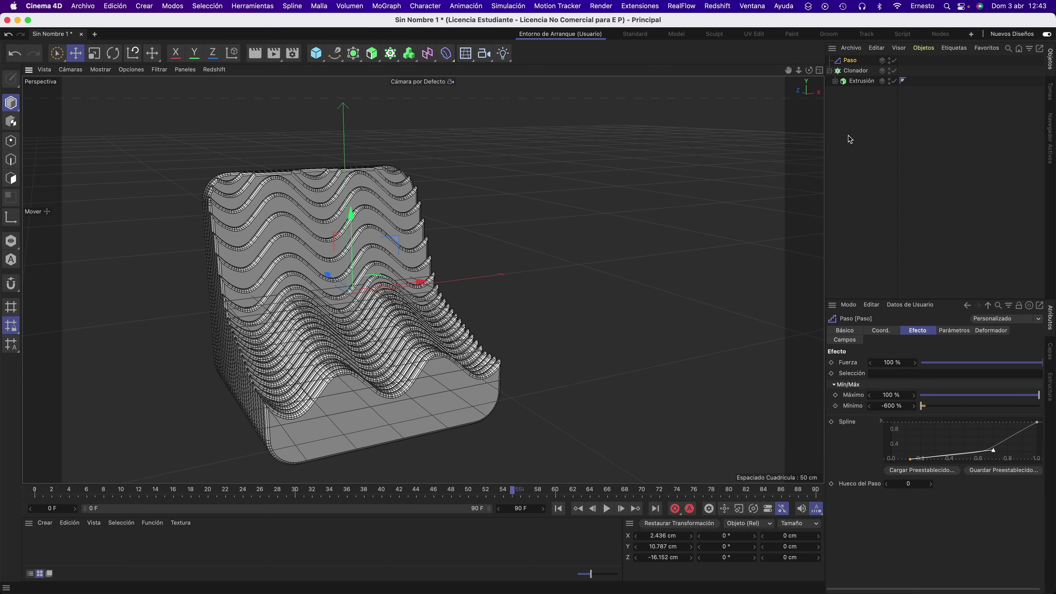
{"action": "double_click", "coordinate": [69, 549]}
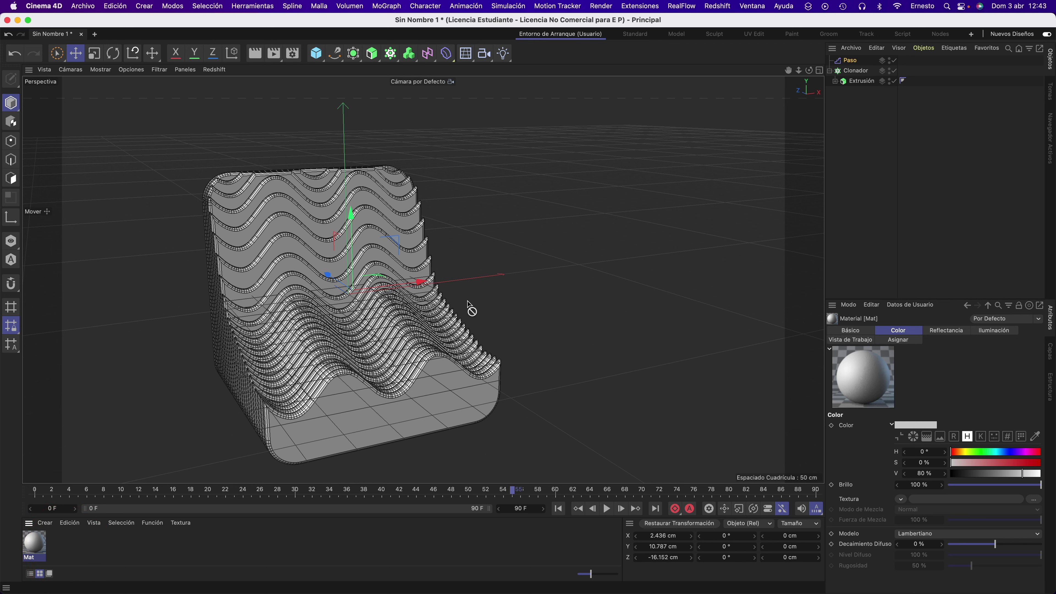
{"action": "left_click_drag", "start_coordinate": [860, 74], "coordinate": [856, 71]}
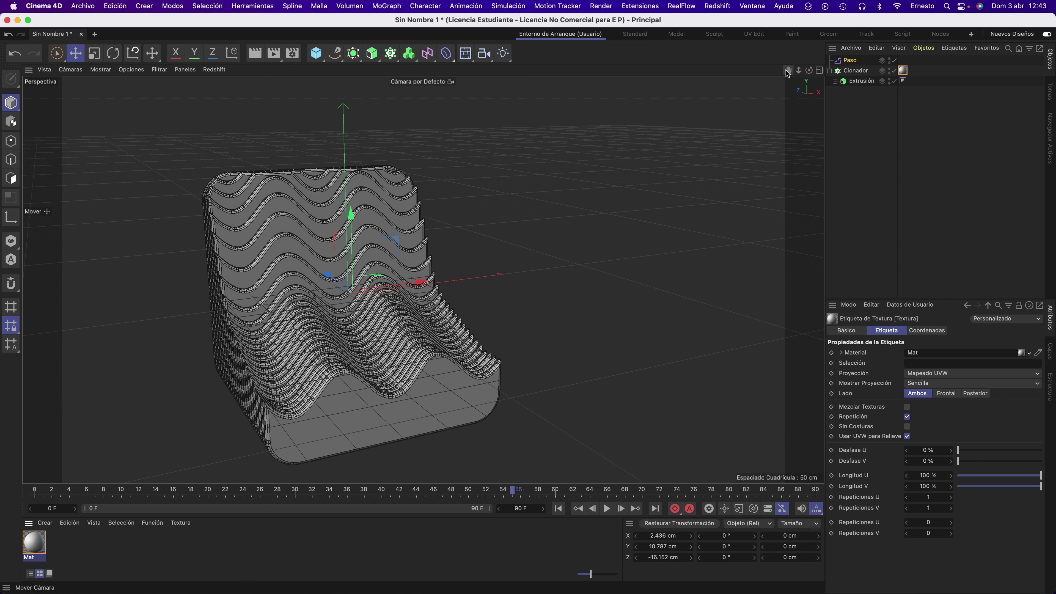
{"action": "left_click_drag", "start_coordinate": [776, 80], "coordinate": [718, 127]}
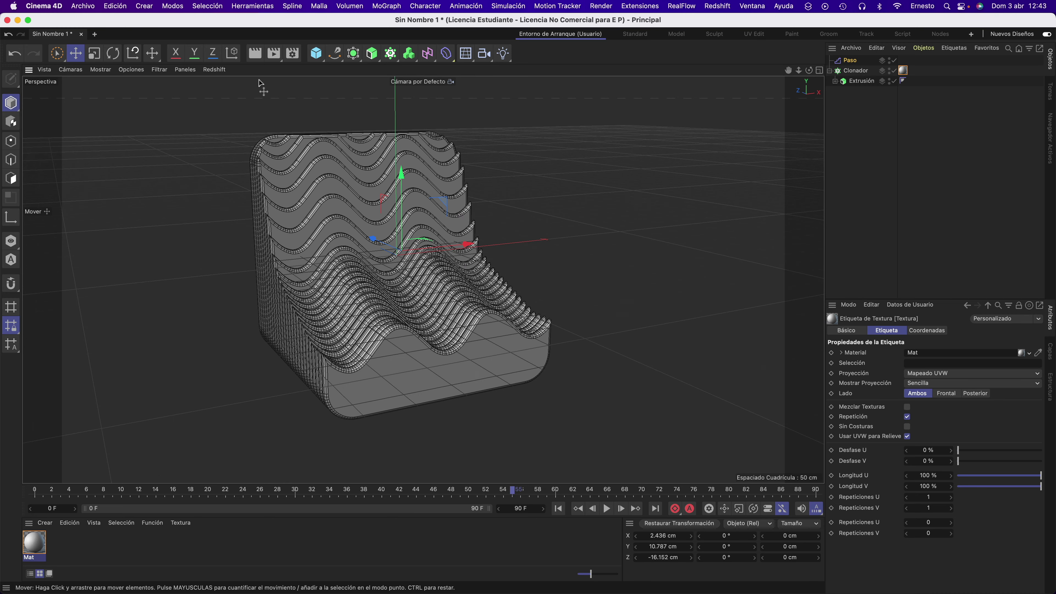
{"action": "left_click", "coordinate": [82, 6]}
Save the scene into OBJETOS 2 propios CINEMA 4D under the name tutorialmascaraSPLINE
{"action": "left_click", "coordinate": [100, 122]}
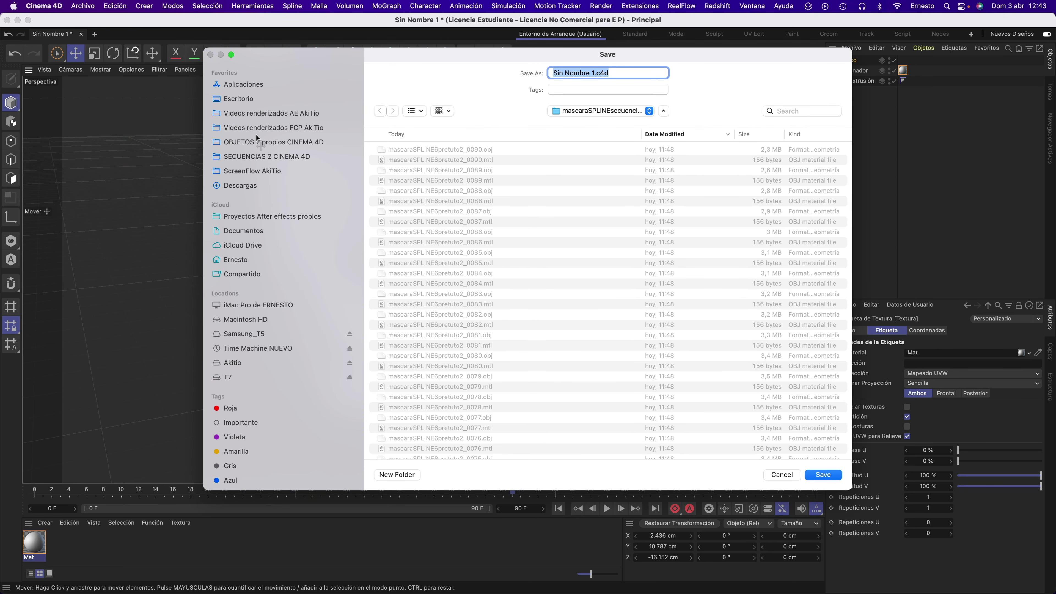
{"action": "left_click", "coordinate": [256, 142]}
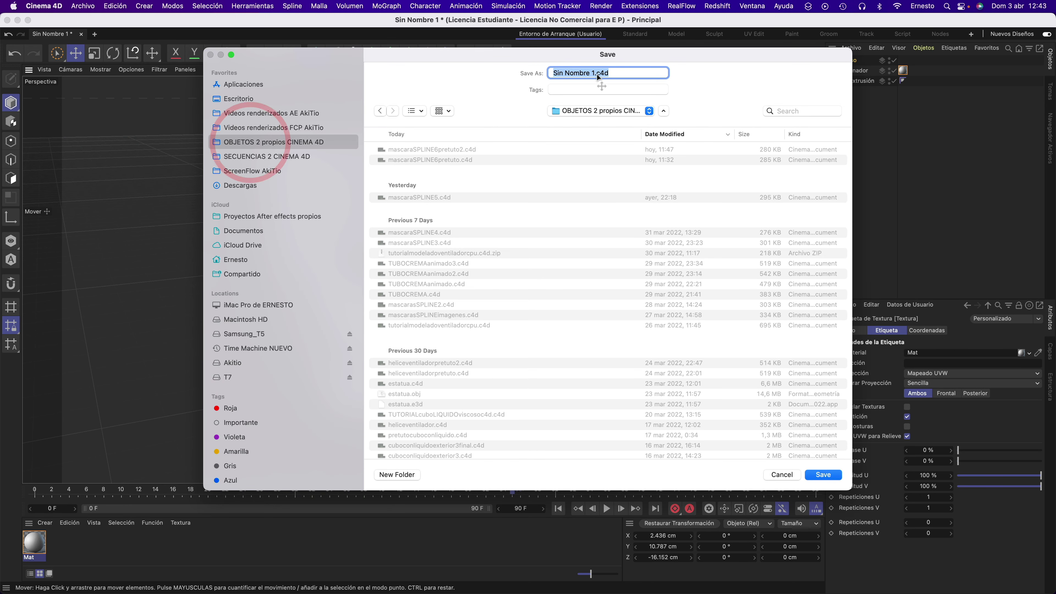
{"action": "left_click_drag", "start_coordinate": [595, 73], "coordinate": [465, 71]}
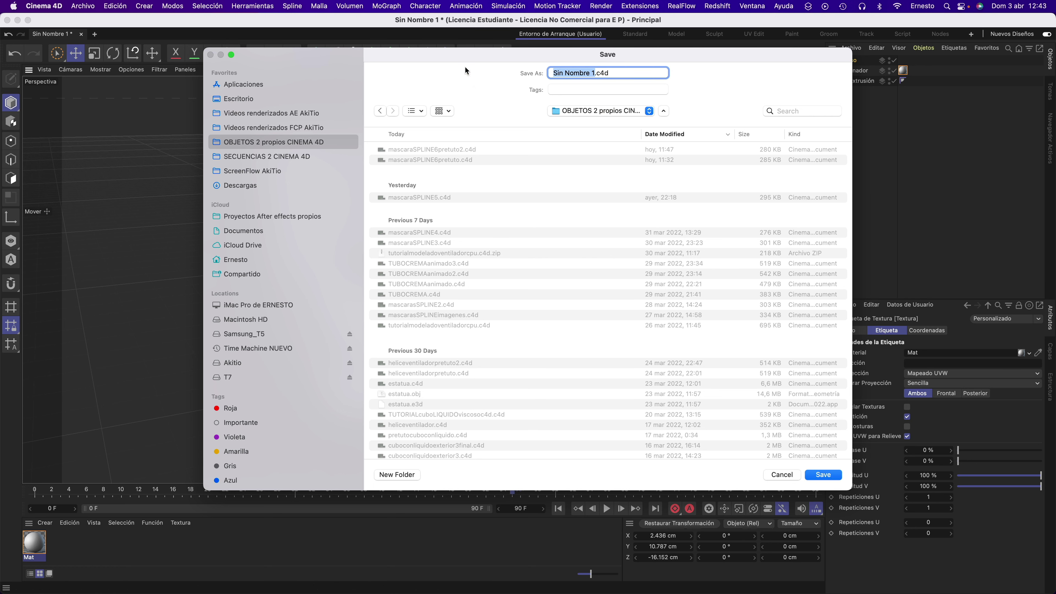
{"action": "type", "text": "tutorial"}
{"action": "type", "text": "mascara"}
{"action": "type", "text": "SPLIN"}
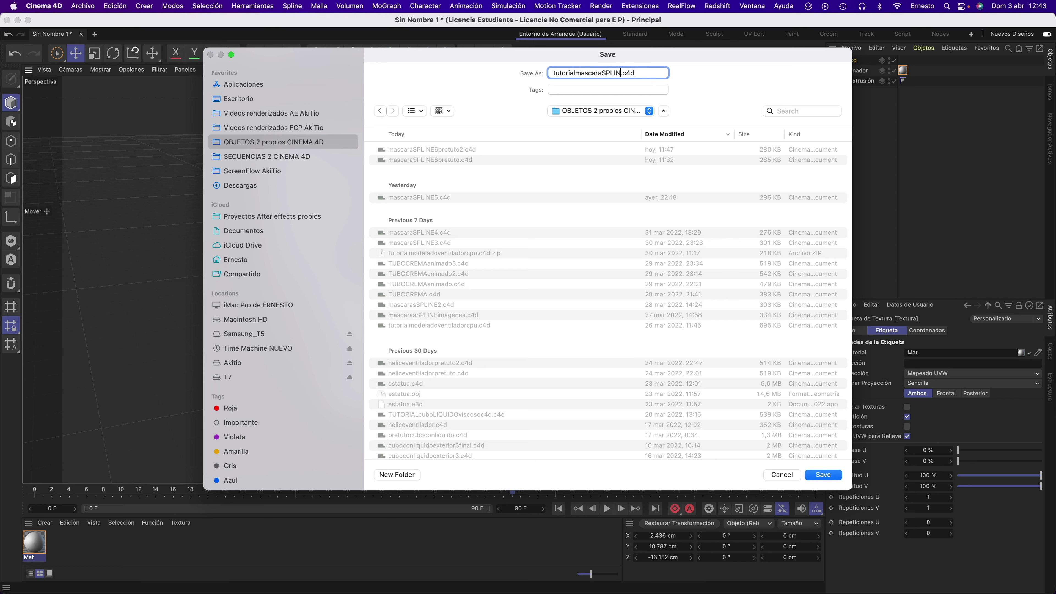
{"action": "type", "text": "E"}
{"action": "left_click", "coordinate": [821, 475]}
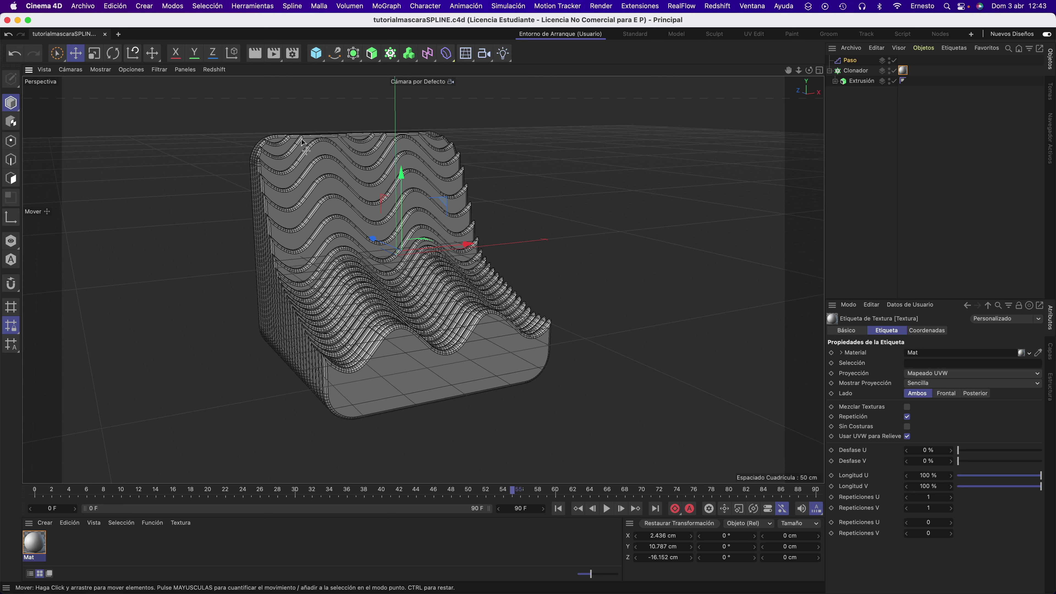
Set up a Wavefront OBJ export of all frames (0–90, step 1) with geometry, and accept
{"action": "left_click", "coordinate": [87, 9]}
{"action": "mouse_move", "coordinate": [99, 241]}
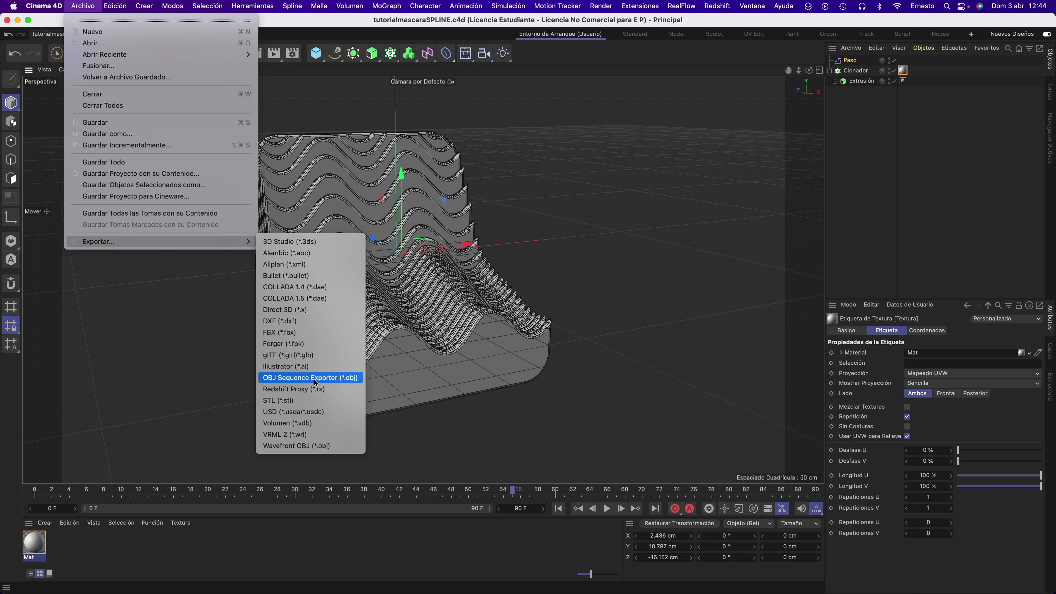
{"action": "left_click", "coordinate": [347, 379]}
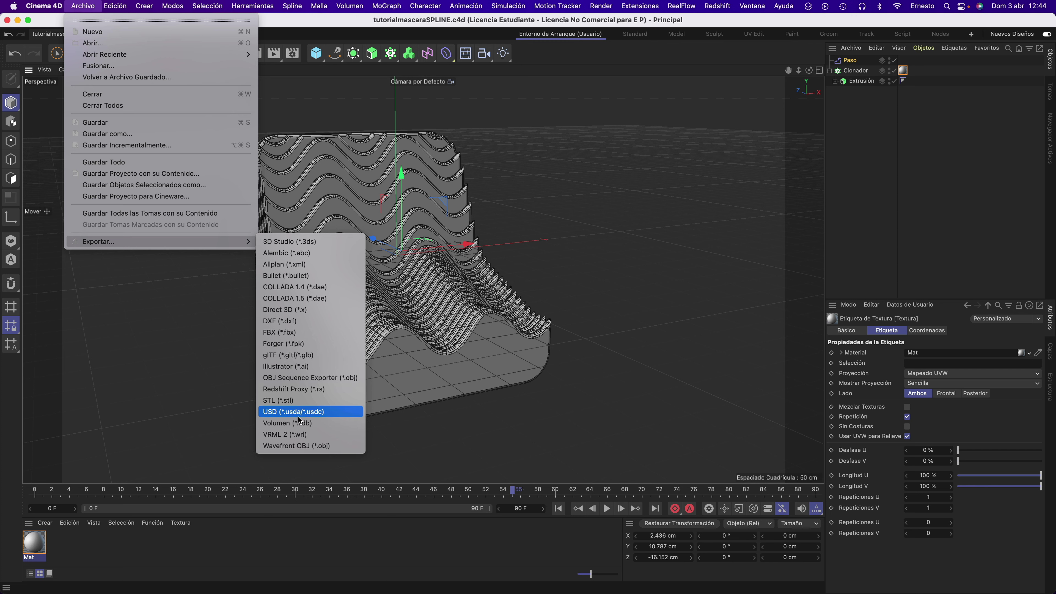
{"action": "left_click", "coordinate": [291, 447]}
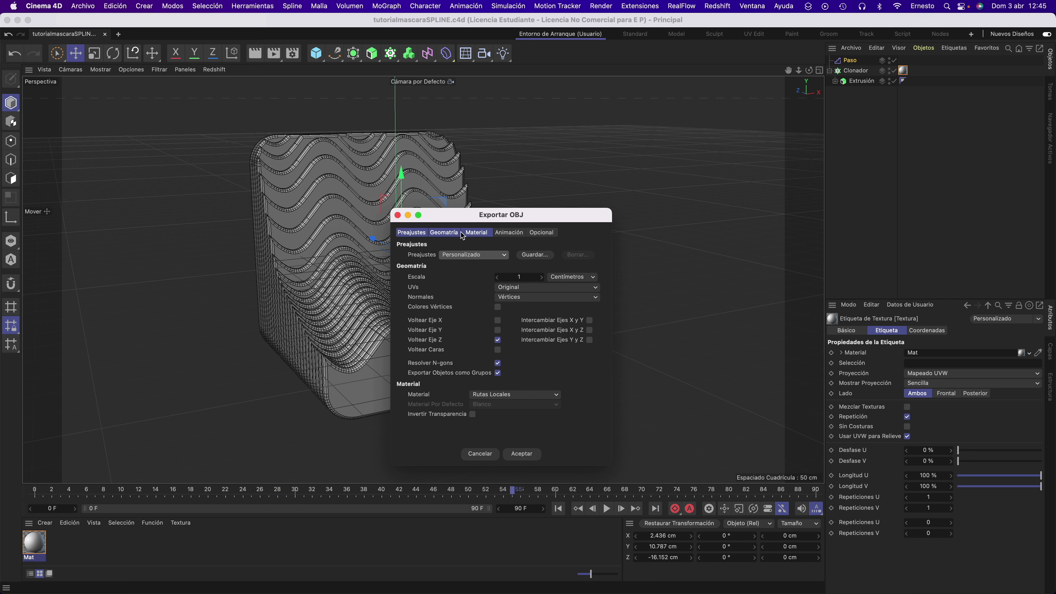
{"action": "left_click", "coordinate": [509, 232]}
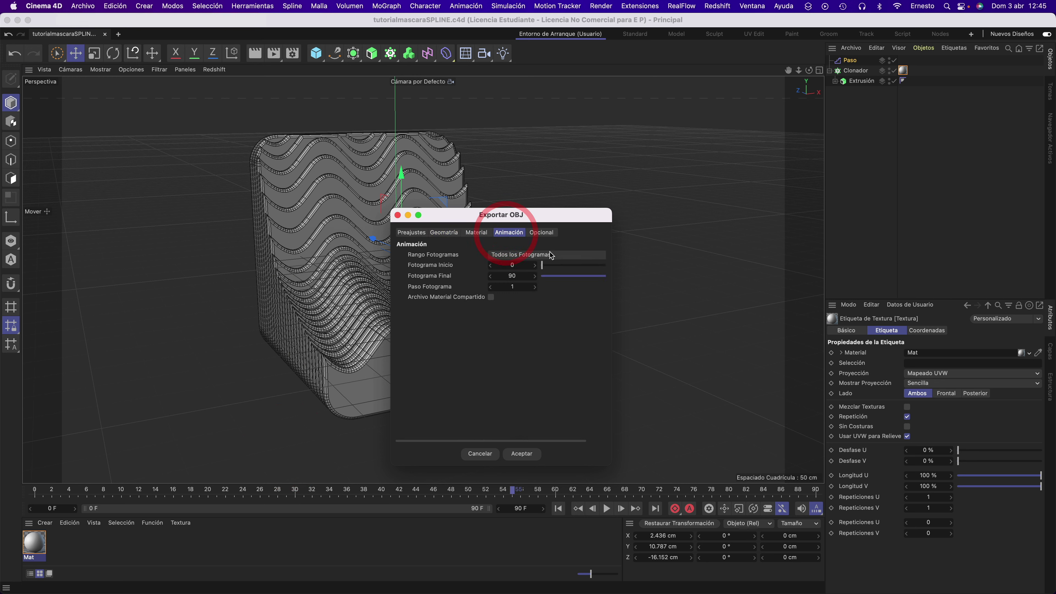
{"action": "left_click", "coordinate": [536, 255]}
{"action": "left_click", "coordinate": [516, 297]}
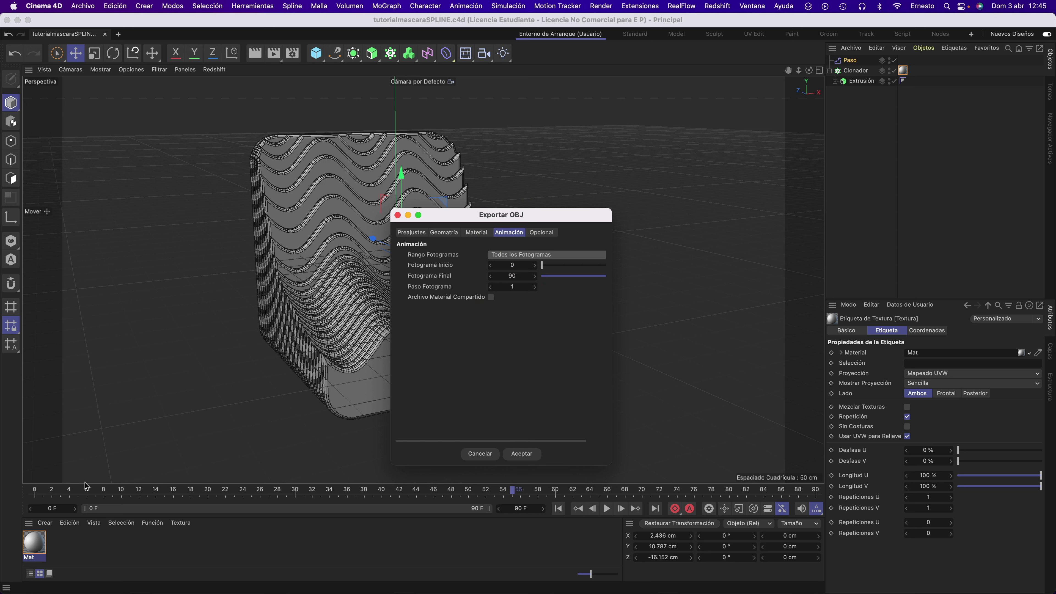
{"action": "left_click", "coordinate": [471, 234]}
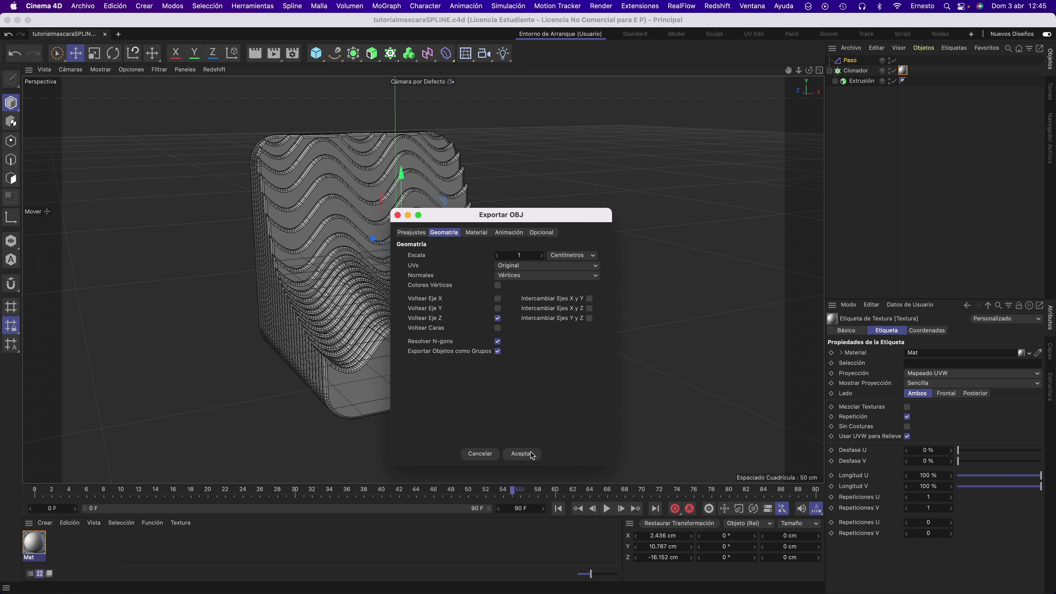
{"action": "left_click", "coordinate": [522, 453]}
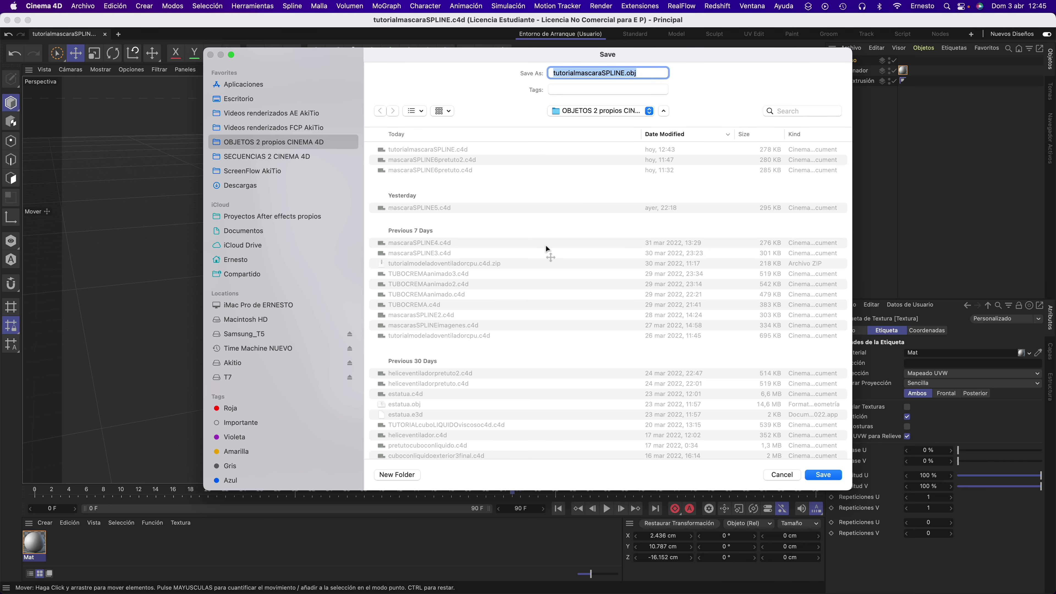
Save the OBJ sequence into a new TUTORIALmascaraSPLINEsecuencia folder inside SECUENCIAS 2 CINEMA 4D
{"action": "left_click", "coordinate": [252, 157]}
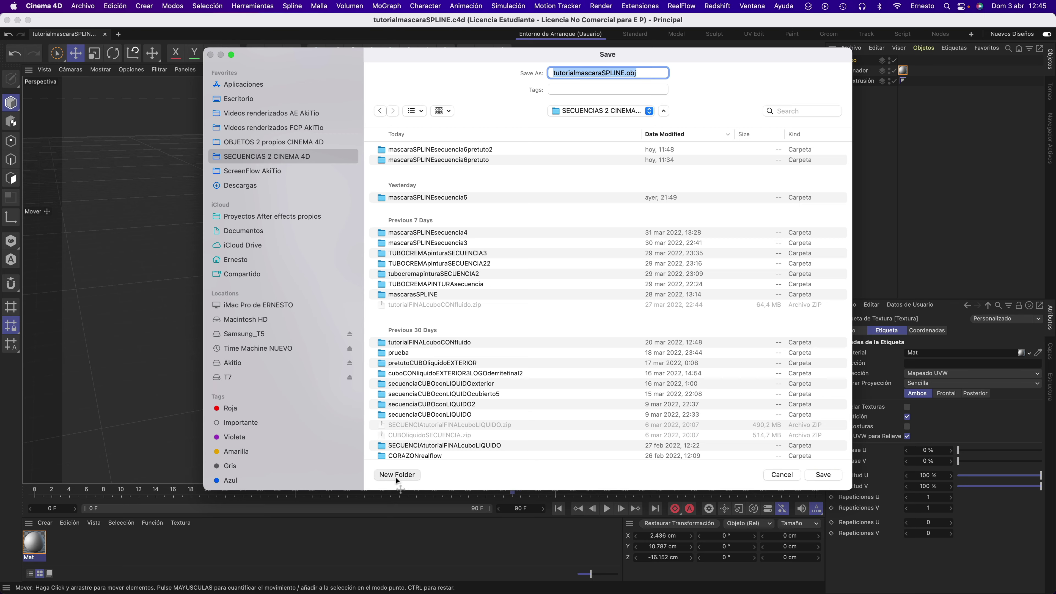
{"action": "left_click", "coordinate": [395, 475]}
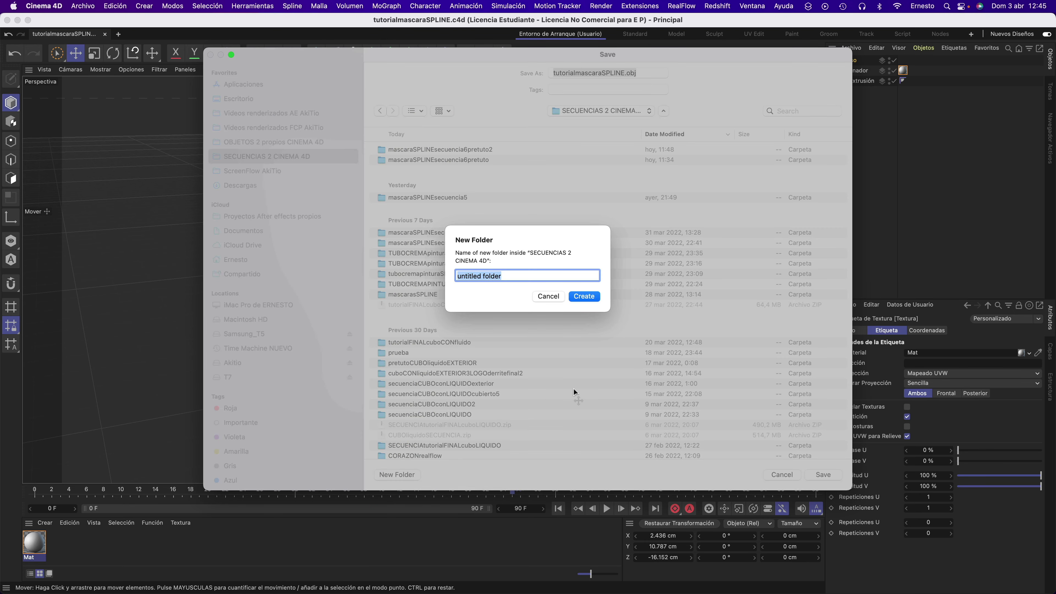
{"action": "type", "text": "TUTORIALmascaraSPLINEsecuencia"}
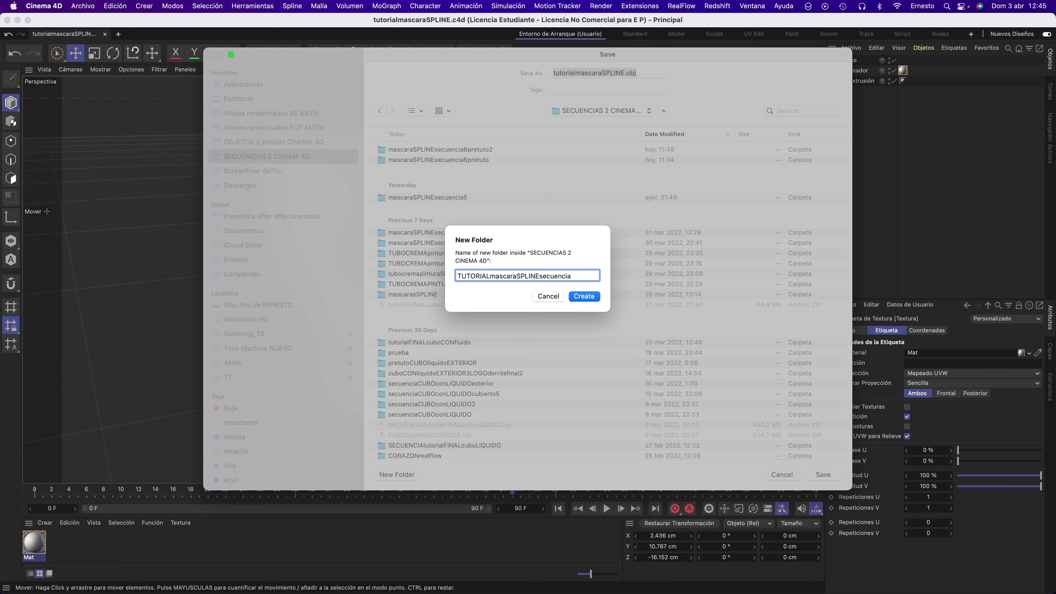
{"action": "left_click", "coordinate": [584, 296]}
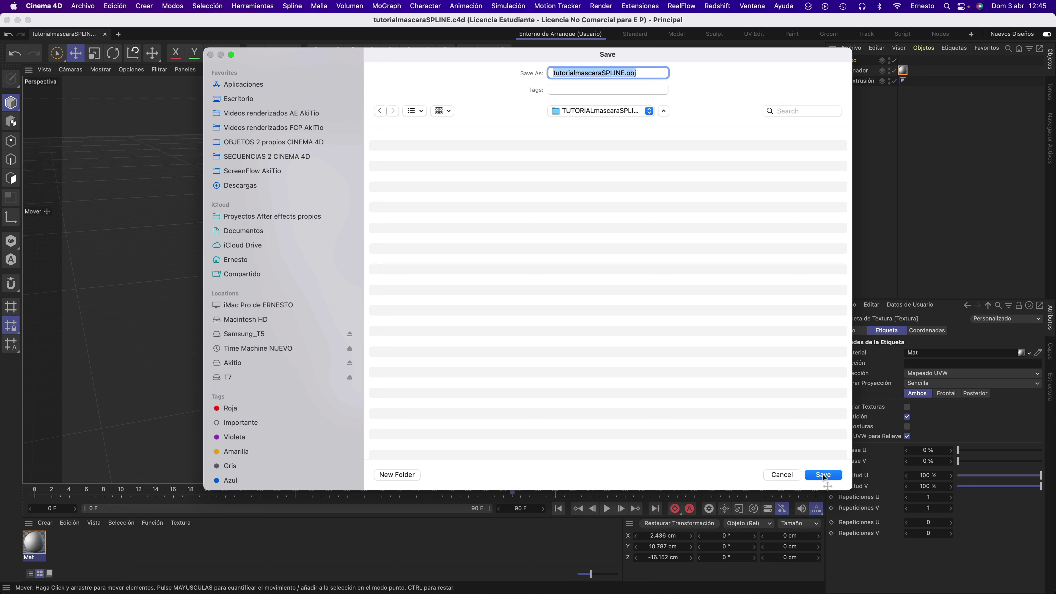
{"action": "left_click", "coordinate": [822, 475]}
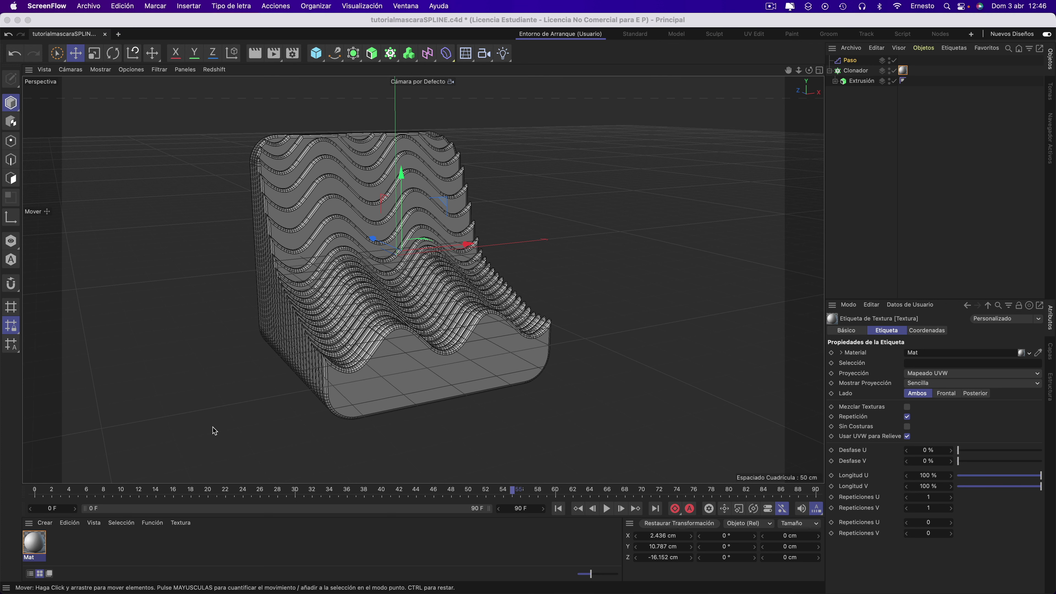
Check the sequence folder's info in Finder (183 items, 159.6 MB), then close Finder
{"action": "left_click", "coordinate": [90, 589]}
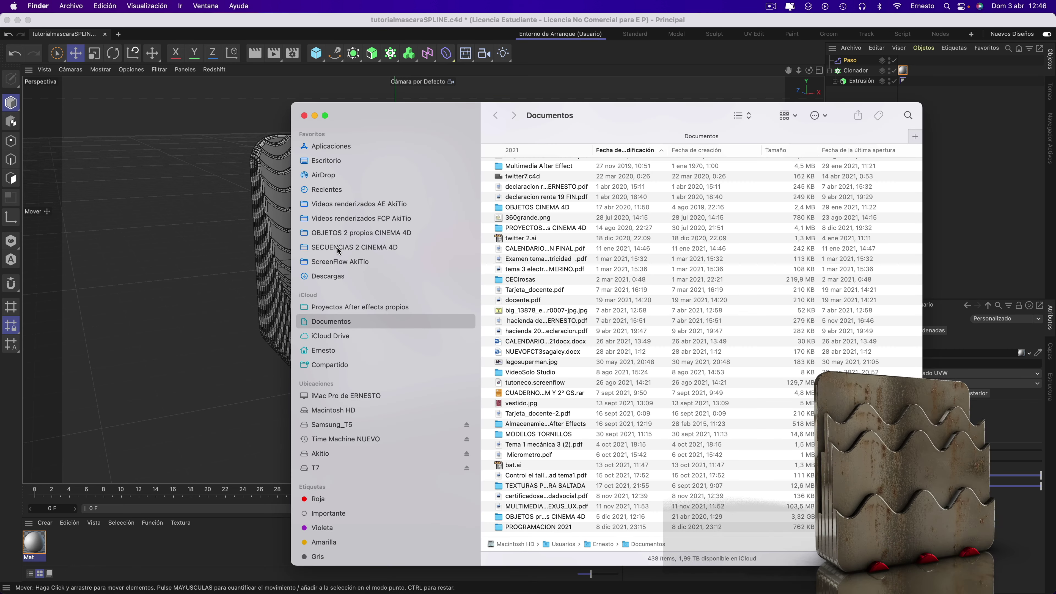
{"action": "left_click", "coordinate": [345, 247]}
{"action": "left_click", "coordinate": [566, 167]}
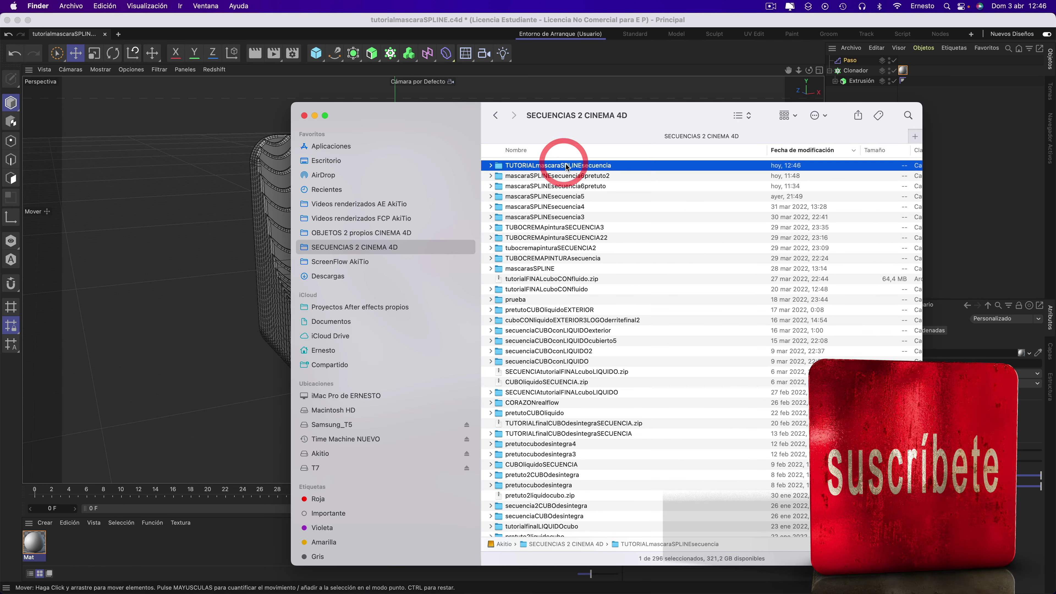
{"action": "right_click", "coordinate": [567, 166]}
{"action": "left_click", "coordinate": [583, 203]}
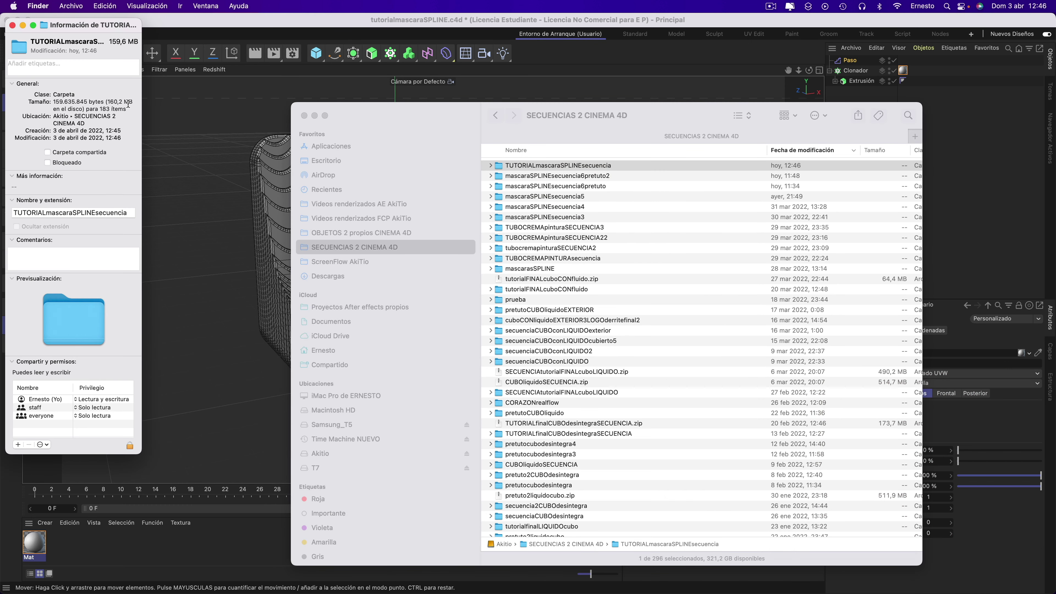
{"action": "left_click", "coordinate": [12, 26]}
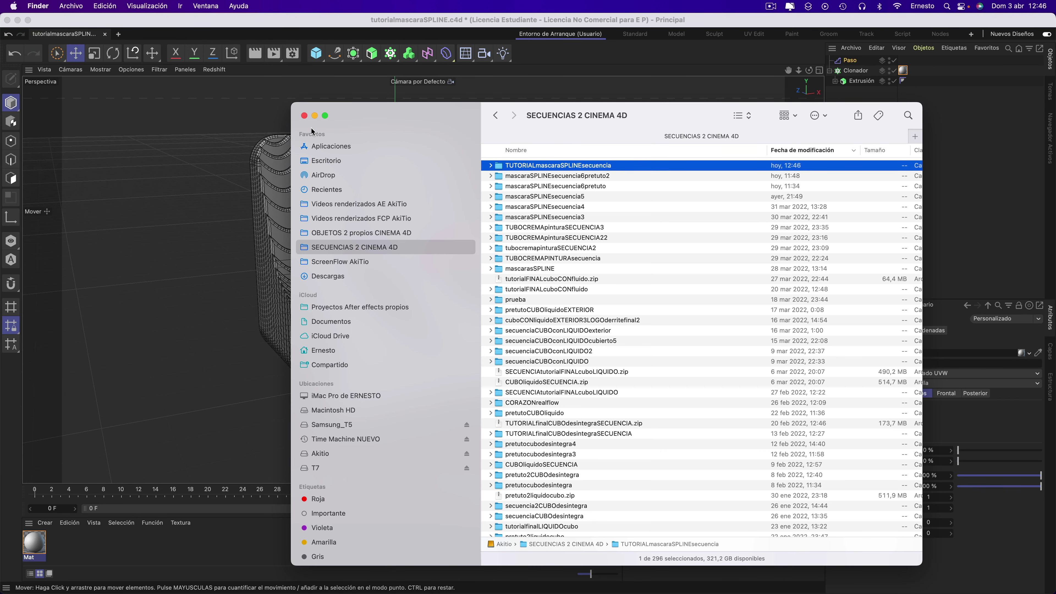
{"action": "left_click", "coordinate": [304, 116]}
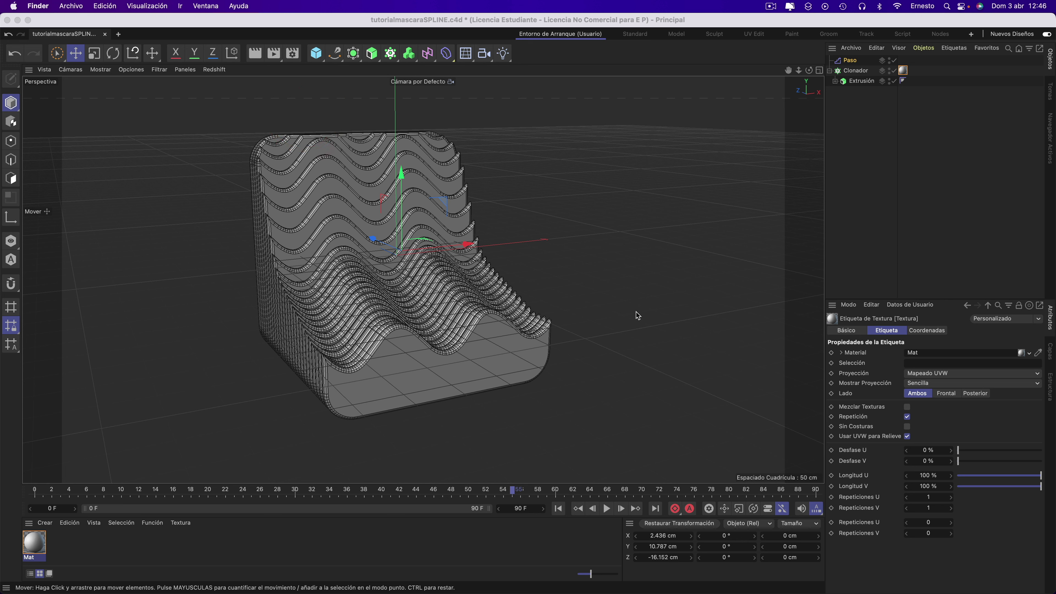
In After Effects, discard the old project and create Comp 1 at 2560×1440, 30 fps, 20 seconds
{"action": "left_click", "coordinate": [776, 587]}
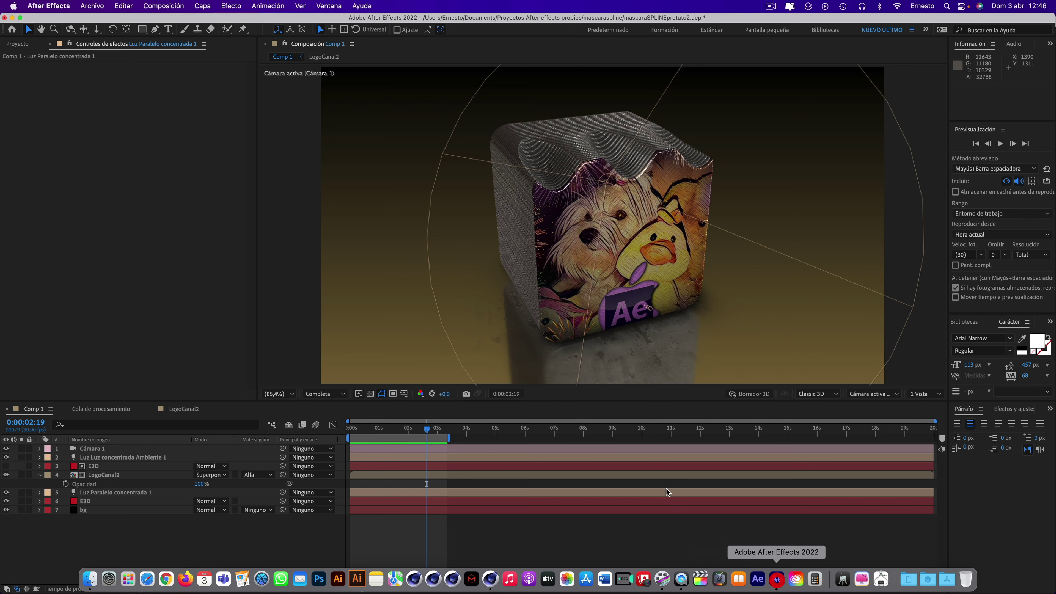
{"action": "left_click", "coordinate": [99, 8]}
{"action": "mouse_move", "coordinate": [91, 22]}
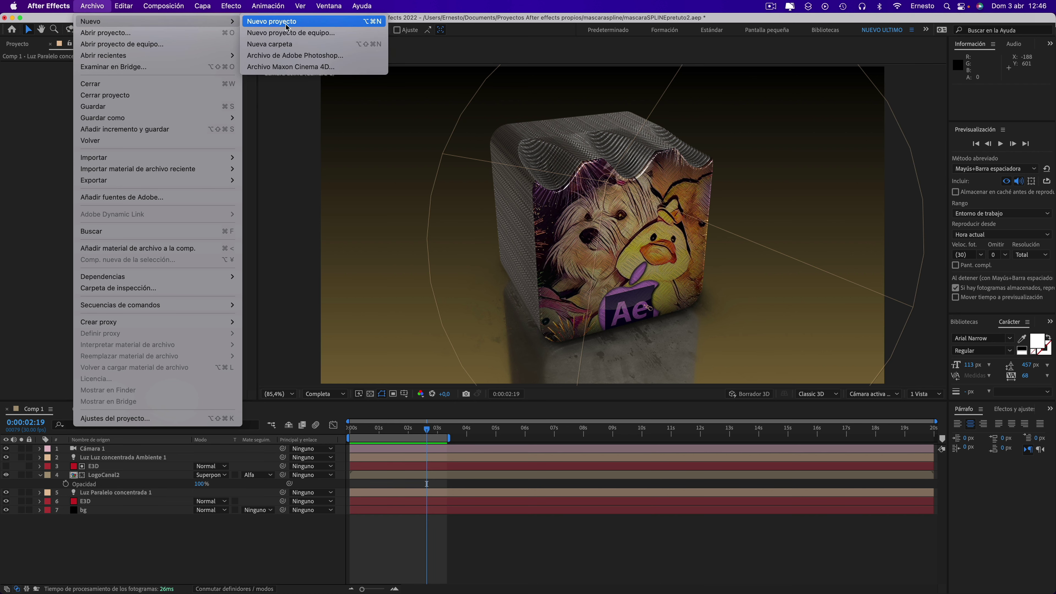
{"action": "left_click", "coordinate": [286, 22]}
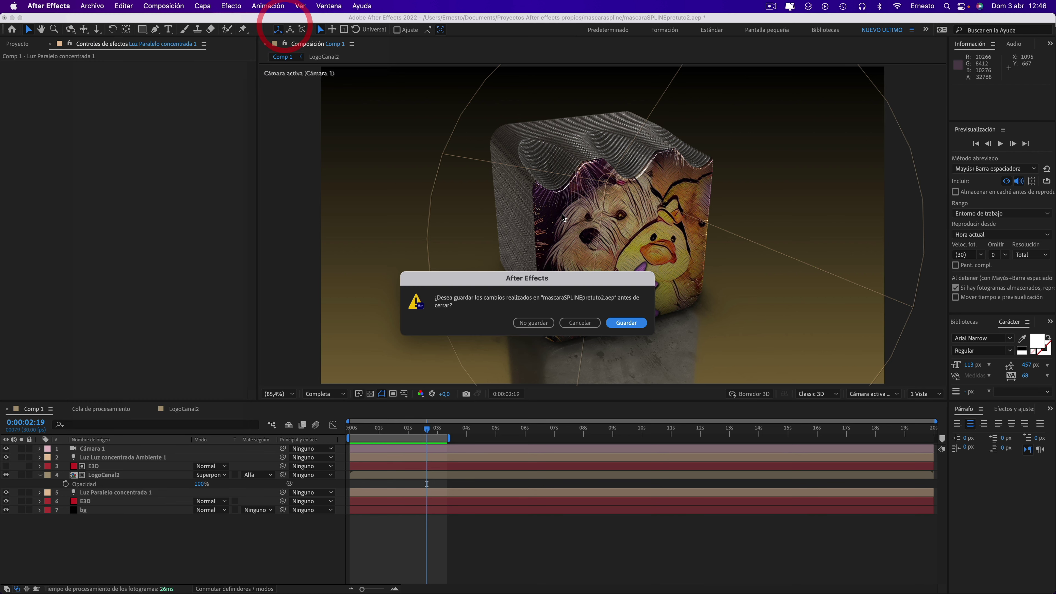
{"action": "left_click", "coordinate": [536, 323]}
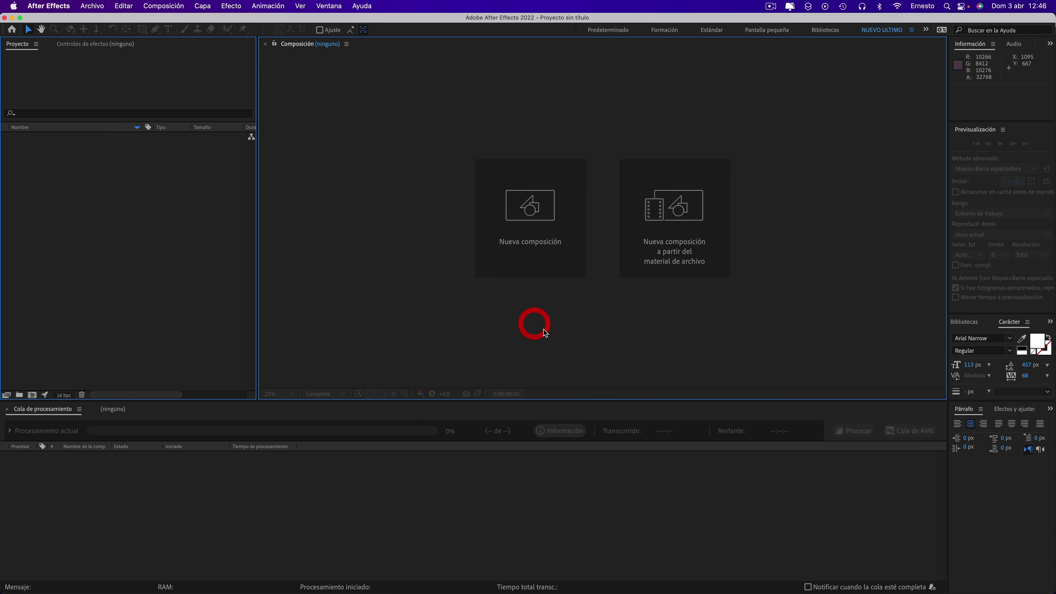
{"action": "left_click", "coordinate": [527, 217]}
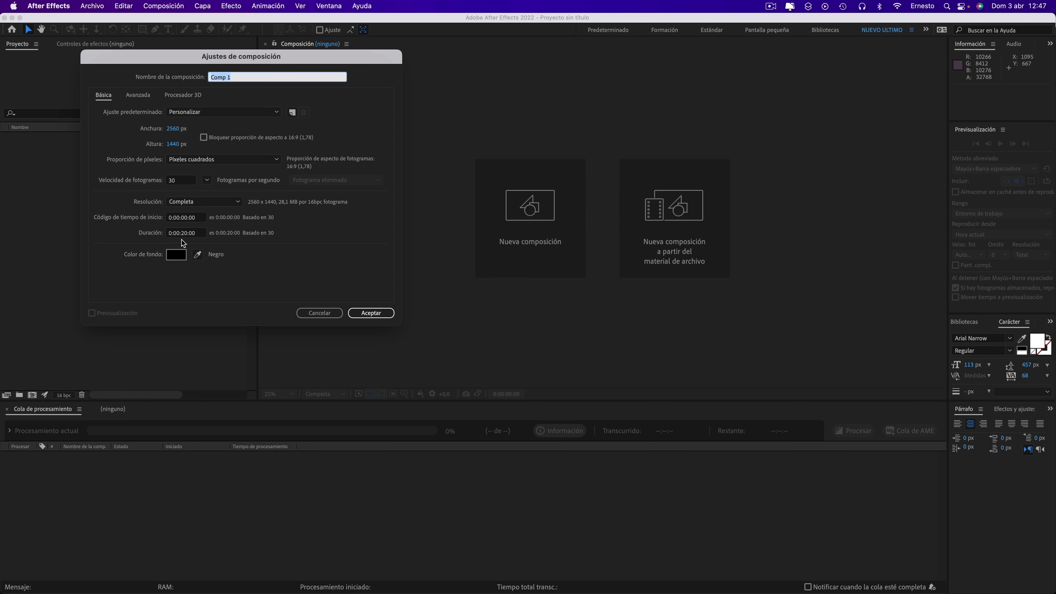
{"action": "left_click", "coordinate": [381, 314]}
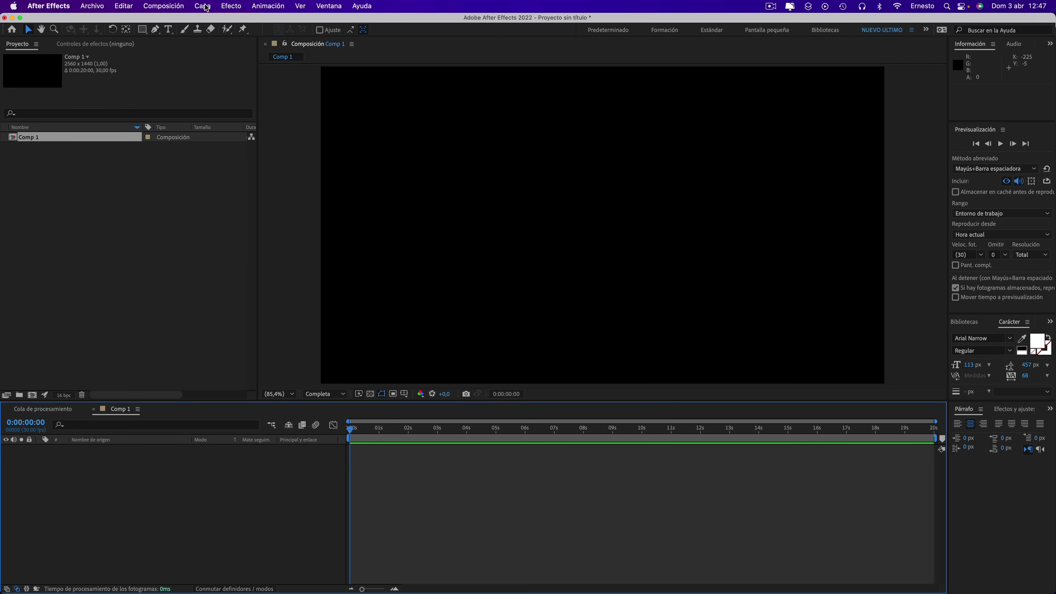
Add a pure red solid layer named E3D to Comp 1
{"action": "left_click", "coordinate": [205, 7]}
{"action": "mouse_move", "coordinate": [205, 22]}
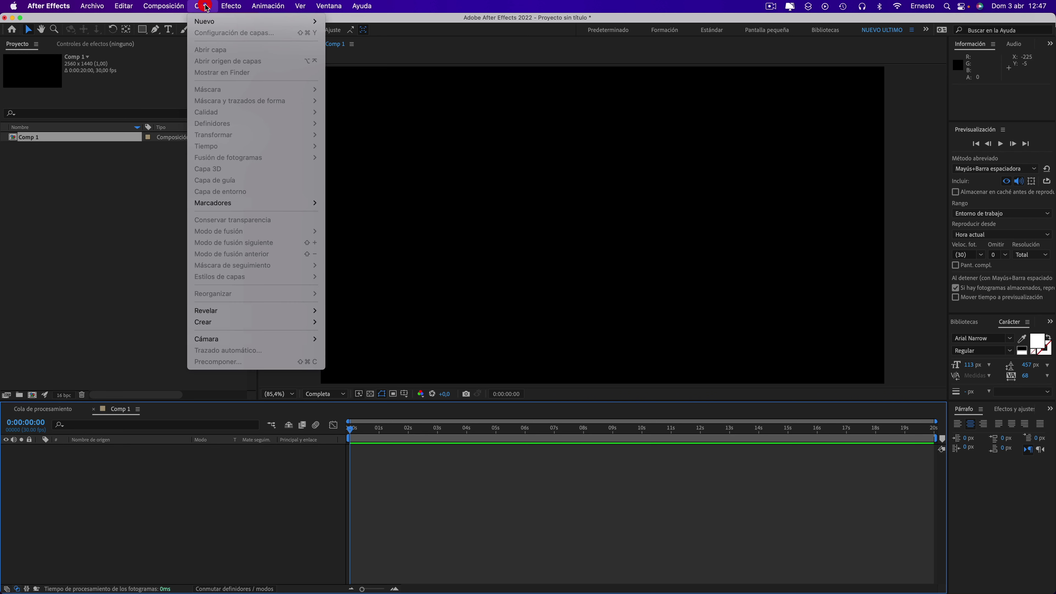
{"action": "left_click", "coordinate": [339, 32]}
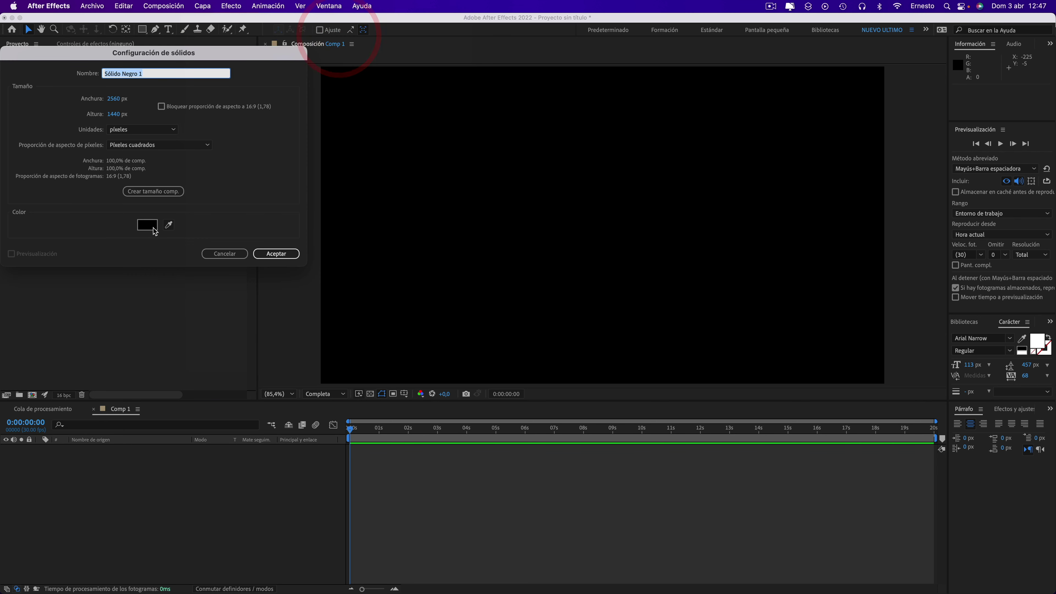
{"action": "left_click", "coordinate": [146, 226]}
{"action": "left_click_drag", "start_coordinate": [118, 129], "coordinate": [193, 79]}
{"action": "left_click", "coordinate": [235, 85]}
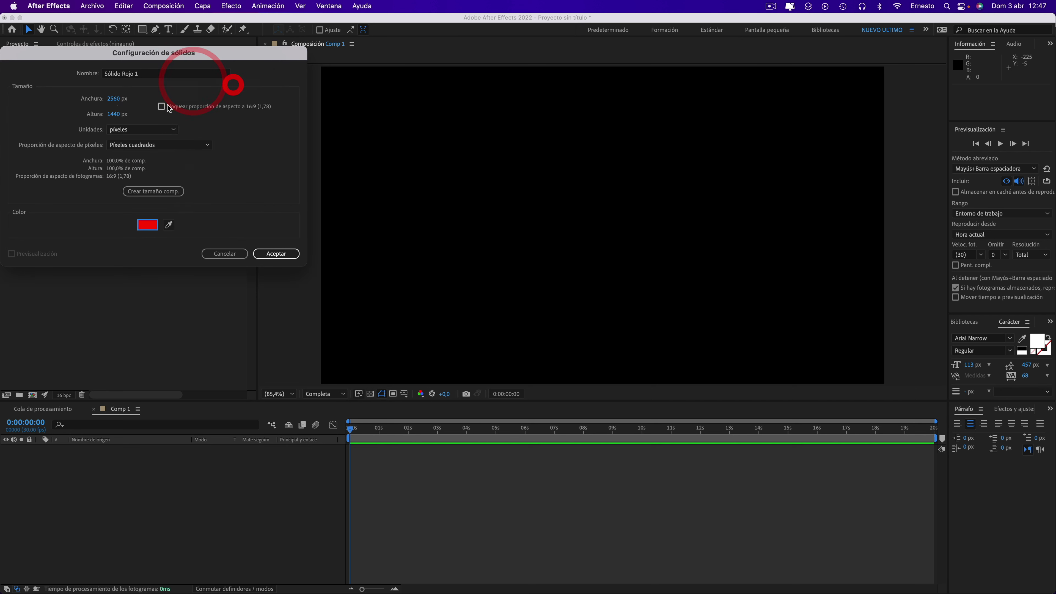
{"action": "left_click", "coordinate": [154, 73]}
{"action": "left_click", "coordinate": [27, 68]}
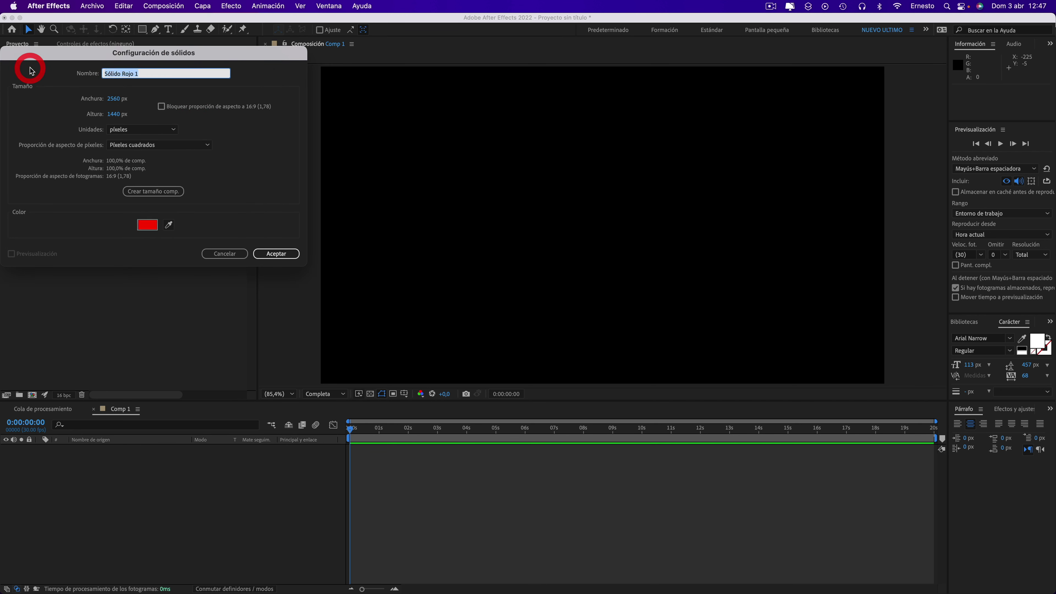
{"action": "type", "text": "E3D"}
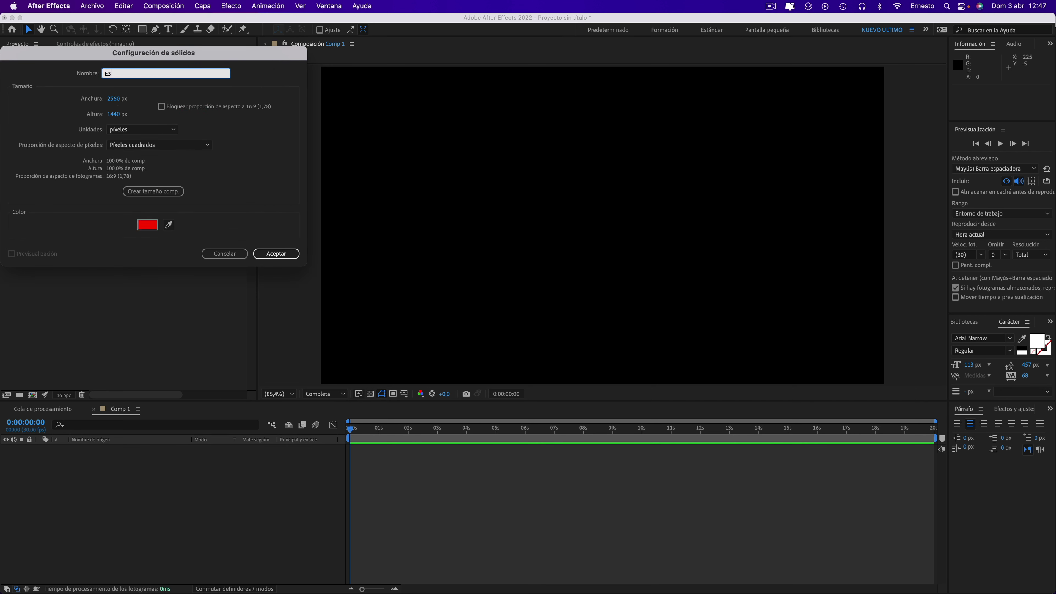
{"action": "left_click", "coordinate": [280, 254]}
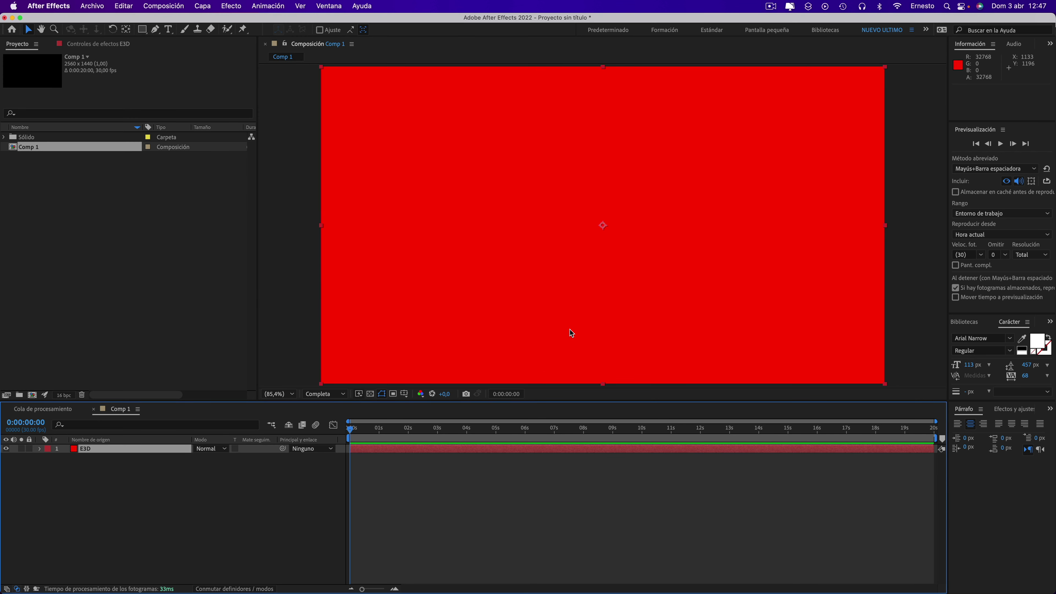
Apply the Video Copilot Element effect to the E3D layer and show its effect controls
{"action": "left_click", "coordinate": [233, 5]}
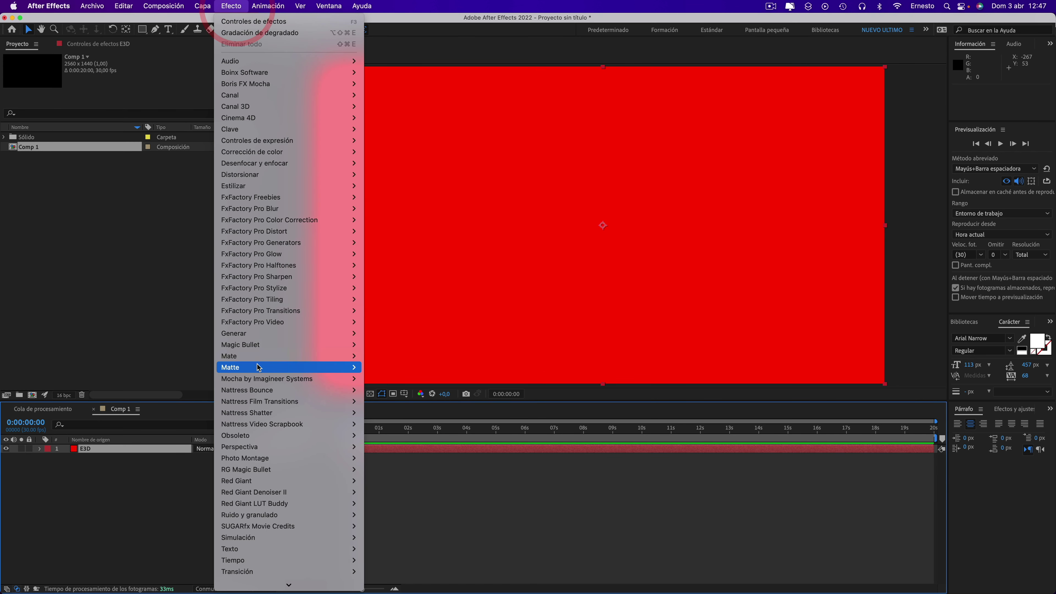
{"action": "mouse_move", "coordinate": [243, 549]}
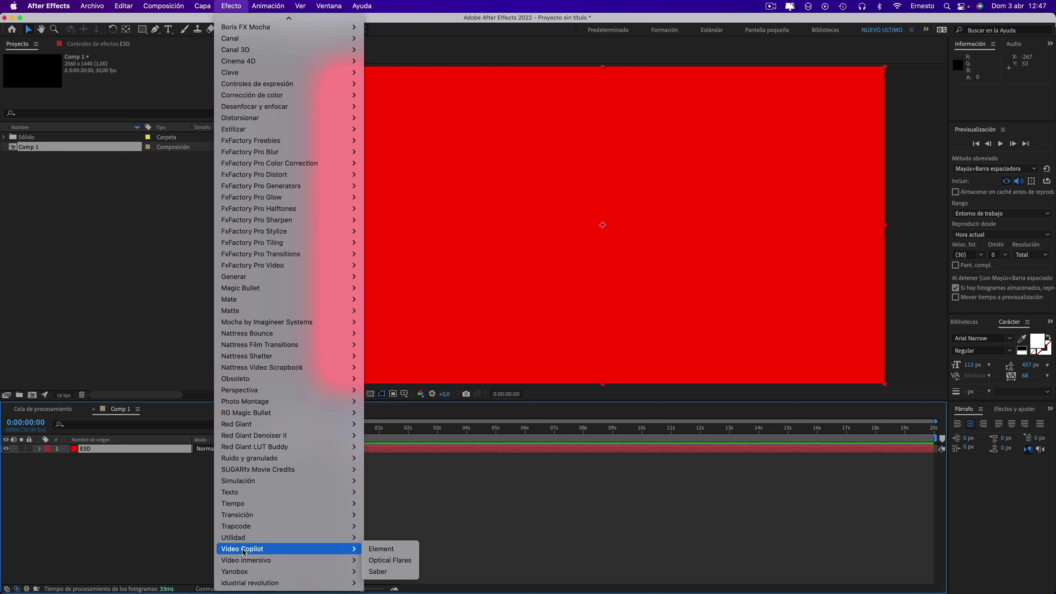
{"action": "left_click", "coordinate": [382, 550]}
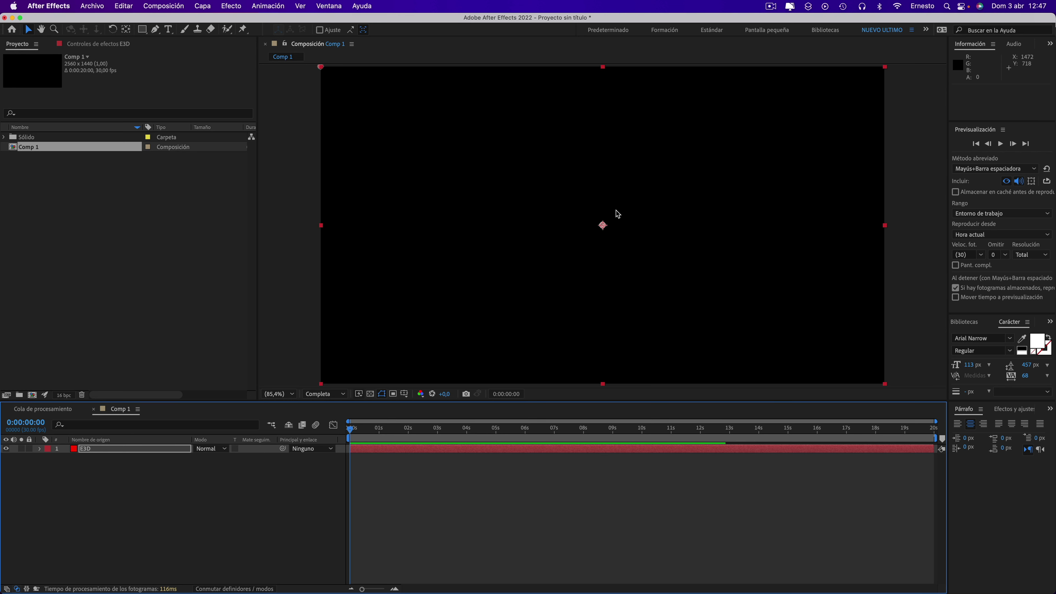
{"action": "left_click", "coordinate": [98, 44]}
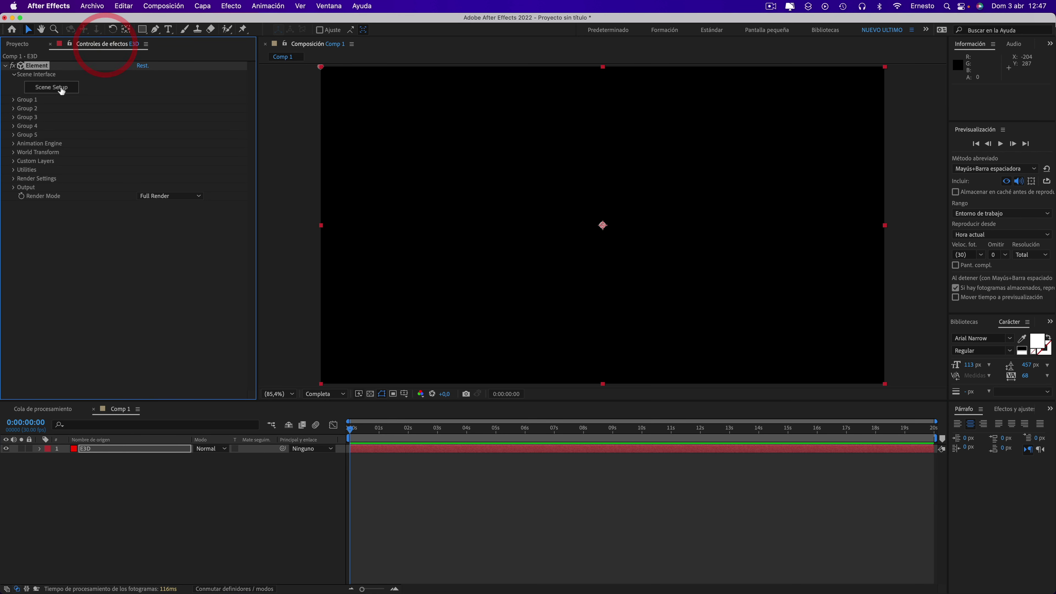
Open Element's Scene Setup and start a 3D Sequence import
{"action": "left_click", "coordinate": [52, 87]}
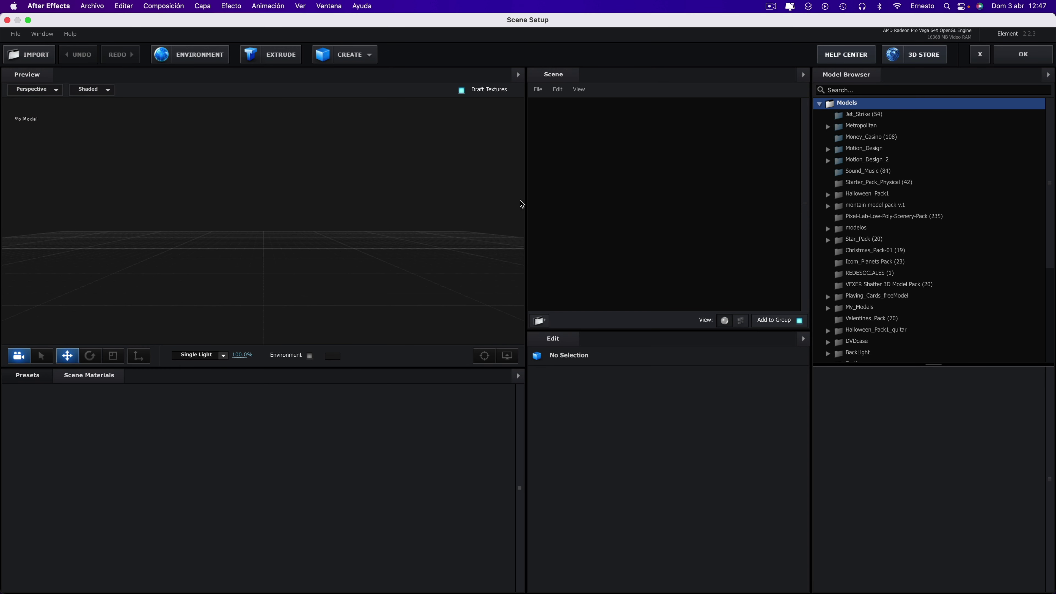
{"action": "left_click", "coordinate": [15, 34]}
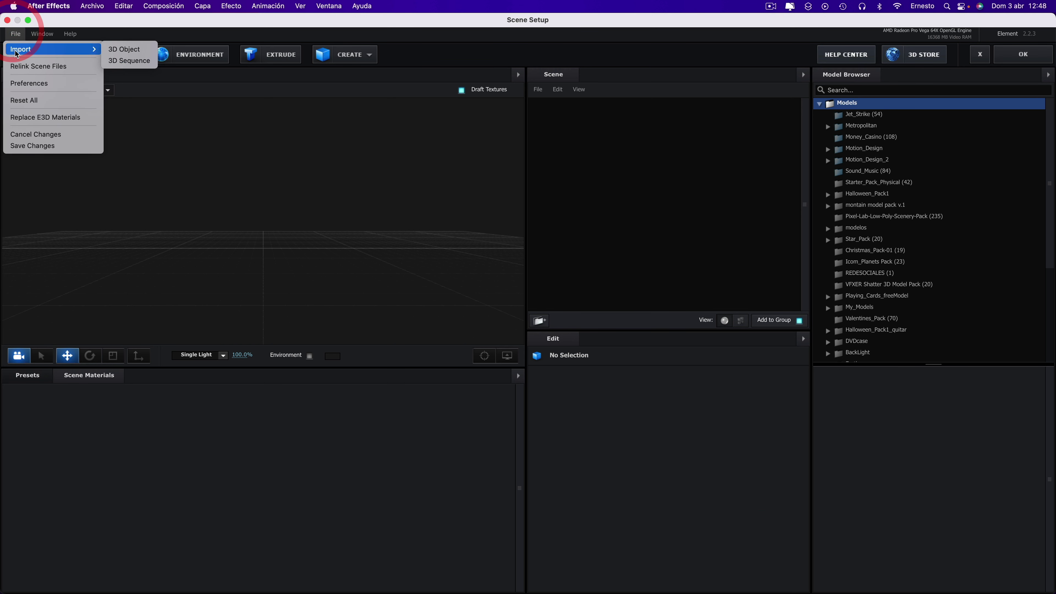
{"action": "left_click", "coordinate": [129, 60]}
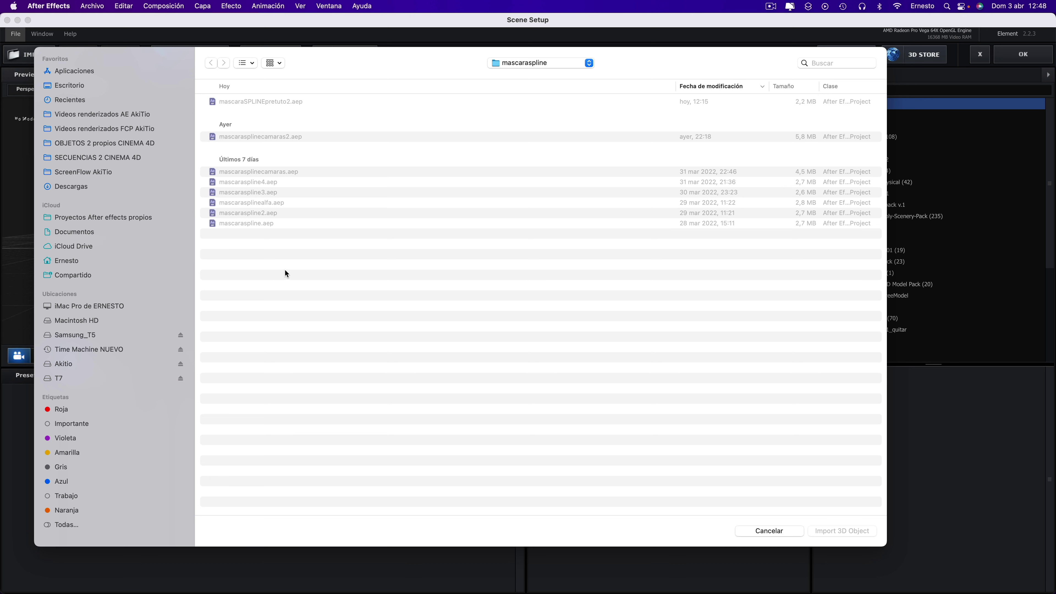
Choose tutorialmascaraSPLINE_0000.obj from the TUTORIALmascaraSPLINEsecuencia folder for import
{"action": "left_click", "coordinate": [91, 160]}
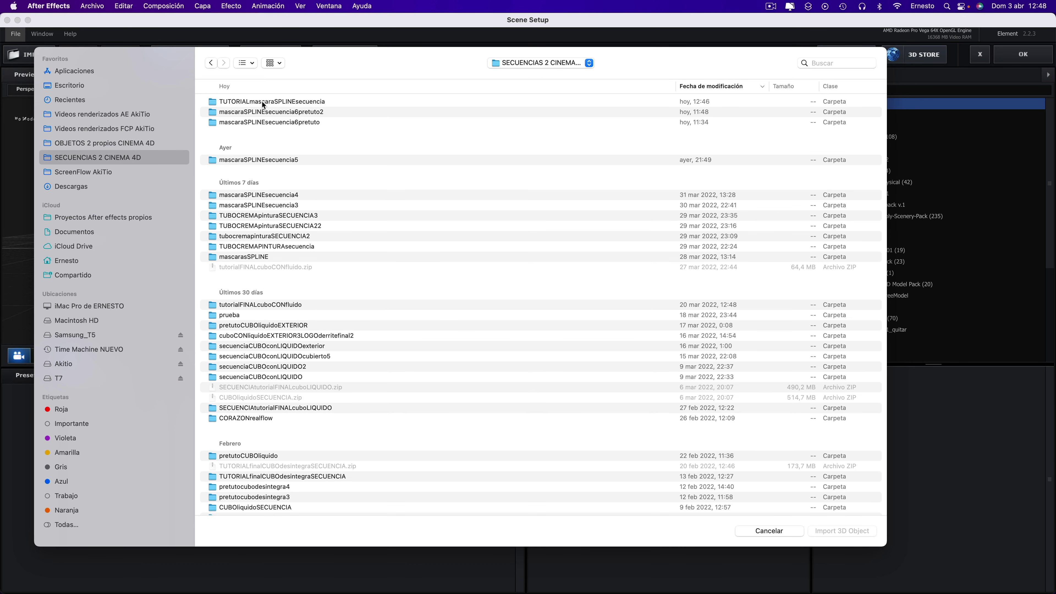
{"action": "double_click", "coordinate": [263, 101]}
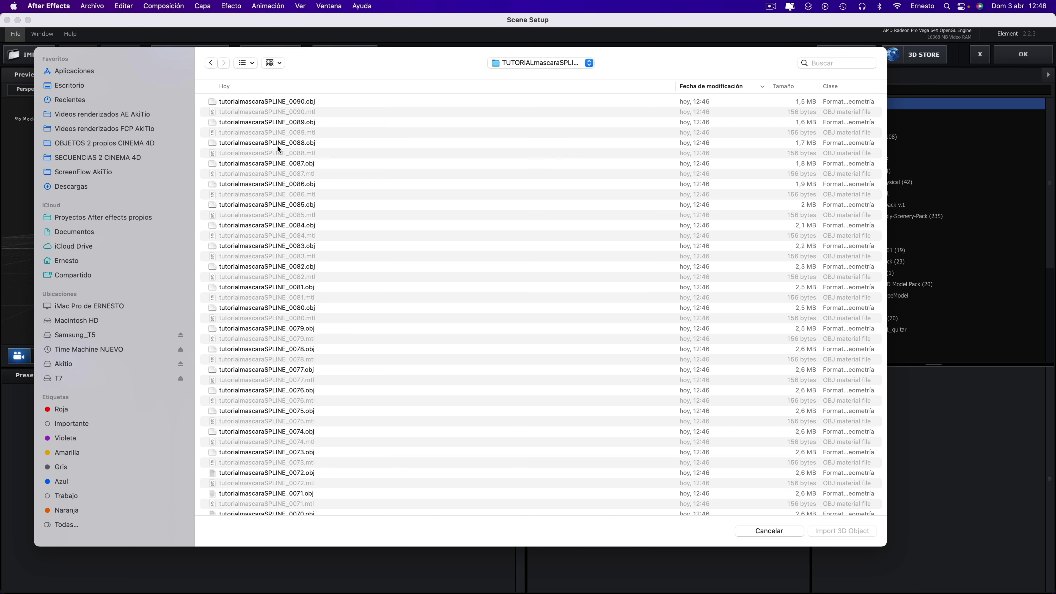
{"action": "scroll", "coordinate": [287, 266], "scroll_direction": "down", "scroll_amount": 2}
{"action": "scroll", "coordinate": [284, 279], "scroll_direction": "down", "scroll_amount": 10}
{"action": "scroll", "coordinate": [276, 299], "scroll_direction": "down", "scroll_amount": 10}
{"action": "scroll", "coordinate": [329, 463], "scroll_direction": "down", "scroll_amount": 10}
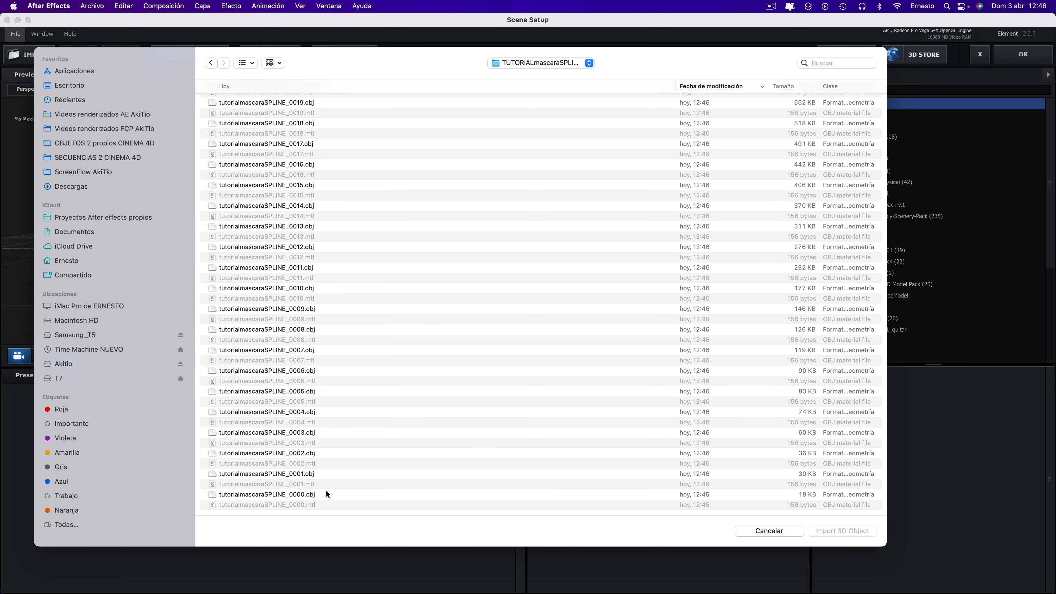
{"action": "left_click", "coordinate": [282, 496]}
{"action": "left_click", "coordinate": [841, 530]}
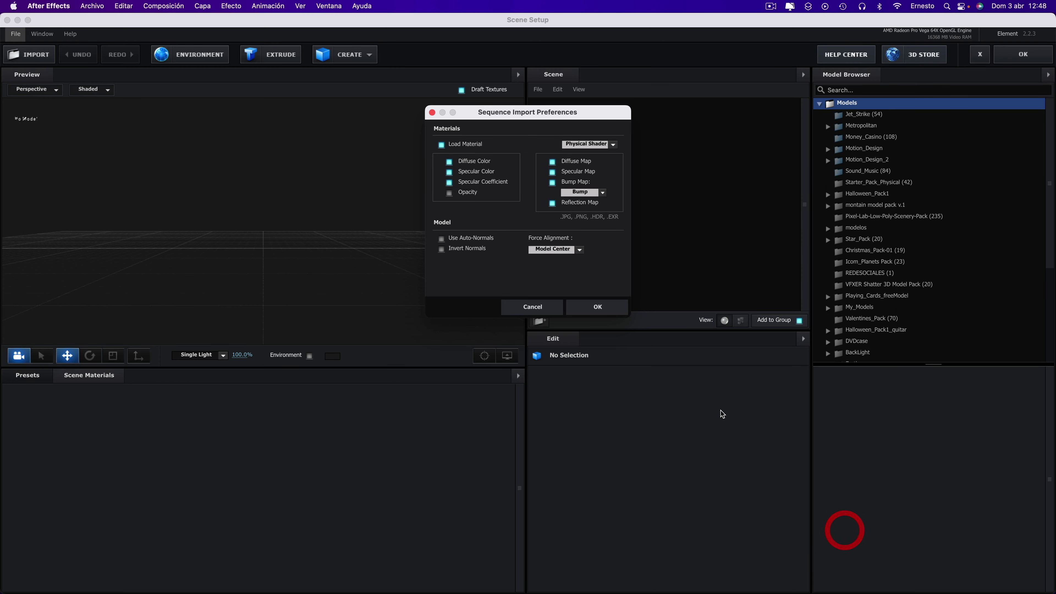
Confirm the sequence import and check its baked animation runs from frame 1 to 91
{"action": "left_click", "coordinate": [597, 306]}
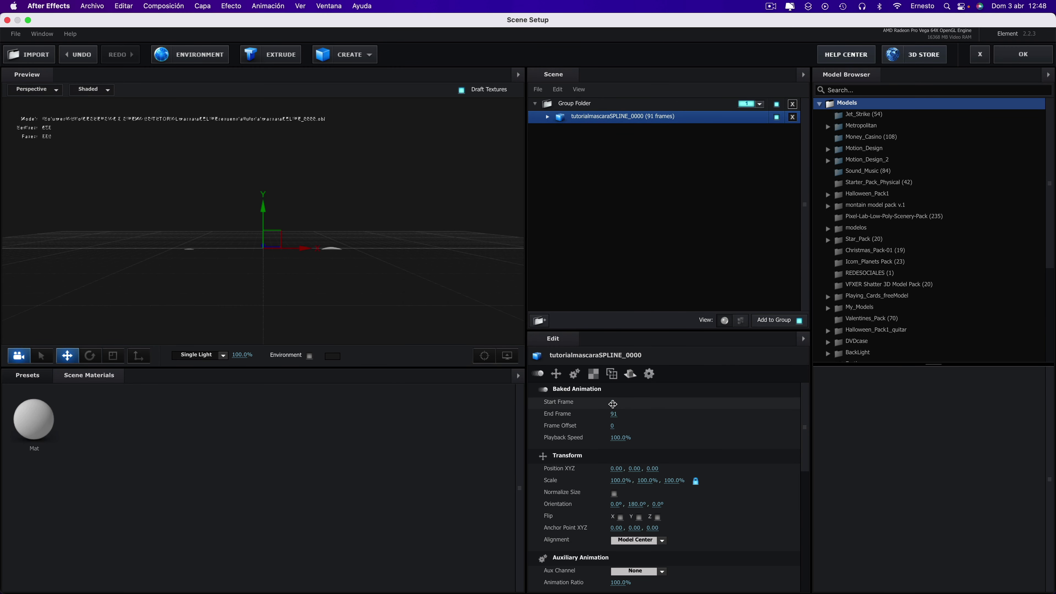
{"action": "left_click_drag", "start_coordinate": [612, 404], "coordinate": [631, 405]}
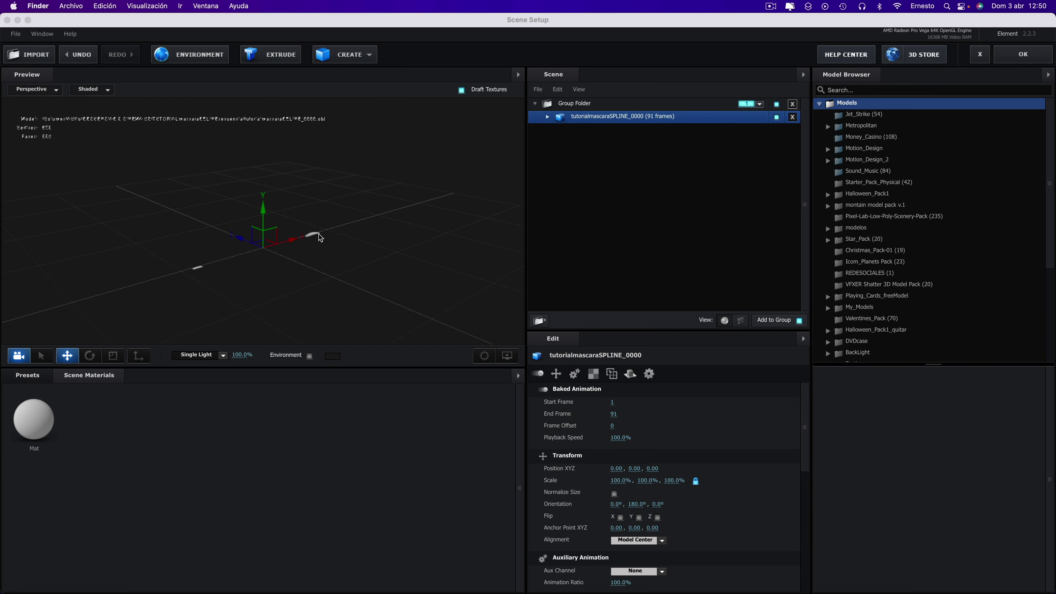
{"action": "left_click", "coordinate": [648, 401]}
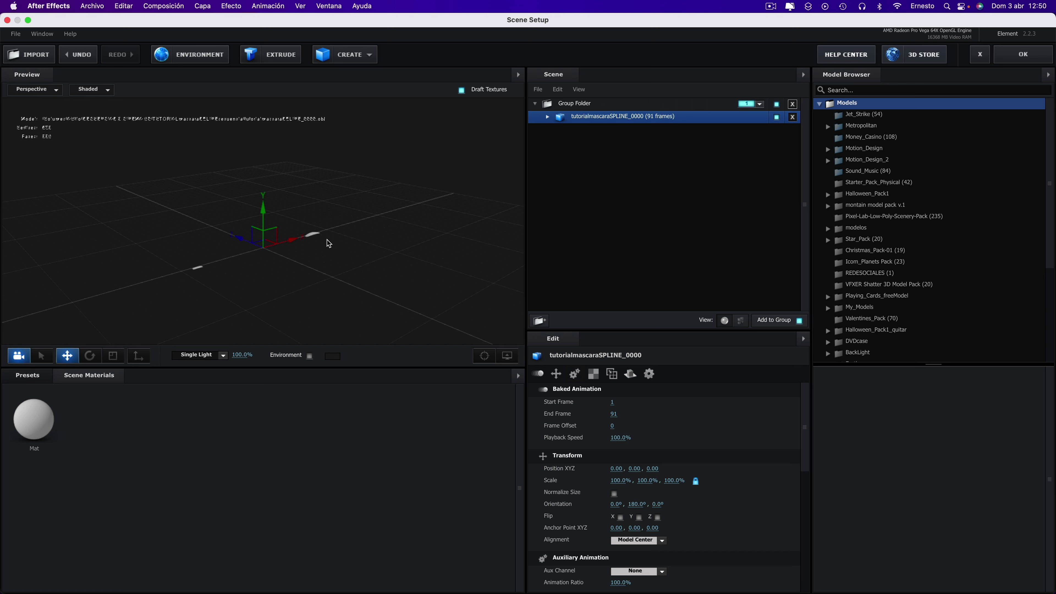
{"action": "left_click", "coordinate": [15, 34]}
{"action": "mouse_move", "coordinate": [21, 48]}
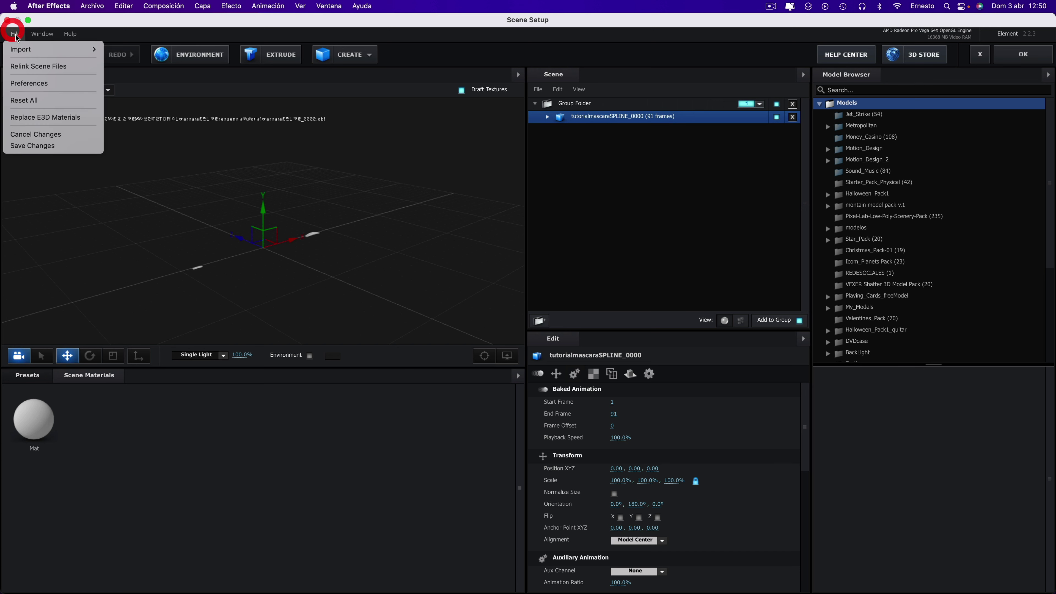
{"action": "left_click", "coordinate": [357, 199]}
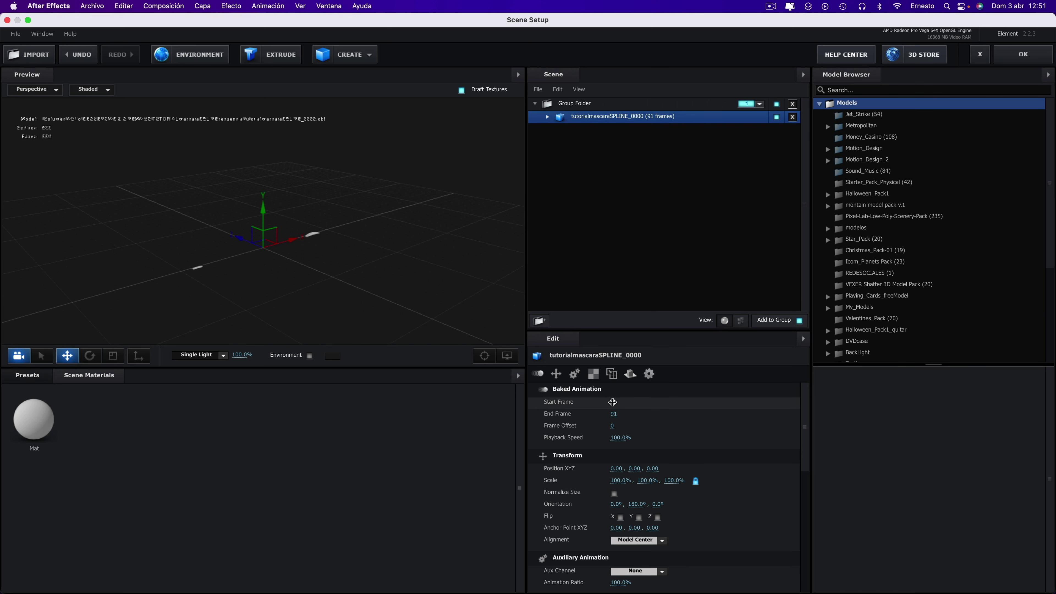
Set the wave model's baked animation start frame to 32 and expand the Materials presets
{"action": "mouse_move", "coordinate": [613, 402]}
{"action": "left_mouse_down"}
{"action": "mouse_move", "coordinate": [582, 401]}
{"action": "mouse_move", "coordinate": [719, 404]}
{"action": "mouse_move", "coordinate": [562, 402]}
{"action": "mouse_move", "coordinate": [641, 400]}
{"action": "left_mouse_up"}
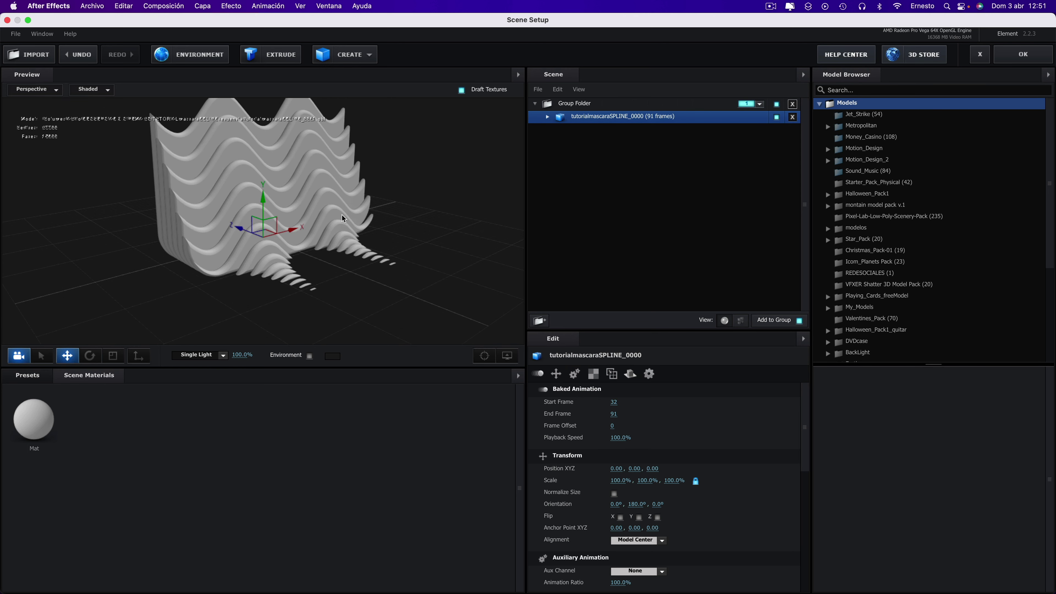
{"action": "left_click", "coordinate": [343, 219]}
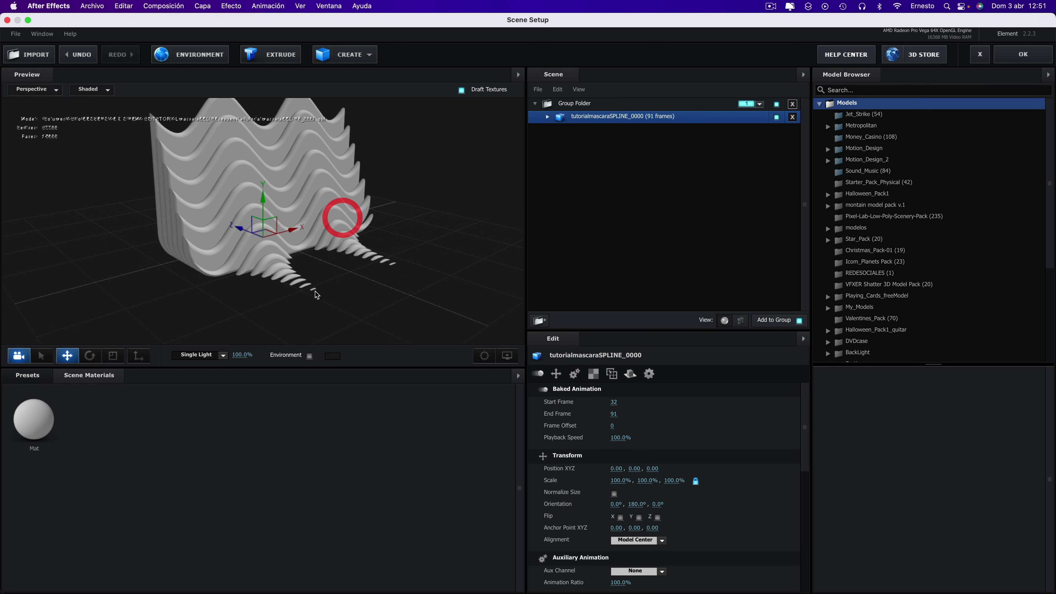
{"action": "left_click", "coordinate": [40, 376]}
{"action": "left_click", "coordinate": [37, 411]}
Apply the Pro_Shaders_2 Metal preset clean_metal_plate to the wave model
{"action": "left_click", "coordinate": [59, 436]}
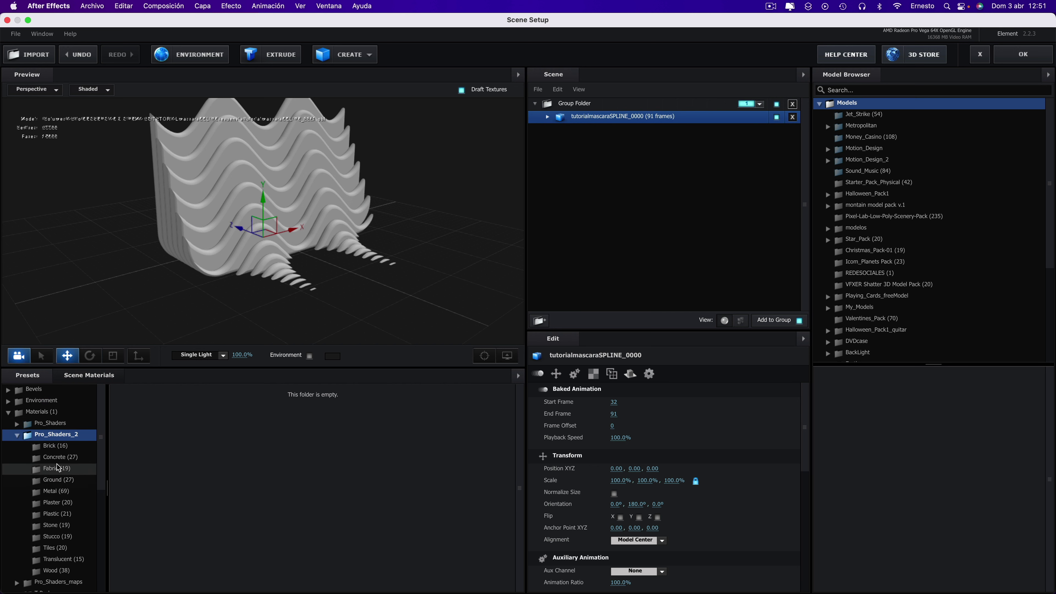
{"action": "left_click", "coordinate": [56, 491]}
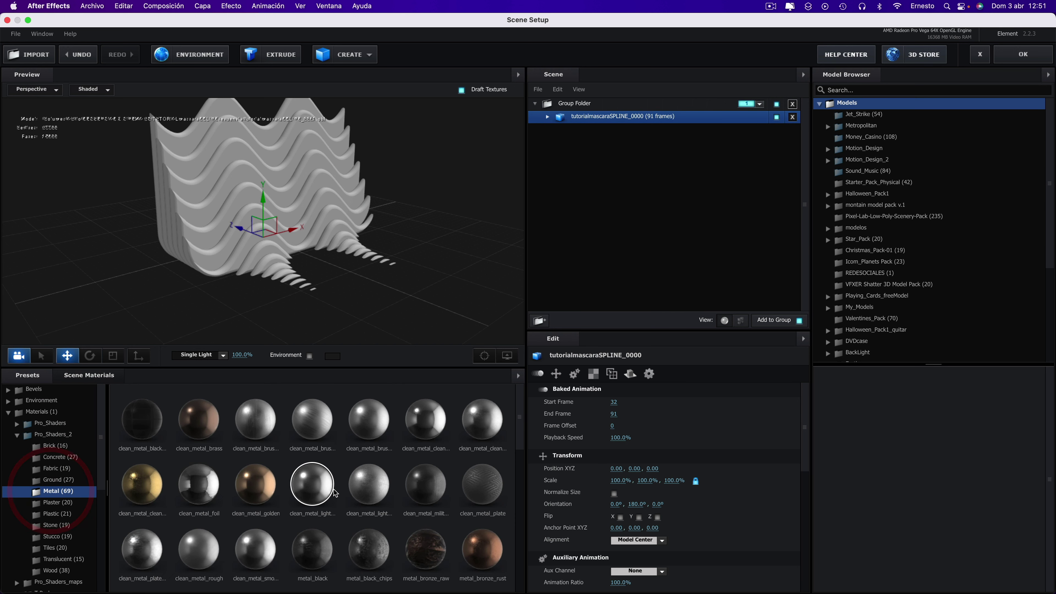
{"action": "left_click_drag", "start_coordinate": [482, 484], "coordinate": [273, 166]}
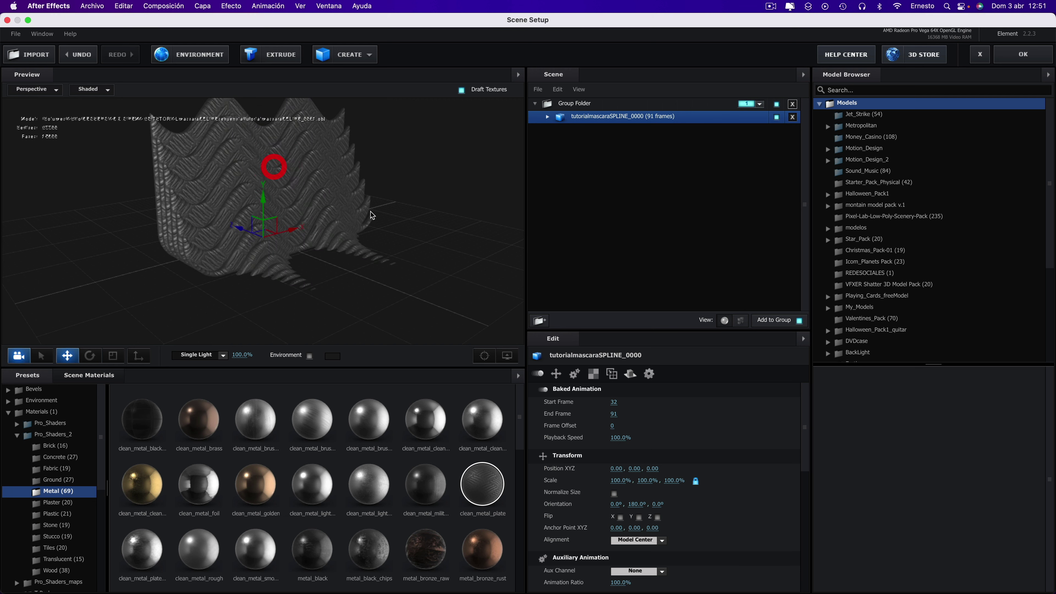
{"action": "scroll", "coordinate": [336, 210], "scroll_direction": "up", "scroll_amount": 3}
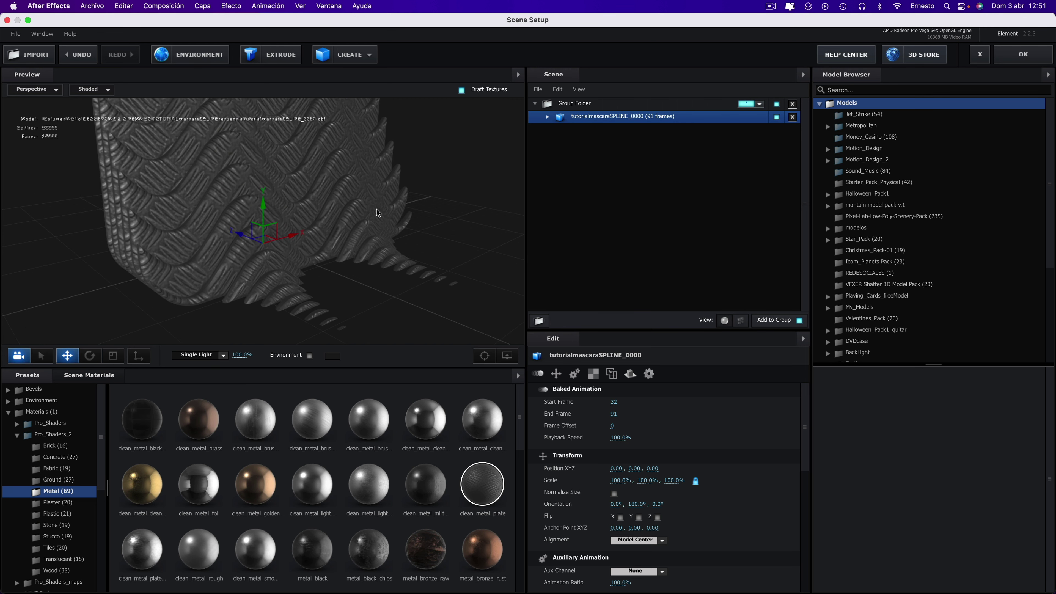
{"action": "left_click_drag", "start_coordinate": [378, 212], "coordinate": [376, 231]}
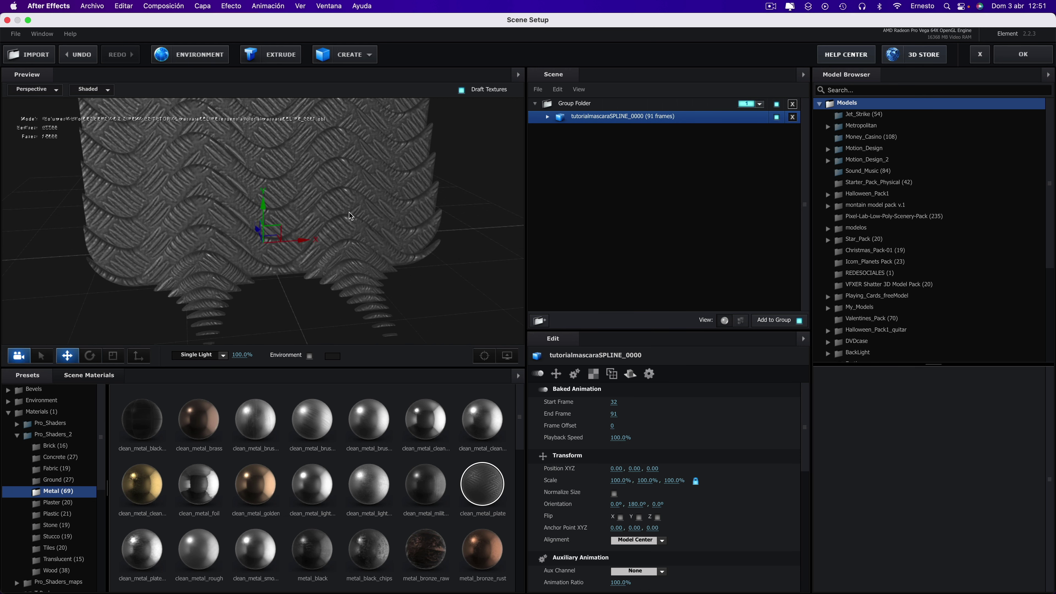
Set clean_metal_plate's glossiness texture to 60% and reset the animation start frame to 1
{"action": "left_click", "coordinate": [548, 116]}
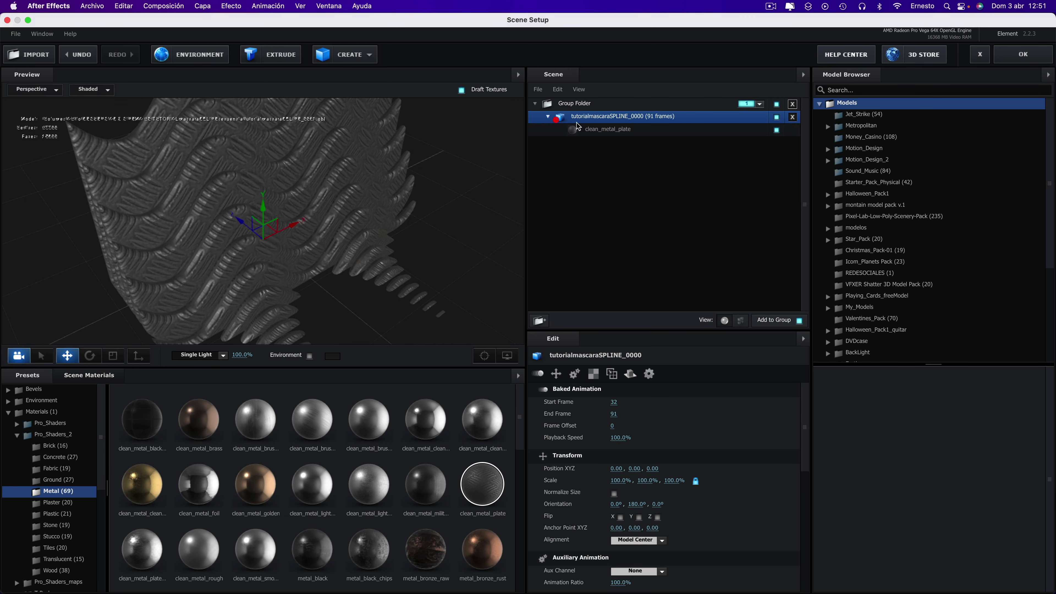
{"action": "left_click", "coordinate": [605, 130]}
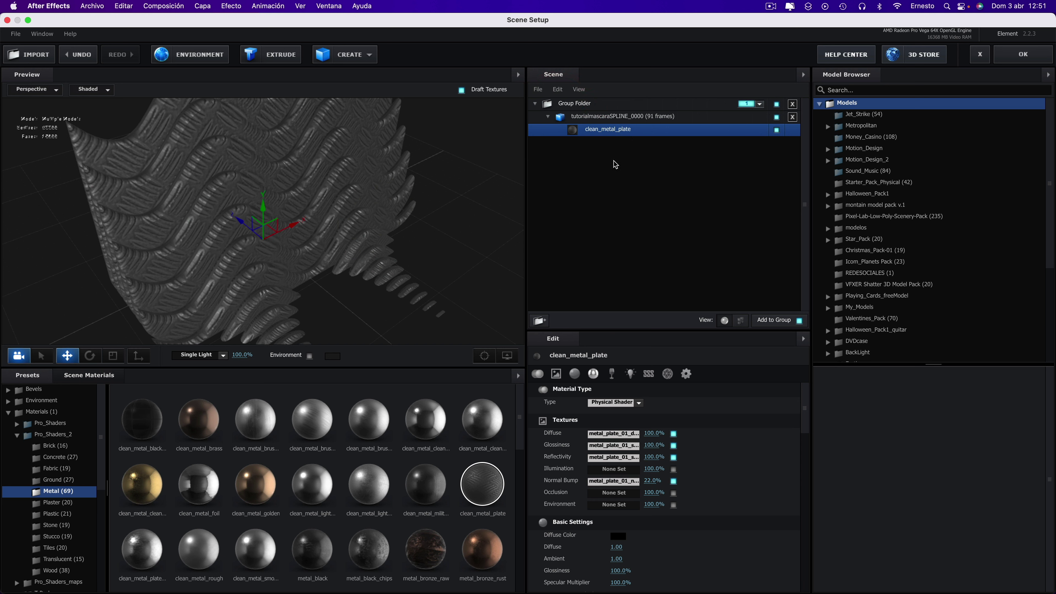
{"action": "left_click", "coordinate": [612, 117]}
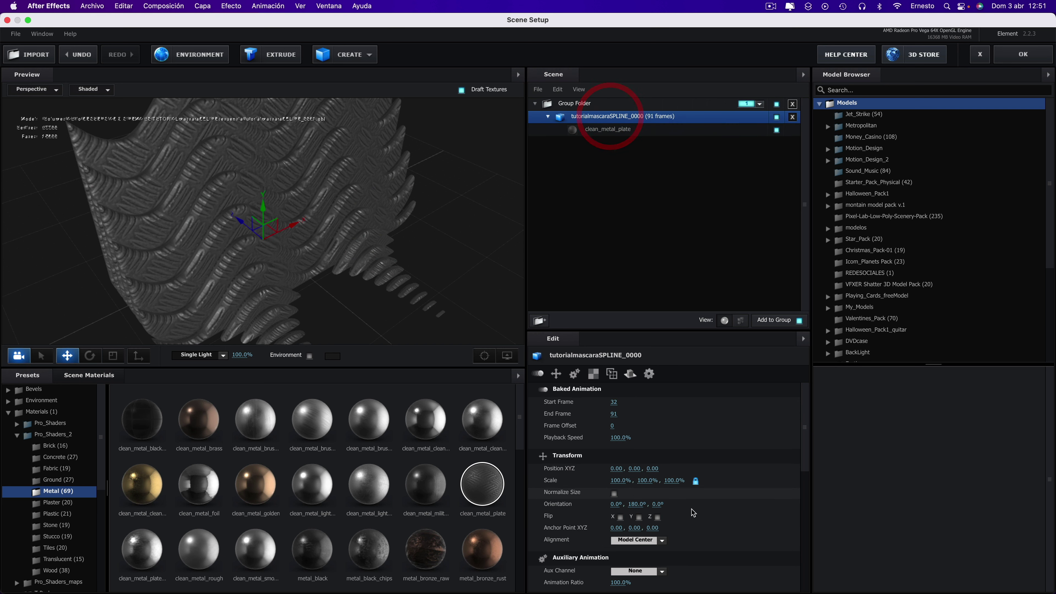
{"action": "left_click", "coordinate": [608, 131]}
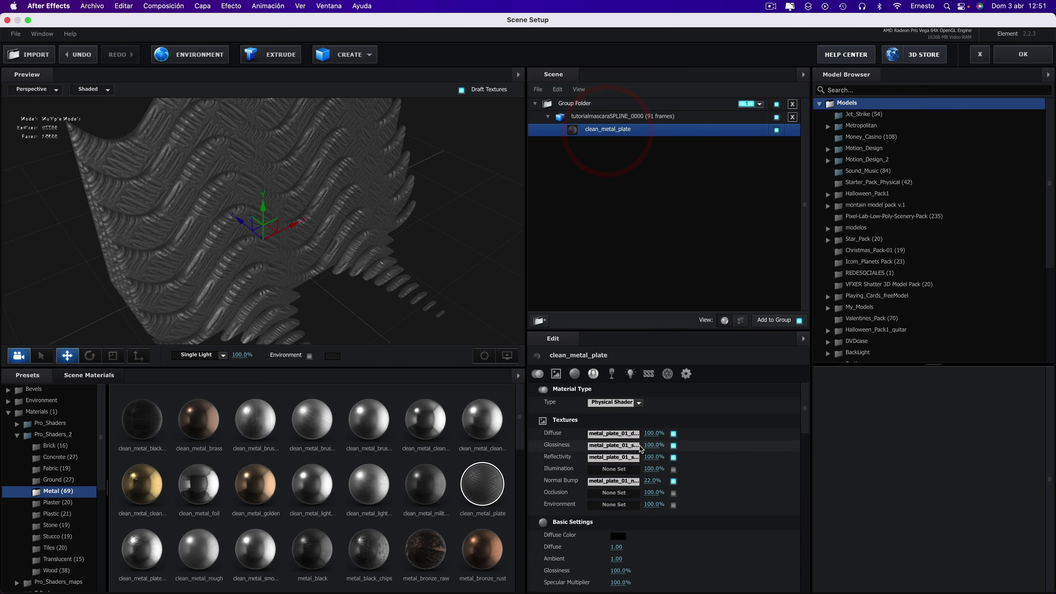
{"action": "left_click_drag", "start_coordinate": [642, 445], "coordinate": [636, 443]}
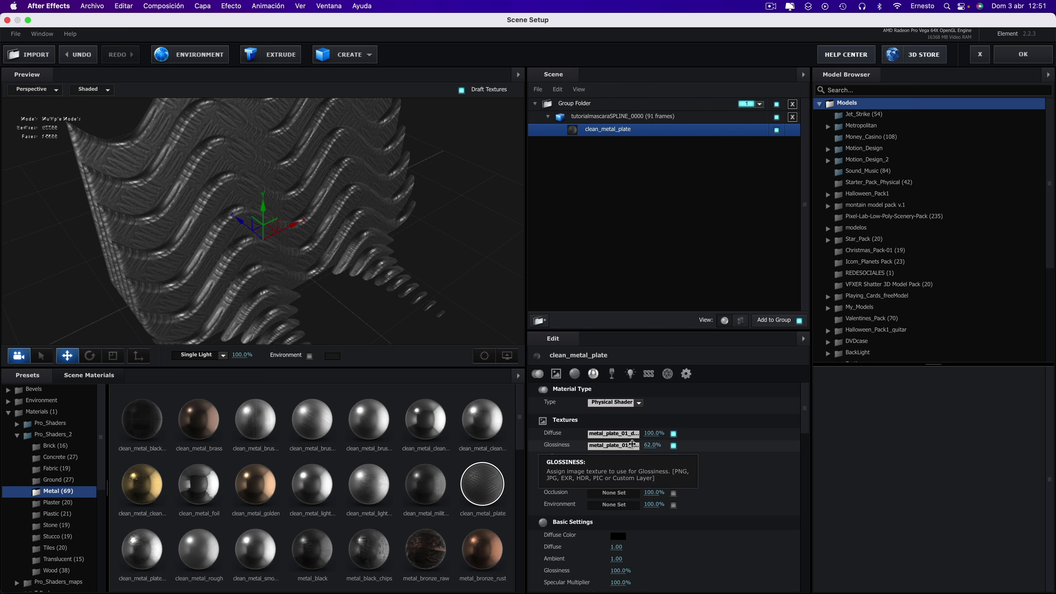
{"action": "left_click_drag", "start_coordinate": [374, 249], "coordinate": [443, 271]}
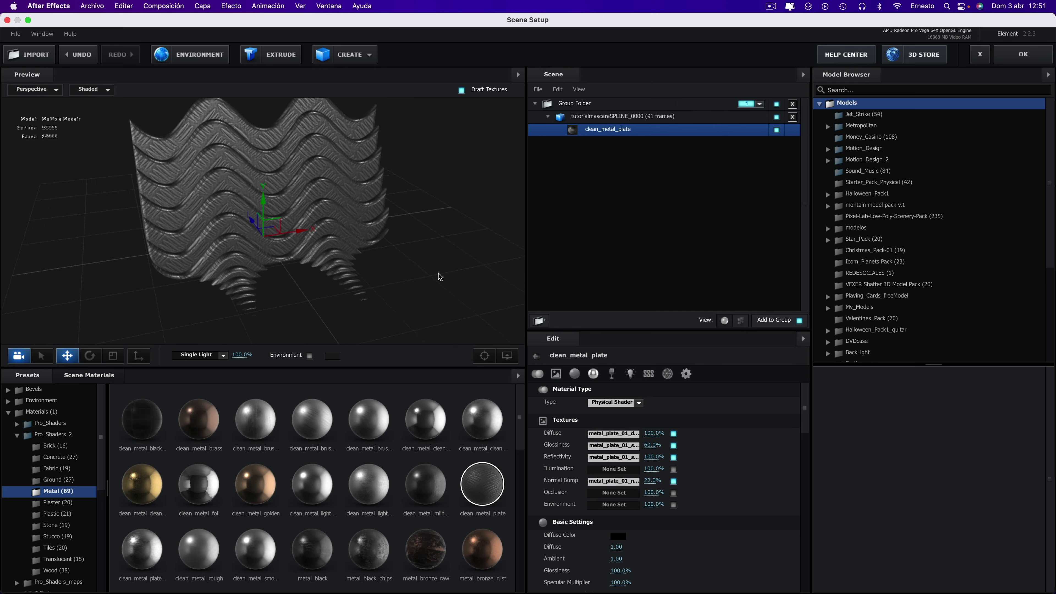
{"action": "mouse_move", "coordinate": [443, 271]}
{"action": "left_mouse_down"}
{"action": "mouse_move", "coordinate": [444, 294]}
{"action": "mouse_move", "coordinate": [444, 276]}
{"action": "left_mouse_up"}
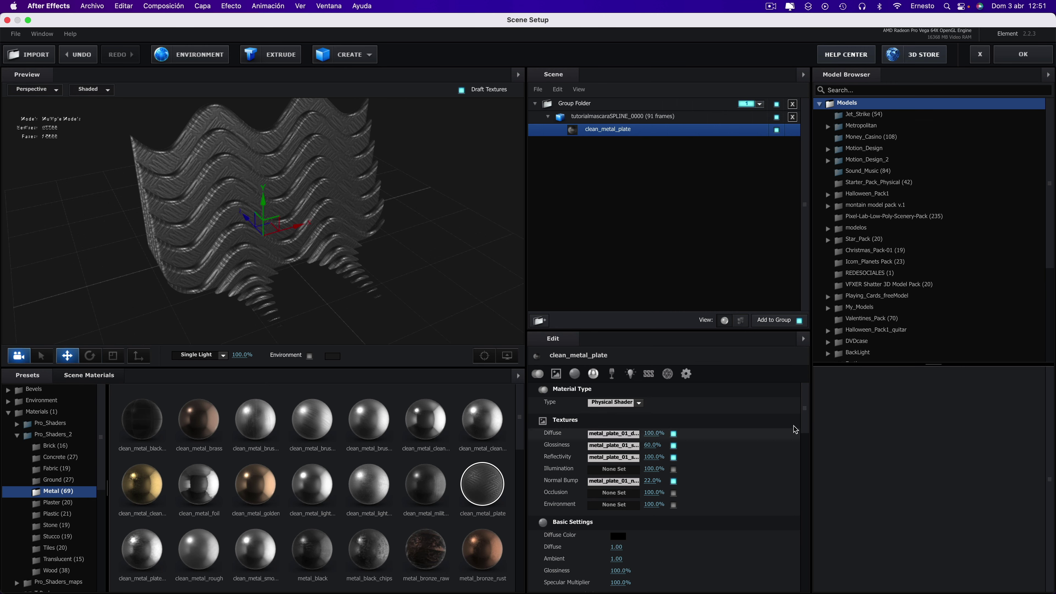
{"action": "left_click", "coordinate": [648, 119]}
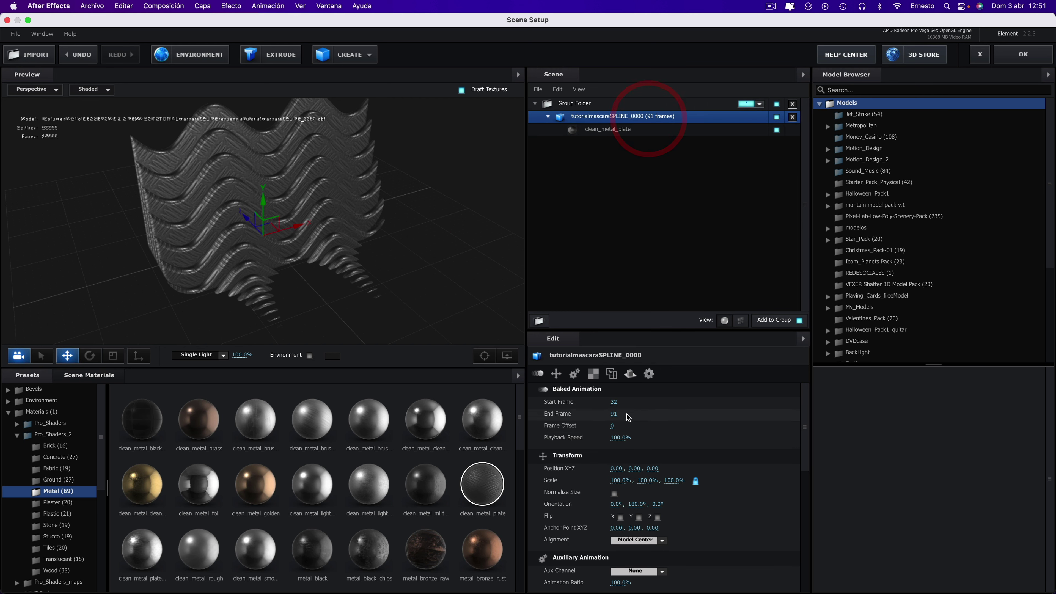
{"action": "left_click_drag", "start_coordinate": [570, 403], "coordinate": [529, 403]}
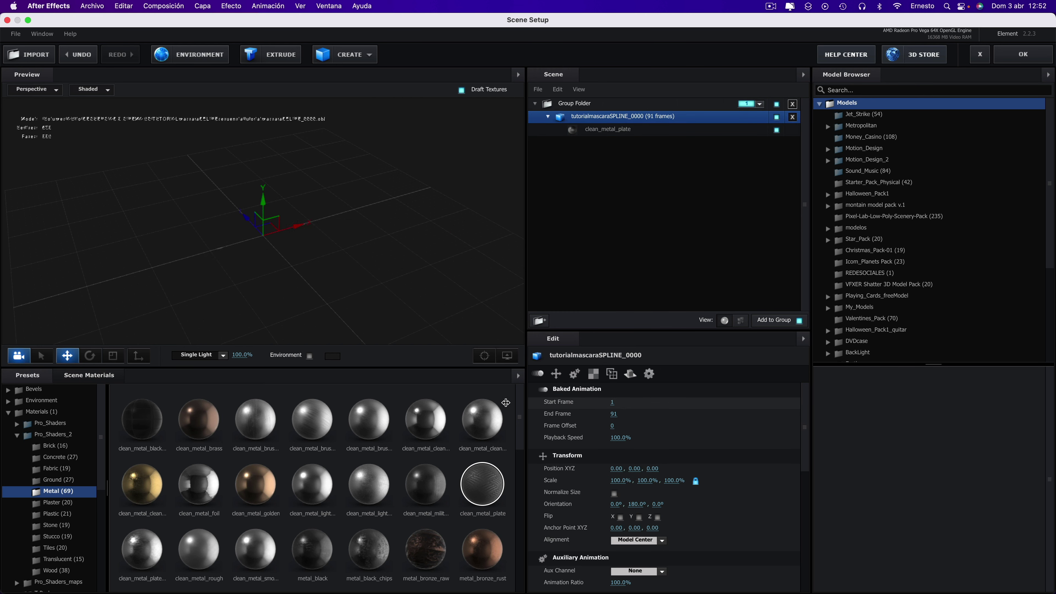
Close Scene Setup and add a new camera layer, Cámara 1
{"action": "left_click", "coordinate": [1023, 54]}
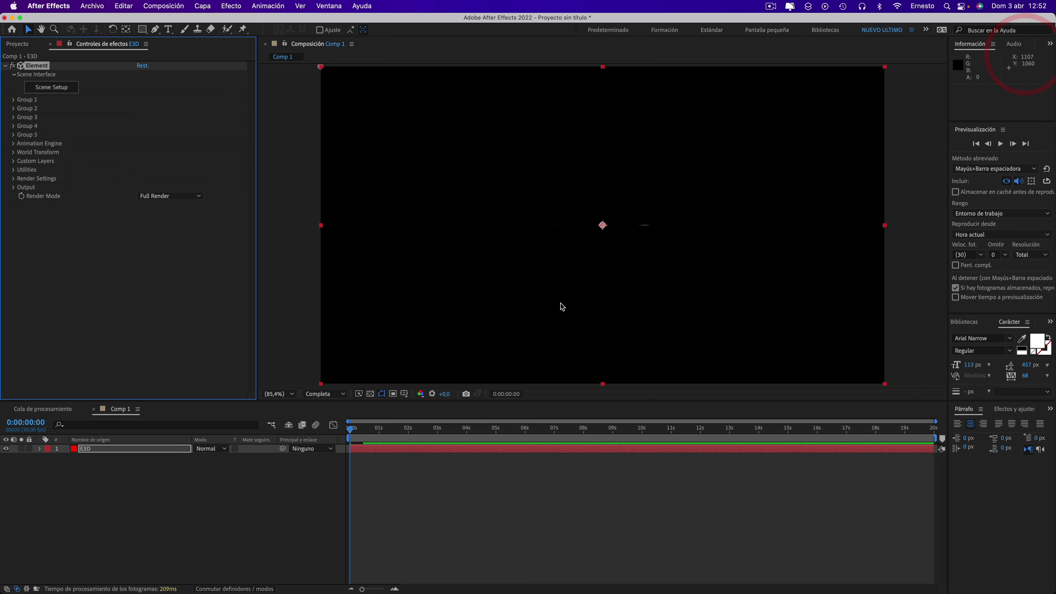
{"action": "mouse_move", "coordinate": [353, 431]}
{"action": "left_mouse_down"}
{"action": "mouse_move", "coordinate": [410, 439]}
{"action": "mouse_move", "coordinate": [374, 436]}
{"action": "left_mouse_up"}
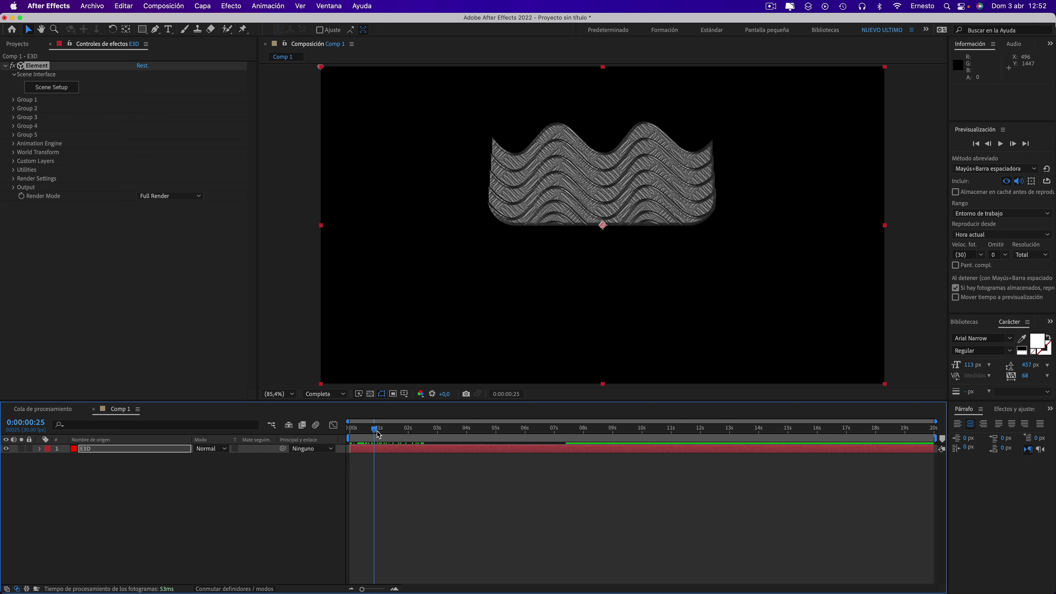
{"action": "left_click", "coordinate": [200, 6]}
{"action": "mouse_move", "coordinate": [206, 22]}
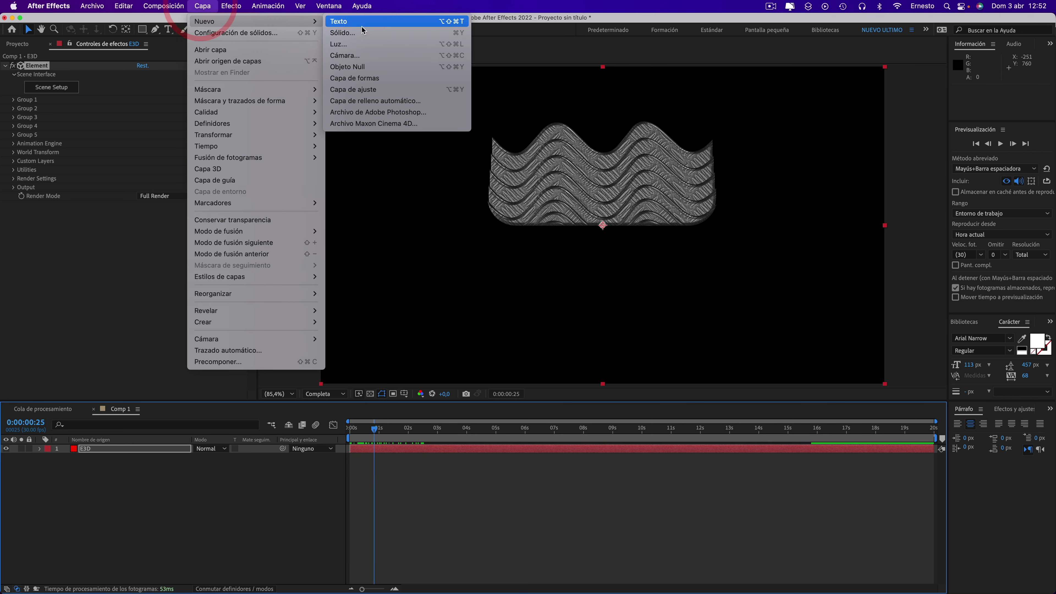
{"action": "left_click", "coordinate": [346, 56]}
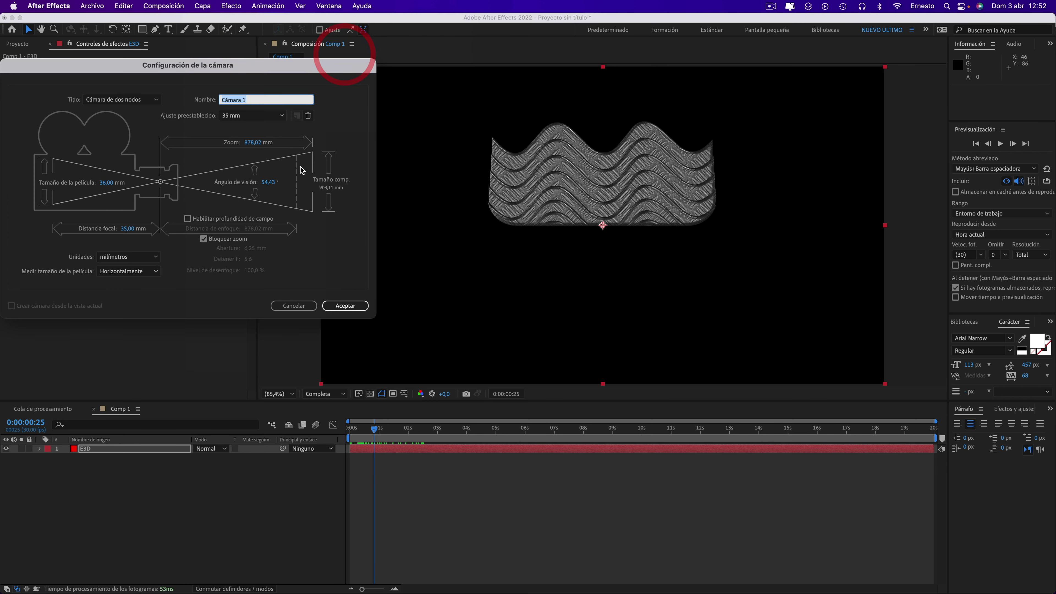
{"action": "left_click", "coordinate": [348, 306]}
Frame the metal cube by moving, orbiting, dollying back and panning Cámara 1
{"action": "left_click", "coordinate": [83, 29]}
{"action": "left_click", "coordinate": [112, 43]}
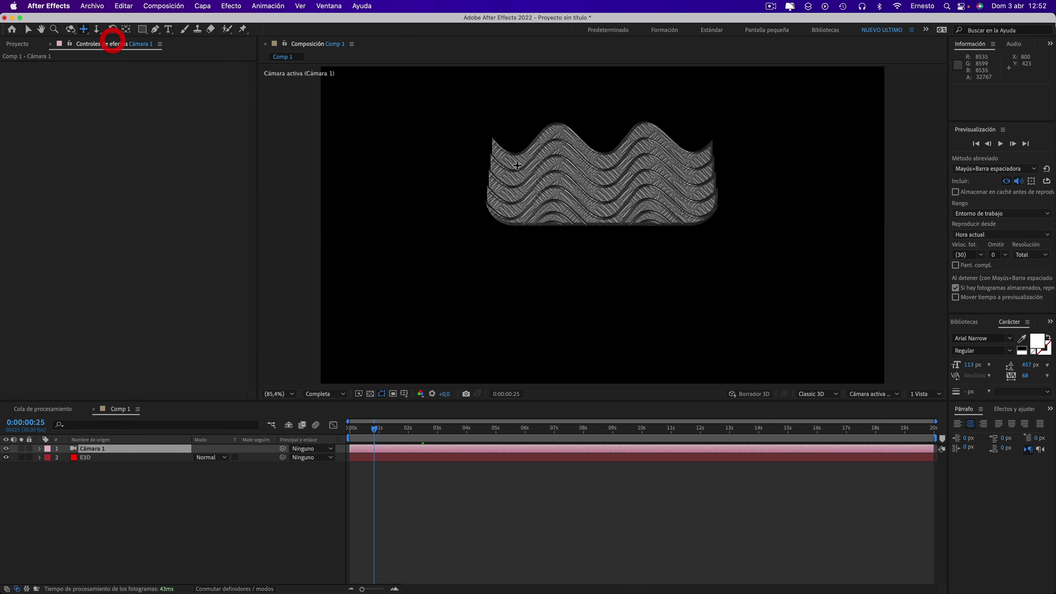
{"action": "left_click_drag", "start_coordinate": [517, 166], "coordinate": [531, 207]}
{"action": "left_click", "coordinate": [68, 29]}
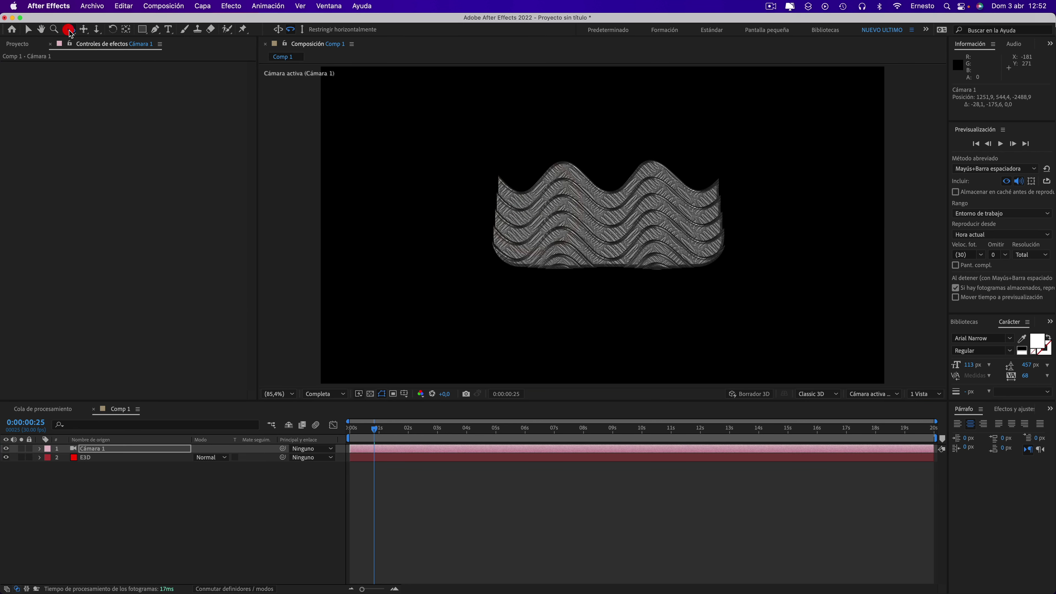
{"action": "left_click", "coordinate": [278, 29]}
{"action": "mouse_move", "coordinate": [657, 246]}
{"action": "left_mouse_down"}
{"action": "mouse_move", "coordinate": [579, 190]}
{"action": "mouse_move", "coordinate": [574, 202]}
{"action": "left_mouse_up"}
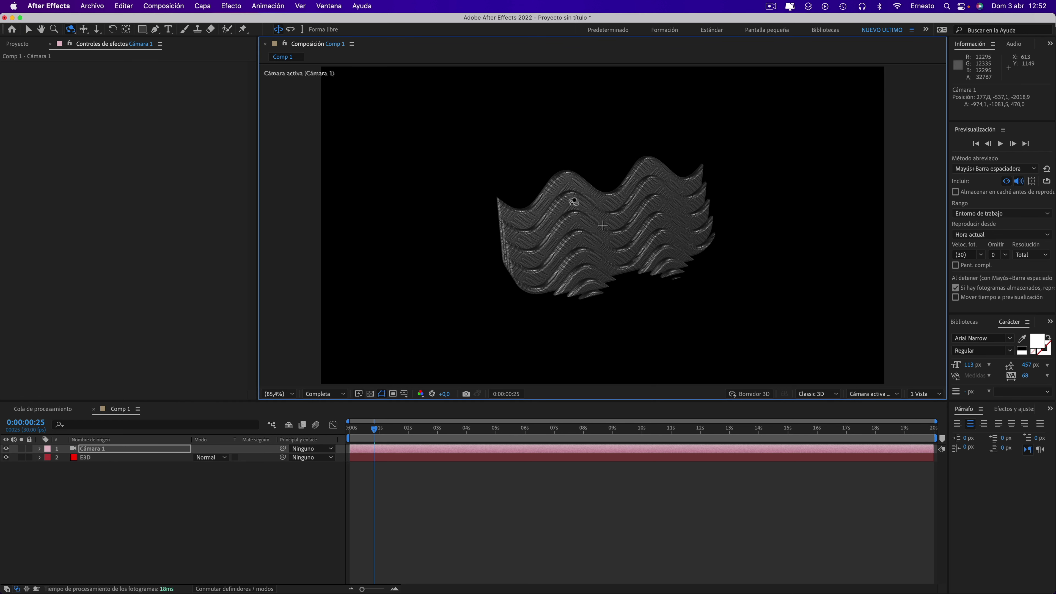
{"action": "left_click_drag", "start_coordinate": [375, 428], "coordinate": [436, 431]}
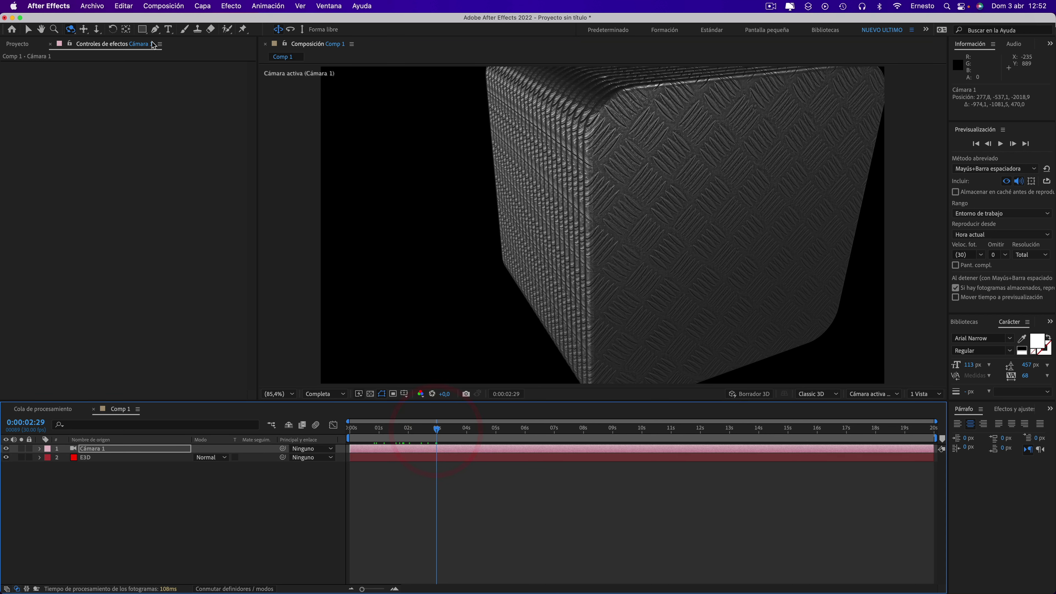
{"action": "left_click", "coordinate": [96, 29]}
{"action": "left_click_drag", "start_coordinate": [666, 265], "coordinate": [322, 130]}
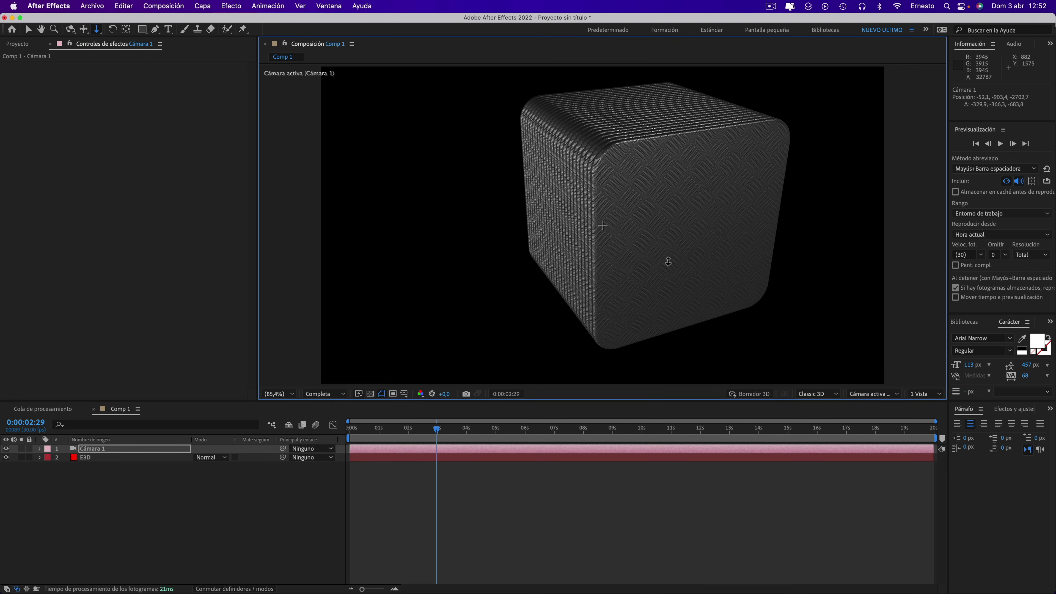
{"action": "left_click", "coordinate": [83, 29]}
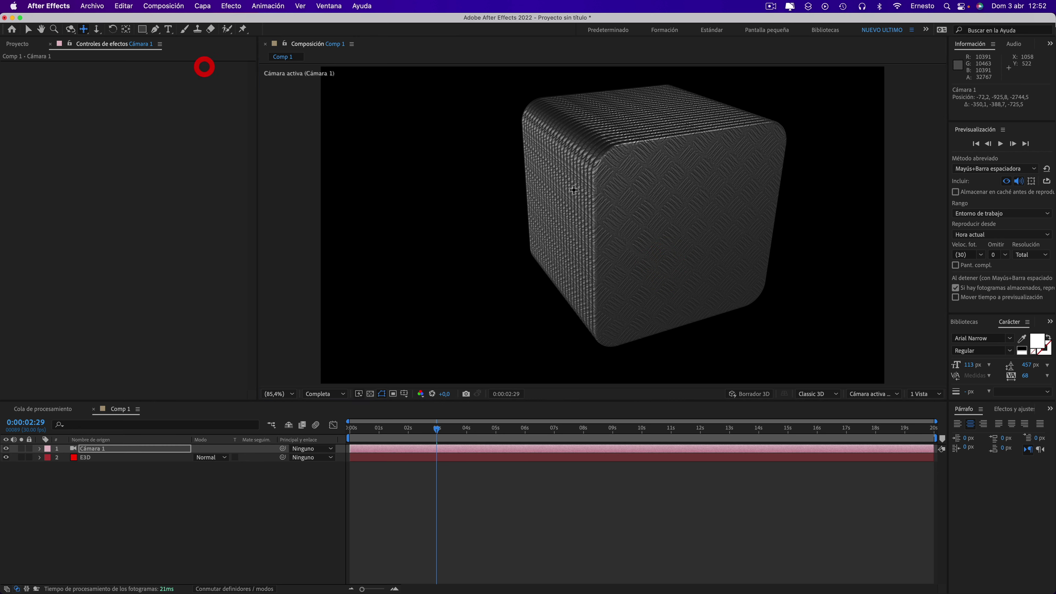
{"action": "left_click_drag", "start_coordinate": [598, 233], "coordinate": [563, 202]}
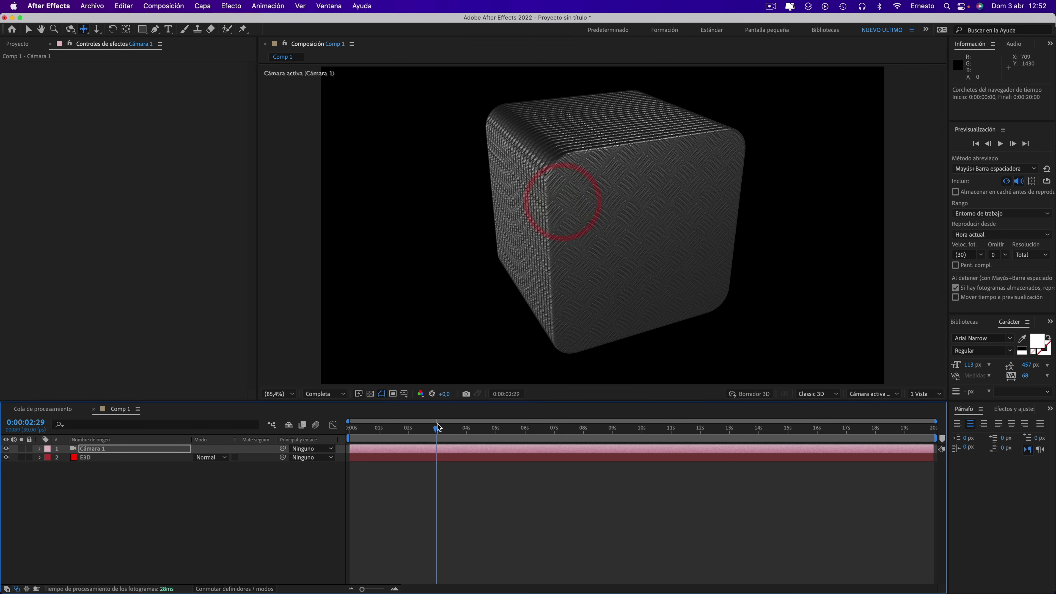
{"action": "mouse_move", "coordinate": [436, 428]}
{"action": "left_mouse_down"}
{"action": "mouse_move", "coordinate": [386, 438]}
{"action": "mouse_move", "coordinate": [421, 440]}
{"action": "mouse_move", "coordinate": [407, 437]}
{"action": "left_mouse_up"}
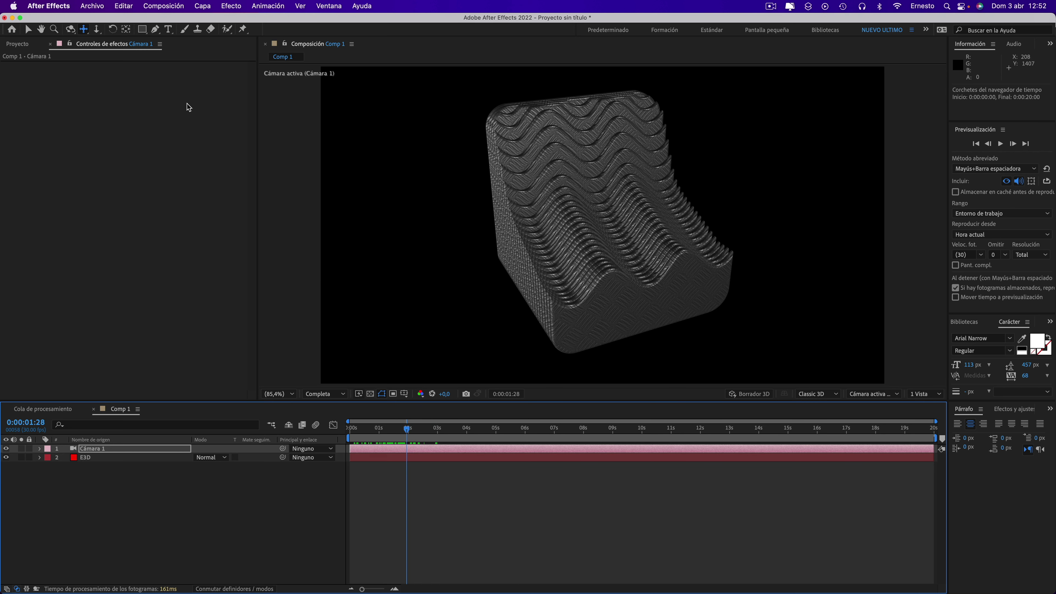
Create a black solid named 'bg' and move it below the camera and E3D layers
{"action": "left_click", "coordinate": [200, 6]}
{"action": "mouse_move", "coordinate": [247, 21]}
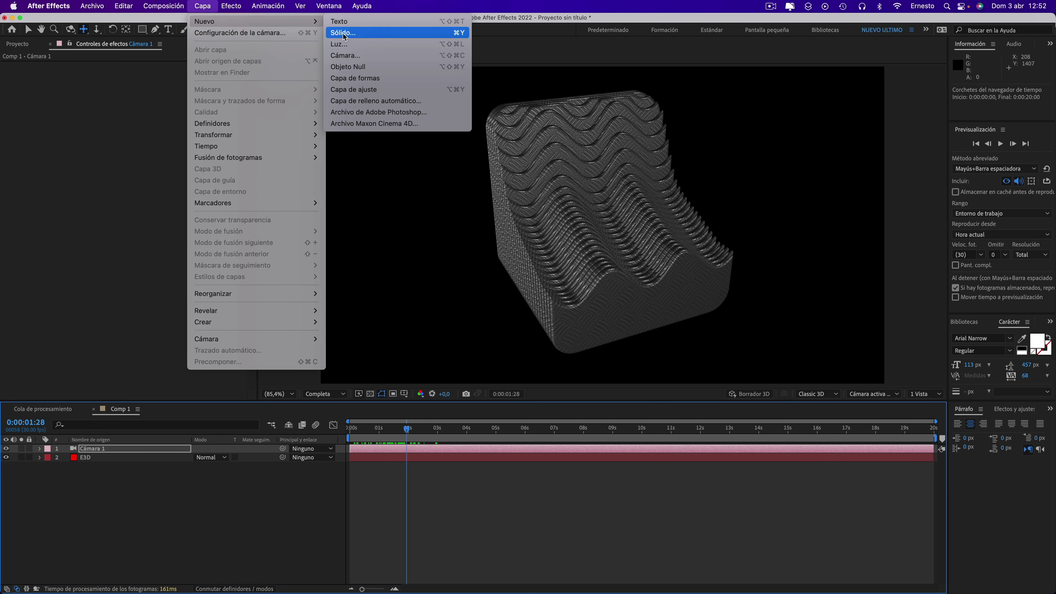
{"action": "left_click", "coordinate": [344, 33]}
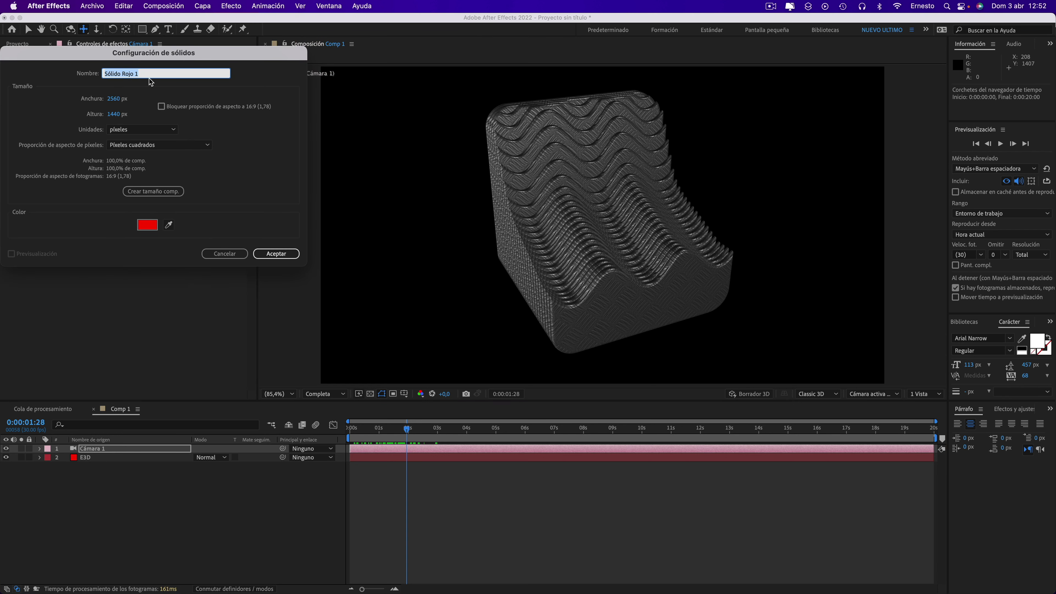
{"action": "left_click", "coordinate": [130, 75]}
{"action": "type", "text": "bg"}
{"action": "left_click", "coordinate": [149, 229]}
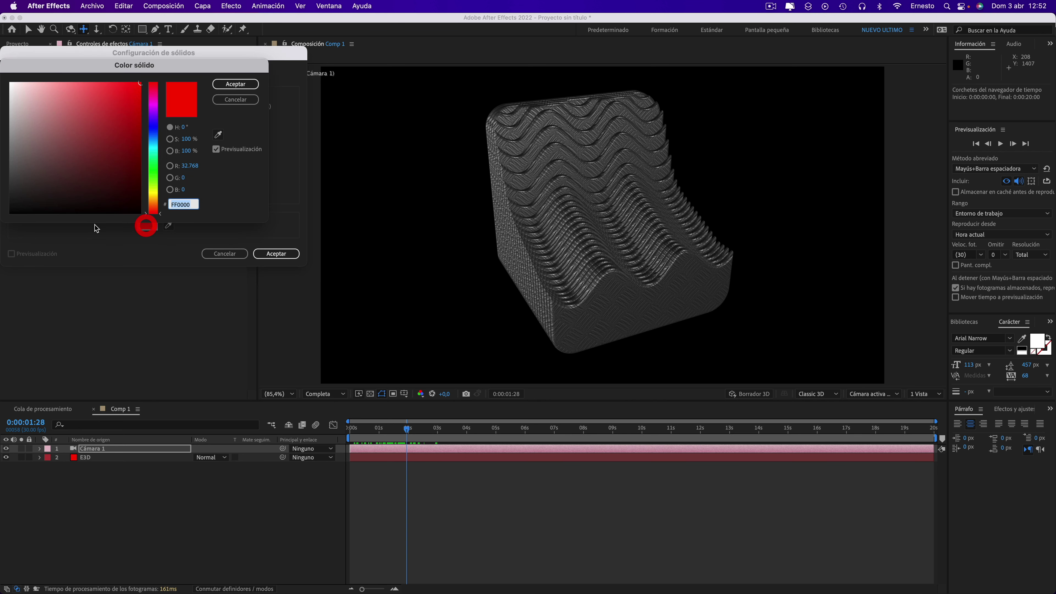
{"action": "left_click_drag", "start_coordinate": [30, 200], "coordinate": [11, 225]}
{"action": "left_click", "coordinate": [234, 84]}
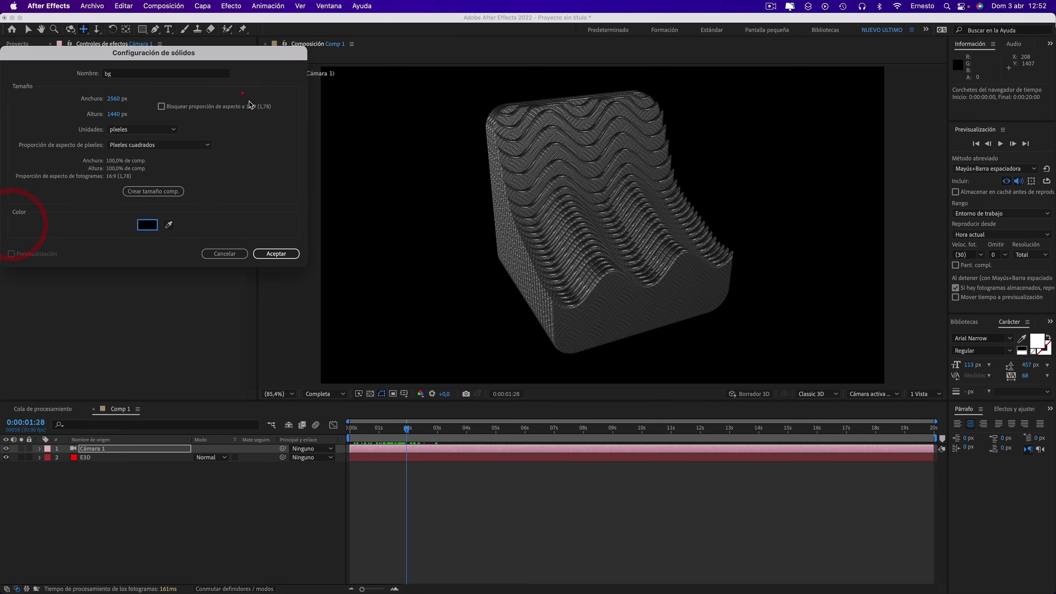
{"action": "left_click", "coordinate": [276, 254]}
{"action": "left_click_drag", "start_coordinate": [101, 452], "coordinate": [104, 474]}
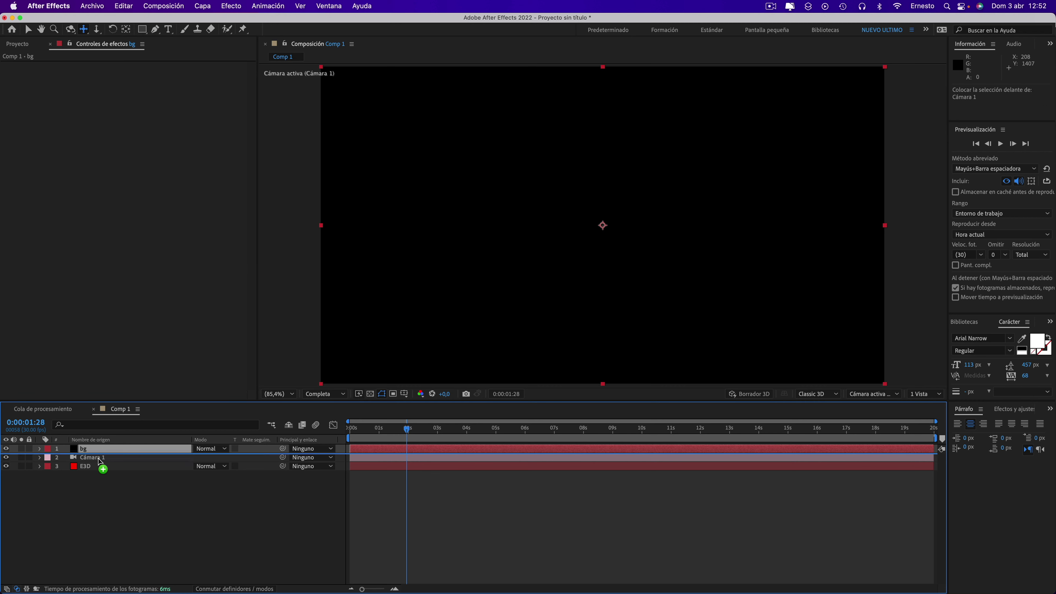
Add a linear Gradación de degradado (Gradient Ramp) to bg with black at the top
{"action": "left_click", "coordinate": [232, 7]}
{"action": "mouse_move", "coordinate": [248, 333]}
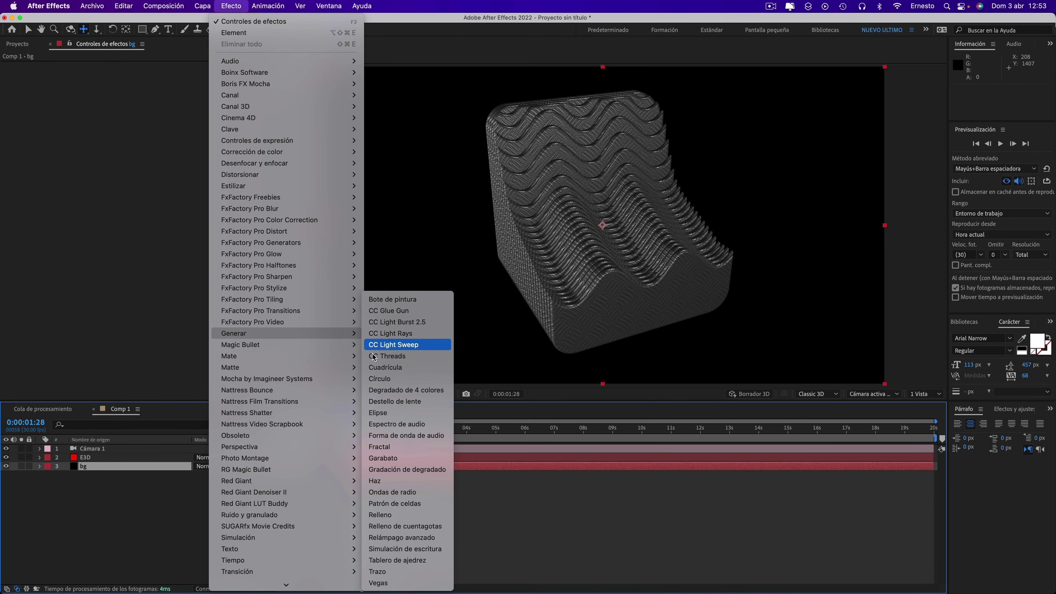
{"action": "left_click", "coordinate": [379, 469]}
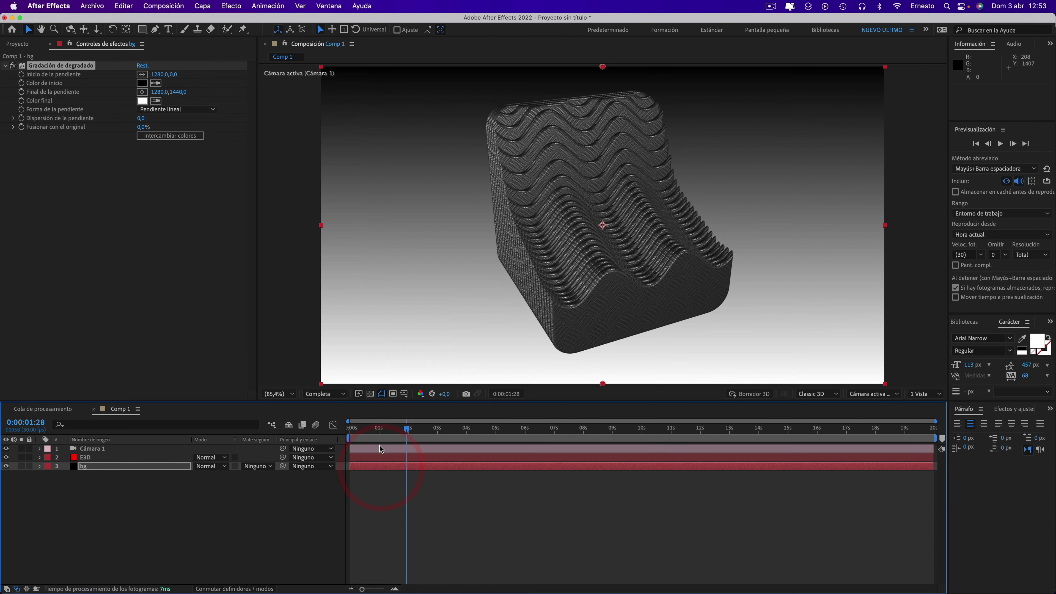
{"action": "left_click", "coordinate": [174, 115]}
{"action": "left_click", "coordinate": [186, 185]}
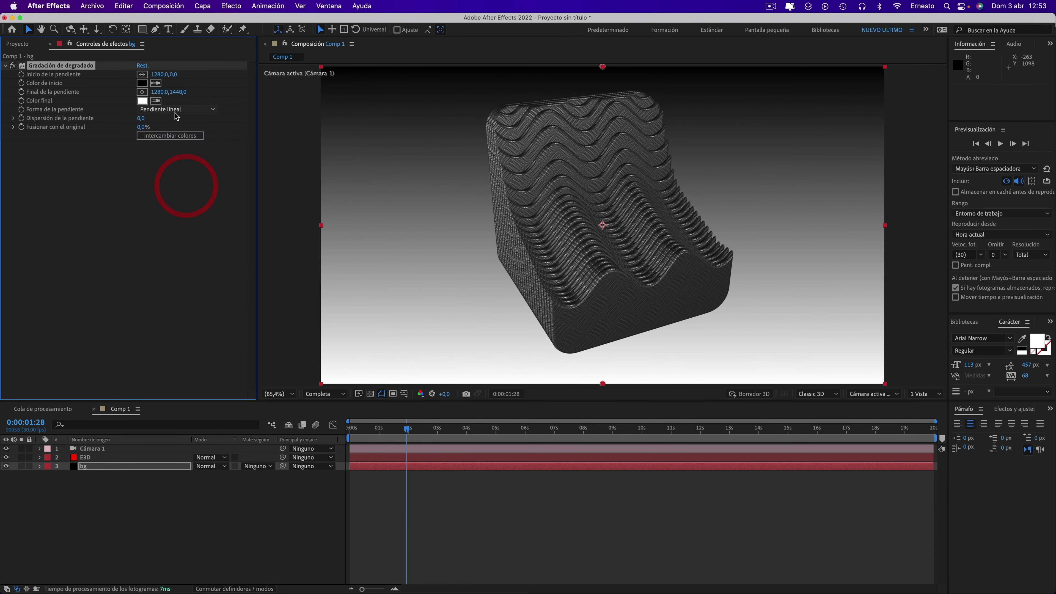
{"action": "left_click", "coordinate": [174, 138]}
{"action": "left_click", "coordinate": [173, 137]}
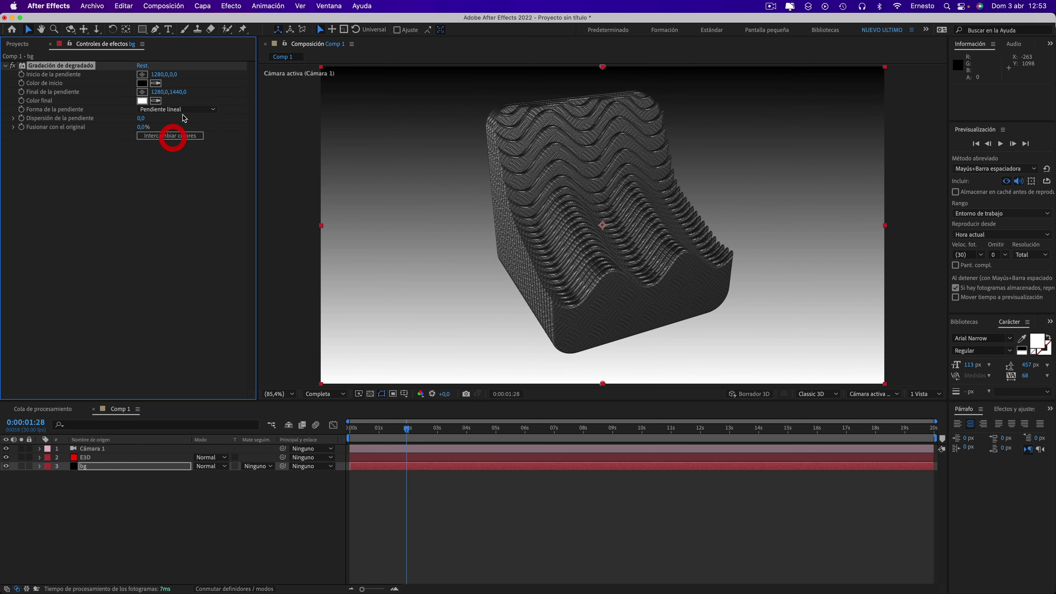
Set the gradient end colour to light grey ABABAB, then reopen E3D's Scene Setup
{"action": "left_click", "coordinate": [141, 101]}
{"action": "left_click", "coordinate": [34, 137]}
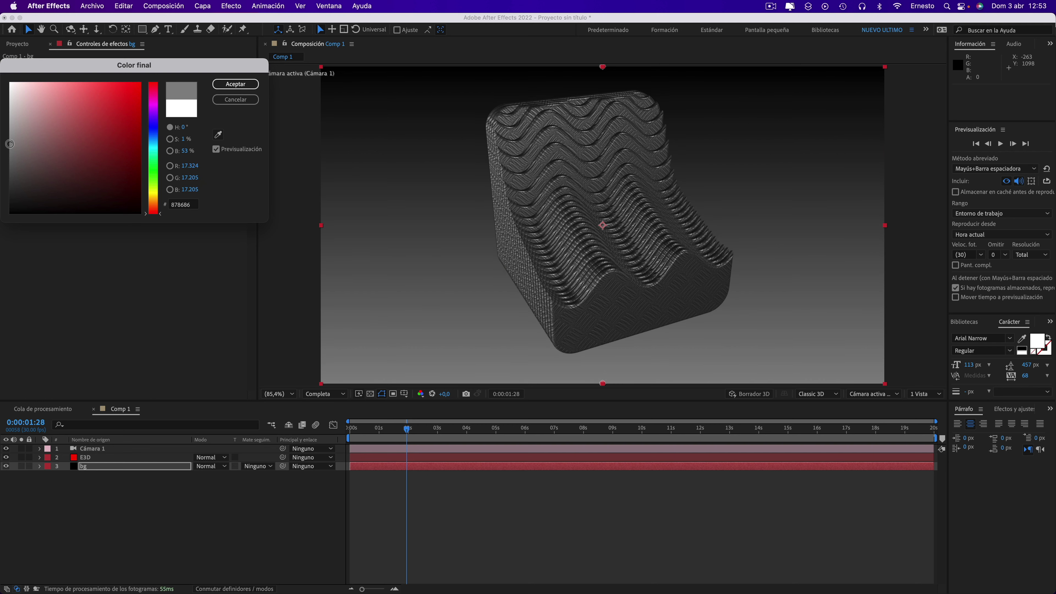
{"action": "left_click_drag", "start_coordinate": [9, 139], "coordinate": [8, 125]}
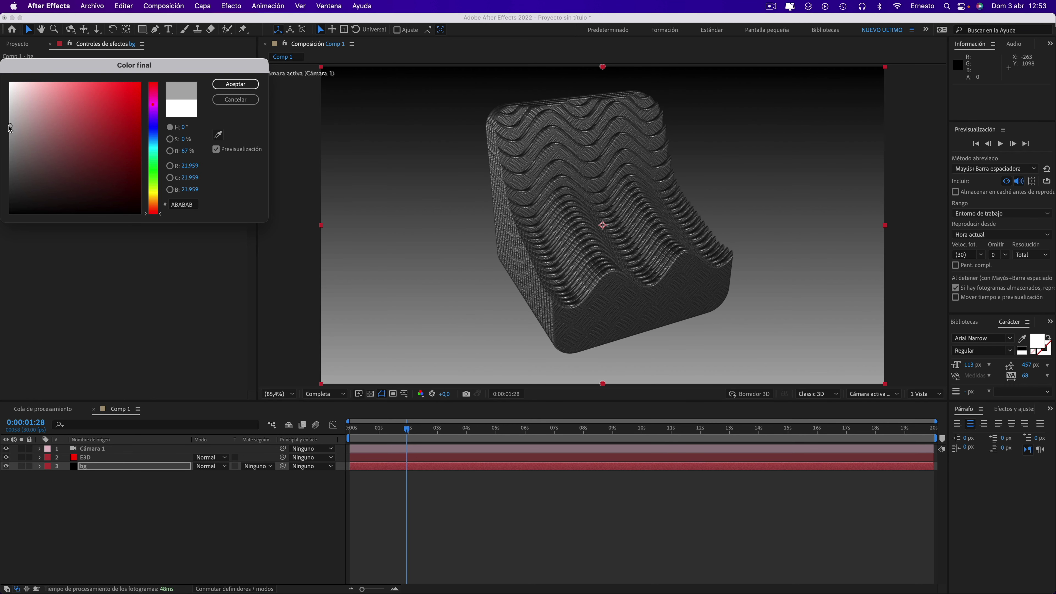
{"action": "left_click", "coordinate": [235, 84]}
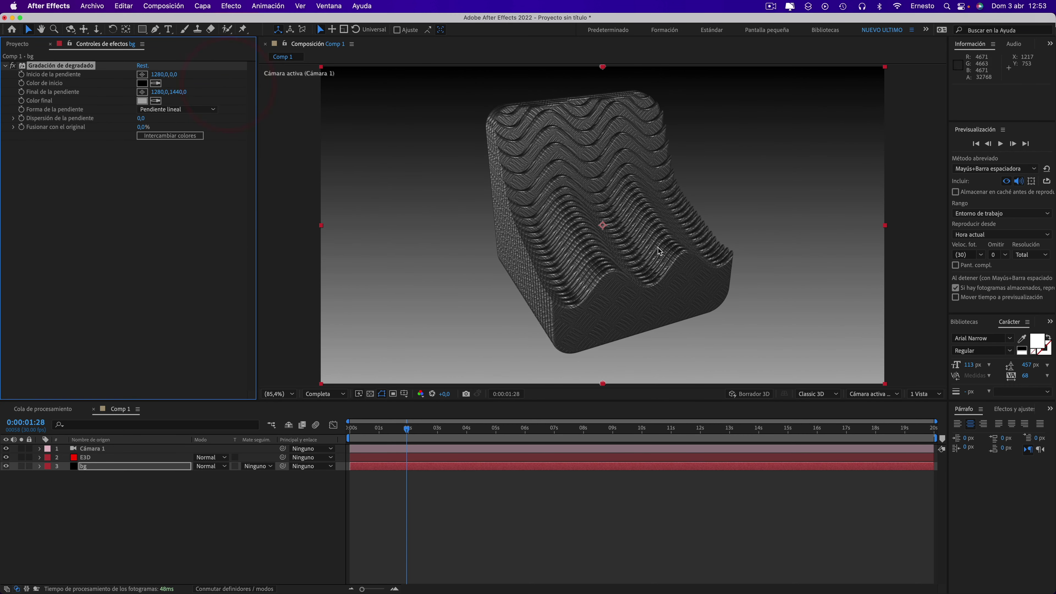
{"action": "left_click", "coordinate": [79, 458]}
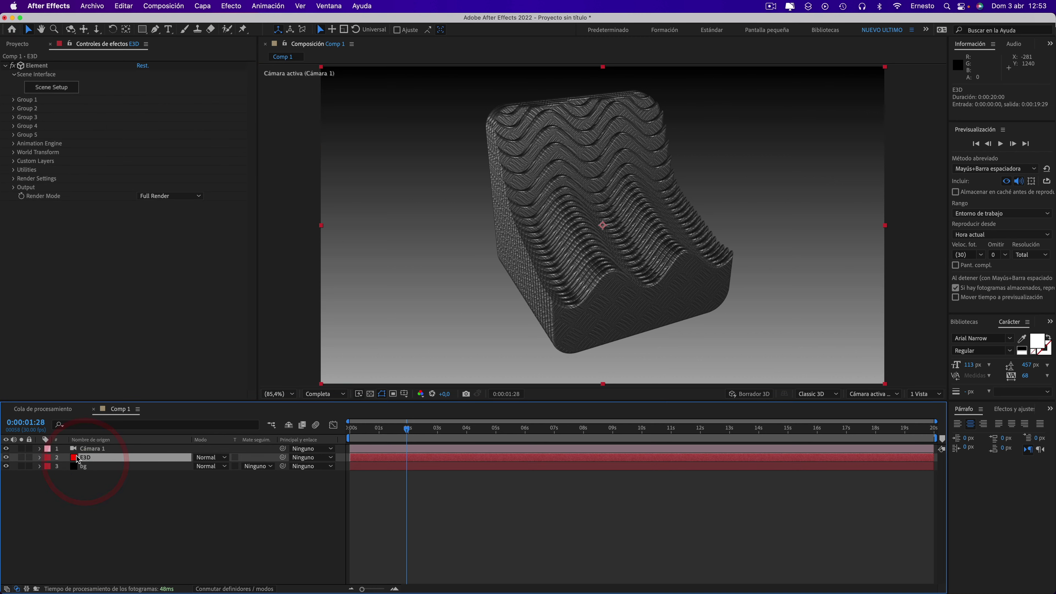
{"action": "left_click", "coordinate": [61, 87]}
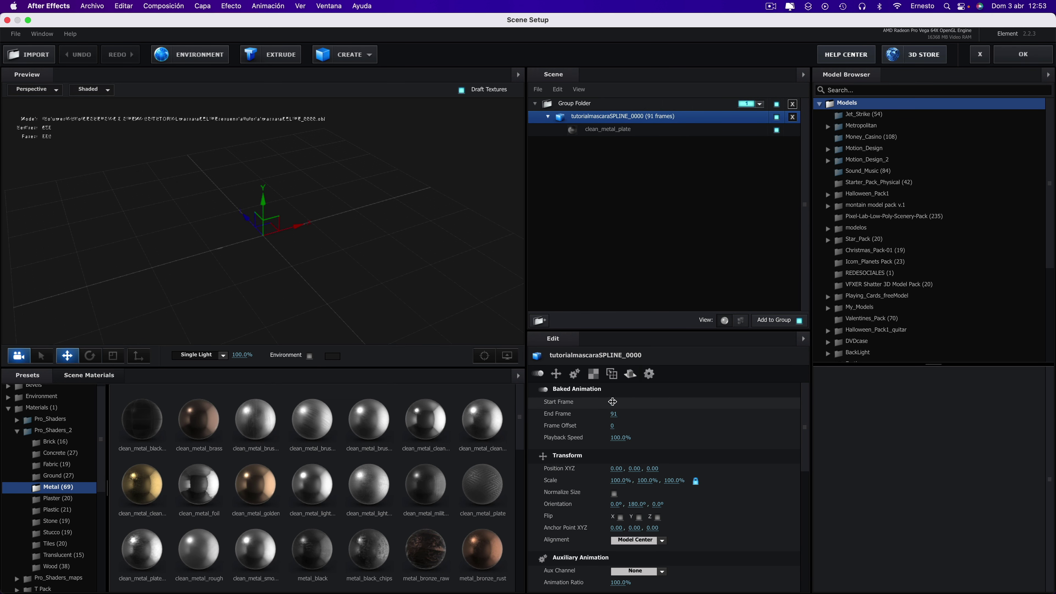
Set the wave animation start frame to 52 and add a plane to the scene
{"action": "left_click_drag", "start_coordinate": [613, 402], "coordinate": [730, 387]}
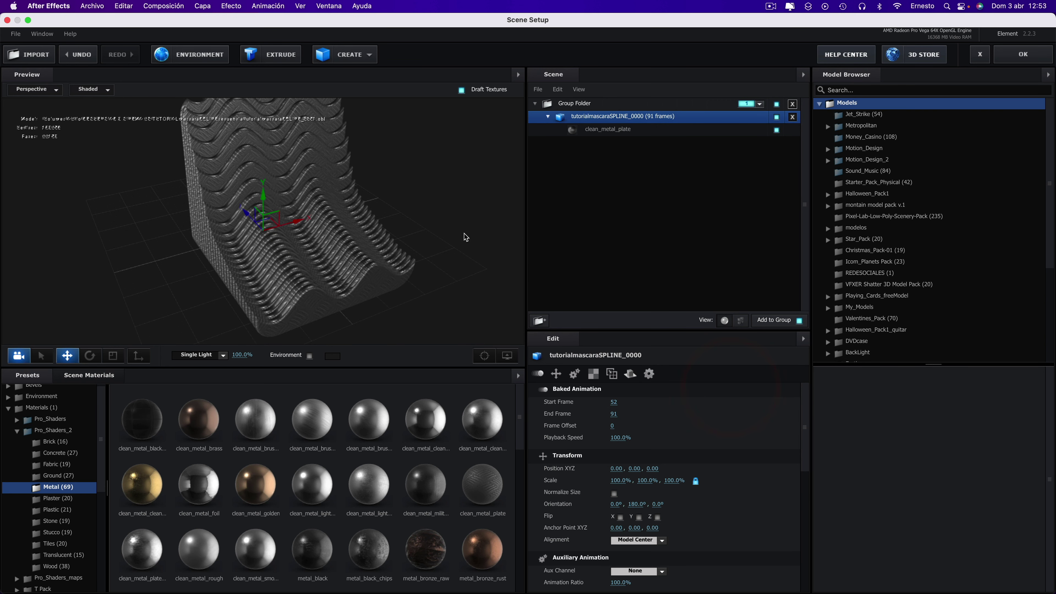
{"action": "left_click", "coordinate": [465, 210]}
{"action": "left_click", "coordinate": [356, 53]}
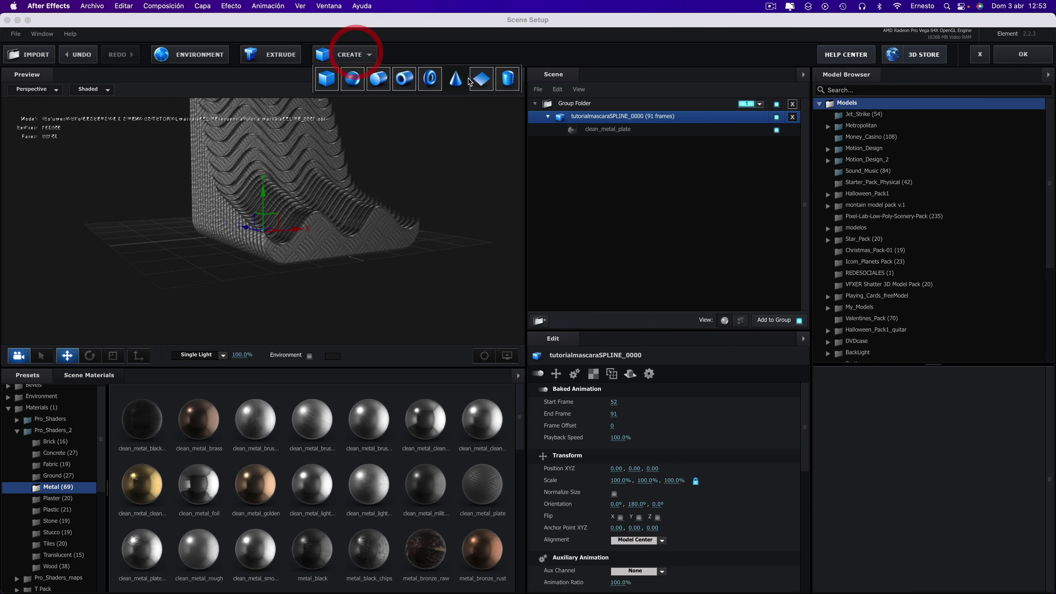
{"action": "left_click", "coordinate": [478, 81]}
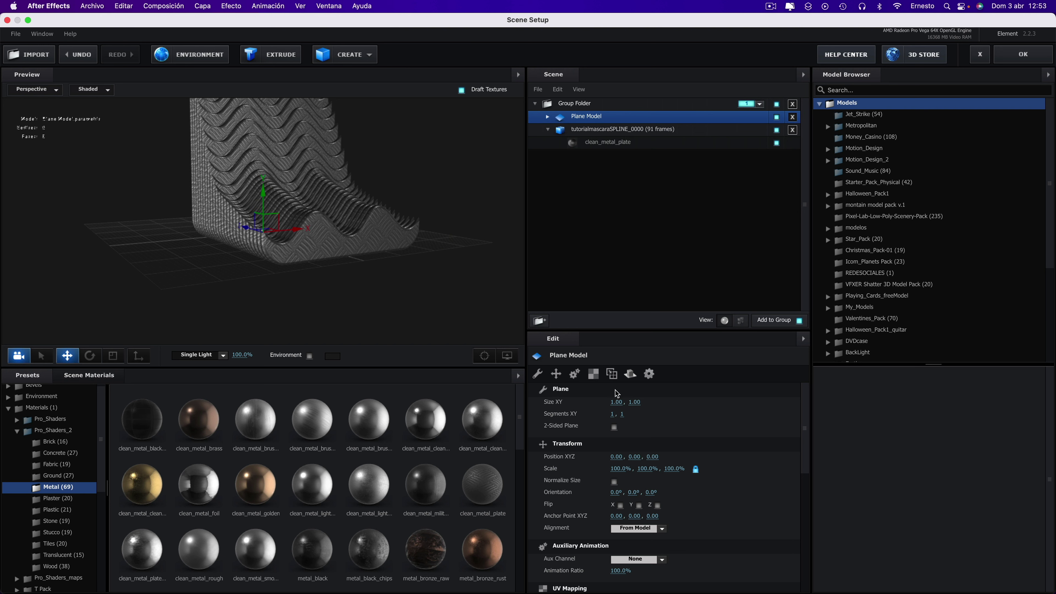
Scale the plane to 5000% and lower it to Y -0.03 as a floor
{"action": "left_click", "coordinate": [557, 375]}
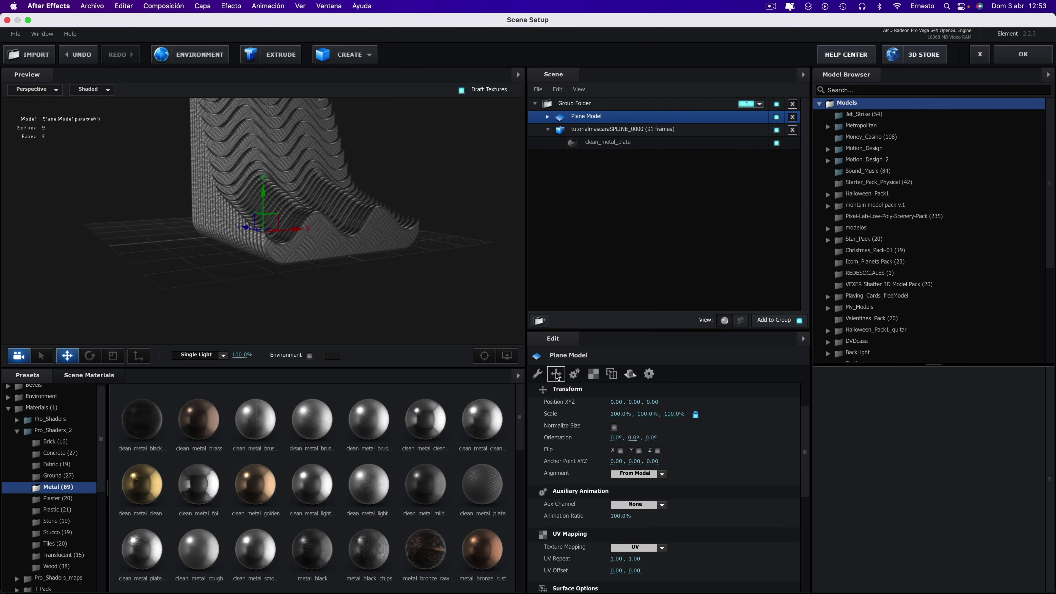
{"action": "left_click", "coordinate": [615, 413]}
{"action": "type", "text": "5000"}
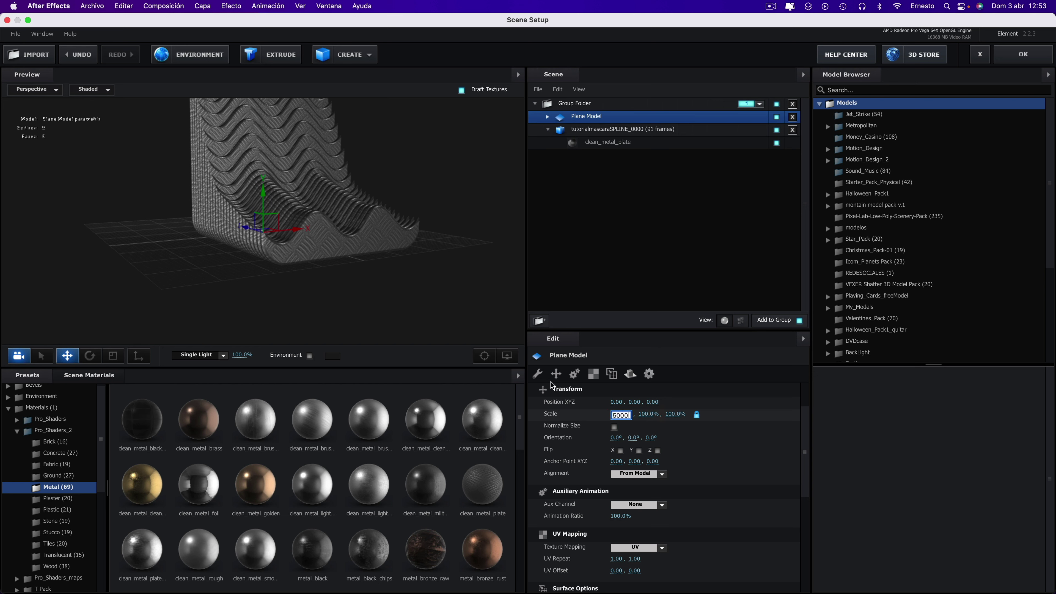
{"action": "key", "text": "Return"}
{"action": "left_click", "coordinate": [418, 293]}
{"action": "left_click_drag", "start_coordinate": [269, 197], "coordinate": [268, 195]}
{"action": "left_click", "coordinate": [337, 221]}
{"action": "left_click_drag", "start_coordinate": [475, 252], "coordinate": [466, 261]}
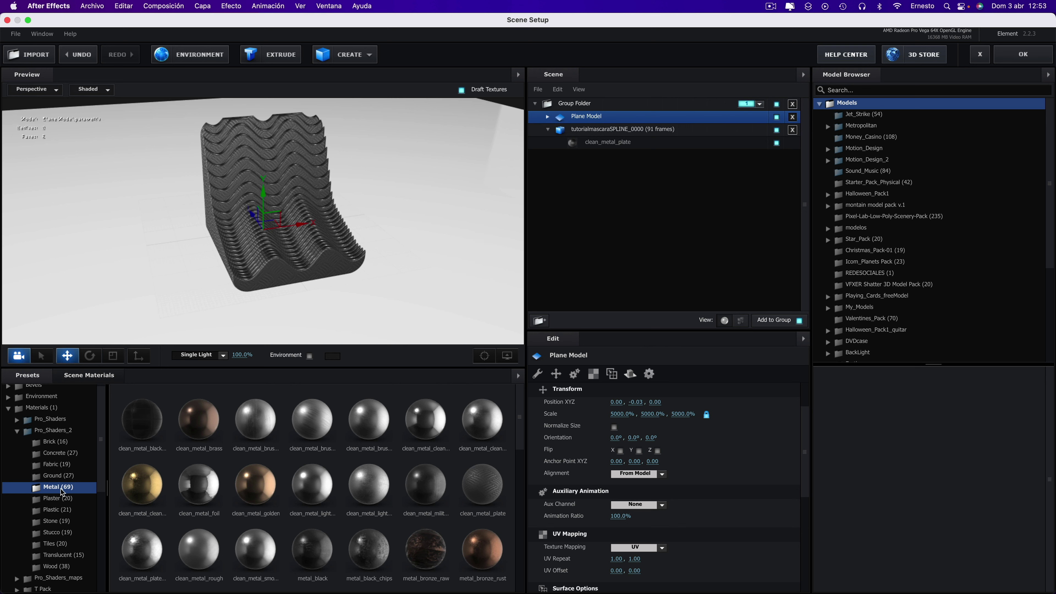
Apply metal_burned_scatterbox to the plane and set its UV Repeat to 5 × 5
{"action": "scroll", "coordinate": [185, 487], "scroll_direction": "down", "scroll_amount": 2}
{"action": "scroll", "coordinate": [185, 487], "scroll_direction": "down", "scroll_amount": 2}
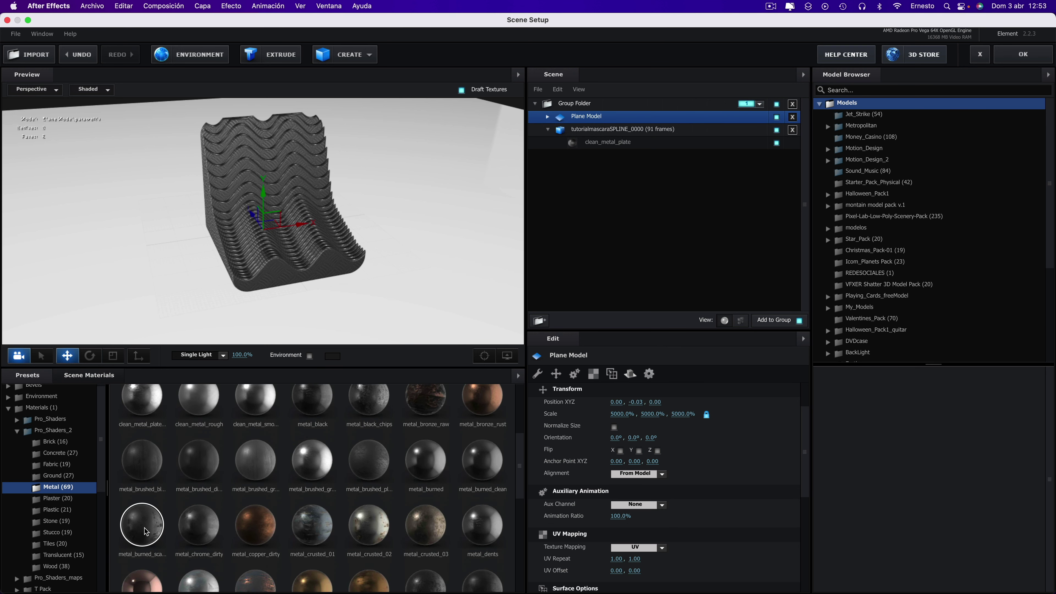
{"action": "left_click_drag", "start_coordinate": [145, 531], "coordinate": [422, 258]}
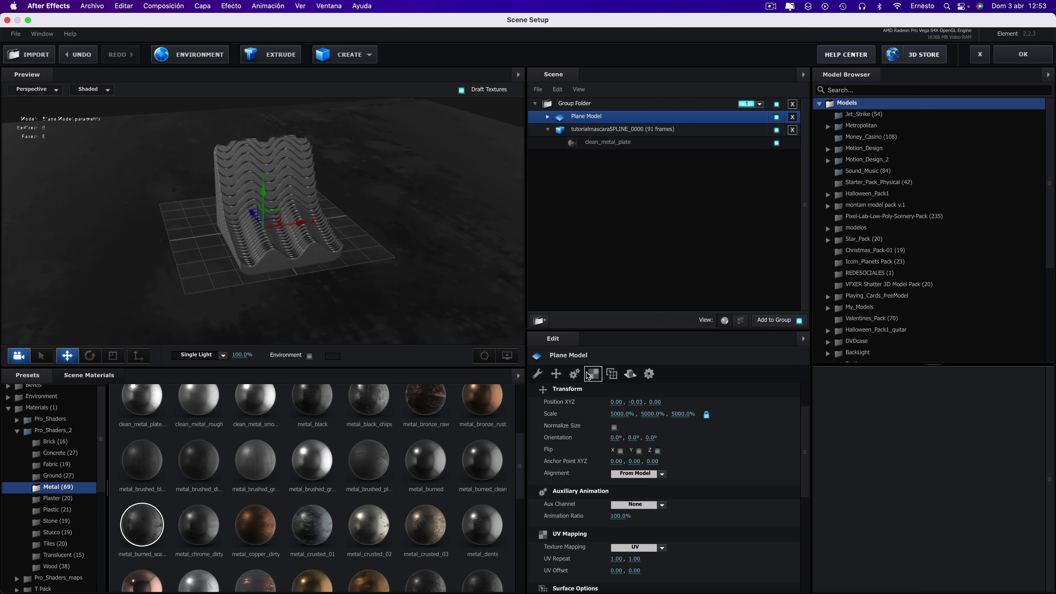
{"action": "left_click", "coordinate": [593, 373]}
{"action": "left_click", "coordinate": [619, 417]}
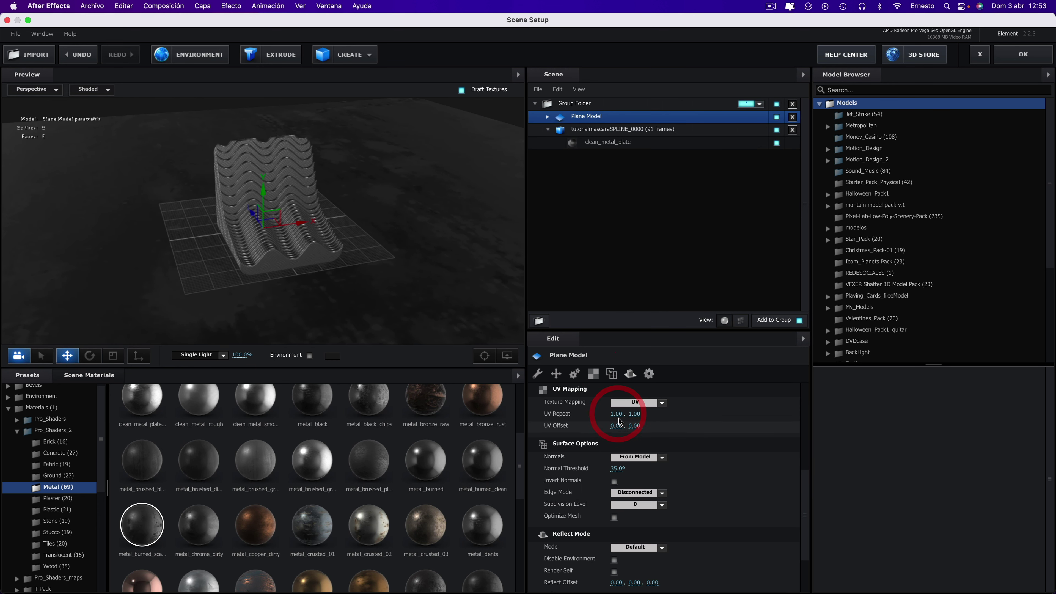
{"action": "left_click", "coordinate": [618, 414]}
{"action": "type", "text": "5"}
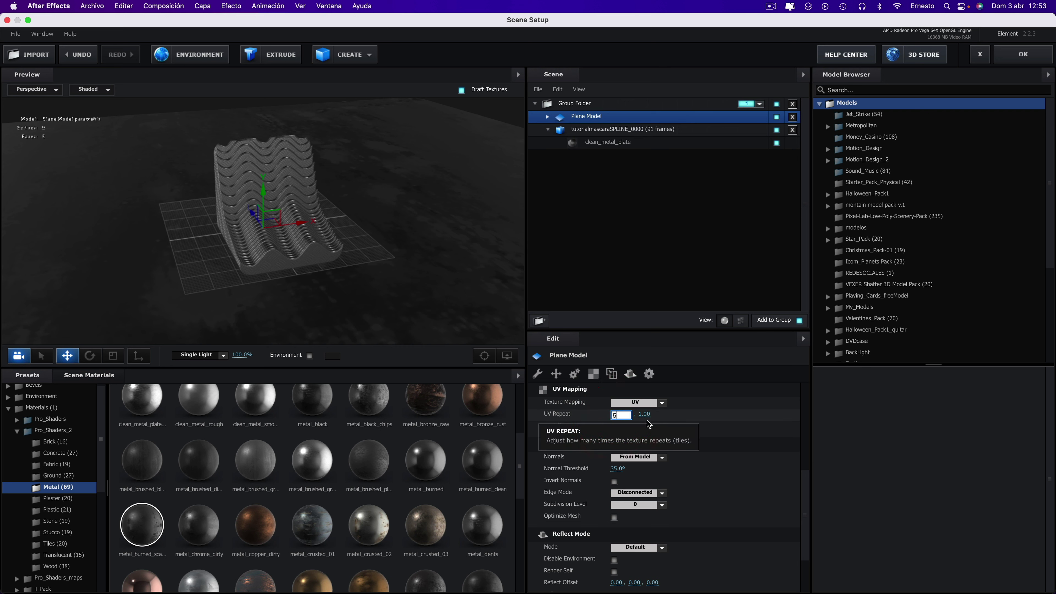
{"action": "key", "text": "Tab"}
{"action": "type", "text": "5"}
{"action": "left_click", "coordinate": [685, 413]}
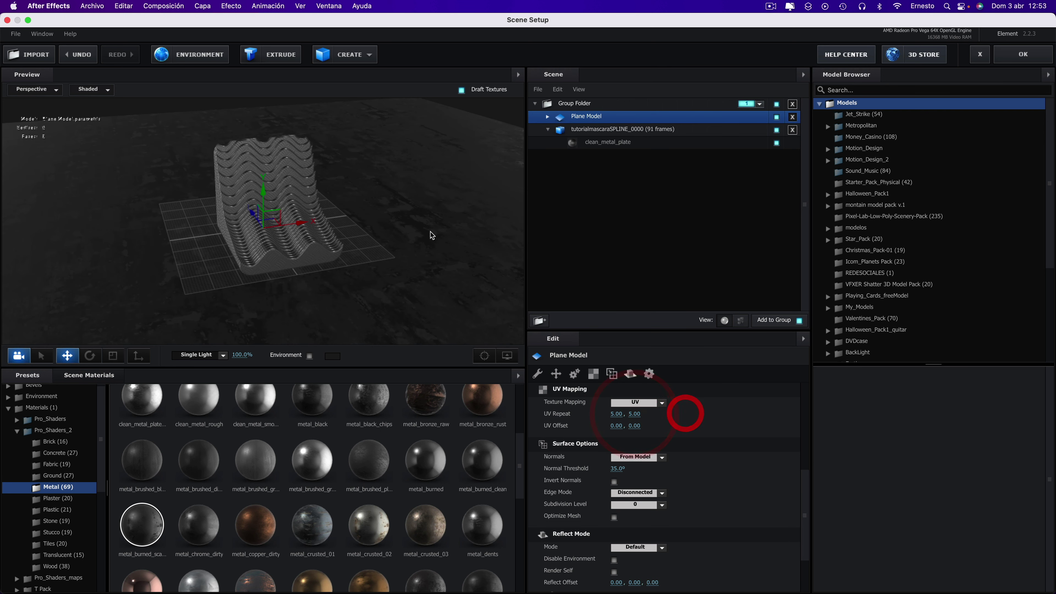
Set the Plane Model's reflect mode to Mirror Surface
{"action": "left_click_drag", "start_coordinate": [432, 235], "coordinate": [447, 224]}
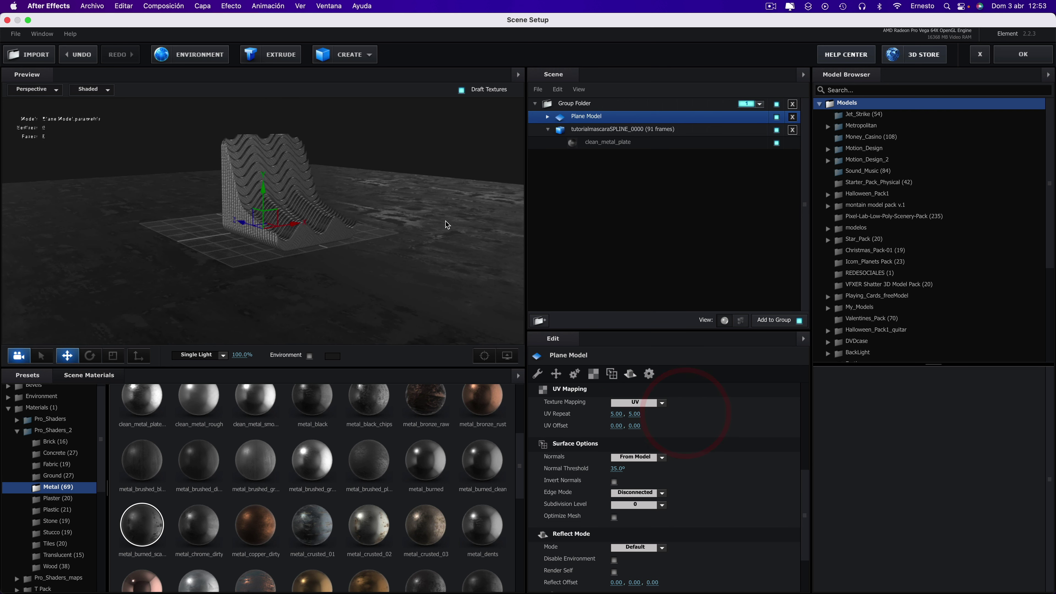
{"action": "left_click", "coordinate": [581, 118]}
{"action": "left_click", "coordinate": [629, 374]}
{"action": "left_click", "coordinate": [661, 402]}
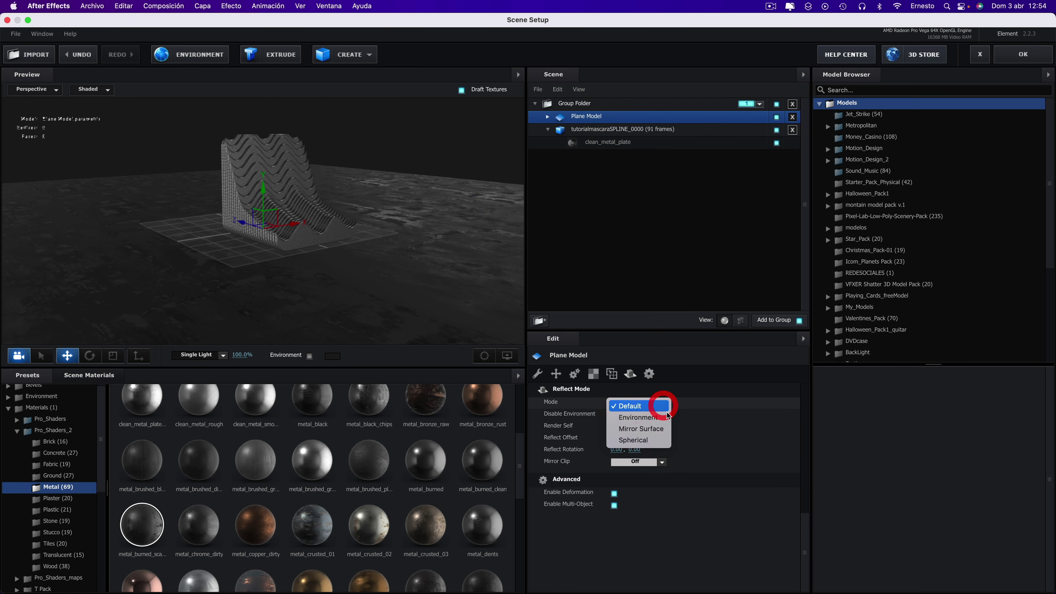
{"action": "left_click", "coordinate": [644, 432]}
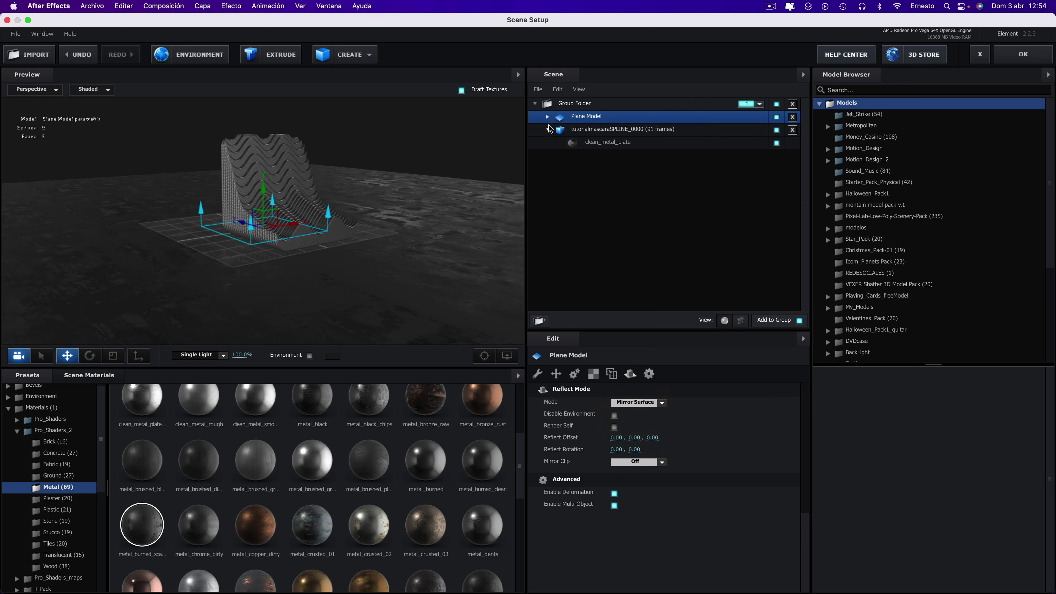
{"action": "left_click", "coordinate": [547, 116]}
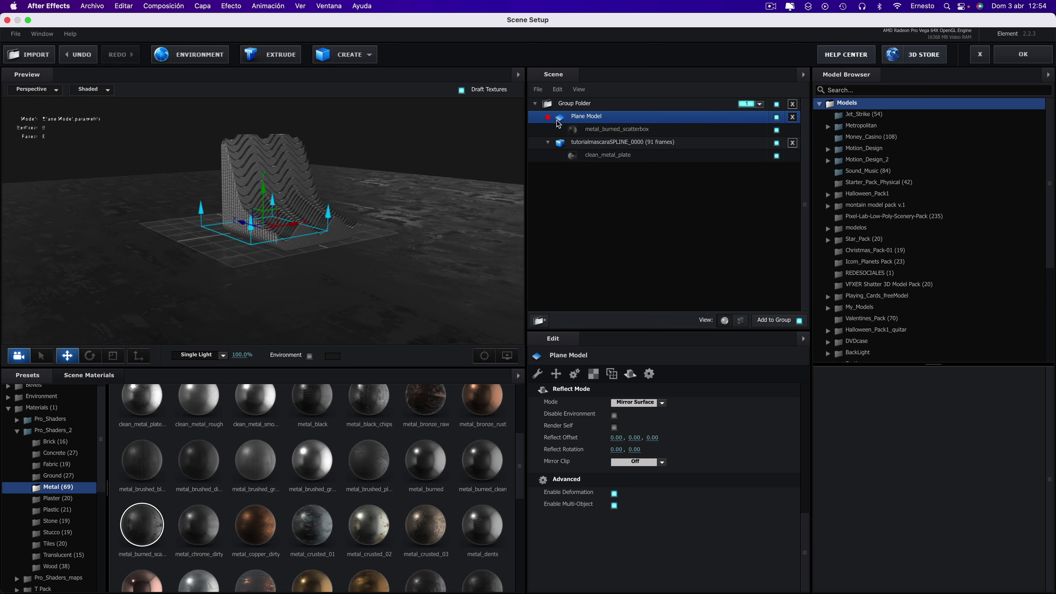
Lower the floor material's glossiness and enable matte shadow and matte reflection
{"action": "left_click", "coordinate": [598, 130]}
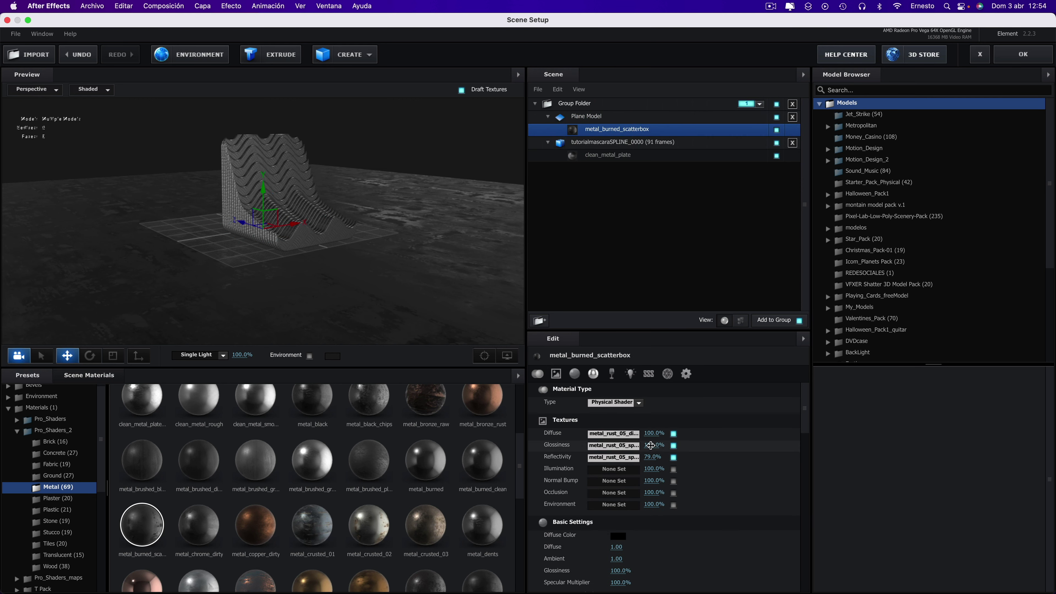
{"action": "left_click_drag", "start_coordinate": [641, 445], "coordinate": [620, 444]}
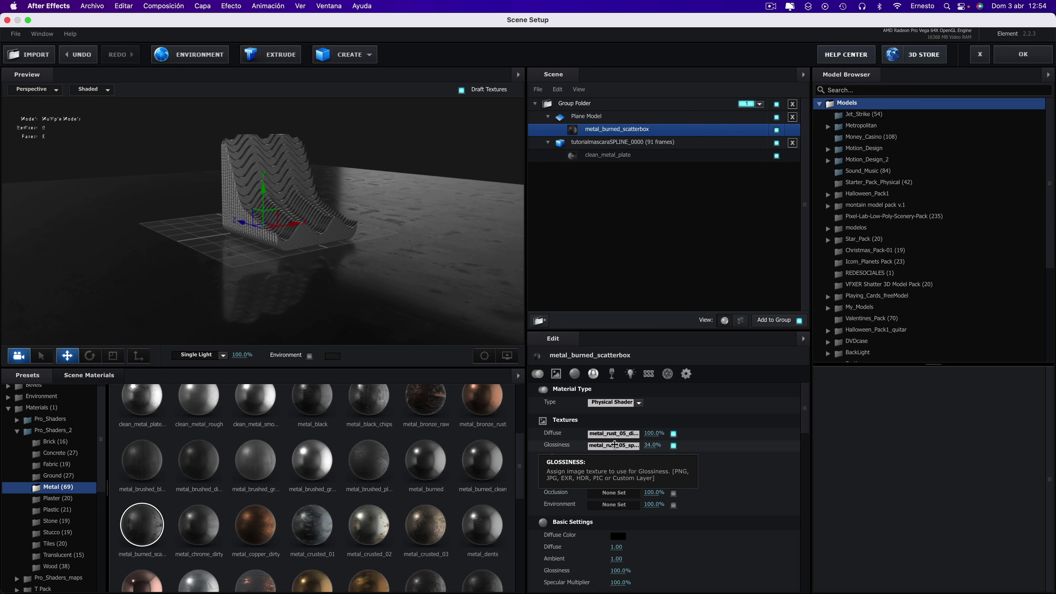
{"action": "mouse_move", "coordinate": [424, 287]}
{"action": "left_mouse_down"}
{"action": "mouse_move", "coordinate": [366, 271]}
{"action": "mouse_move", "coordinate": [382, 273]}
{"action": "left_mouse_up"}
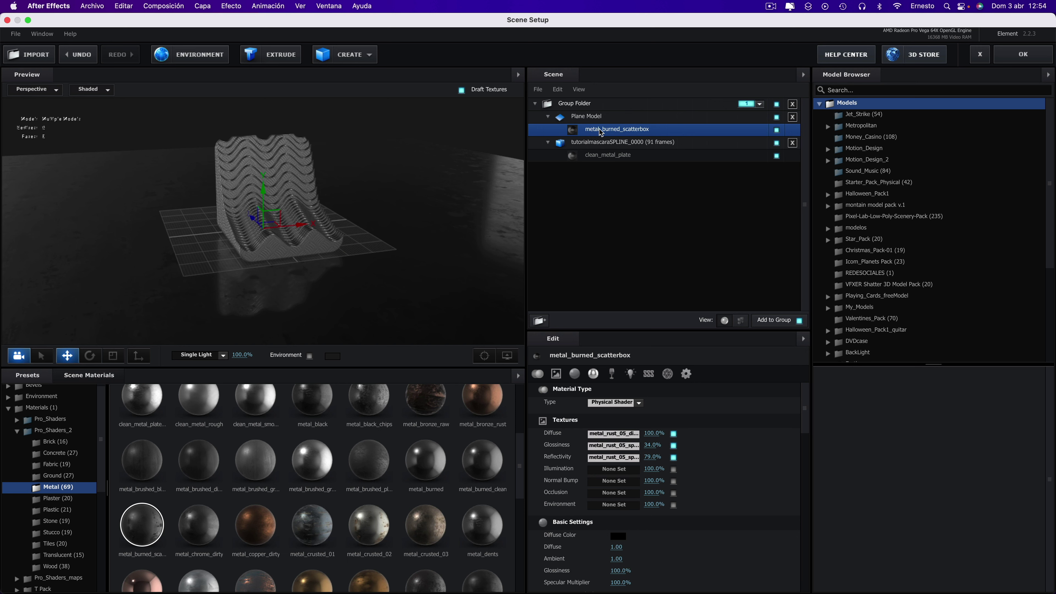
{"action": "left_click_drag", "start_coordinate": [809, 393], "coordinate": [810, 563]}
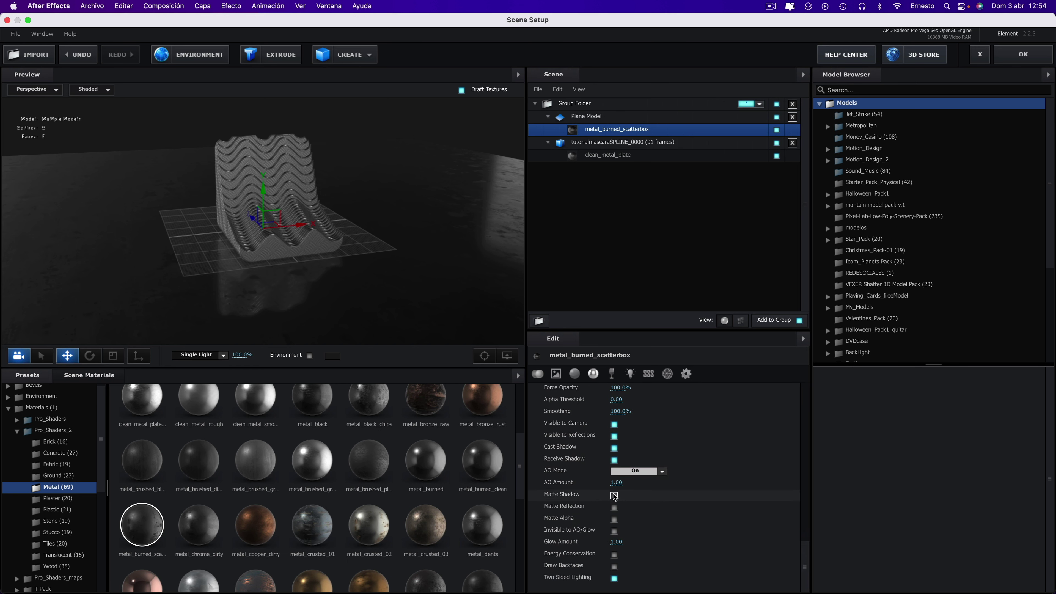
{"action": "left_click", "coordinate": [615, 495]}
{"action": "left_click", "coordinate": [614, 507]}
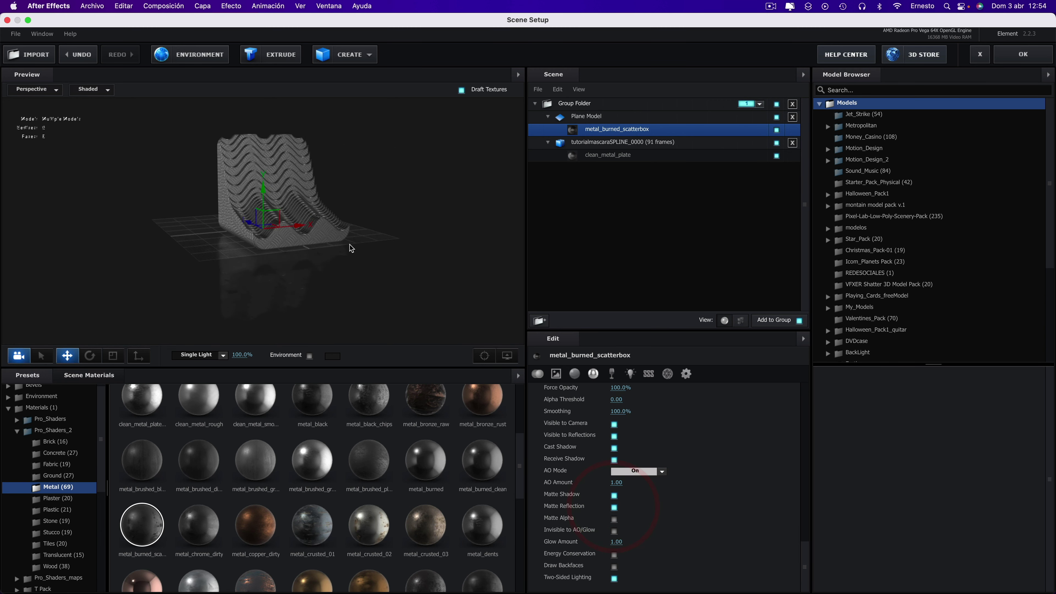
{"action": "left_click_drag", "start_coordinate": [351, 248], "coordinate": [348, 239]}
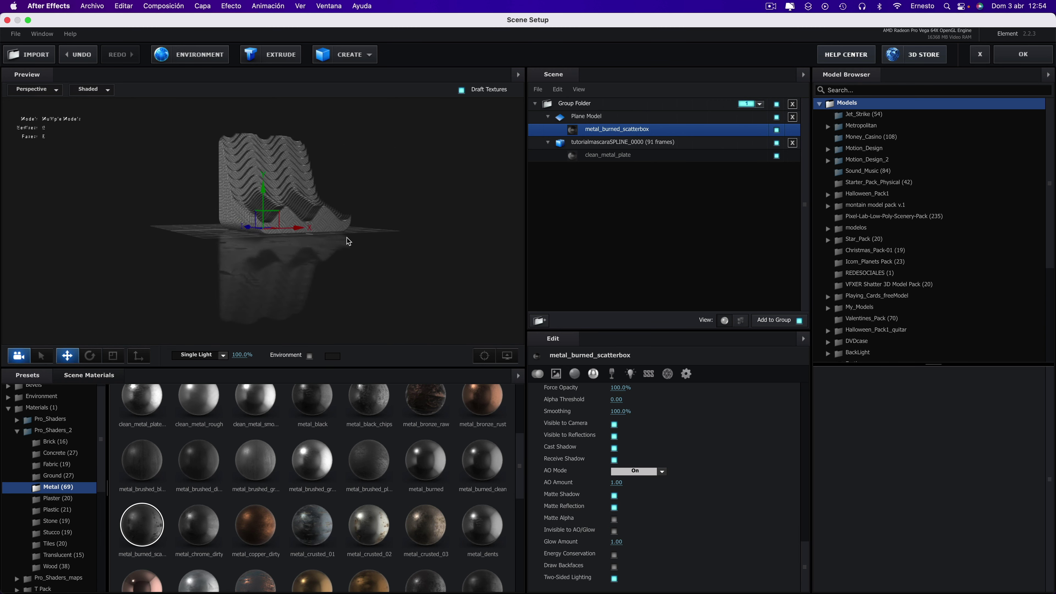
Raise metal_burned_scatterbox reflectivity intensity to 100% and apply the scene
{"action": "left_click", "coordinate": [607, 131]}
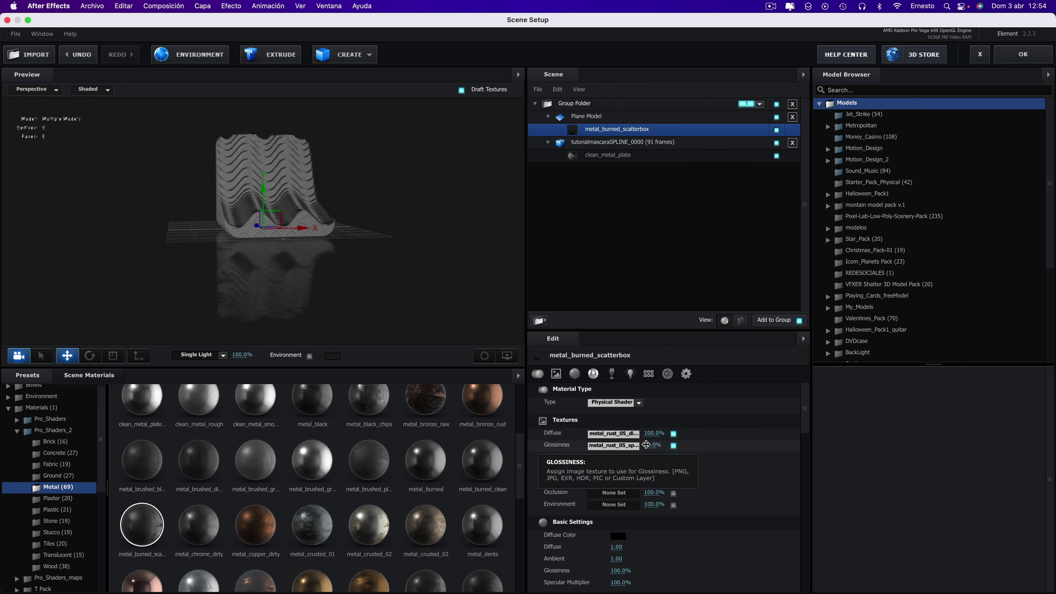
{"action": "left_click", "coordinate": [648, 445]}
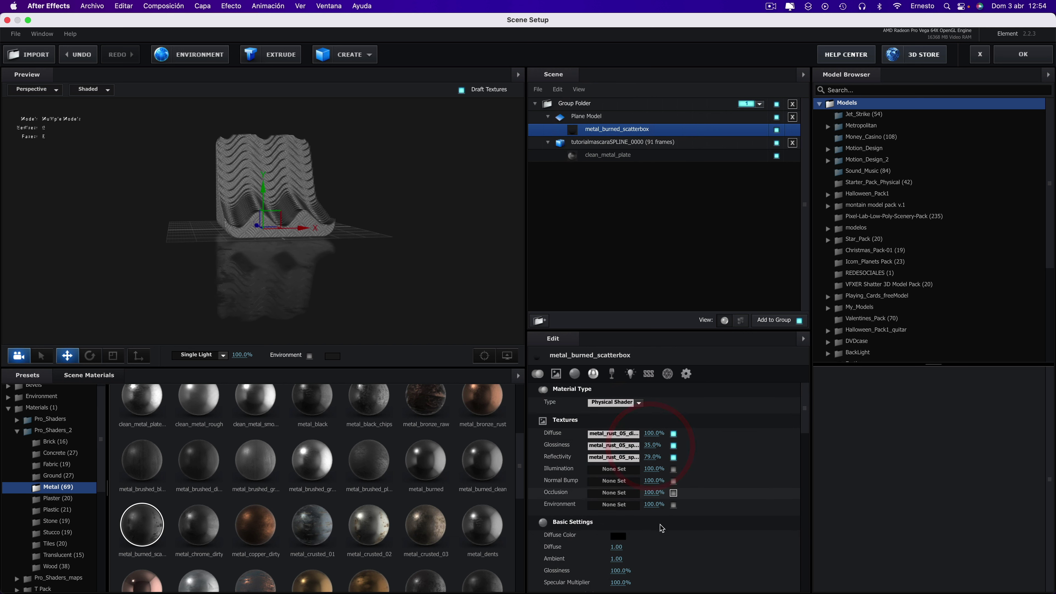
{"action": "scroll", "coordinate": [650, 534], "scroll_direction": "down", "scroll_amount": 1}
{"action": "scroll", "coordinate": [650, 535], "scroll_direction": "down", "scroll_amount": 3}
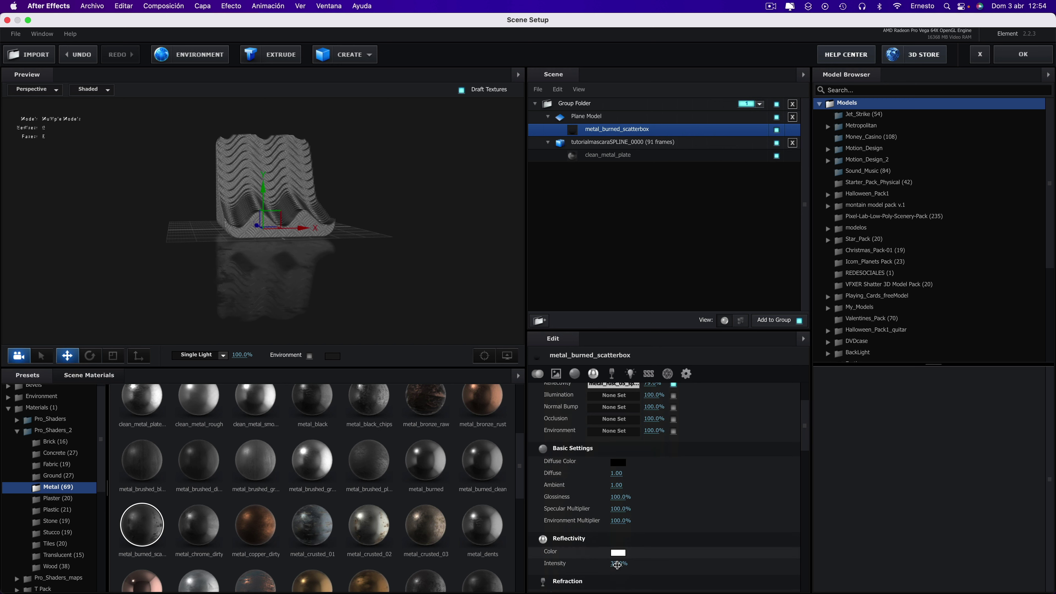
{"action": "left_click_drag", "start_coordinate": [617, 565], "coordinate": [659, 562]}
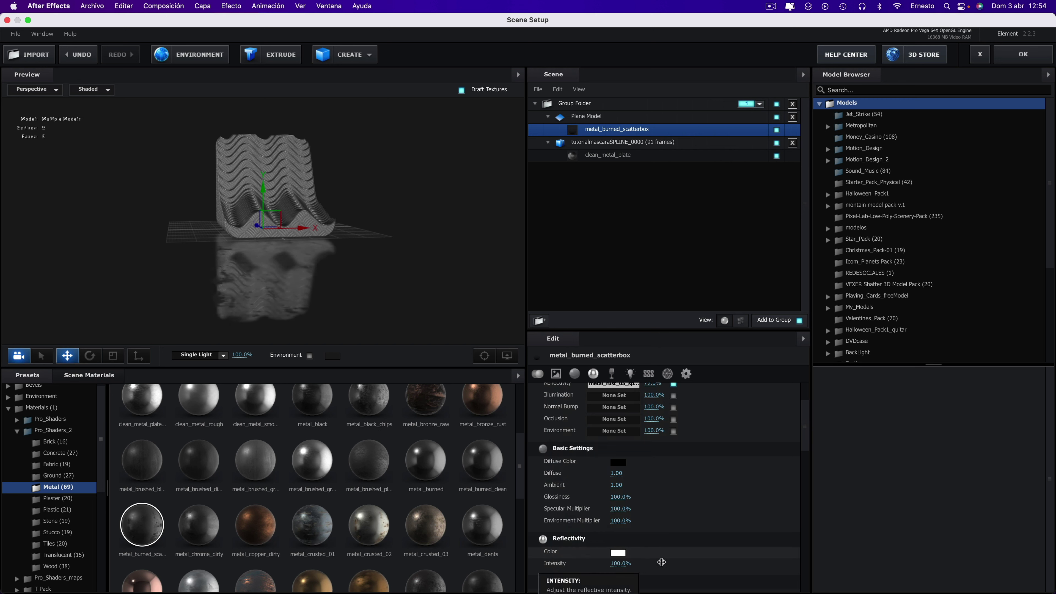
{"action": "left_click_drag", "start_coordinate": [372, 264], "coordinate": [386, 274]}
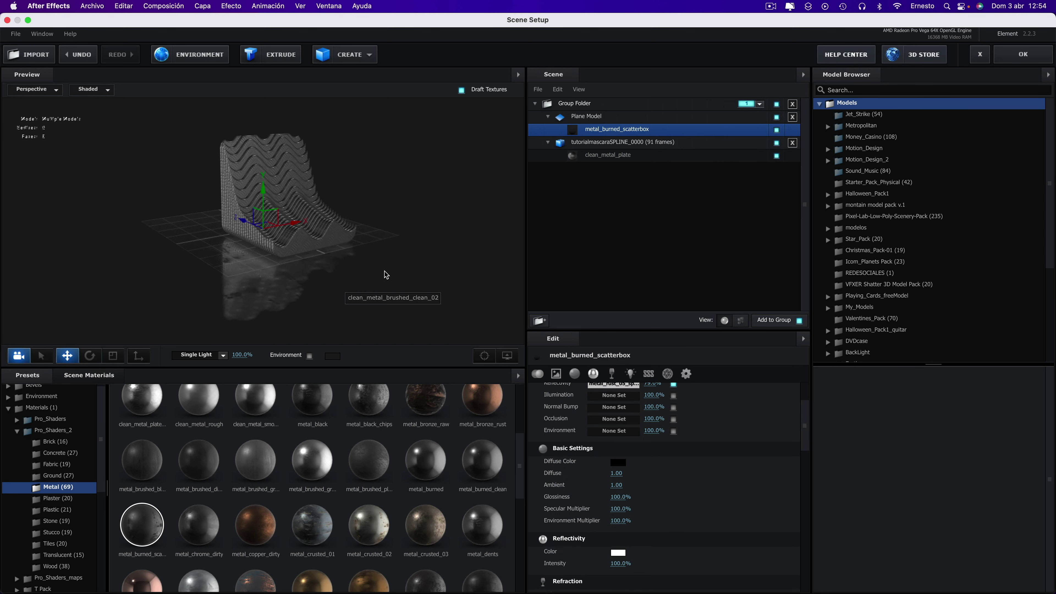
{"action": "left_click", "coordinate": [1013, 58]}
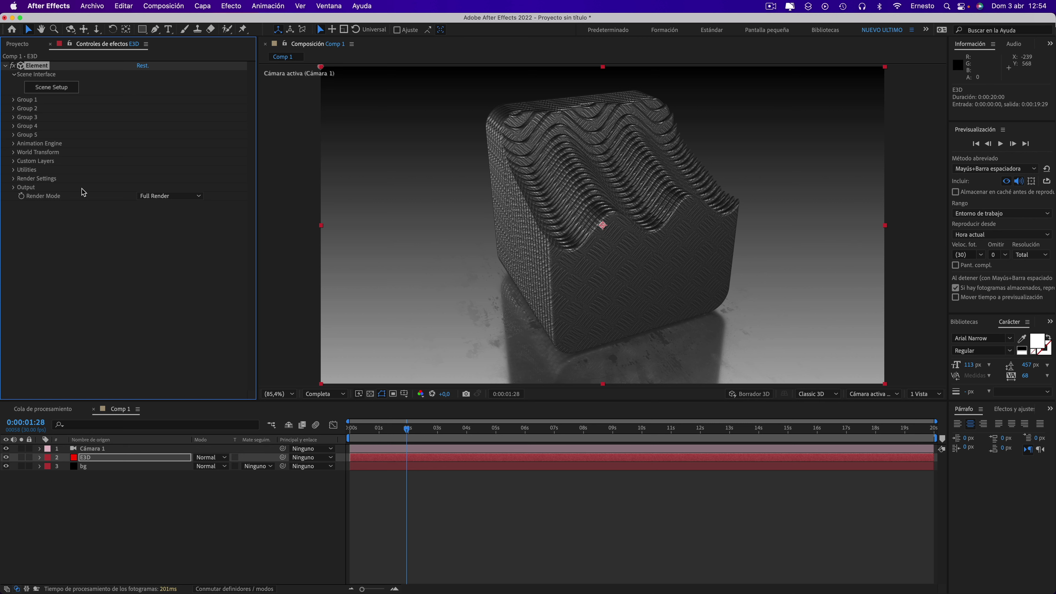
Enable Element's SSAO ambient occlusion with intensity 12,4
{"action": "left_click", "coordinate": [14, 178]}
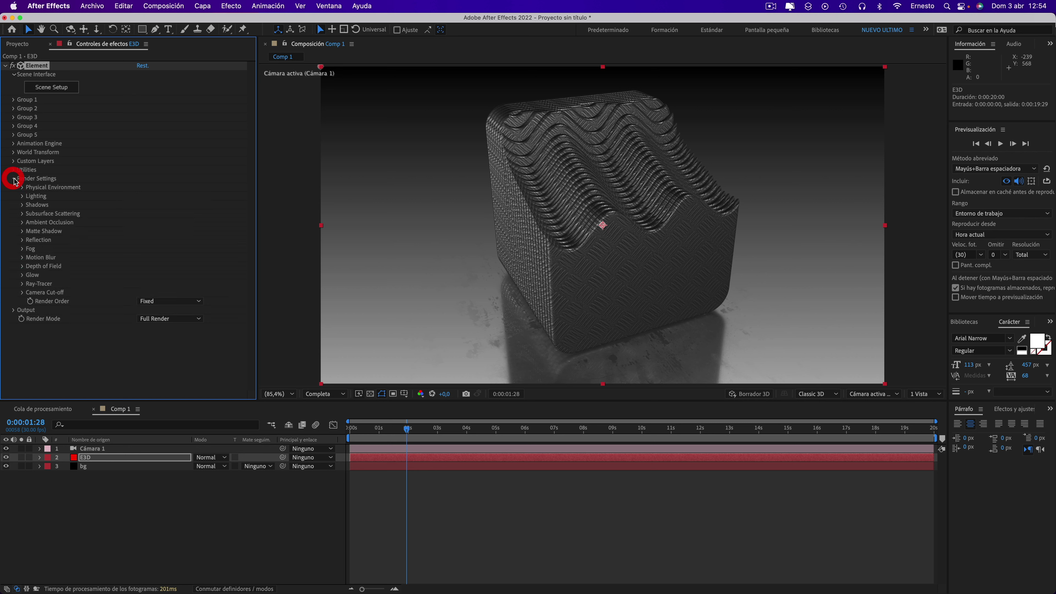
{"action": "left_click", "coordinate": [22, 223]}
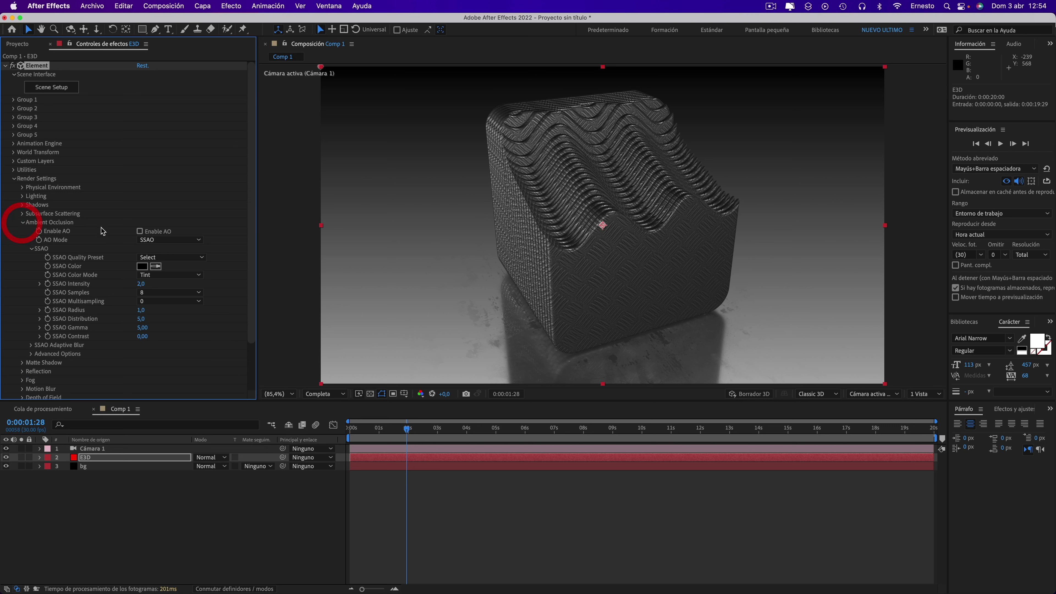
{"action": "left_click", "coordinate": [140, 232]}
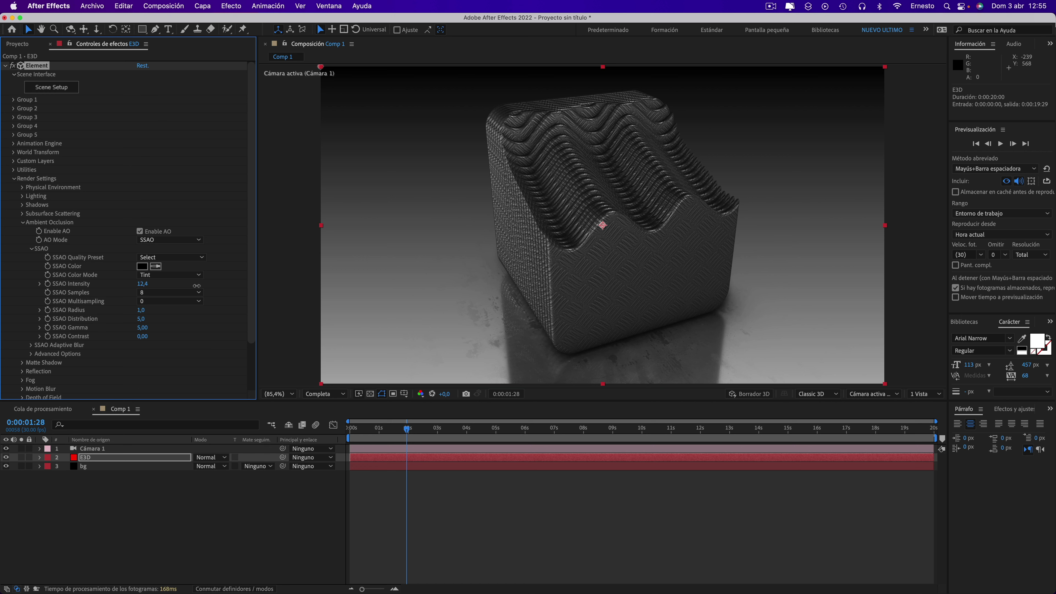
{"action": "left_click", "coordinate": [196, 285]}
{"action": "left_click", "coordinate": [203, 6]}
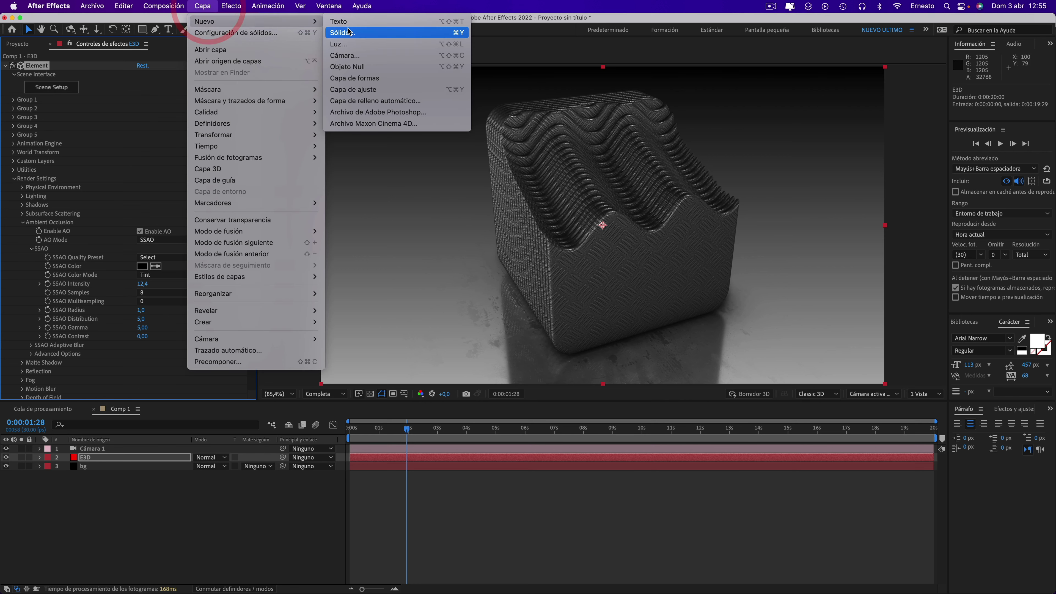
Create a Luz concentrada (spot) light layer at 263% intensity
{"action": "left_click", "coordinate": [342, 43]}
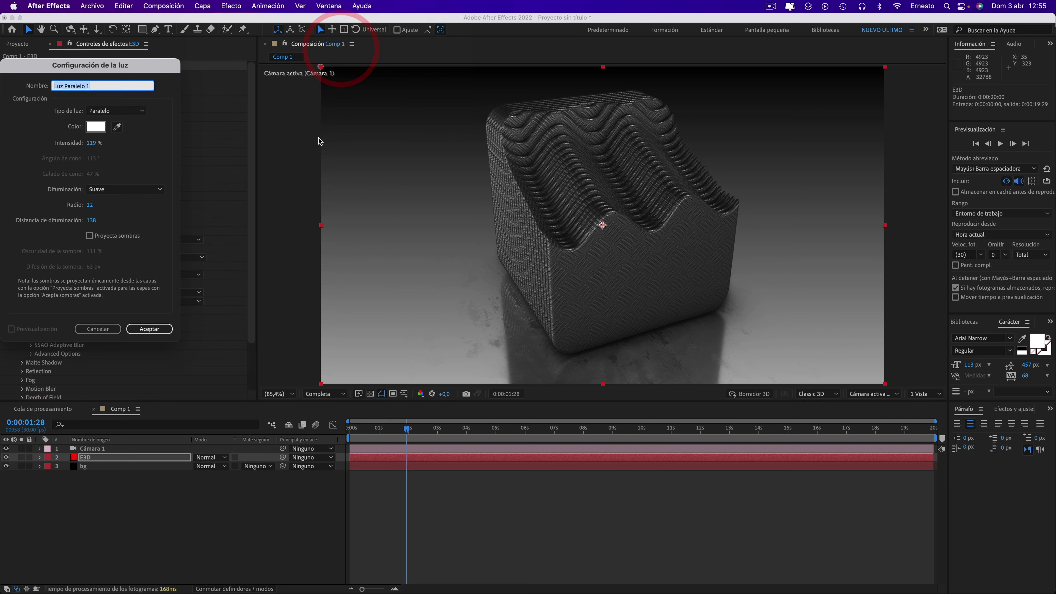
{"action": "left_click", "coordinate": [116, 111]}
{"action": "left_click", "coordinate": [120, 133]}
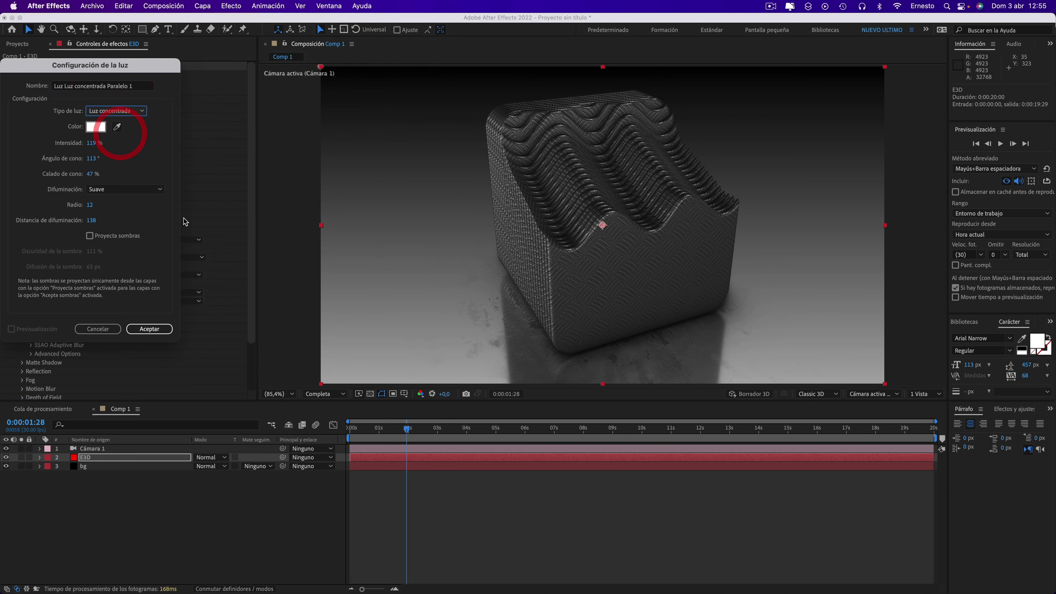
{"action": "left_click_drag", "start_coordinate": [92, 143], "coordinate": [125, 144]}
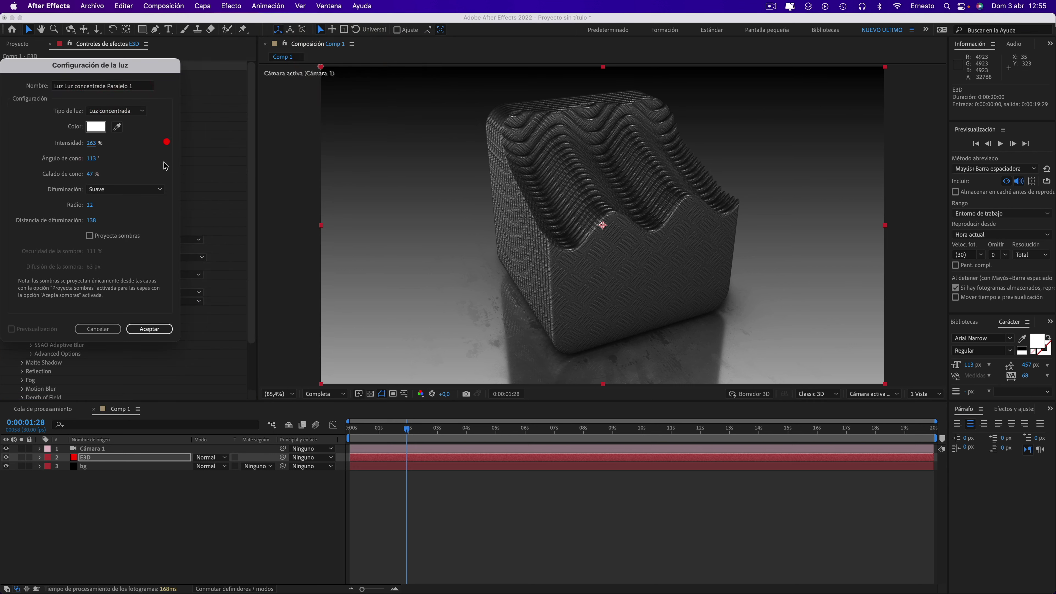
{"action": "left_click", "coordinate": [150, 329]}
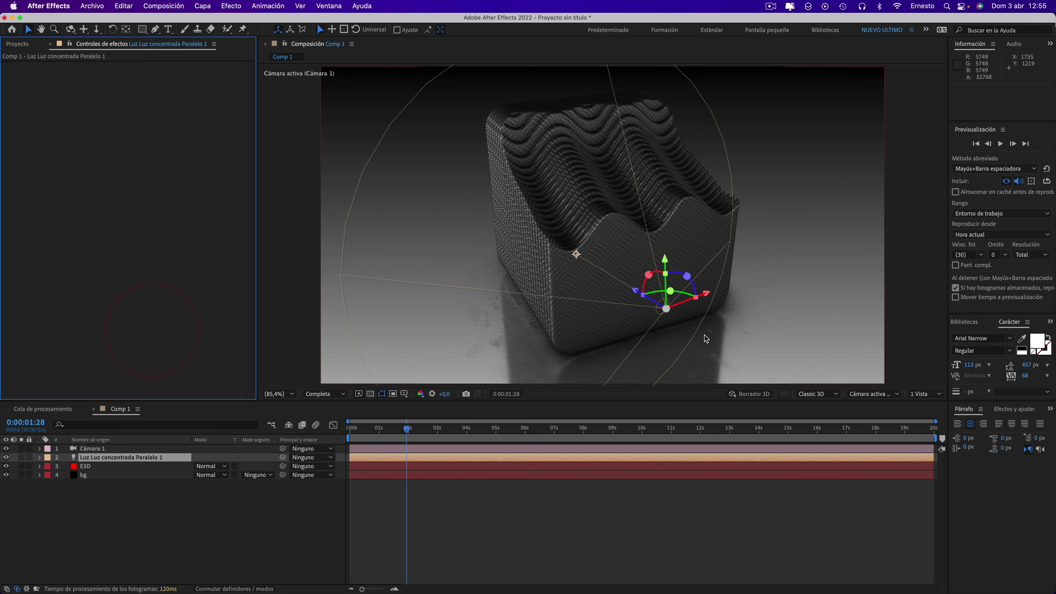
Raise the spot light above the cube and switch the viewer to the top view
{"action": "left_click", "coordinate": [718, 326]}
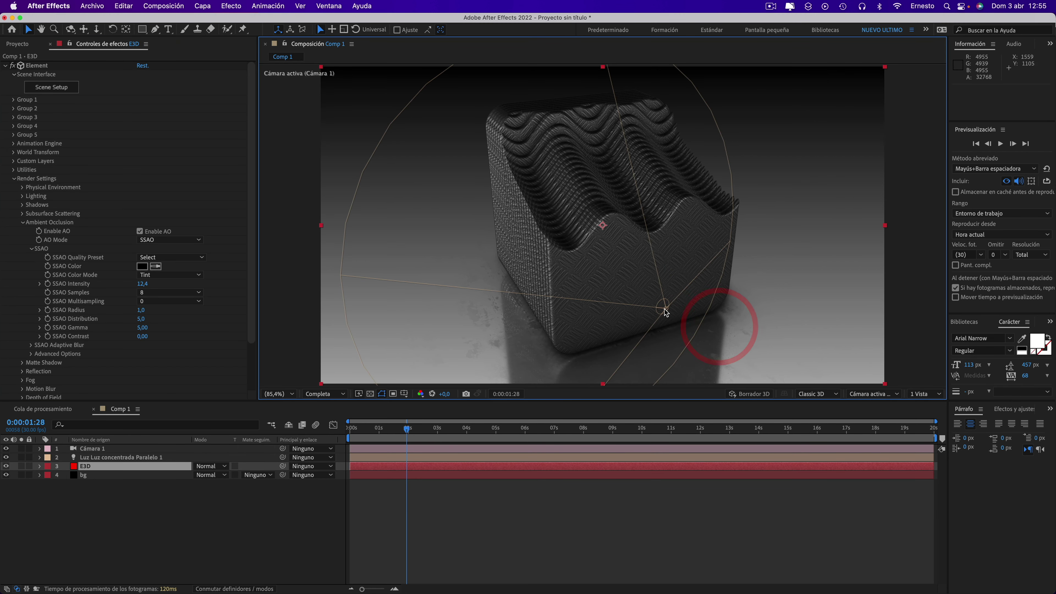
{"action": "mouse_move", "coordinate": [663, 307]}
{"action": "left_mouse_down"}
{"action": "mouse_move", "coordinate": [676, 236]}
{"action": "mouse_move", "coordinate": [634, 195]}
{"action": "mouse_move", "coordinate": [520, 139]}
{"action": "left_mouse_up"}
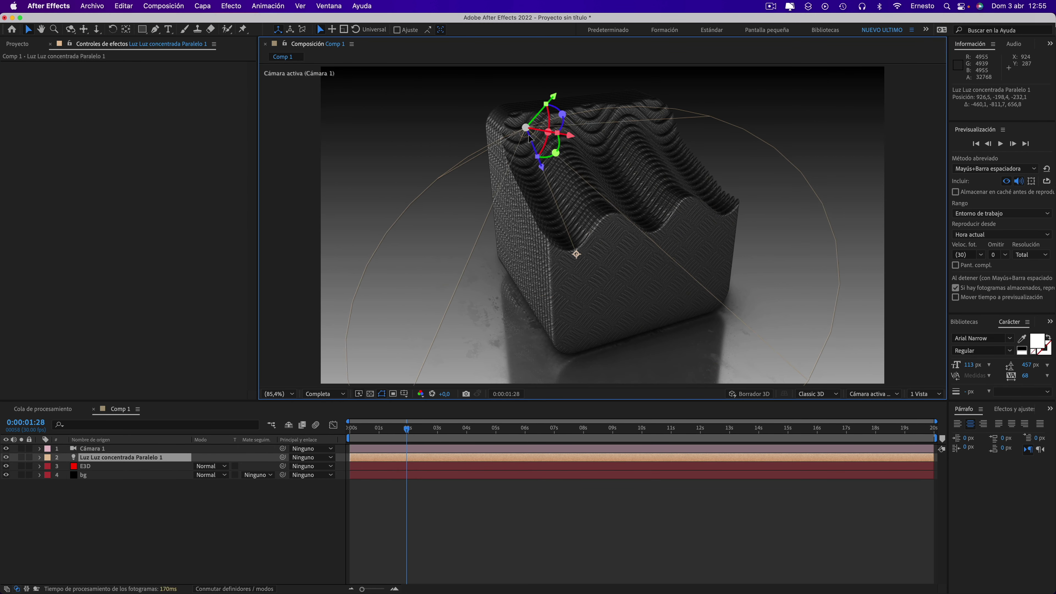
{"action": "left_click", "coordinate": [872, 393]}
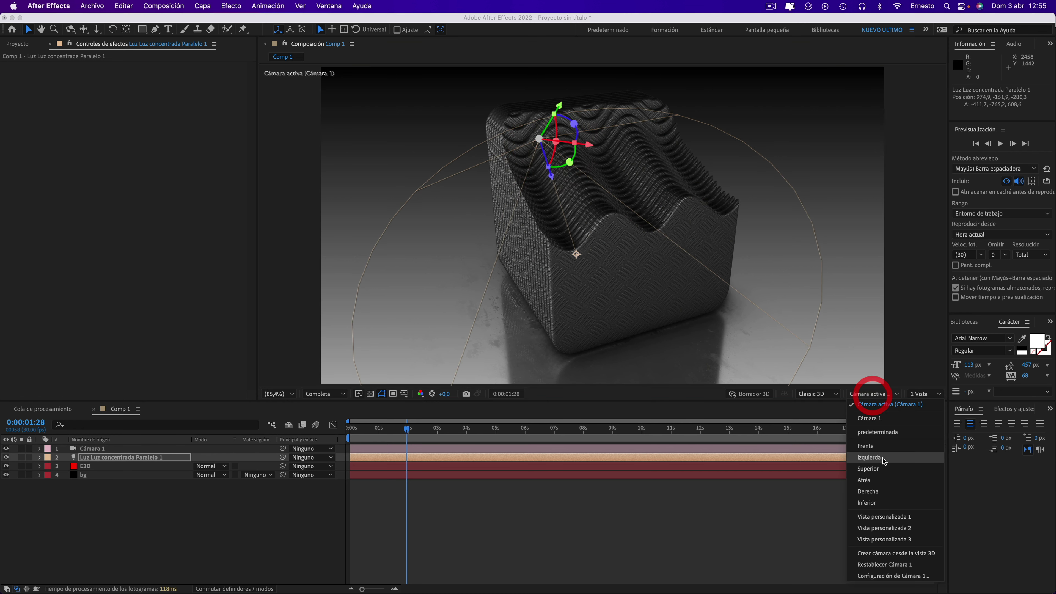
{"action": "left_click", "coordinate": [869, 469]}
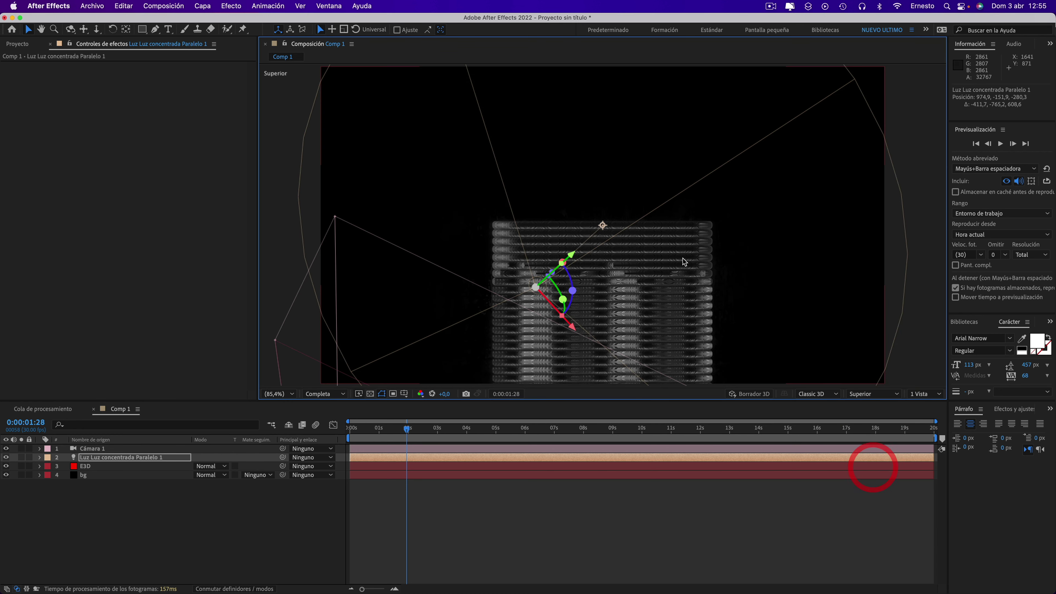
{"action": "left_click", "coordinate": [918, 394]}
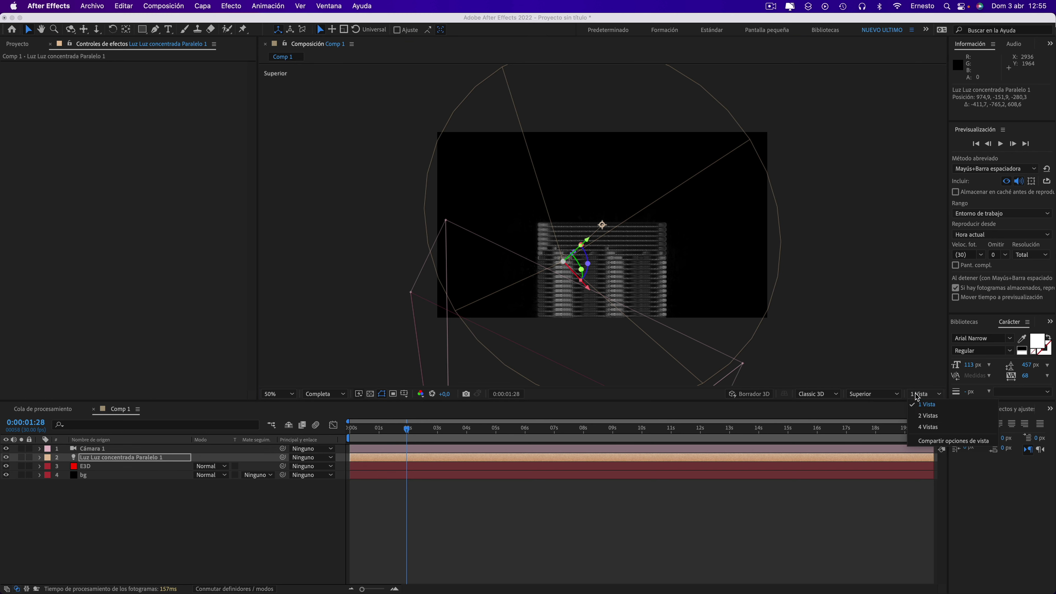
{"action": "left_click", "coordinate": [877, 394]}
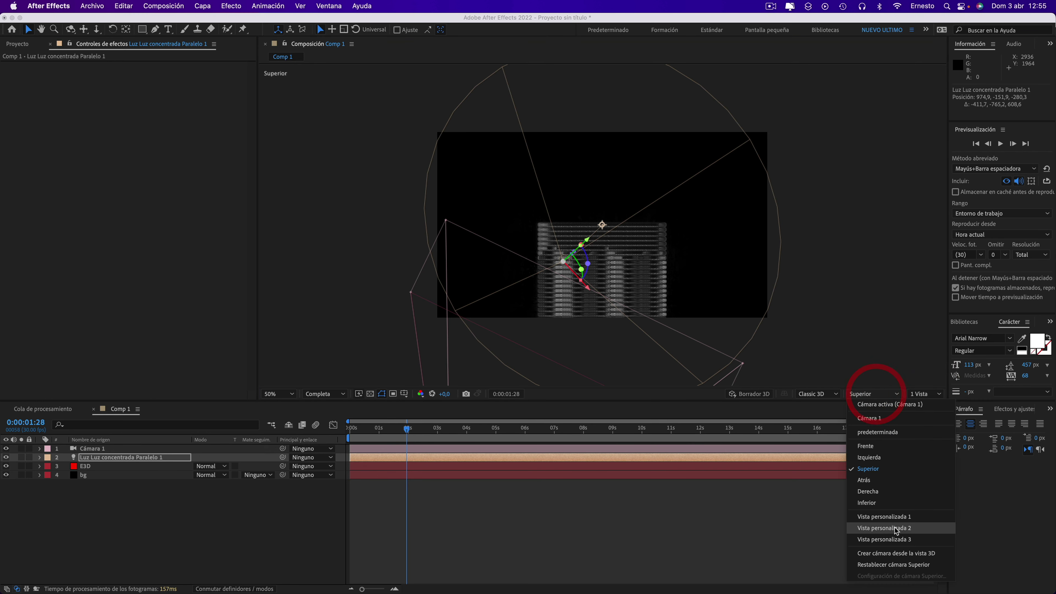
In Vista personalizada 1, zoom out and drag the spot light and its target right and down
{"action": "left_click", "coordinate": [885, 516]}
{"action": "key", "text": "comma"}
{"action": "key", "text": "comma"}
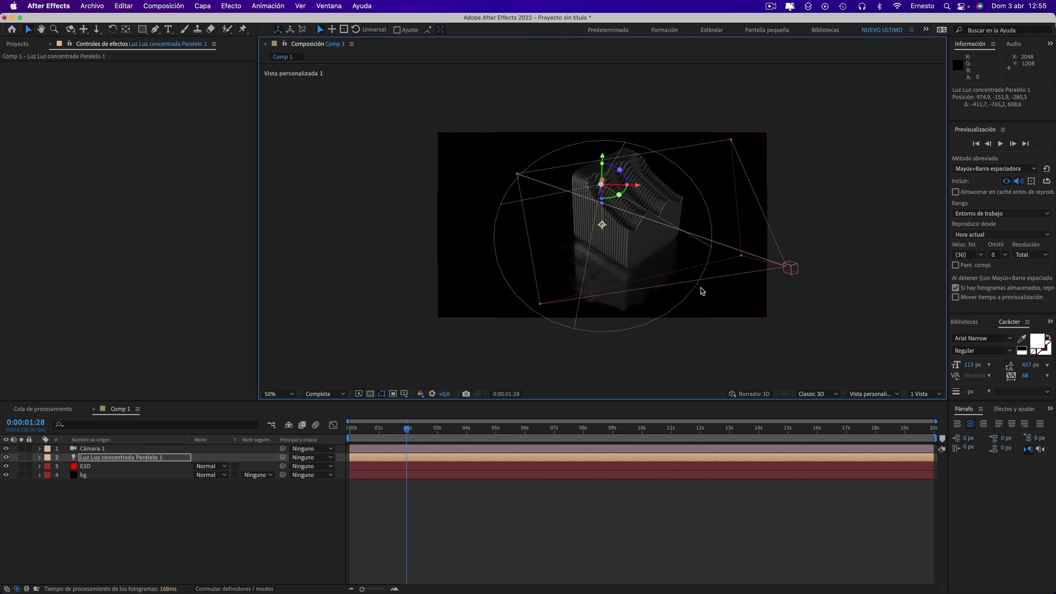
{"action": "left_click", "coordinate": [777, 155]}
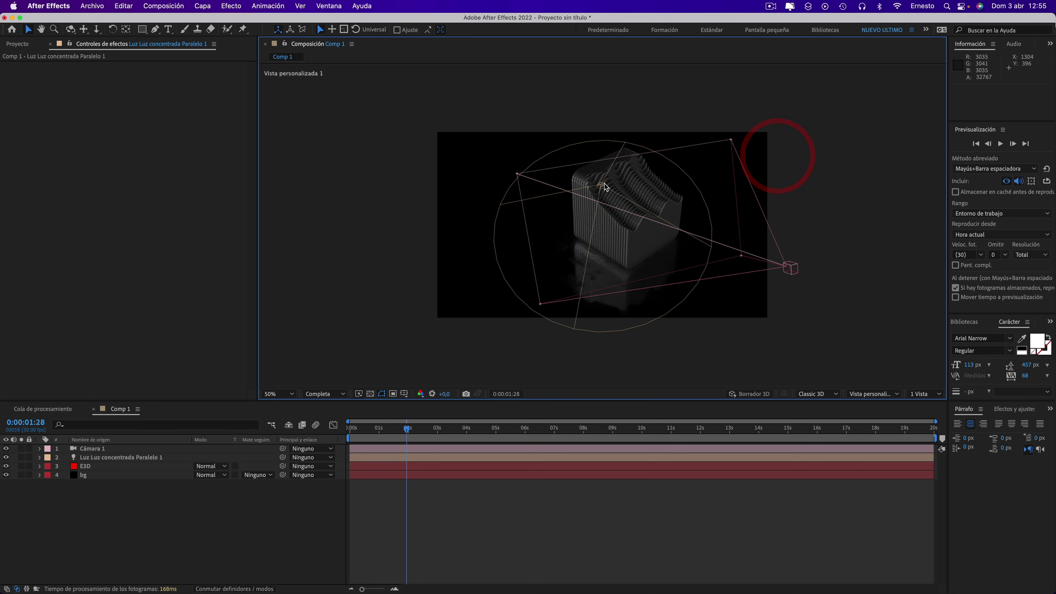
{"action": "left_click_drag", "start_coordinate": [603, 184], "coordinate": [665, 168]}
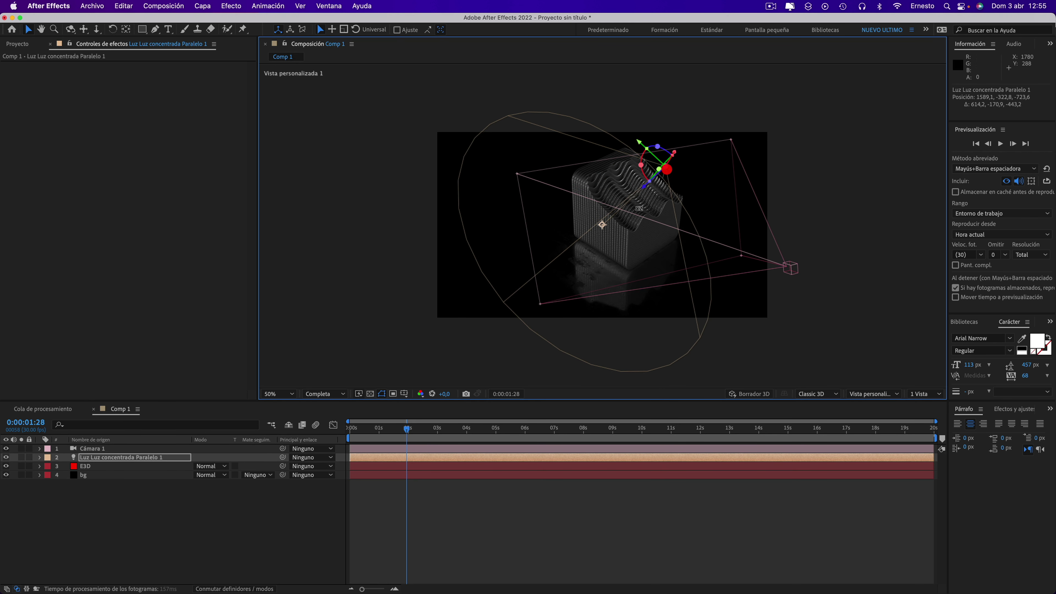
{"action": "left_click_drag", "start_coordinate": [602, 225], "coordinate": [643, 222]}
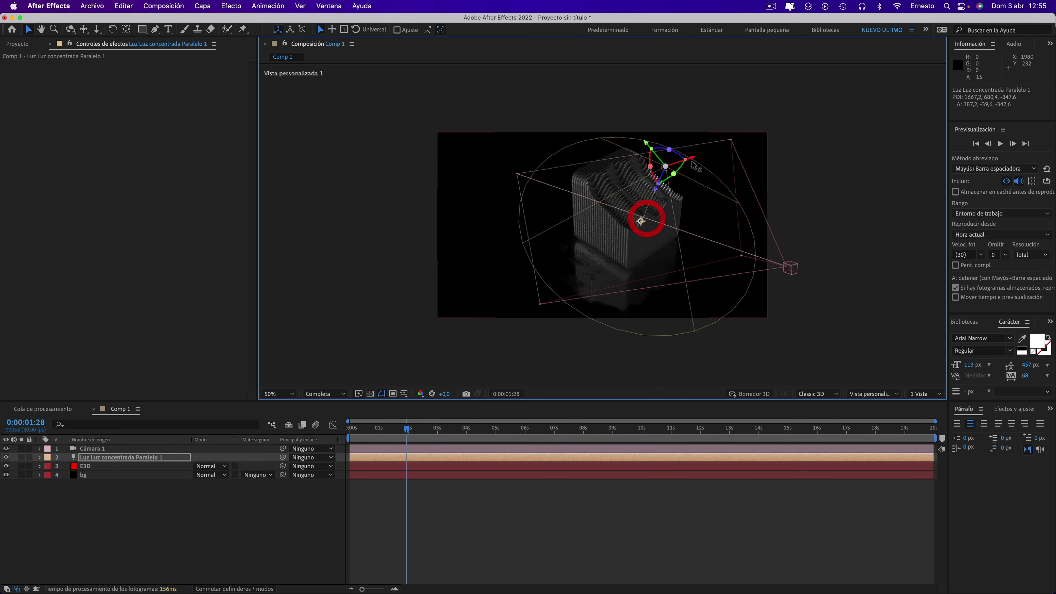
{"action": "left_click_drag", "start_coordinate": [667, 170], "coordinate": [690, 251]}
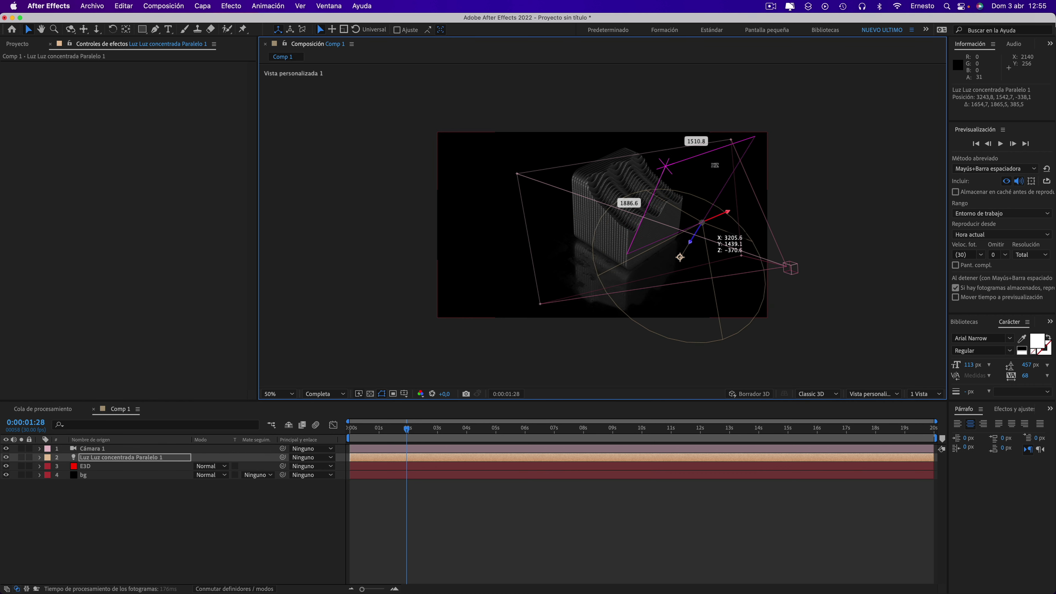
{"action": "left_click_drag", "start_coordinate": [712, 217], "coordinate": [699, 230]}
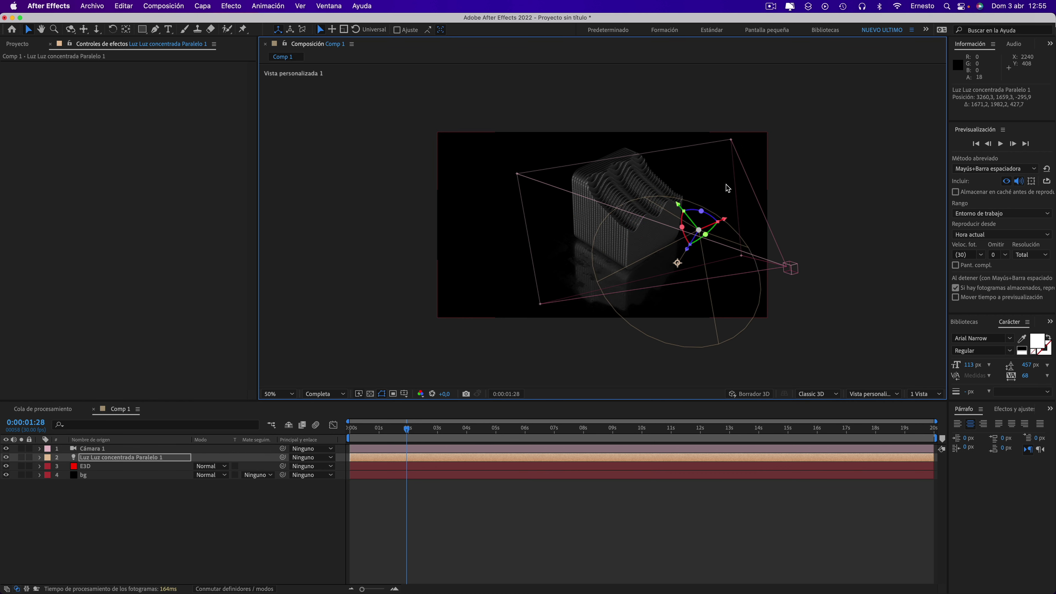
Undo the last move, place the spot light right of the cube, and return to Cámara activa
{"action": "key", "text": "ctrl+z"}
{"action": "left_click", "coordinate": [754, 175]}
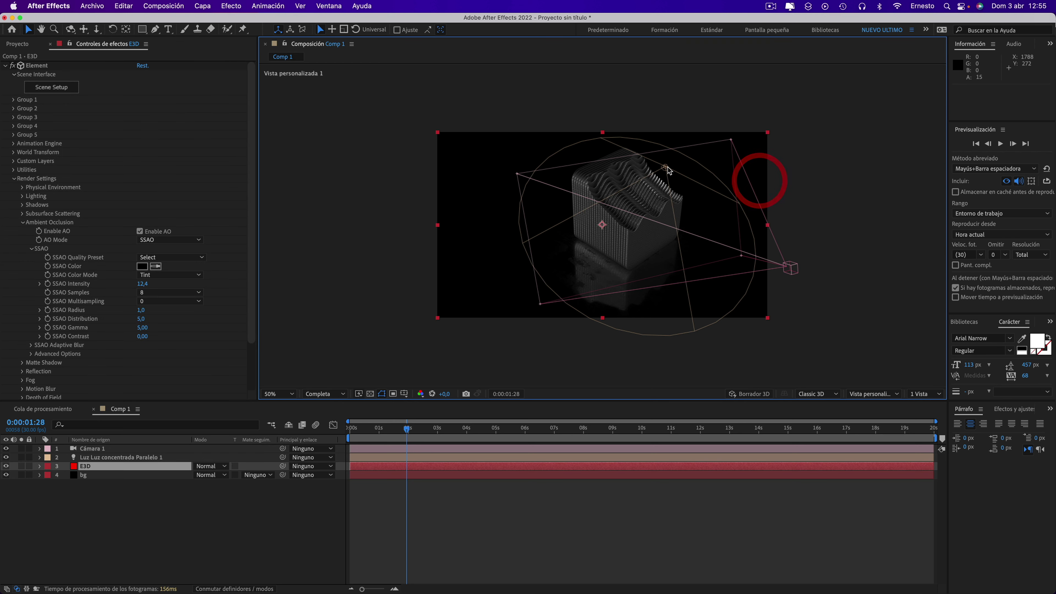
{"action": "mouse_move", "coordinate": [667, 171]}
{"action": "left_mouse_down"}
{"action": "mouse_move", "coordinate": [711, 191]}
{"action": "mouse_move", "coordinate": [706, 203]}
{"action": "mouse_move", "coordinate": [714, 191]}
{"action": "mouse_move", "coordinate": [736, 199]}
{"action": "left_mouse_up"}
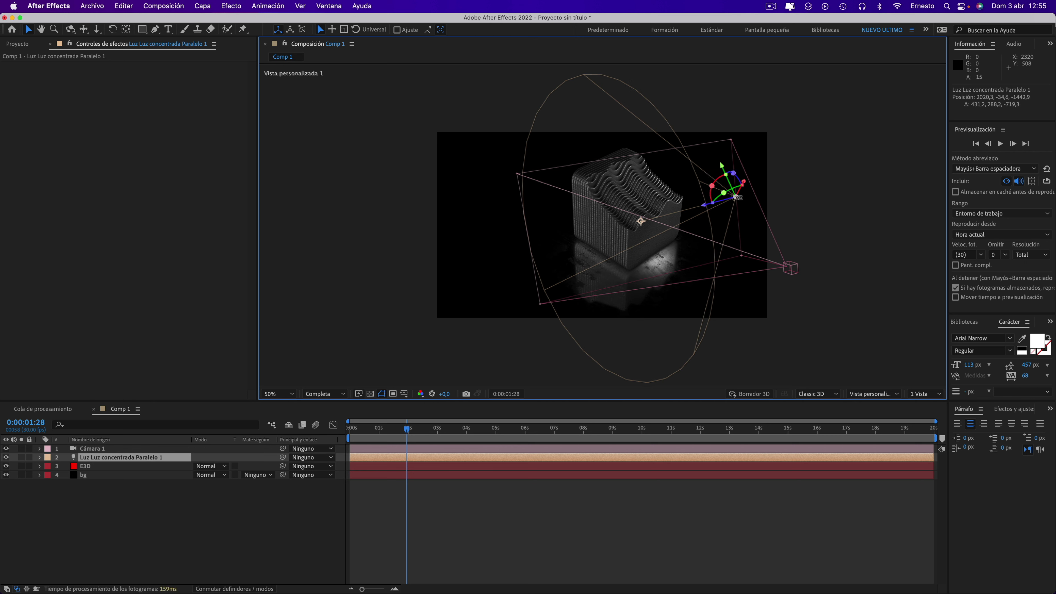
{"action": "left_click", "coordinate": [735, 197]}
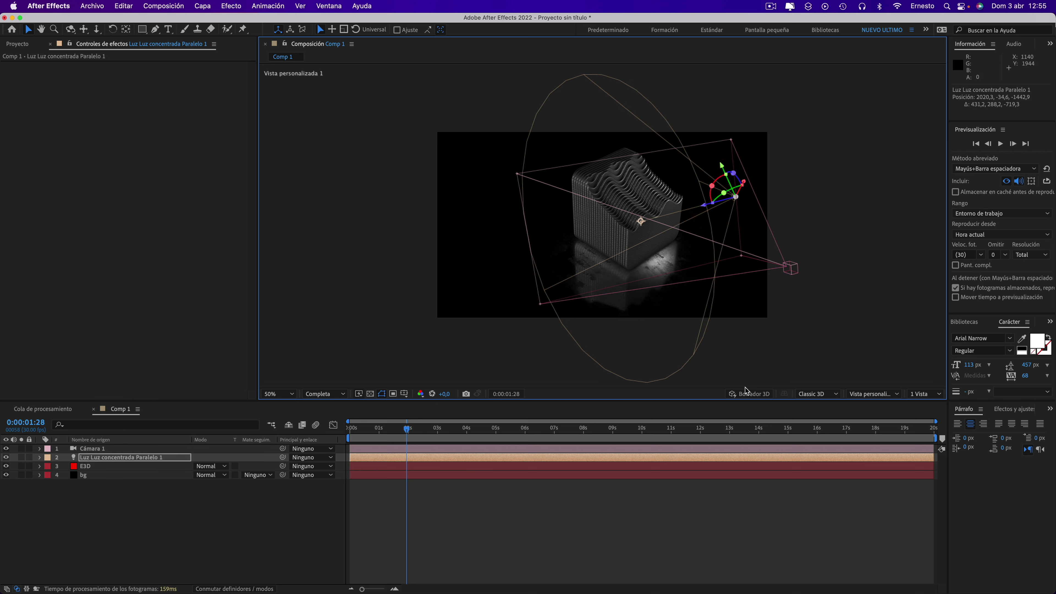
{"action": "left_click", "coordinate": [860, 393]}
{"action": "left_click", "coordinate": [869, 411]}
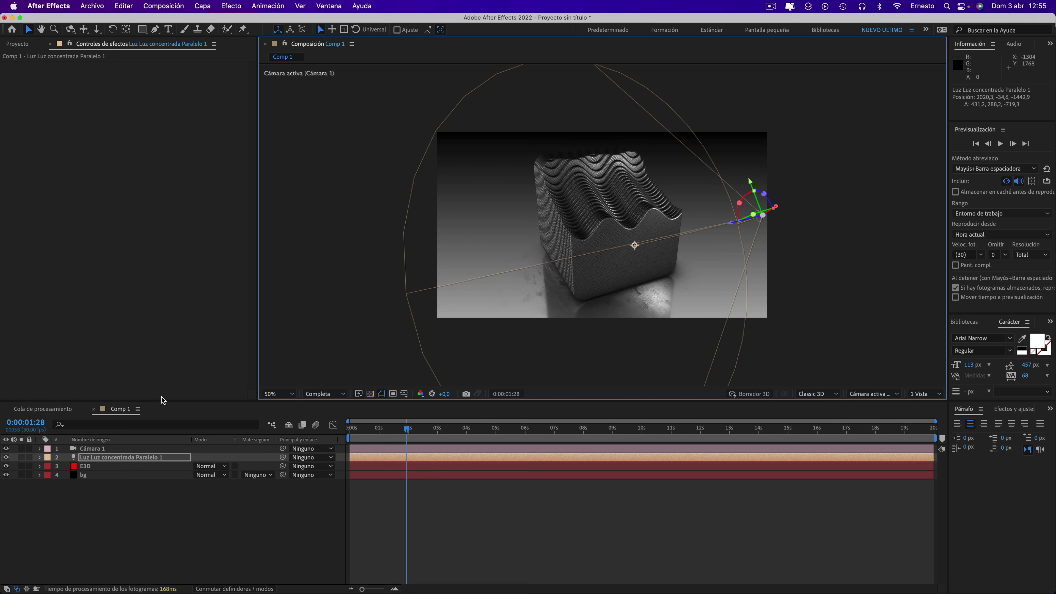
Enable Shadows in the E3D layer's Element Render Settings, using Shadow Mapping
{"action": "left_click", "coordinate": [87, 466]}
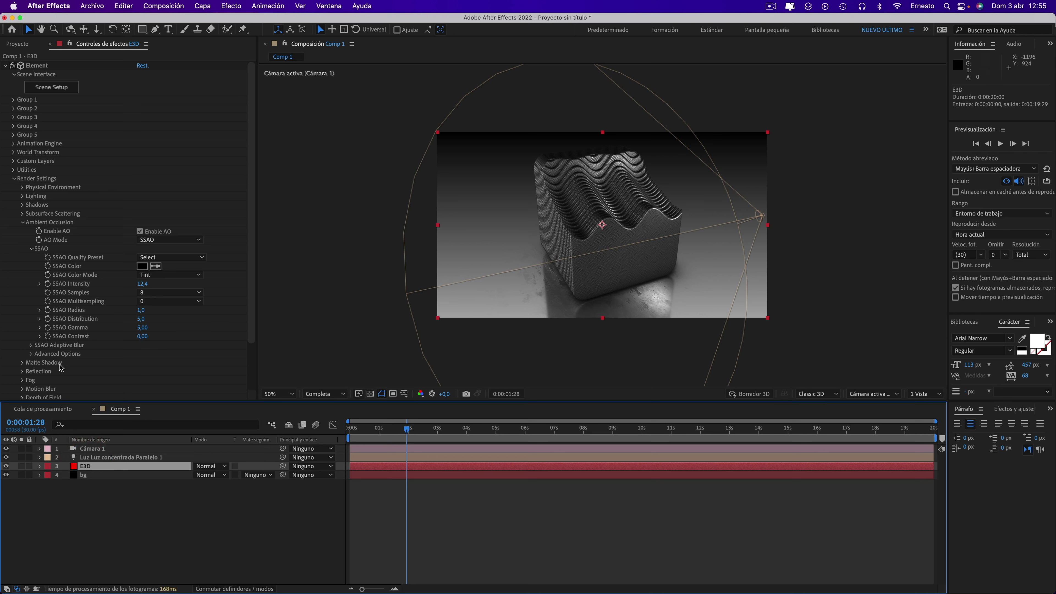
{"action": "scroll", "coordinate": [60, 366], "scroll_direction": "down", "scroll_amount": 2}
{"action": "scroll", "coordinate": [39, 352], "scroll_direction": "down", "scroll_amount": 3}
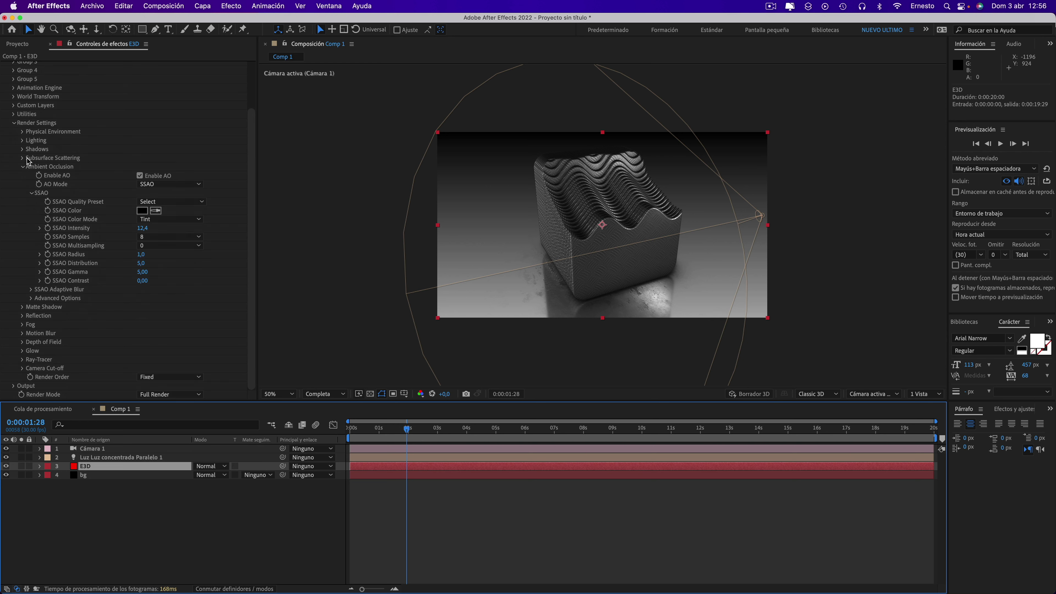
{"action": "left_click", "coordinate": [22, 150]}
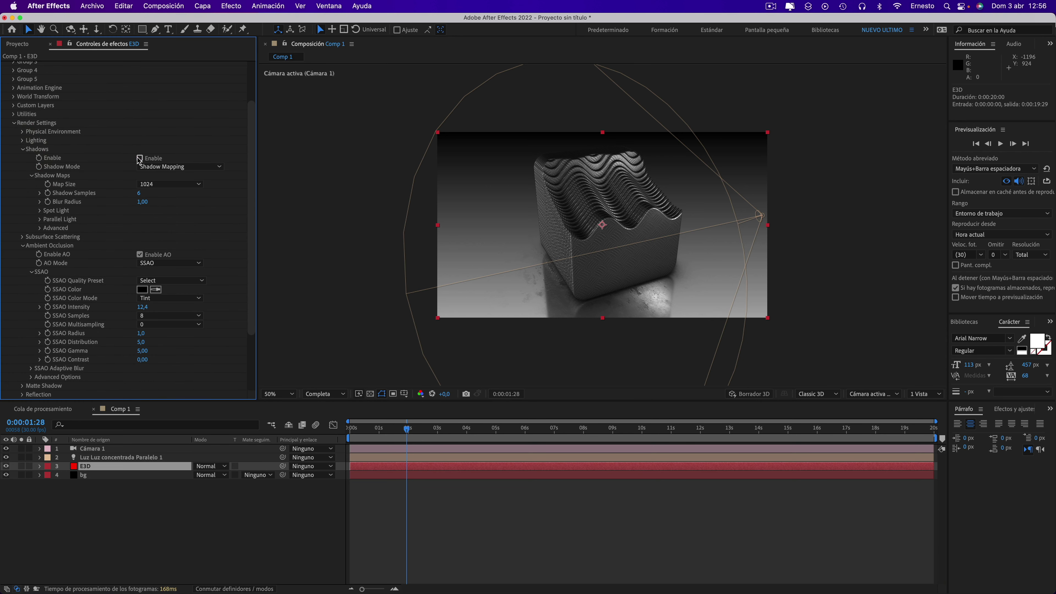
{"action": "left_click", "coordinate": [139, 158]}
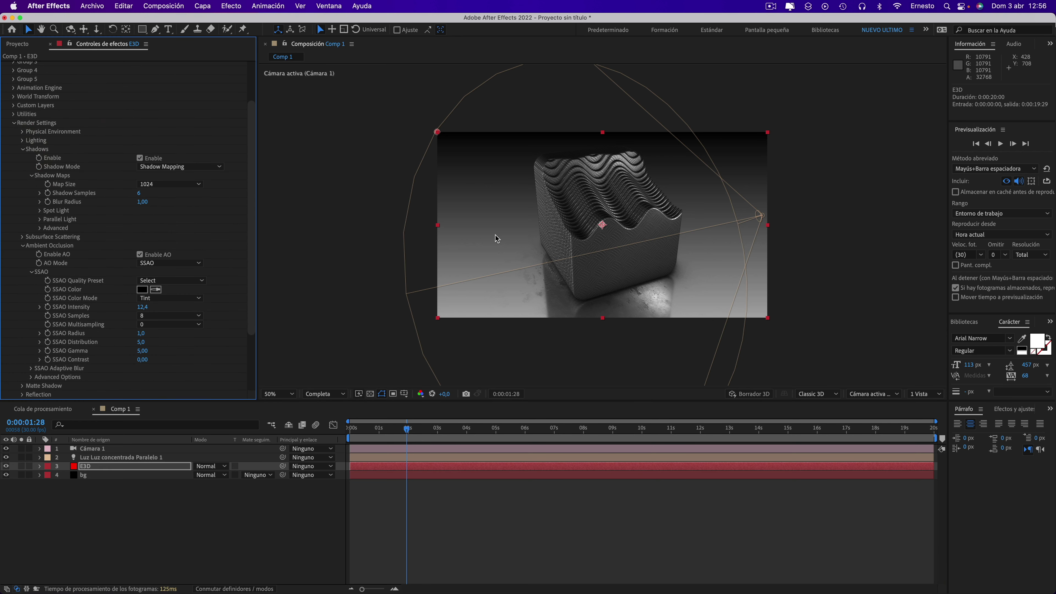
{"action": "left_click", "coordinate": [97, 457]}
In Light Settings, turn on Casts Shadows for the spot light and raise Shadow Darkness toward 150%
{"action": "left_click", "coordinate": [203, 6]}
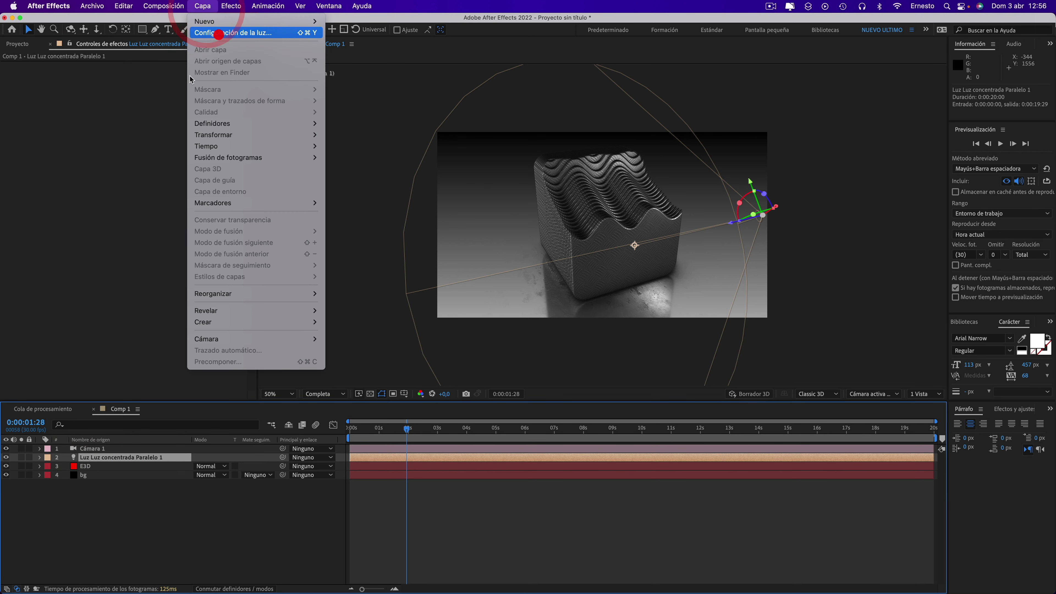
{"action": "left_click", "coordinate": [219, 33]}
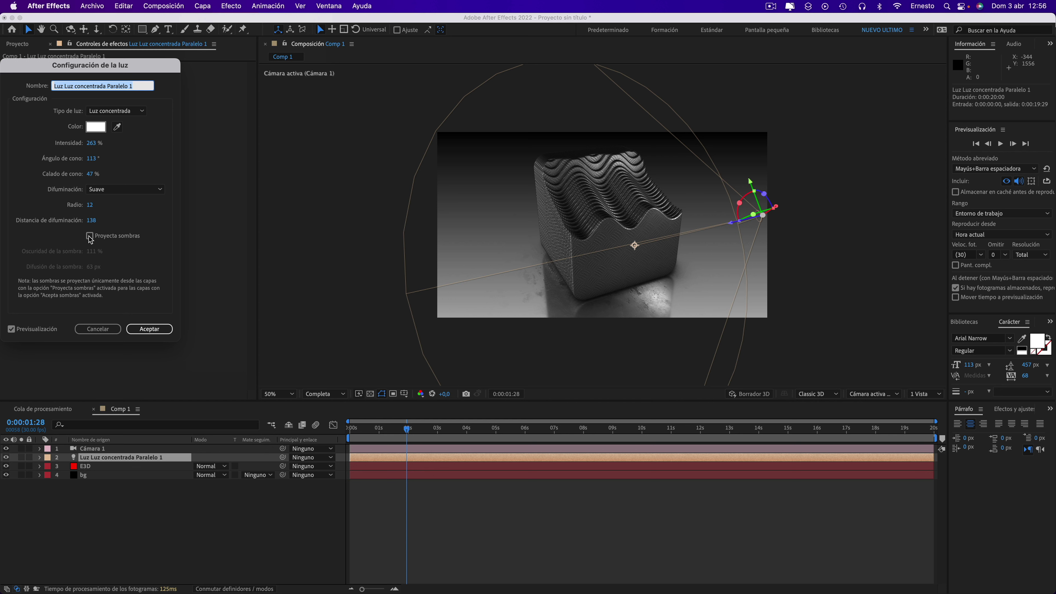
{"action": "left_click", "coordinate": [90, 237]}
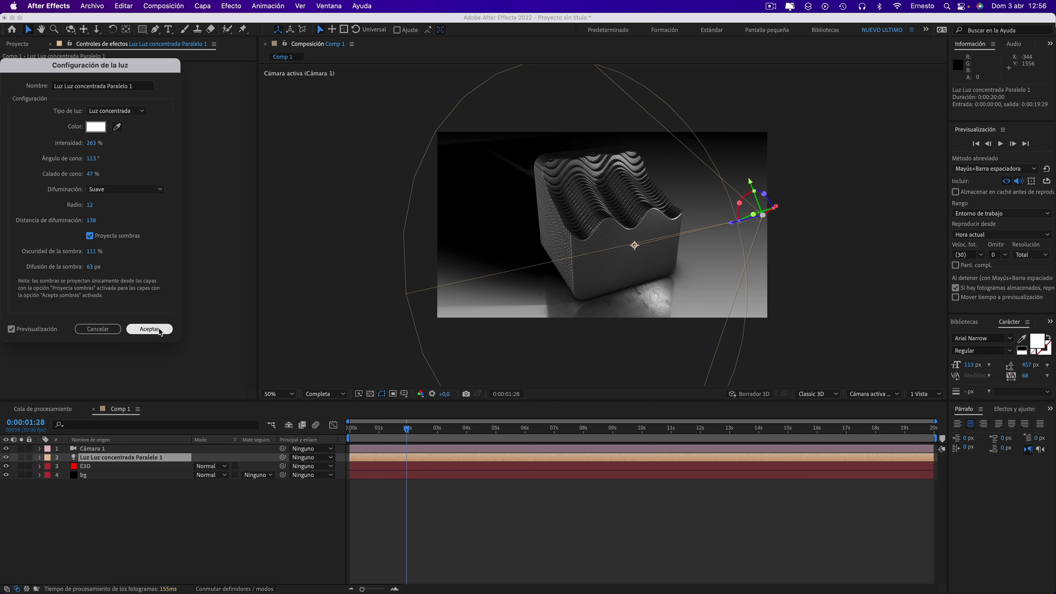
{"action": "left_click_drag", "start_coordinate": [58, 251], "coordinate": [120, 261]}
{"action": "left_click", "coordinate": [79, 251]}
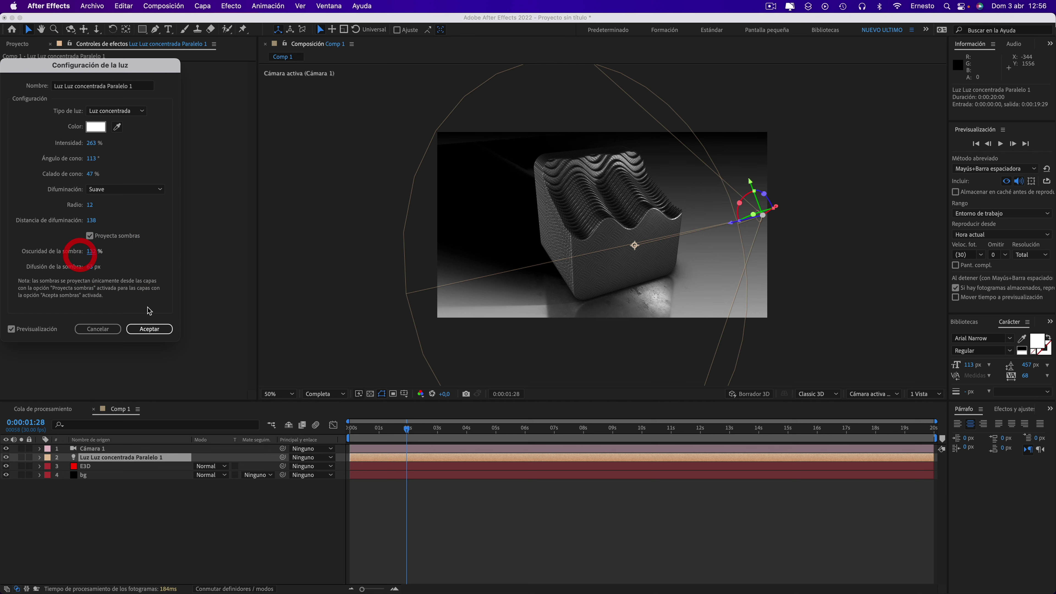
Confirm the light settings and set the E3D layer's Element Add Lighting to Single Light
{"action": "left_click", "coordinate": [148, 328]}
{"action": "left_click", "coordinate": [86, 467]}
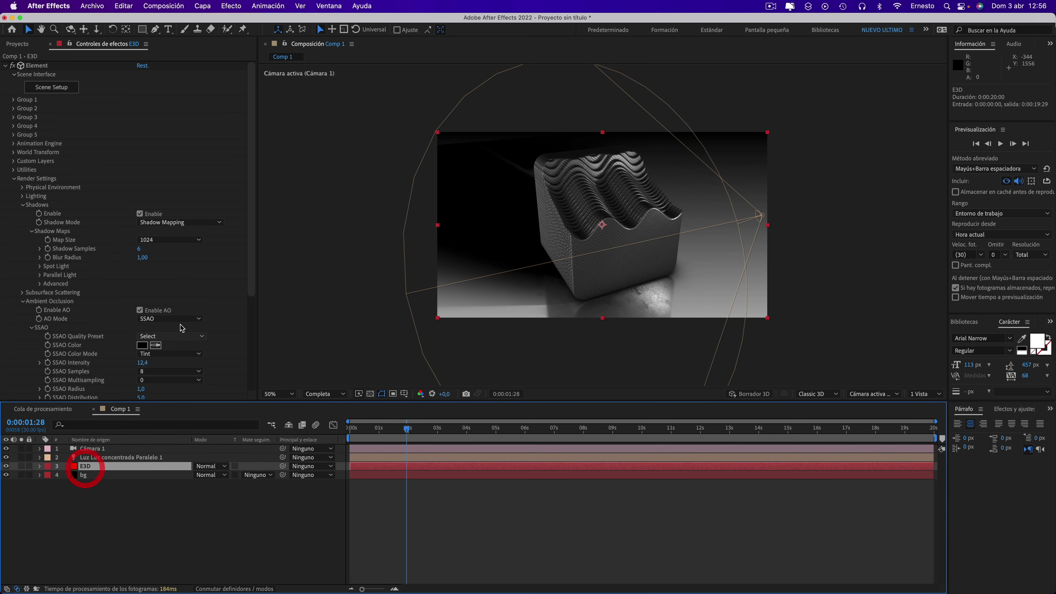
{"action": "scroll", "coordinate": [152, 325], "scroll_direction": "down", "scroll_amount": 5}
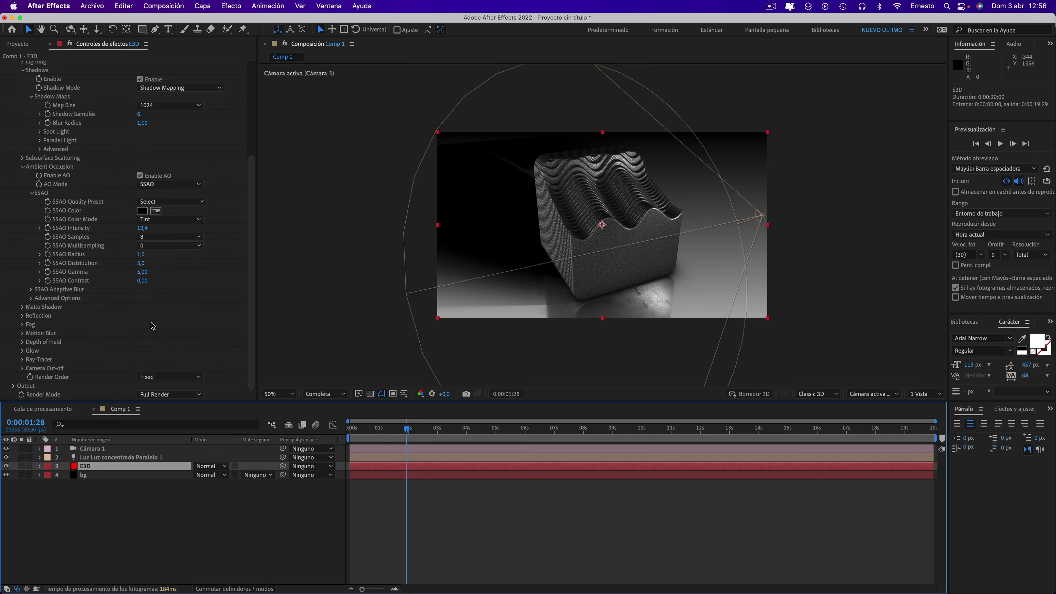
{"action": "scroll", "coordinate": [109, 245], "scroll_direction": "up", "scroll_amount": 3}
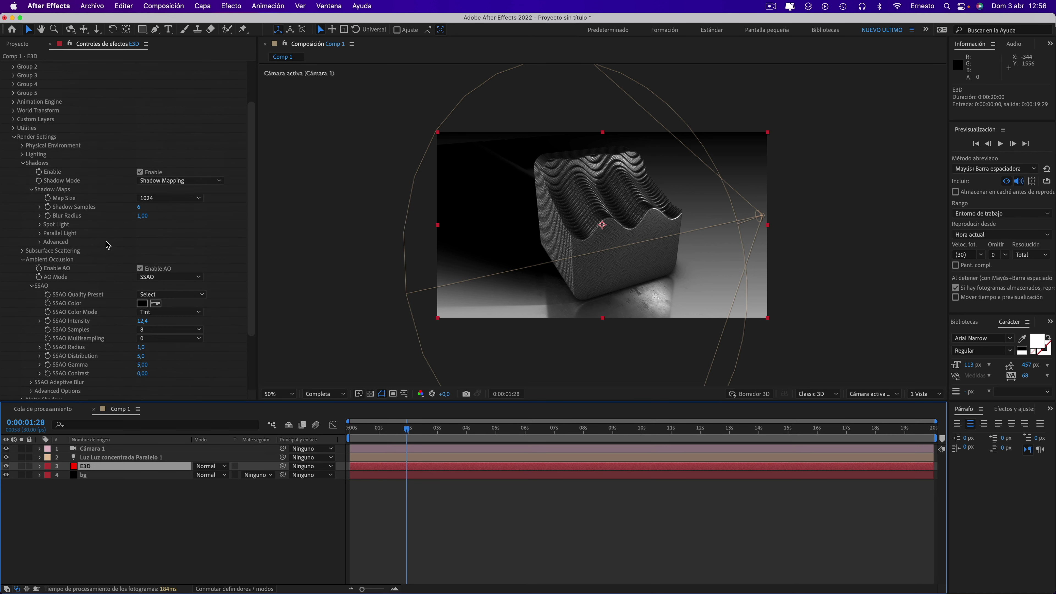
{"action": "left_click", "coordinate": [23, 154]}
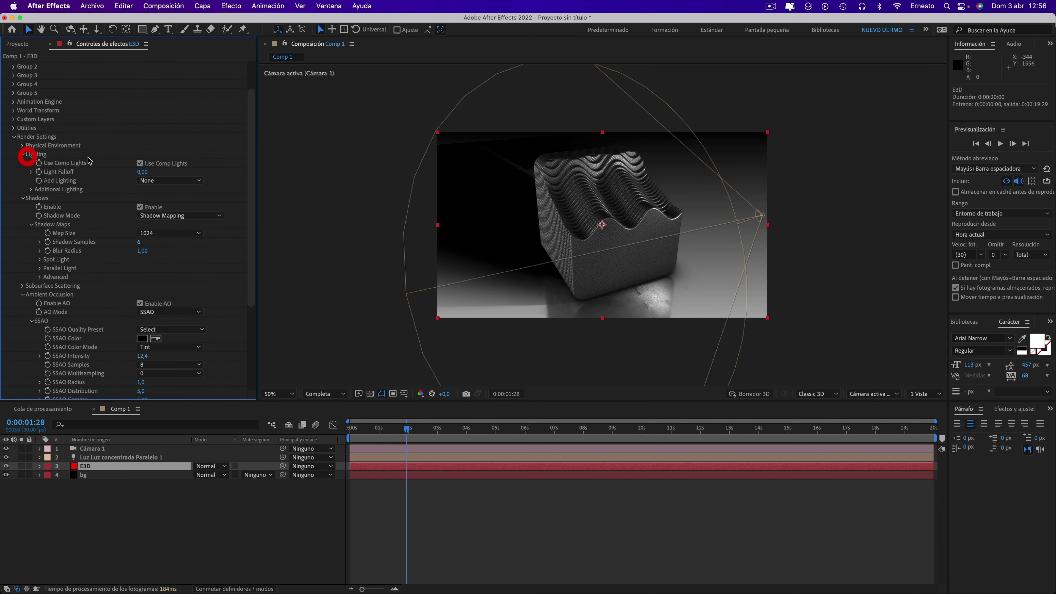
{"action": "left_click", "coordinate": [167, 181]}
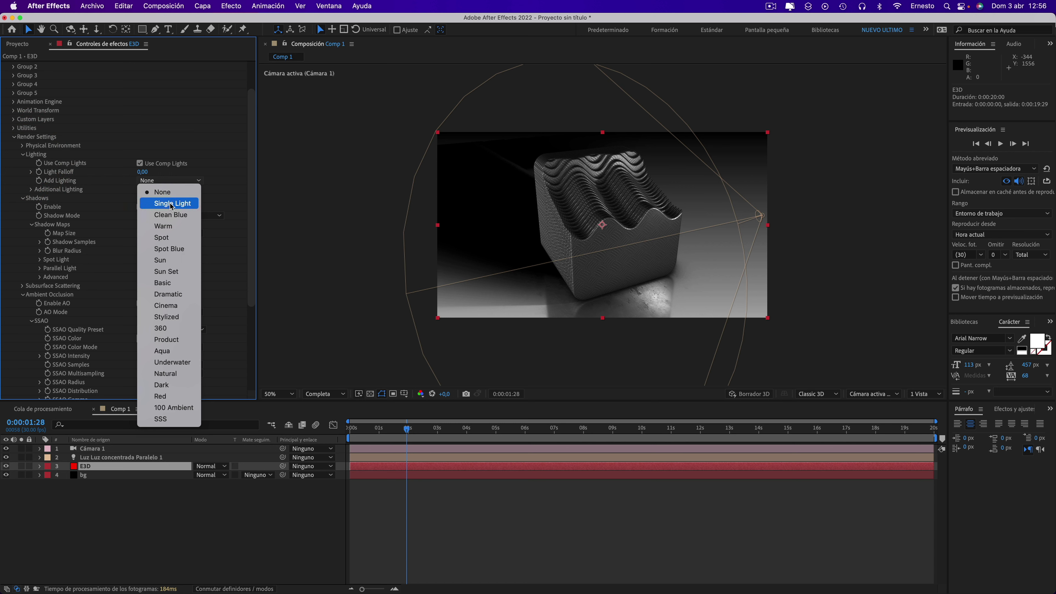
{"action": "left_click", "coordinate": [171, 204]}
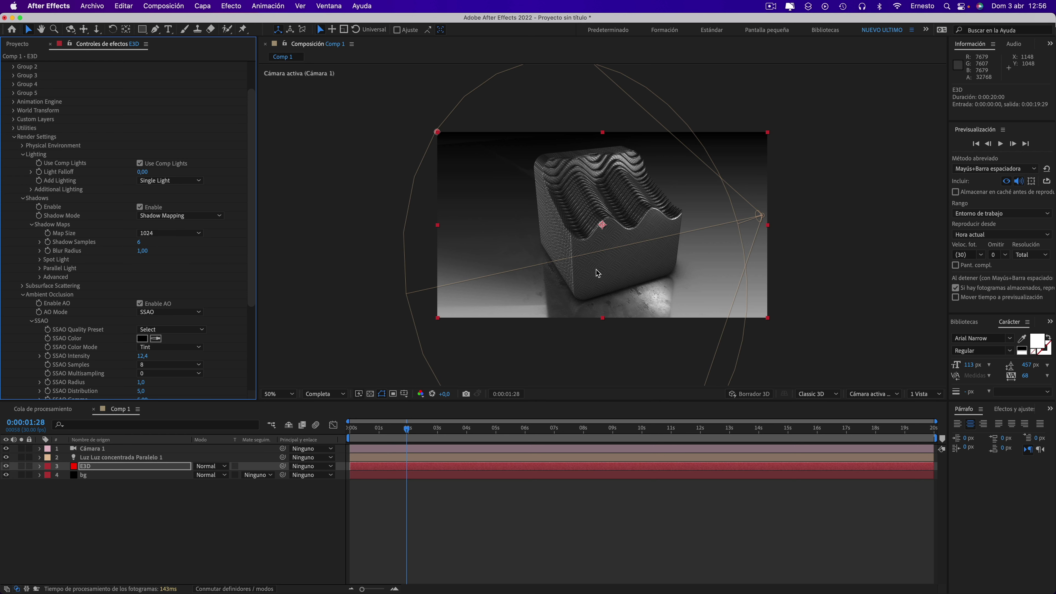
{"action": "left_click", "coordinate": [467, 429]}
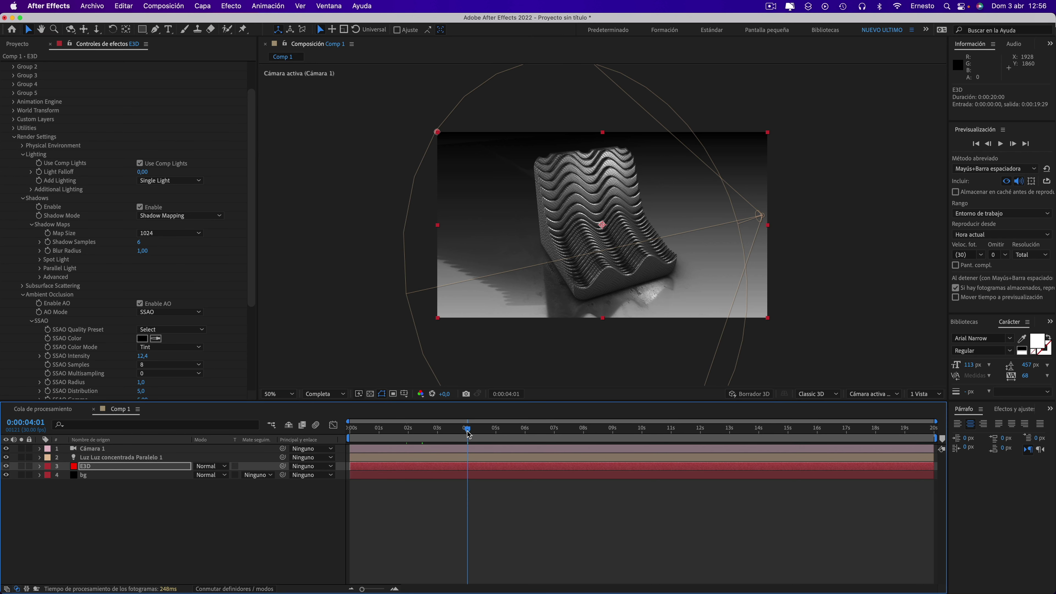
Raise the spot light above the cube's top-right, scrubbing the timeline to check the shading
{"action": "left_click_drag", "start_coordinate": [468, 434], "coordinate": [420, 429]}
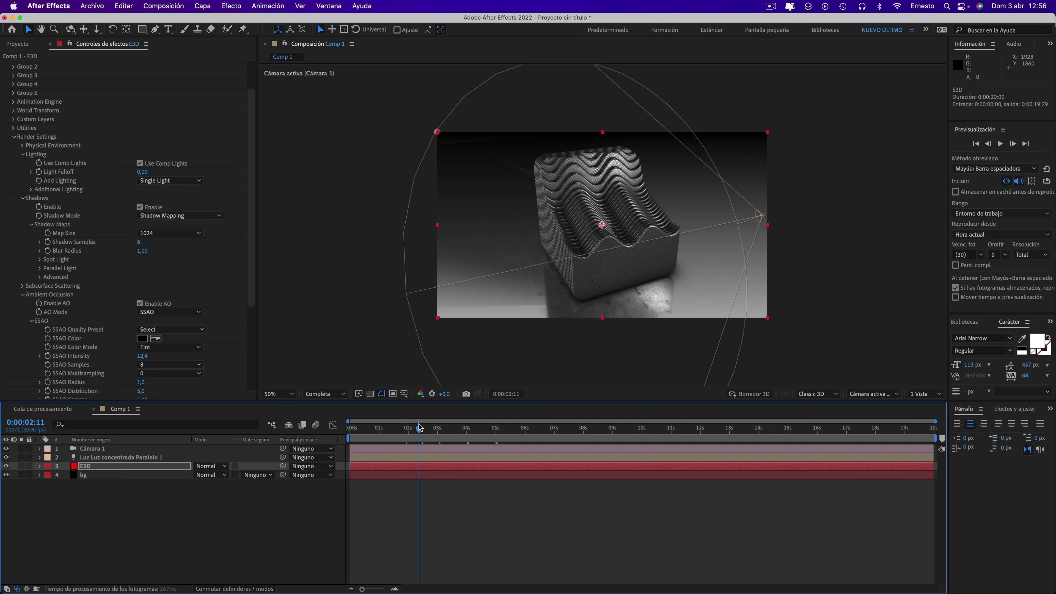
{"action": "left_click", "coordinate": [761, 217]}
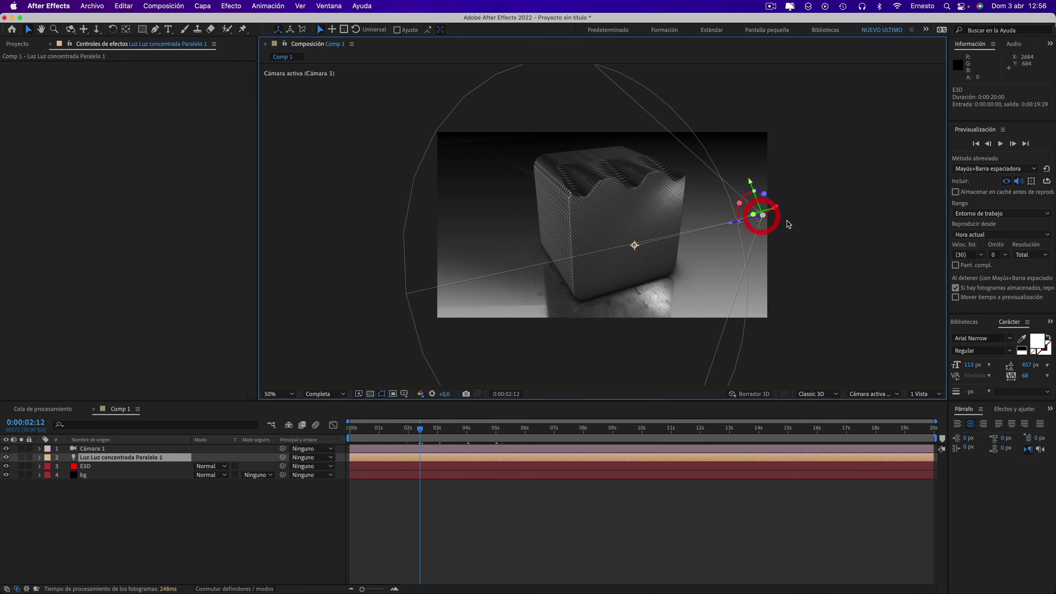
{"action": "left_click", "coordinate": [790, 224]}
{"action": "mouse_move", "coordinate": [759, 216]}
{"action": "left_mouse_down"}
{"action": "mouse_move", "coordinate": [746, 161]}
{"action": "mouse_move", "coordinate": [724, 157]}
{"action": "mouse_move", "coordinate": [767, 141]}
{"action": "left_mouse_up"}
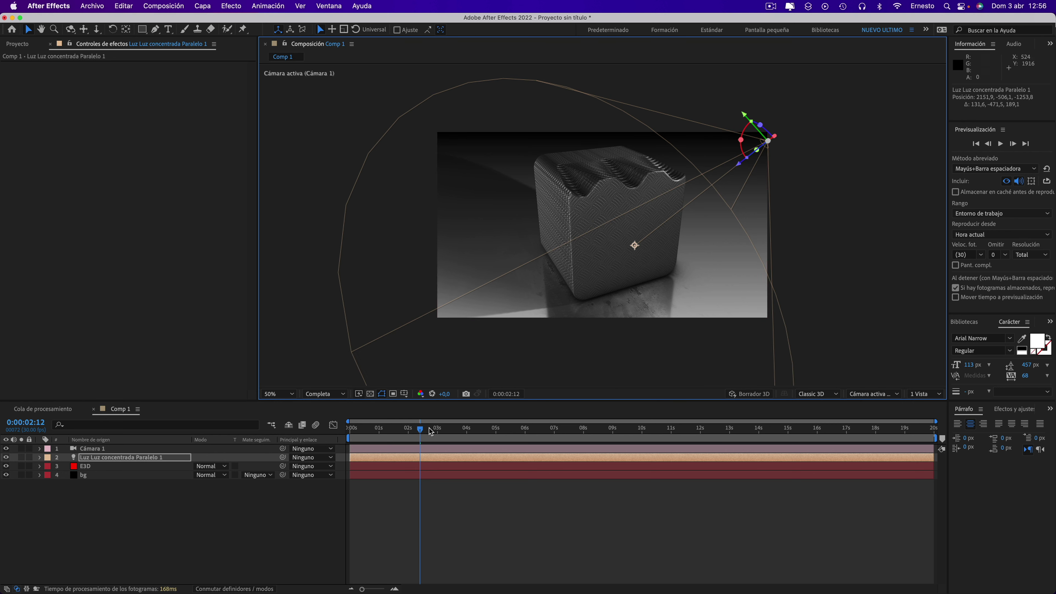
{"action": "mouse_move", "coordinate": [432, 431]}
{"action": "left_mouse_down"}
{"action": "mouse_move", "coordinate": [481, 434]}
{"action": "mouse_move", "coordinate": [415, 431]}
{"action": "left_mouse_up"}
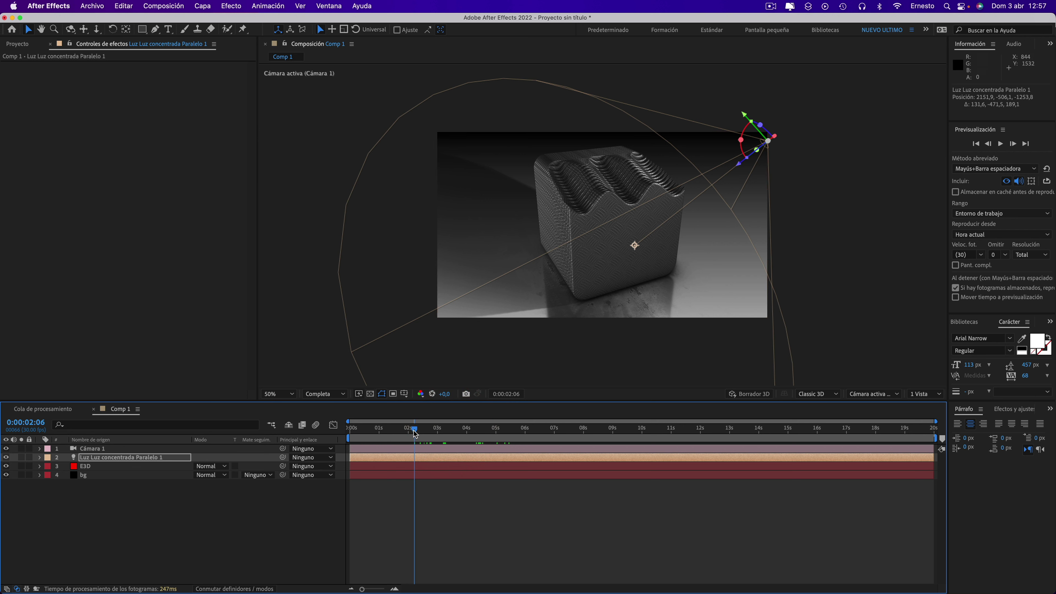
{"action": "left_click_drag", "start_coordinate": [414, 431], "coordinate": [406, 435]}
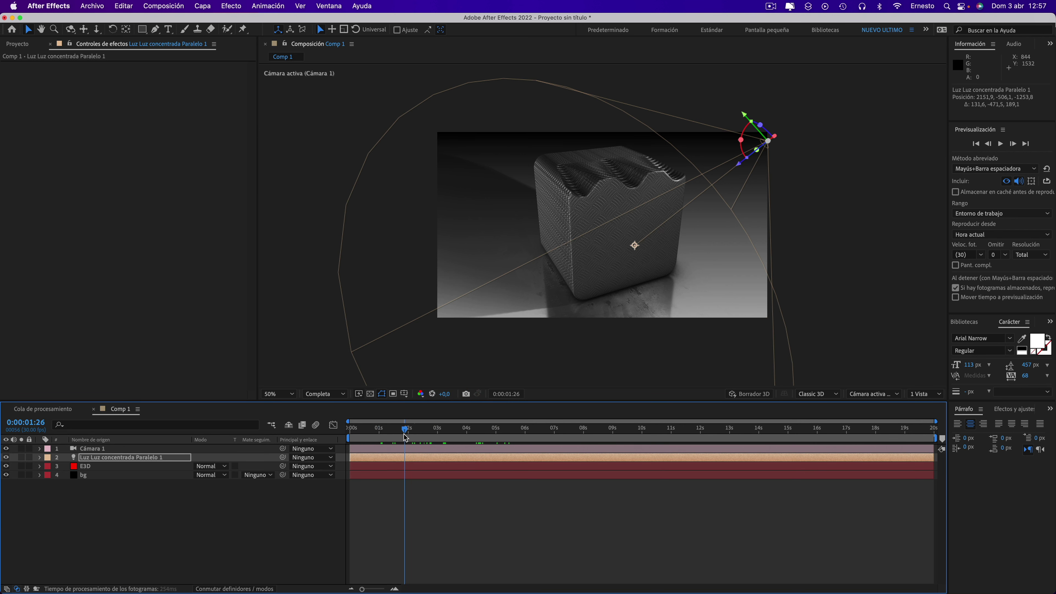
{"action": "left_click", "coordinate": [405, 433]}
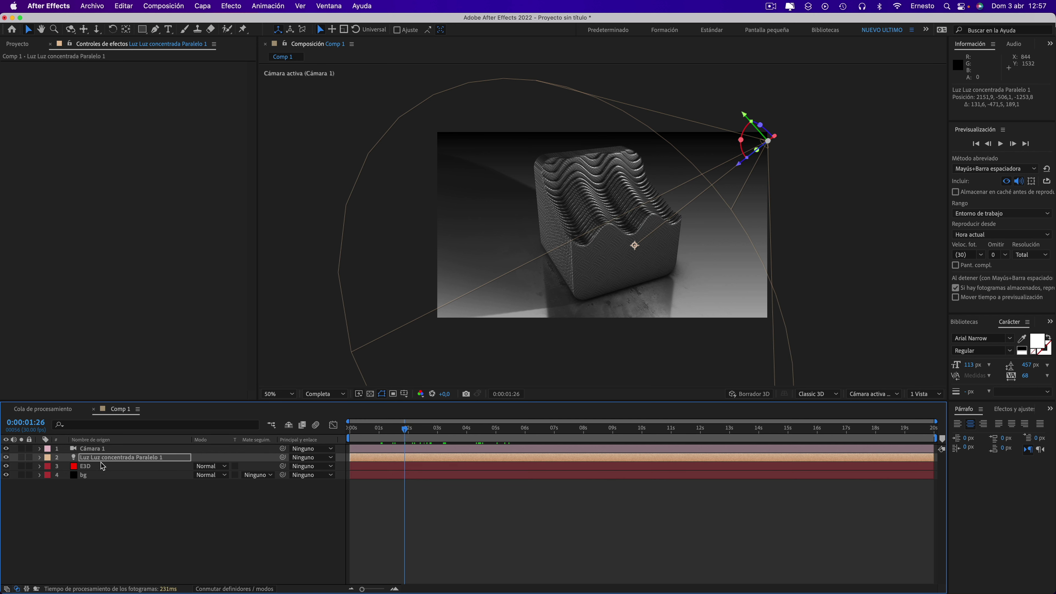
{"action": "left_click", "coordinate": [89, 466]}
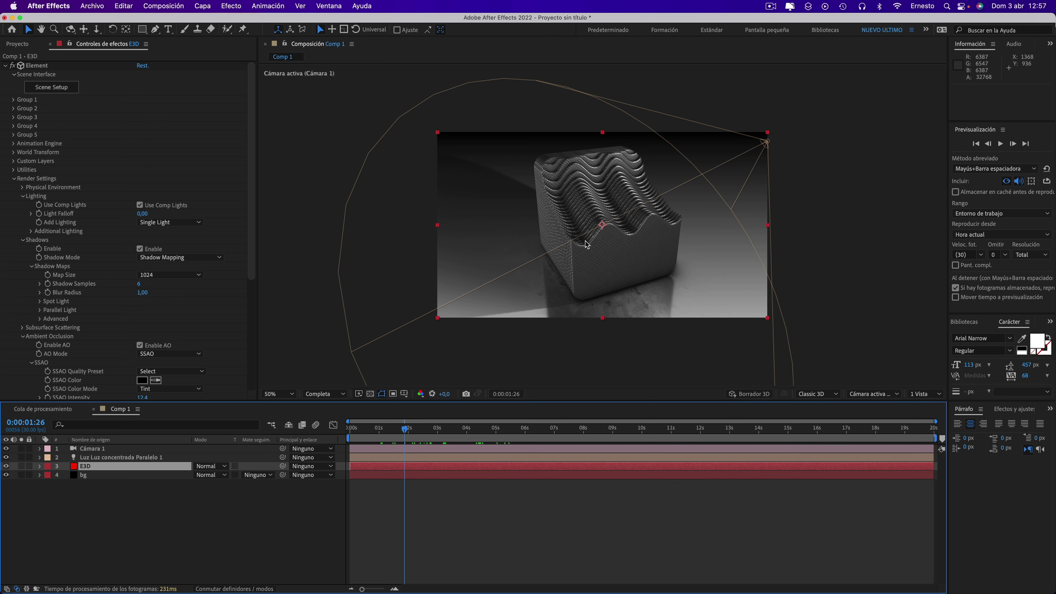
Import youtube-2433301_1280.png from the Documents folder into the project
{"action": "left_click", "coordinate": [100, 7]}
{"action": "mouse_move", "coordinate": [123, 157]}
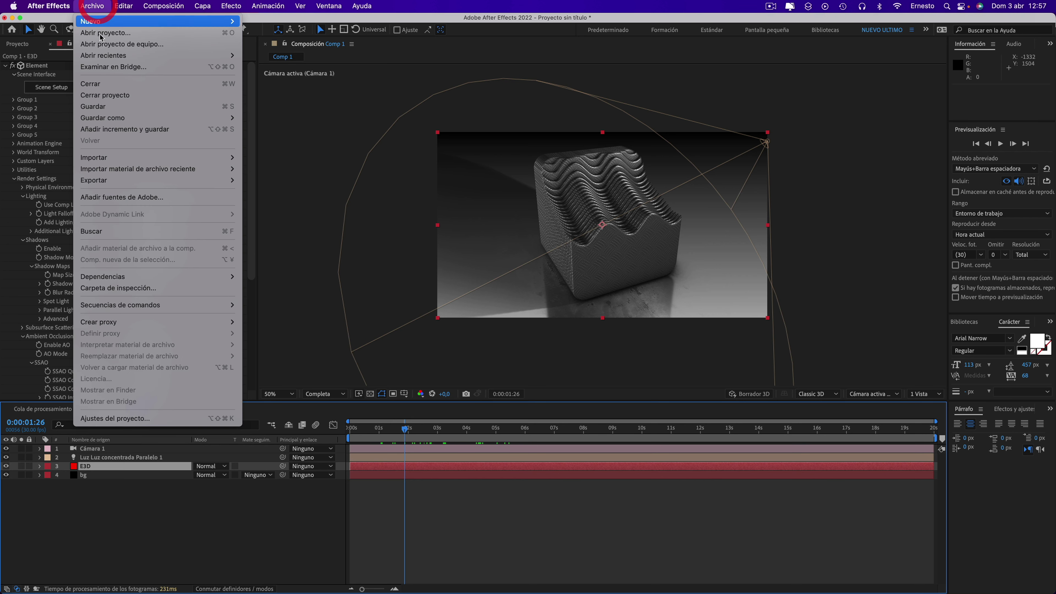
{"action": "left_click", "coordinate": [254, 158]}
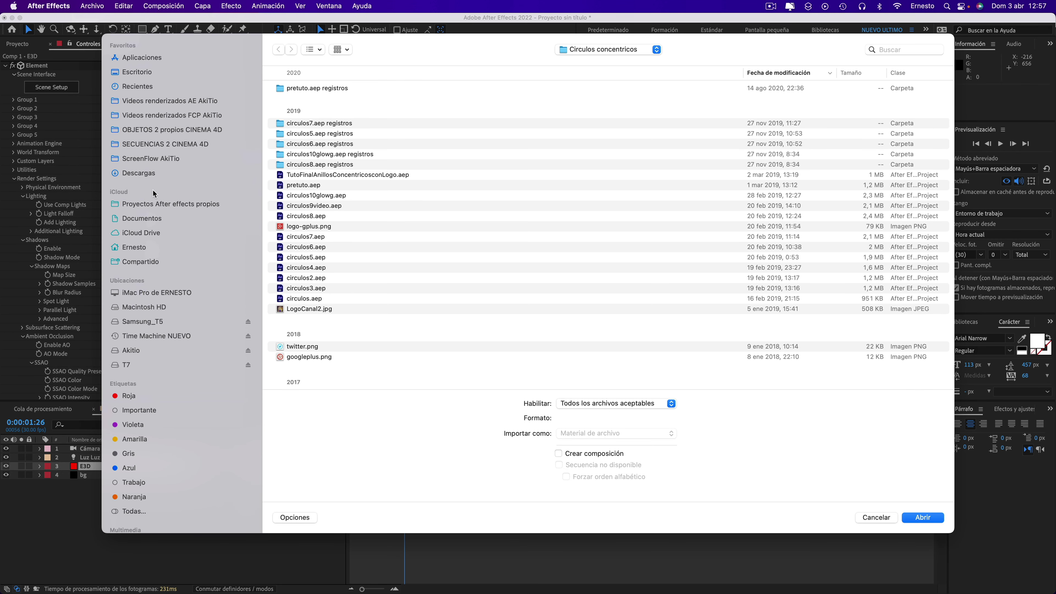
{"action": "left_click", "coordinate": [142, 218]}
{"action": "left_click", "coordinate": [903, 50]}
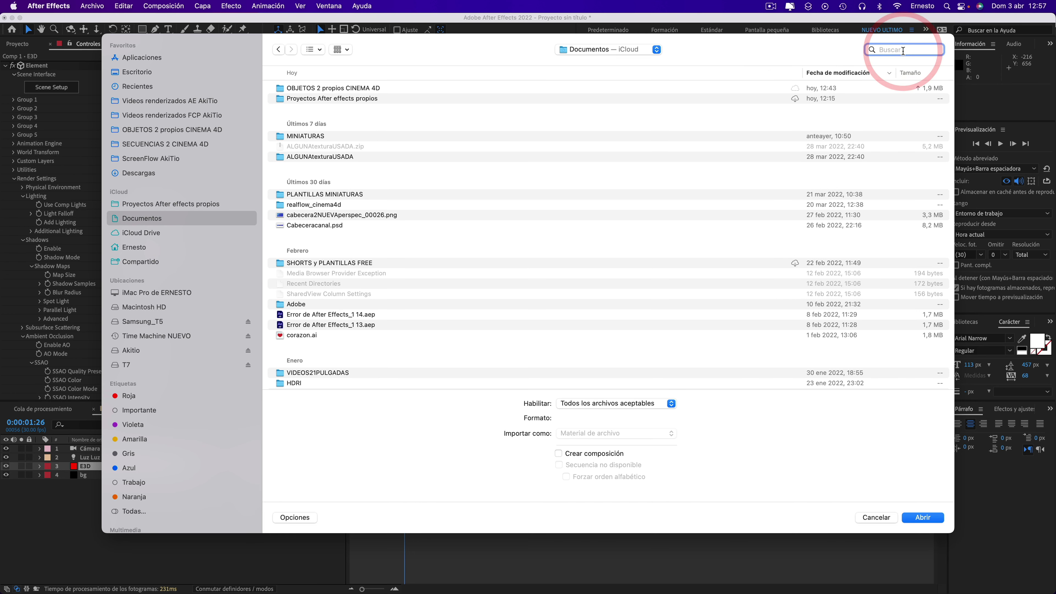
{"action": "type", "text": "youu"}
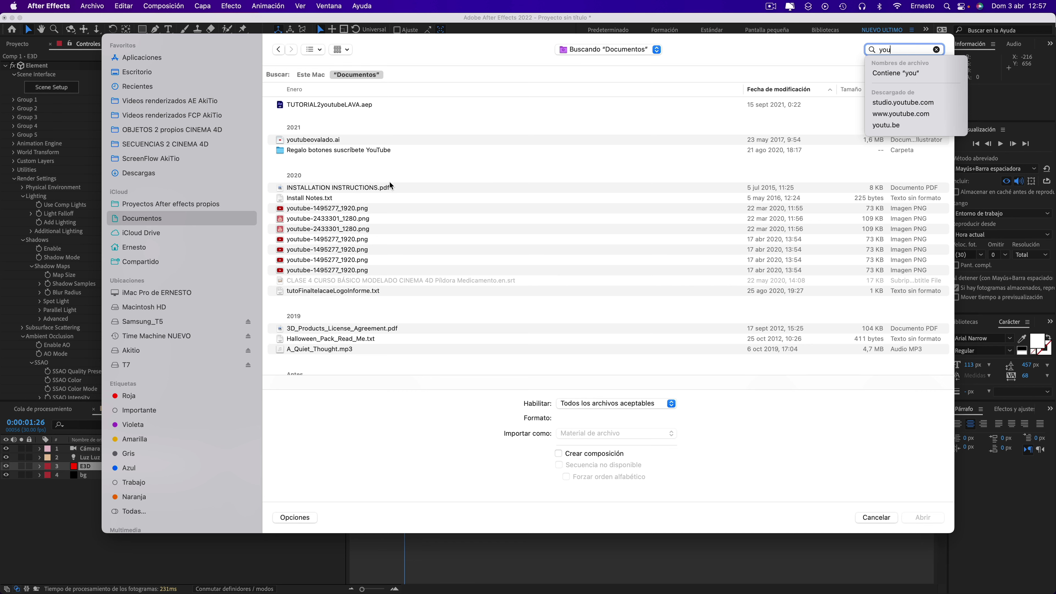
{"action": "double_click", "coordinate": [346, 220]}
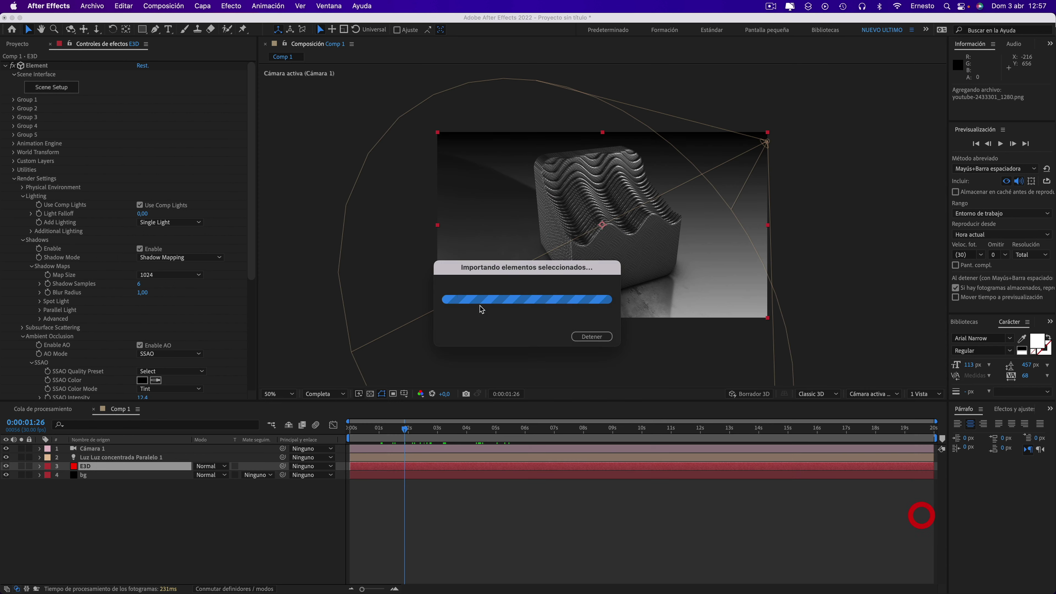
{"action": "mouse_move", "coordinate": [44, 140]}
{"action": "left_mouse_down"}
{"action": "mouse_move", "coordinate": [115, 420]}
{"action": "mouse_move", "coordinate": [32, 398]}
{"action": "left_mouse_up"}
{"action": "left_click", "coordinate": [33, 397]}
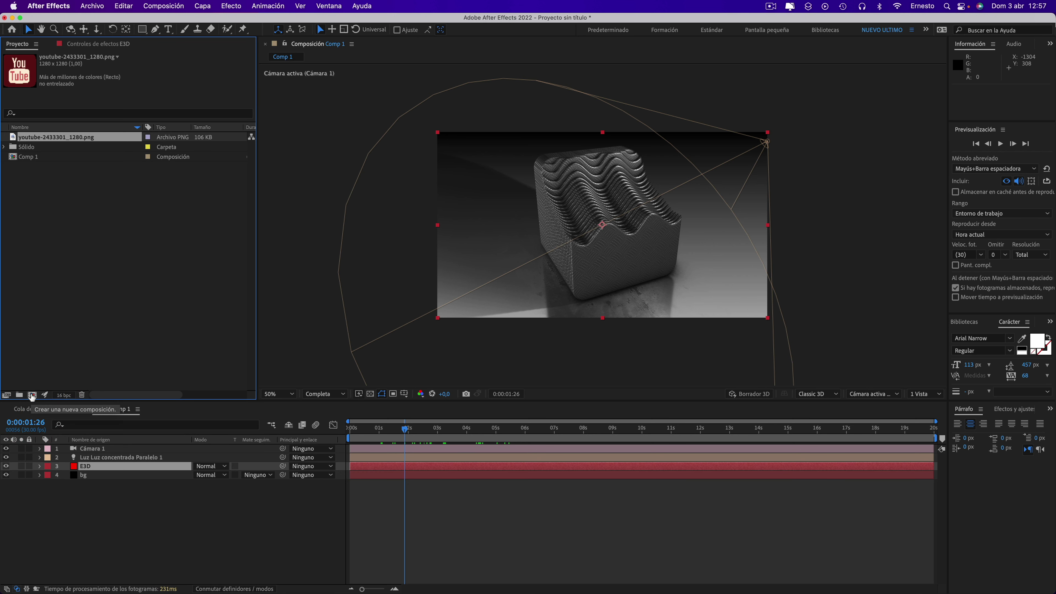
Create a youtube-2433301_1280 composition from the logo PNG, then go back to Comp 1
{"action": "left_click_drag", "start_coordinate": [35, 142], "coordinate": [33, 397]}
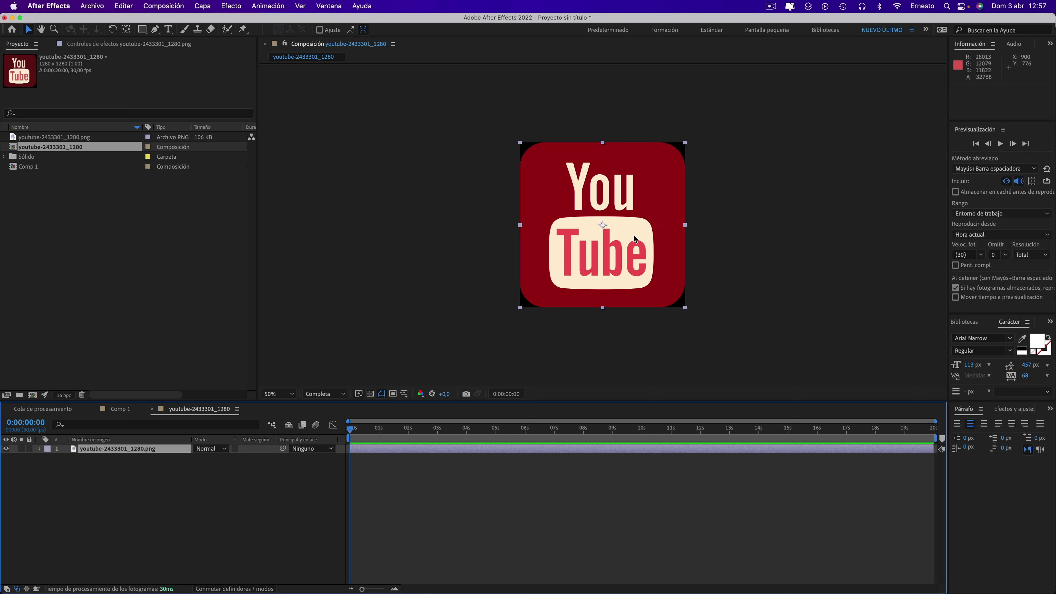
{"action": "left_click", "coordinate": [370, 394]}
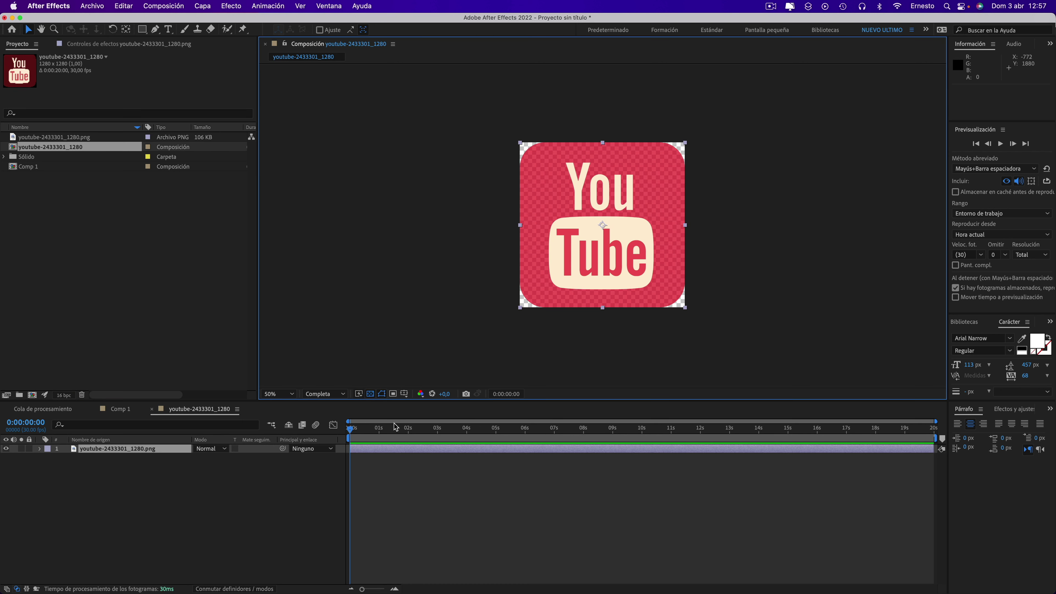
{"action": "left_click", "coordinate": [370, 394]}
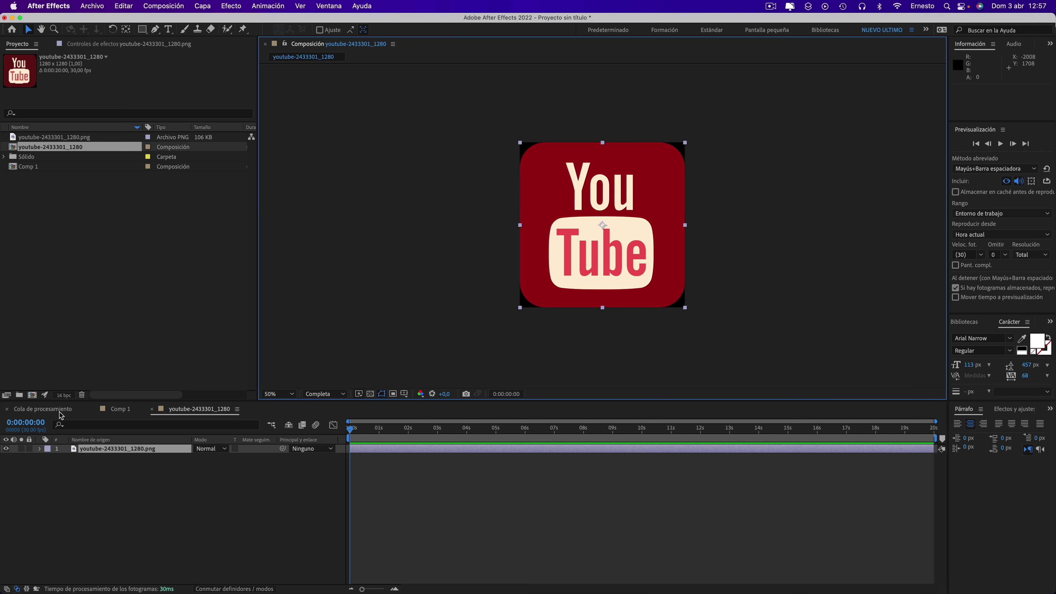
{"action": "left_click", "coordinate": [120, 409]}
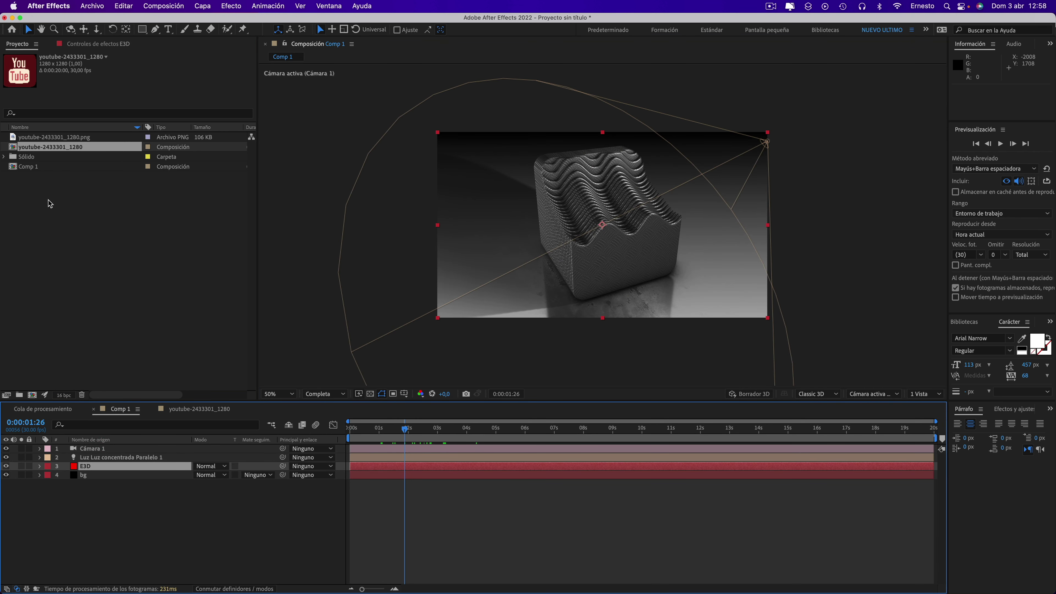
Add the logo composition to Comp 1 above E3D and make it a 3D layer
{"action": "left_click_drag", "start_coordinate": [30, 148], "coordinate": [109, 495]}
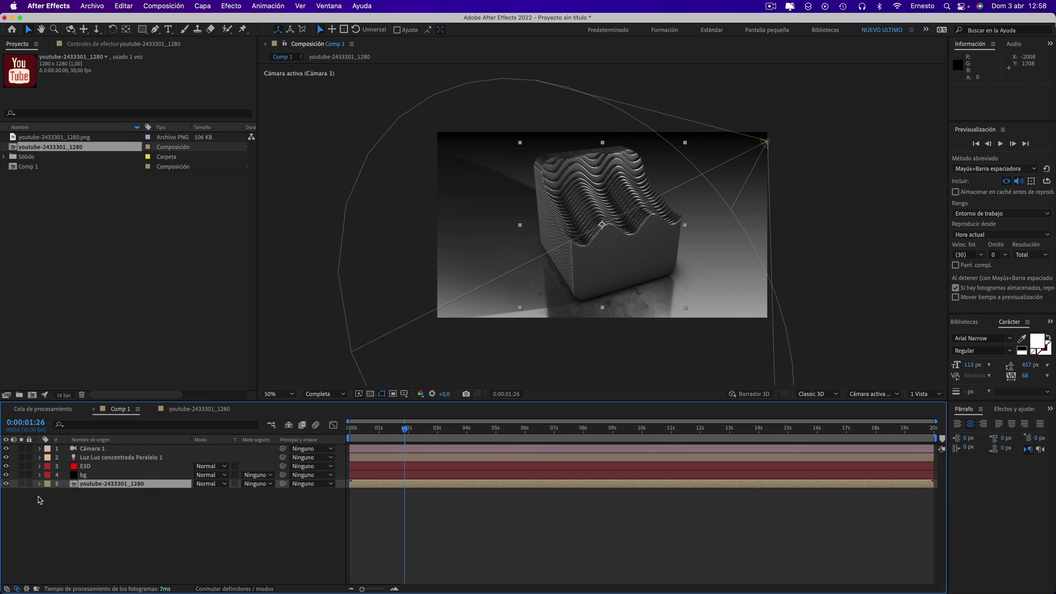
{"action": "left_click_drag", "start_coordinate": [112, 487], "coordinate": [110, 462]}
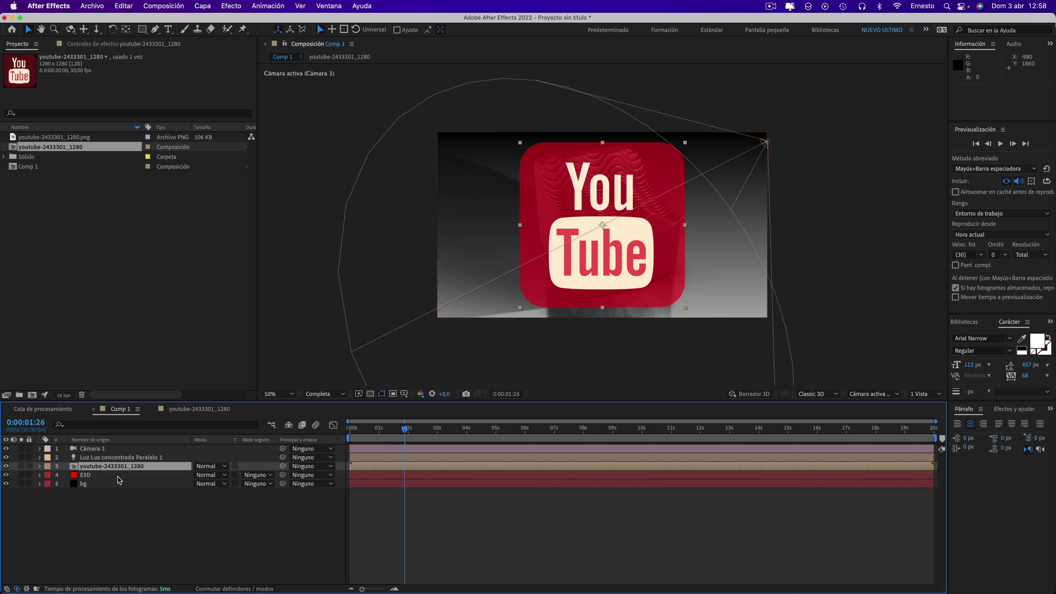
{"action": "left_click", "coordinate": [228, 589]}
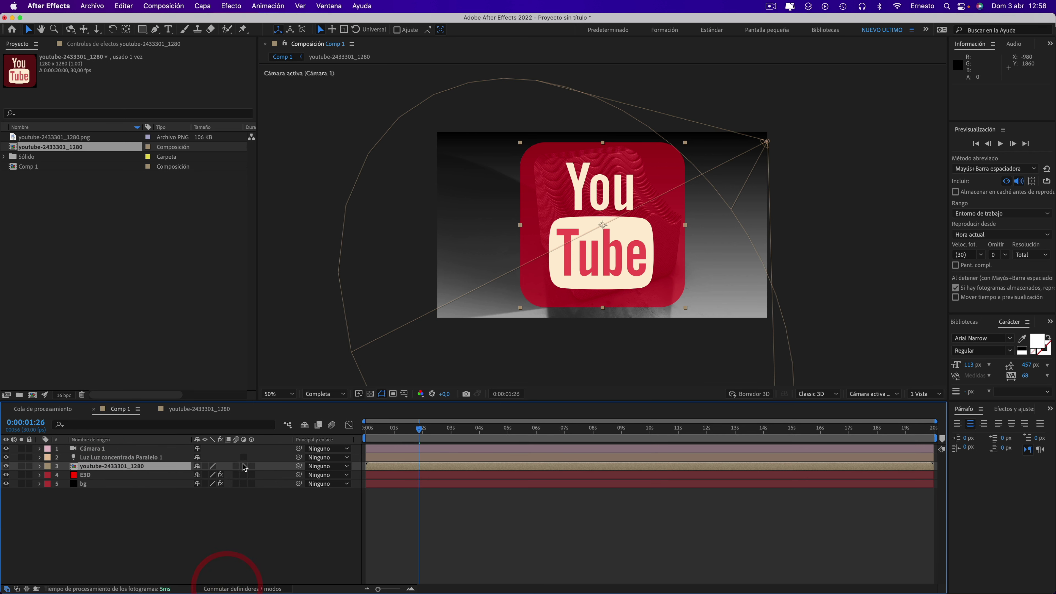
{"action": "left_click", "coordinate": [252, 466]}
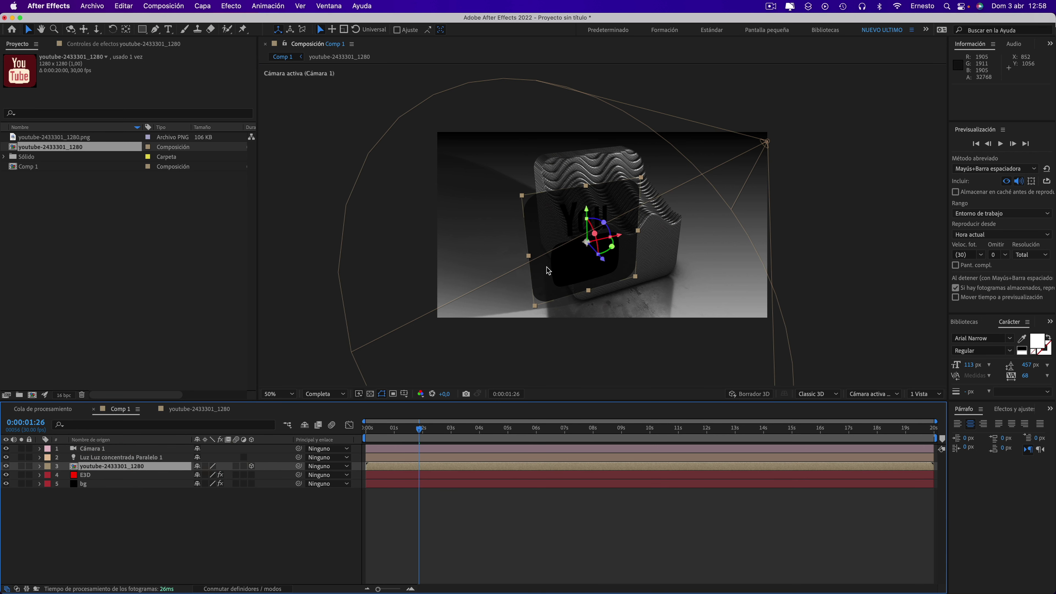
Set the logo layer's Accepts Lights to Off and slide it right to 1604, 720, 0
{"action": "left_click", "coordinate": [40, 466]}
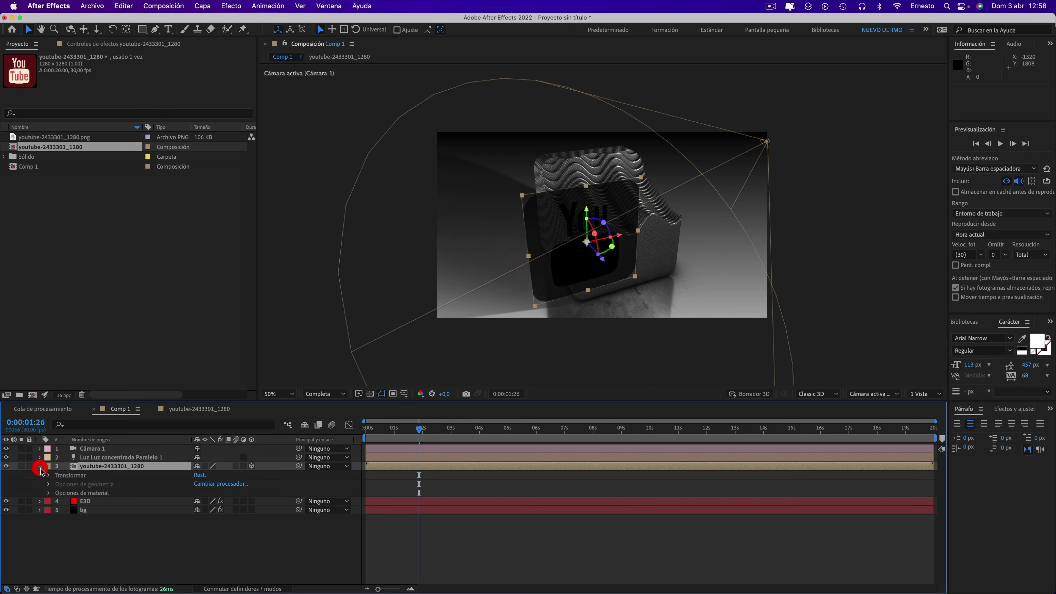
{"action": "left_click", "coordinate": [48, 494]}
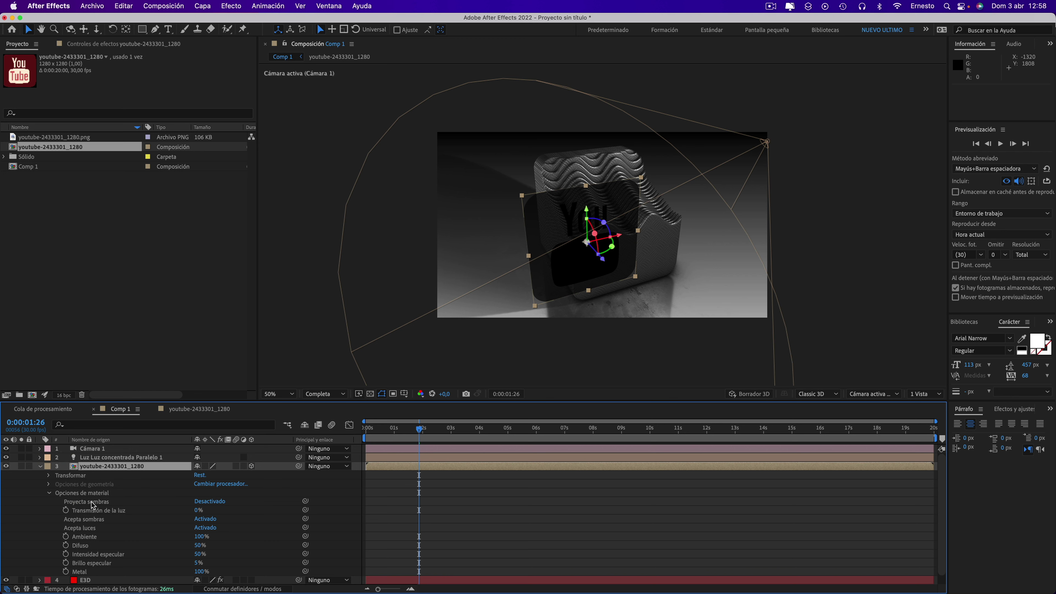
{"action": "left_click", "coordinate": [205, 527]}
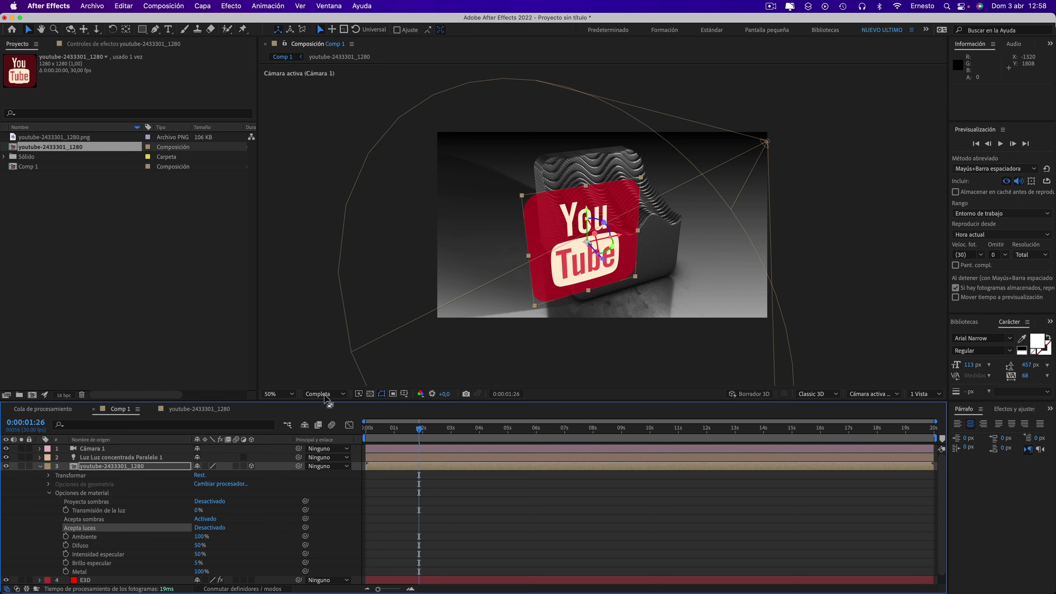
{"action": "left_click_drag", "start_coordinate": [621, 233], "coordinate": [660, 236]}
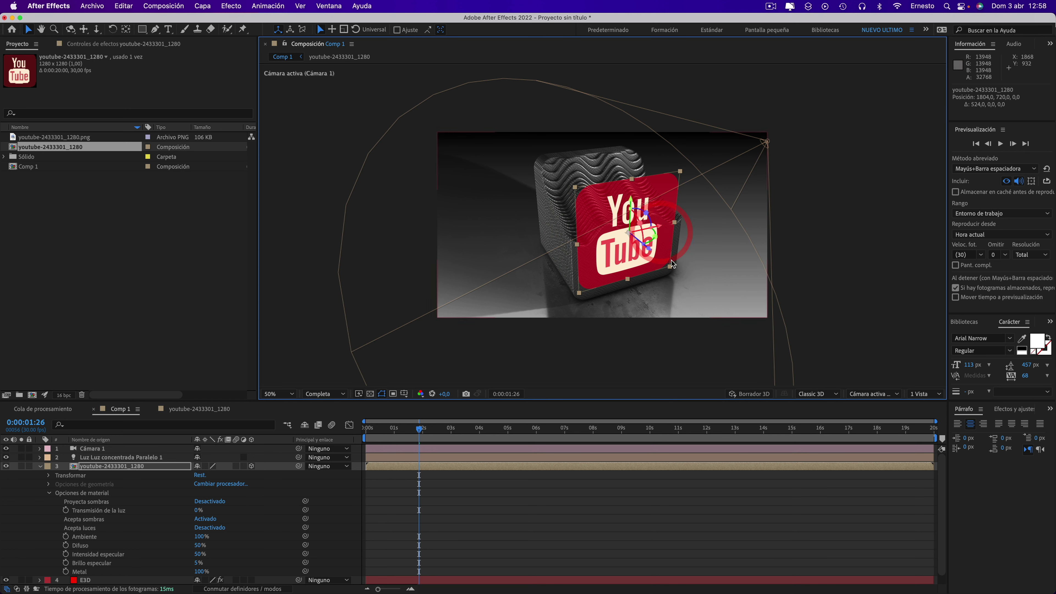
{"action": "left_click", "coordinate": [875, 394]}
Switch the viewer to the Top view and dolly in closer to the scene
{"action": "left_click", "coordinate": [866, 467]}
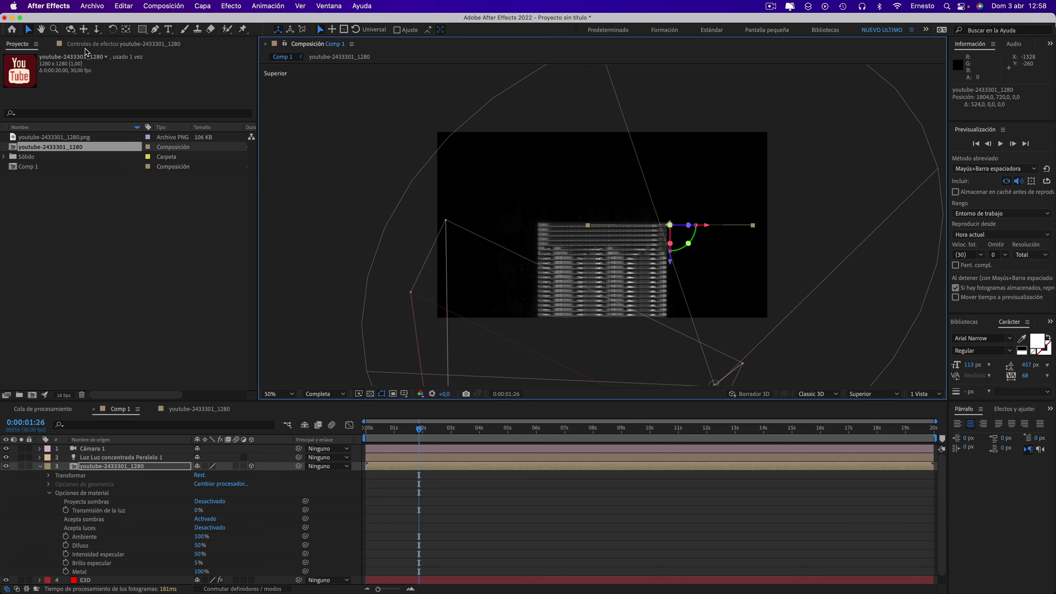
{"action": "left_click", "coordinate": [96, 29]}
{"action": "left_click_drag", "start_coordinate": [595, 250], "coordinate": [594, 301]}
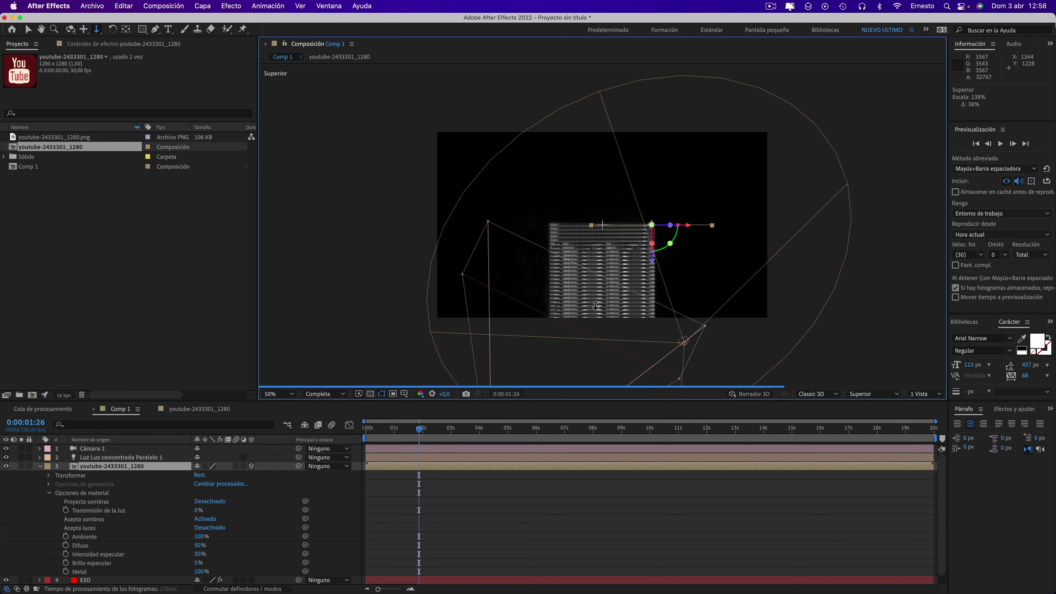
{"action": "left_click", "coordinate": [594, 302]}
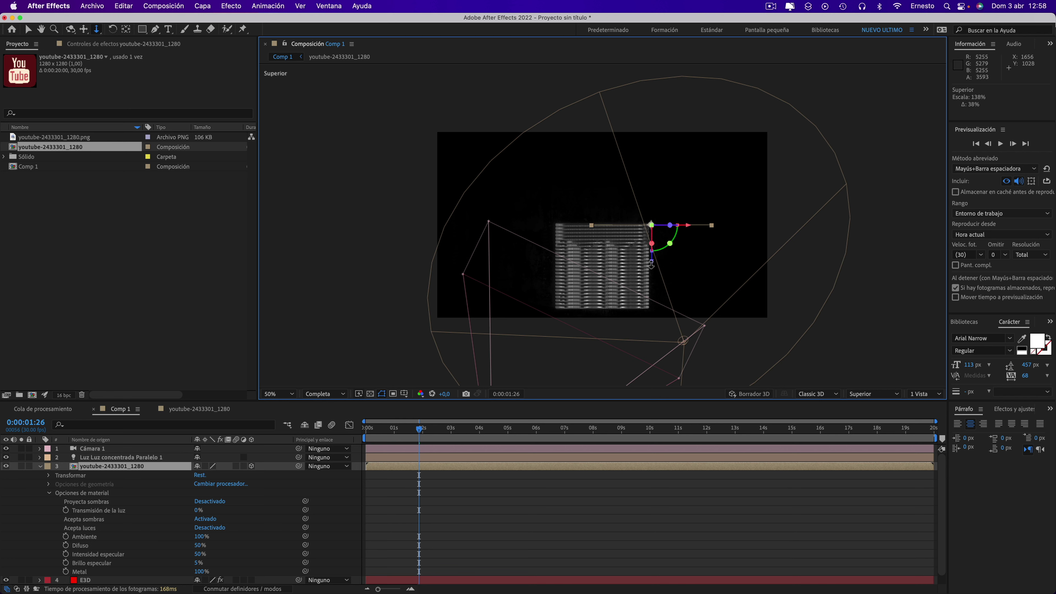
{"action": "left_click", "coordinate": [27, 30]}
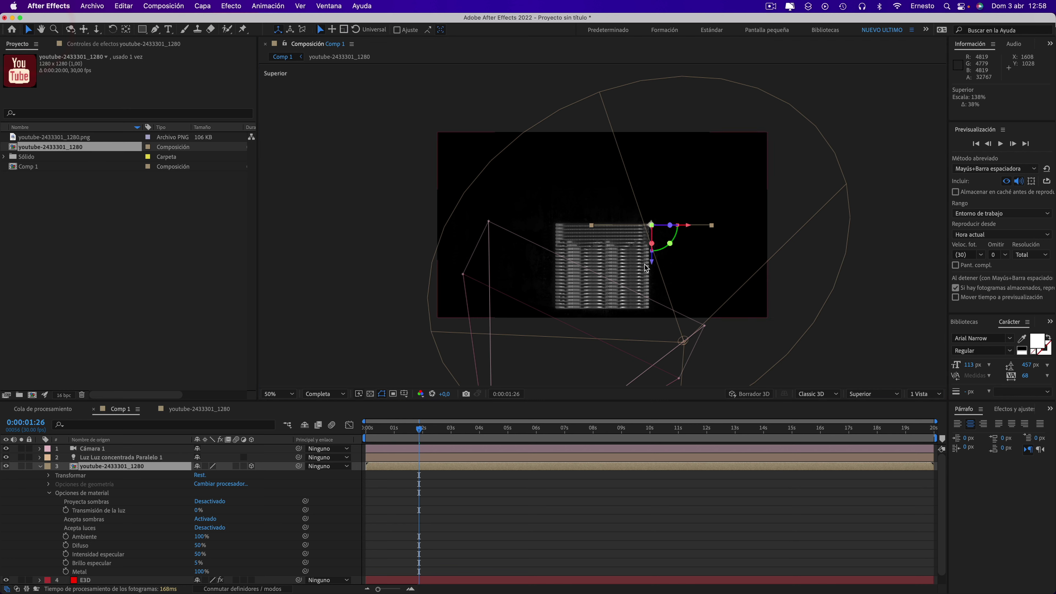
Move the logo along Z and X to 1314.2, 720, -894.2, against the cube's front face
{"action": "left_click_drag", "start_coordinate": [652, 263], "coordinate": [645, 349]}
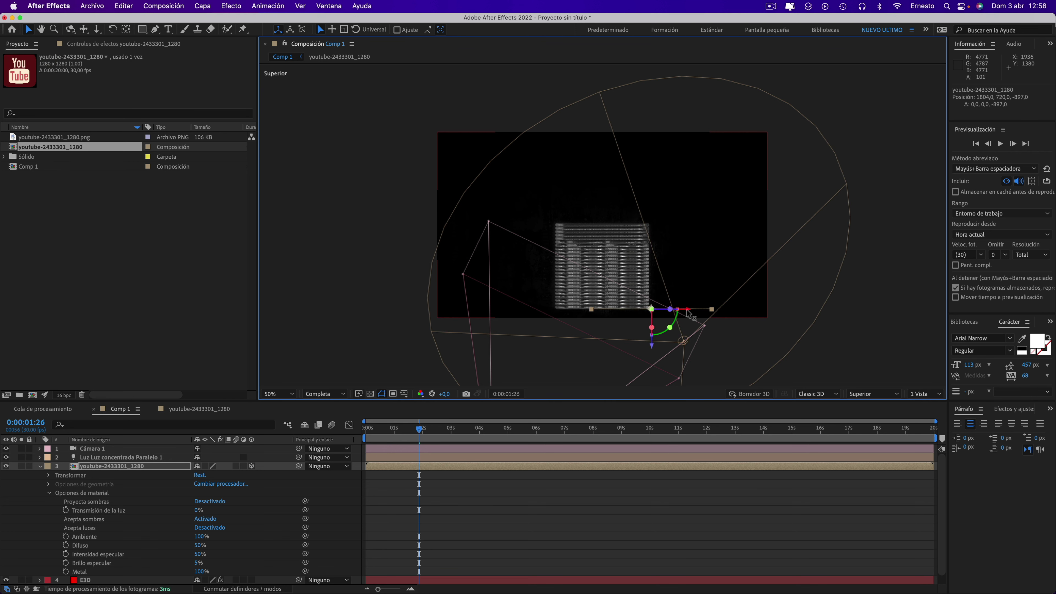
{"action": "left_click_drag", "start_coordinate": [689, 310], "coordinate": [640, 310]}
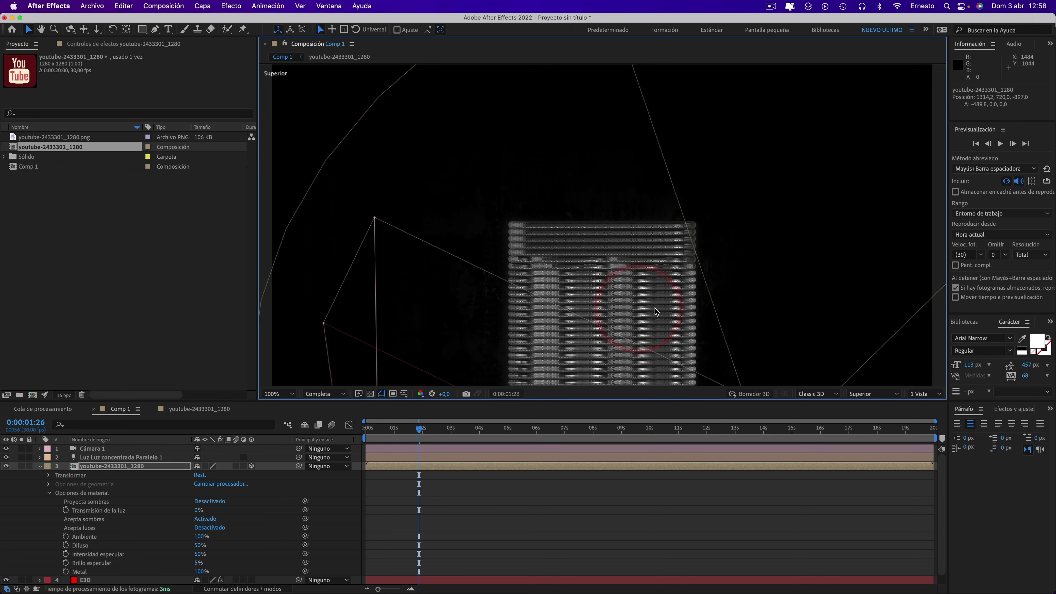
{"action": "key", "text": "period"}
{"action": "left_click_drag", "start_coordinate": [712, 281], "coordinate": [707, 153]}
{"action": "key", "text": "v"}
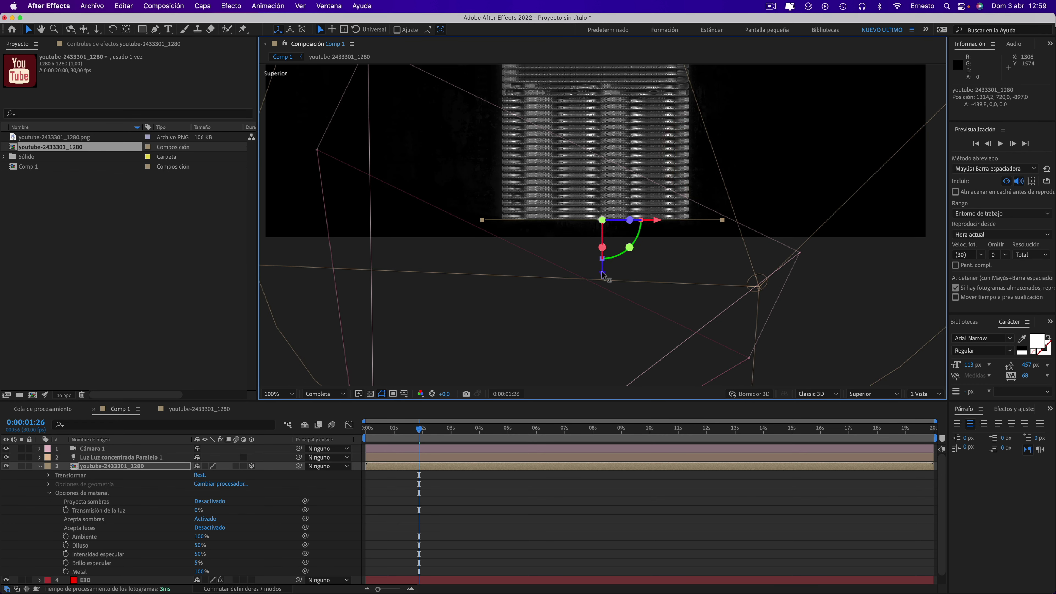
{"action": "left_click_drag", "start_coordinate": [602, 274], "coordinate": [601, 274]}
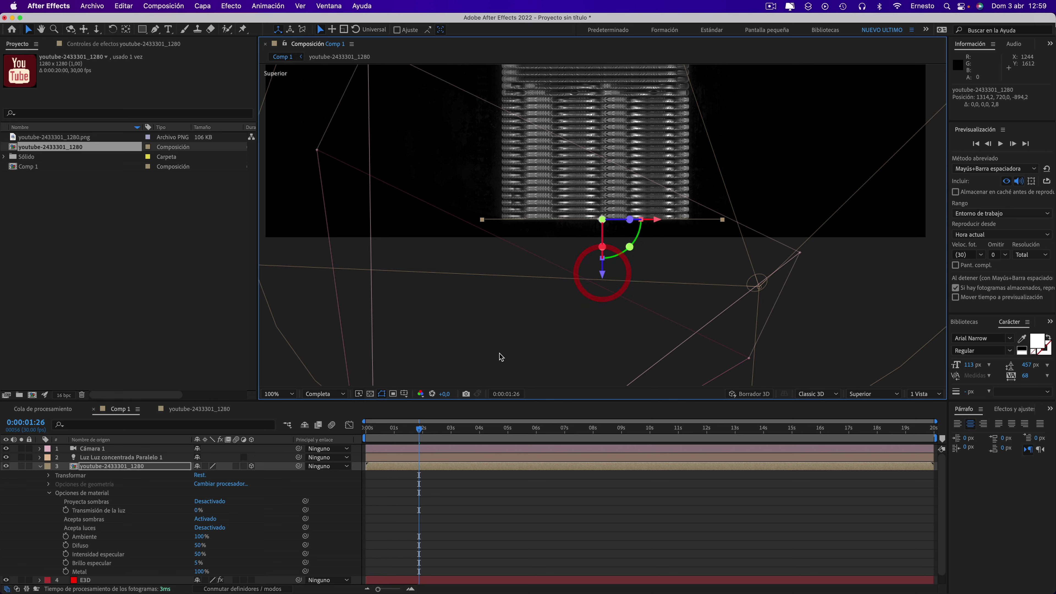
{"action": "left_click", "coordinate": [871, 393]}
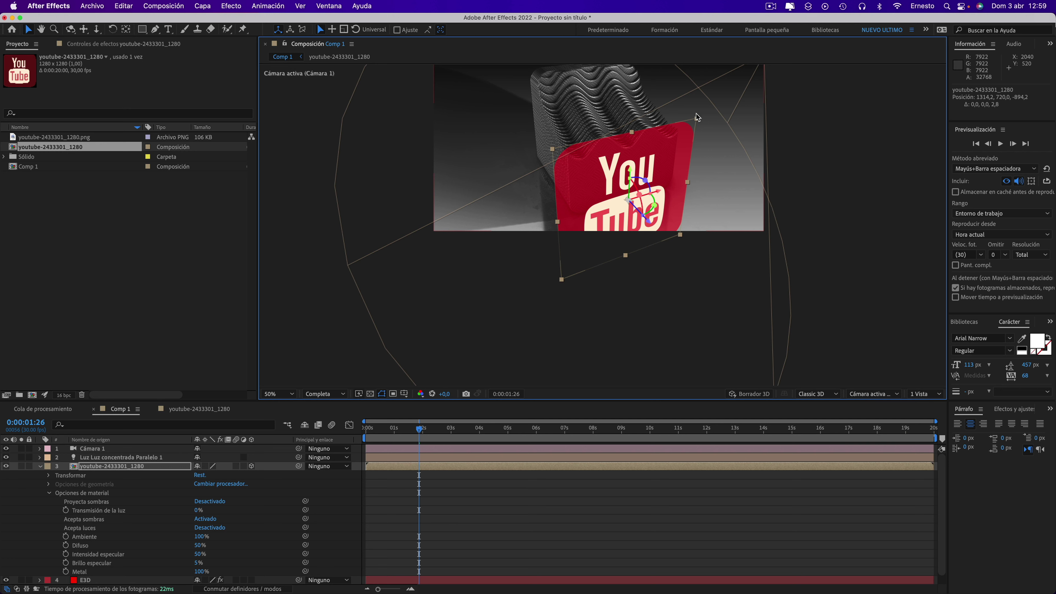
Shrink the logo slightly and raise it on Y to 1314.2, 661, -894.2
{"action": "mouse_move", "coordinate": [696, 118]}
{"action": "left_mouse_down"}
{"action": "mouse_move", "coordinate": [685, 135]}
{"action": "mouse_move", "coordinate": [698, 129]}
{"action": "left_mouse_up"}
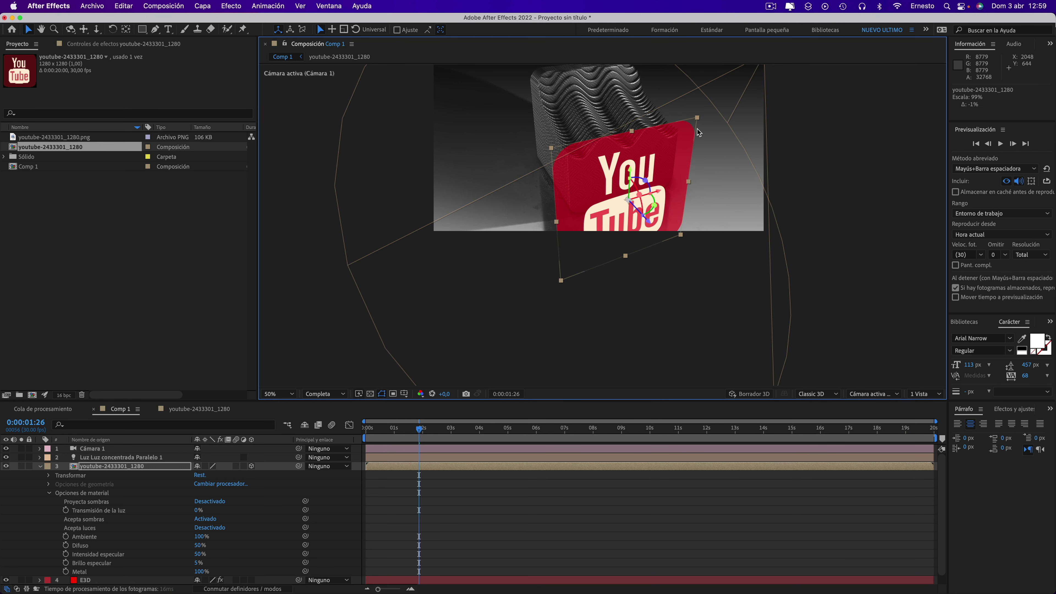
{"action": "left_click_drag", "start_coordinate": [630, 174], "coordinate": [630, 168]}
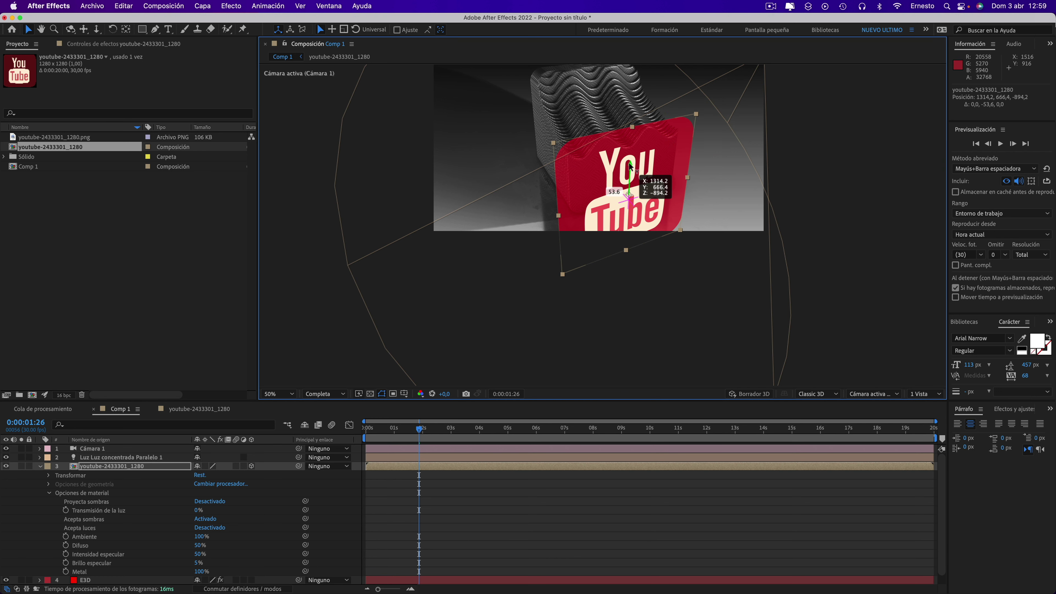
{"action": "key", "text": "comma"}
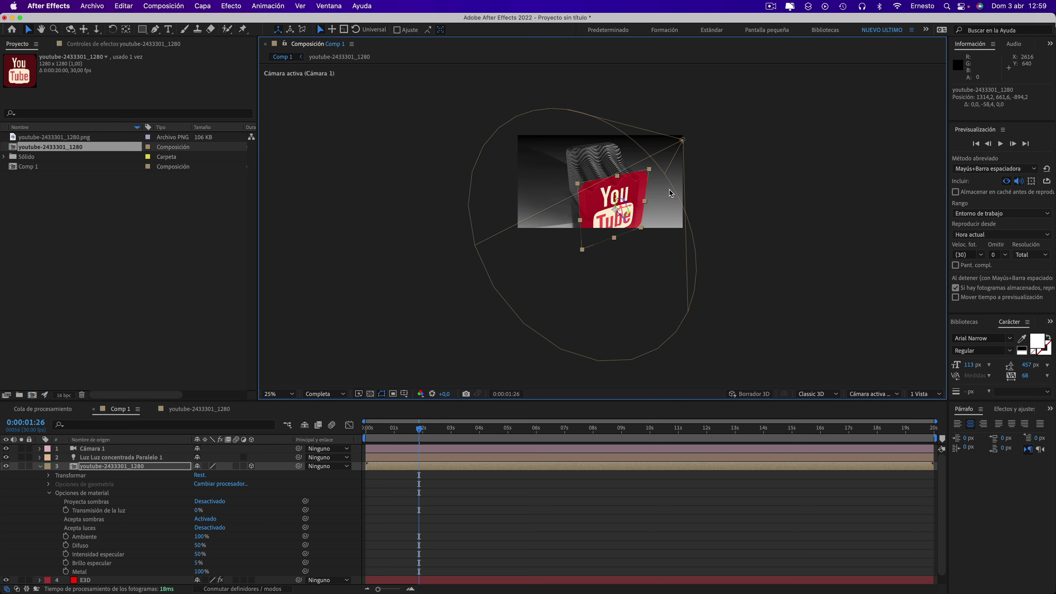
At 0:00:01:12, dolly Cámara 1 back so the whole cube is framed
{"action": "left_click", "coordinate": [99, 30]}
{"action": "left_click", "coordinate": [466, 435]}
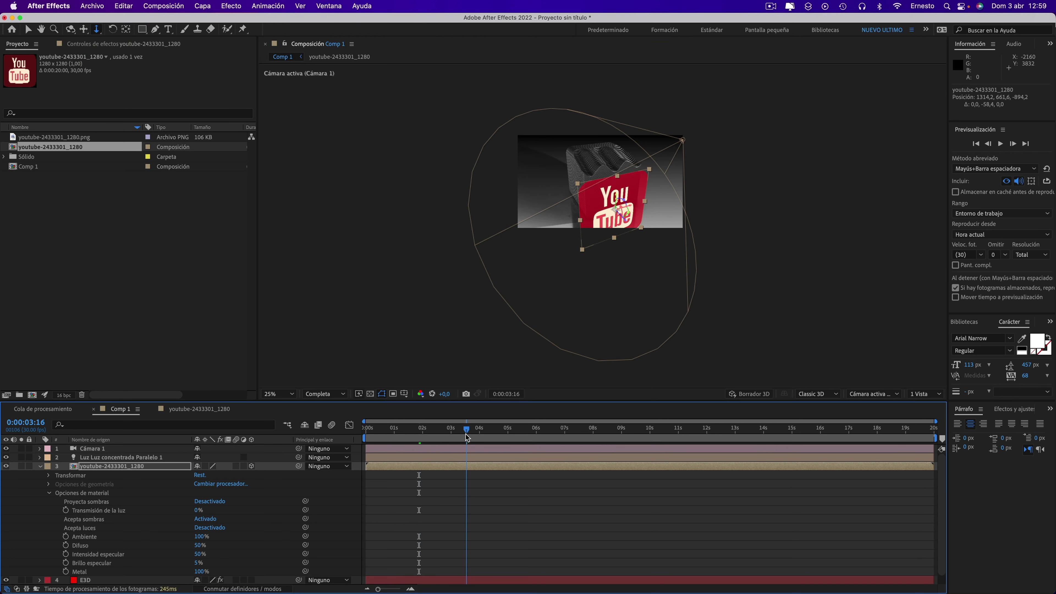
{"action": "left_click_drag", "start_coordinate": [467, 436], "coordinate": [406, 429]}
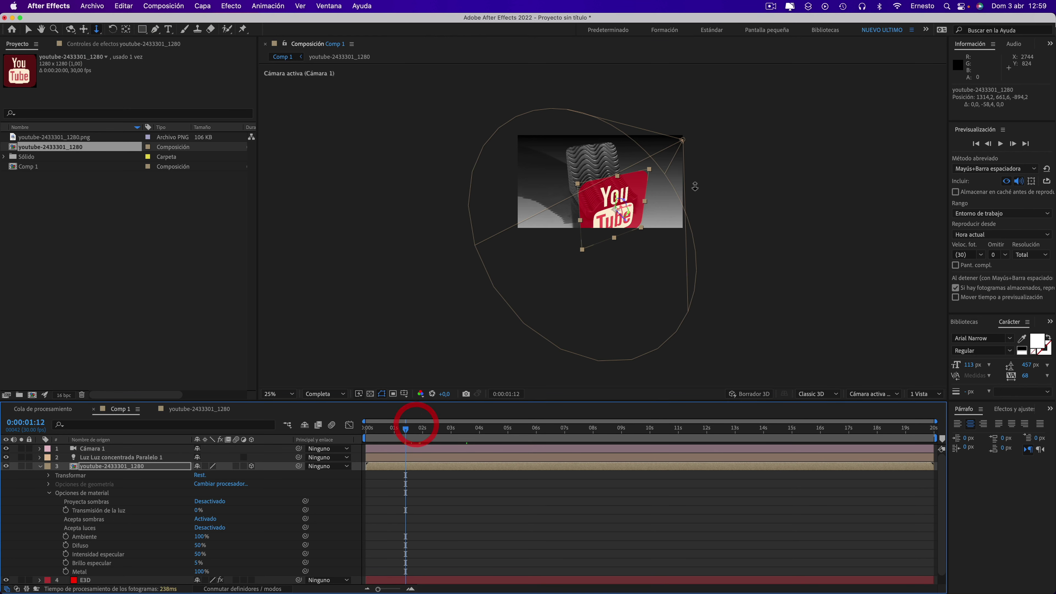
{"action": "left_click_drag", "start_coordinate": [695, 186], "coordinate": [695, 200]}
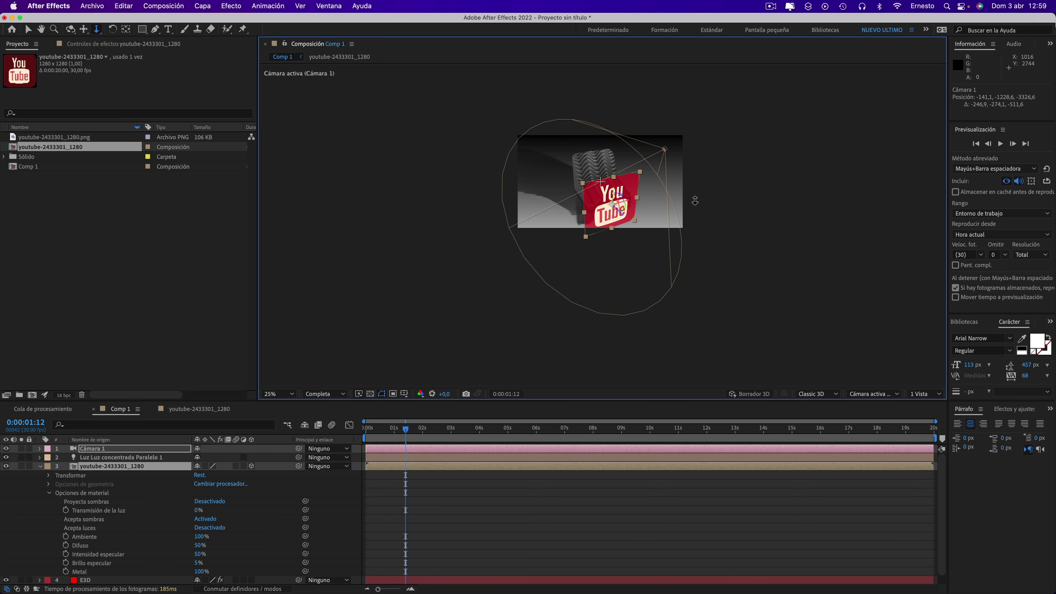
{"action": "left_click", "coordinate": [695, 201]}
{"action": "key", "text": "super+z"}
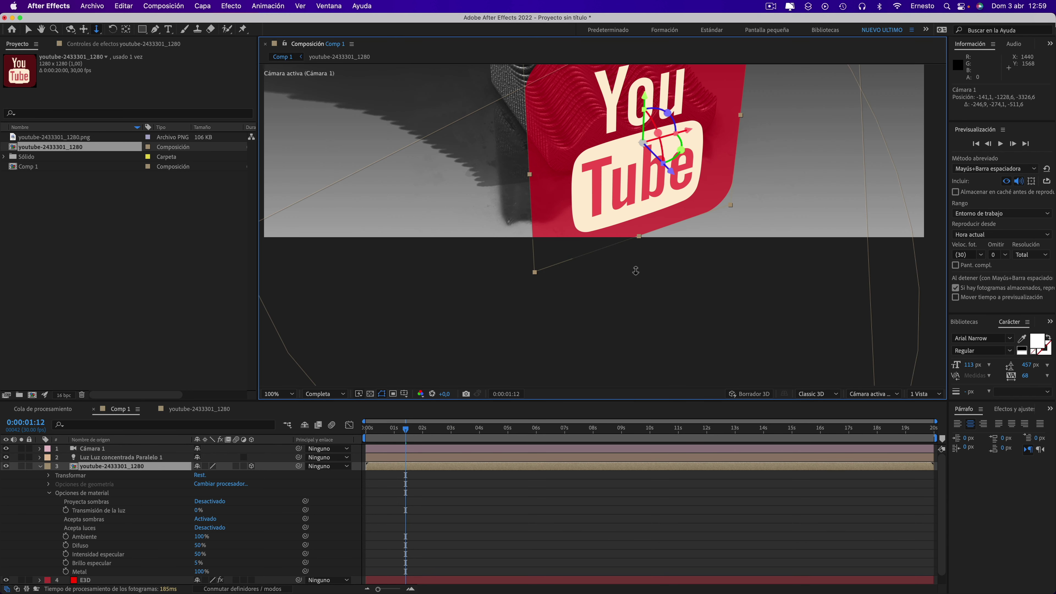
{"action": "key", "text": "super+shift+z"}
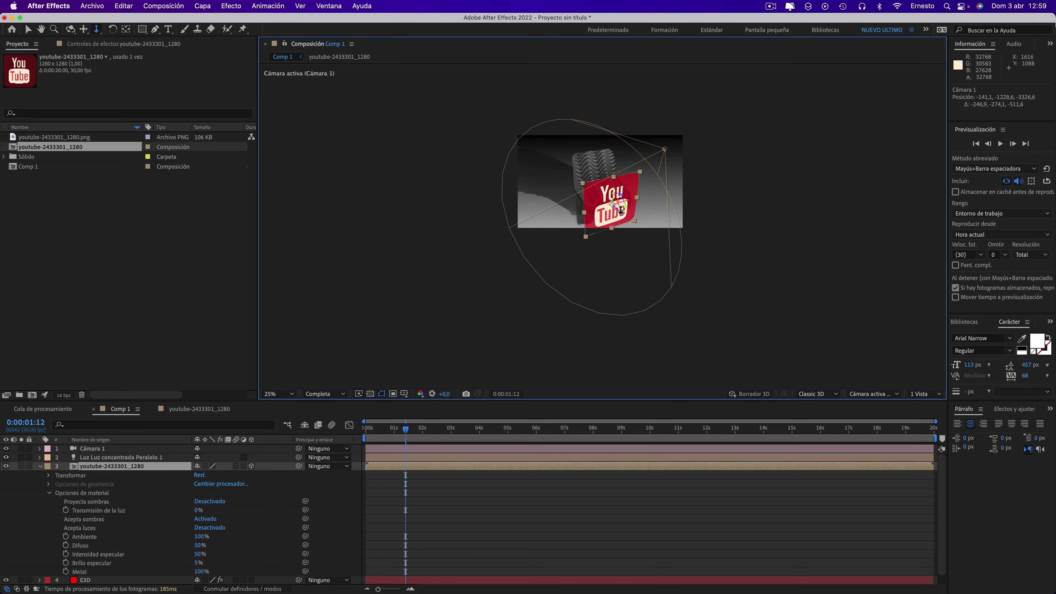
{"action": "left_click", "coordinate": [90, 580]}
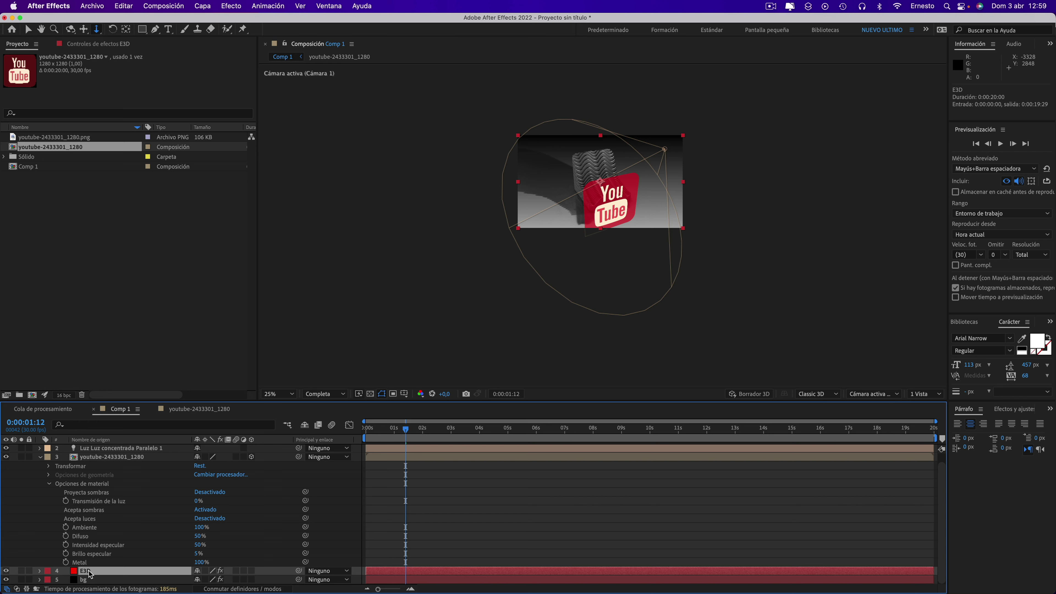
Duplicate the E3D layer and stack the copy above the youtube-2433301_1280 logo layer
{"action": "key", "text": "super+d"}
{"action": "left_click_drag", "start_coordinate": [87, 573], "coordinate": [96, 464]}
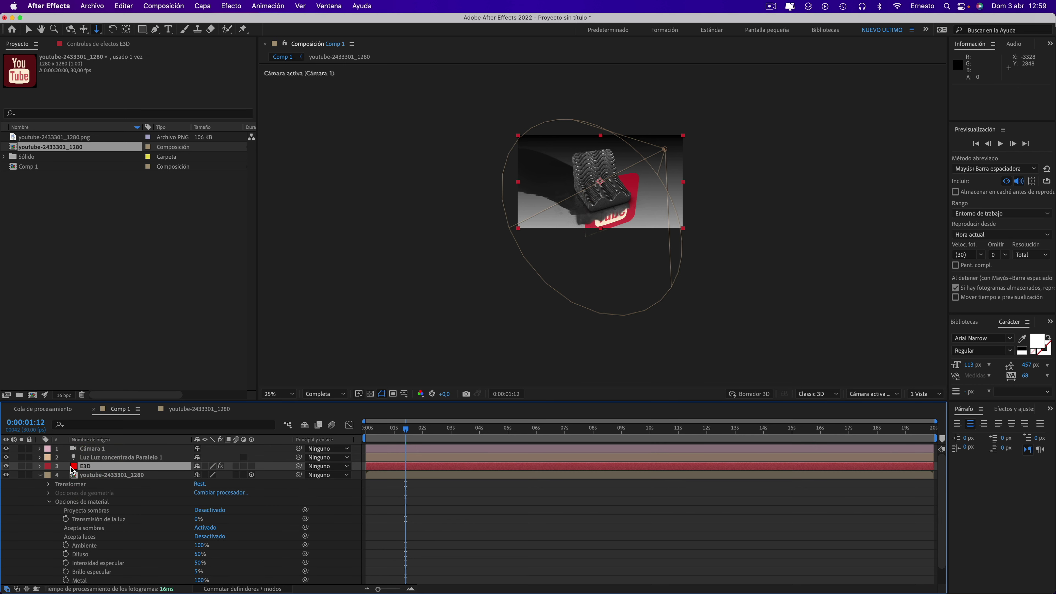
{"action": "left_click", "coordinate": [41, 475]}
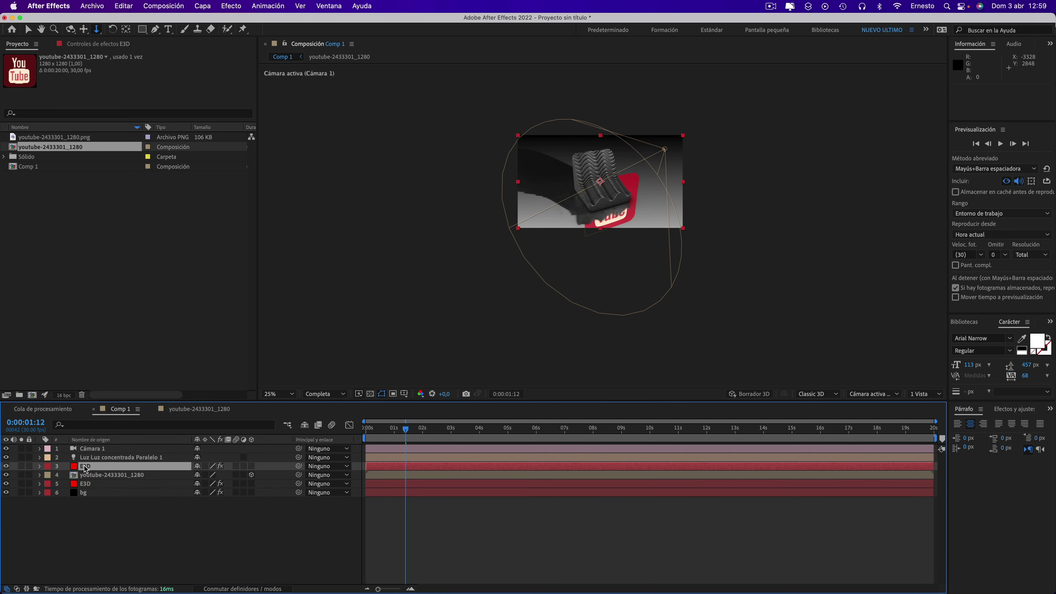
{"action": "left_click", "coordinate": [88, 469]}
{"action": "left_click", "coordinate": [96, 43]}
In Element 3D Scene Setup, hide the Plane Model and list tutorialmascaraSPLINE_0000's extrusions
{"action": "left_click", "coordinate": [57, 88]}
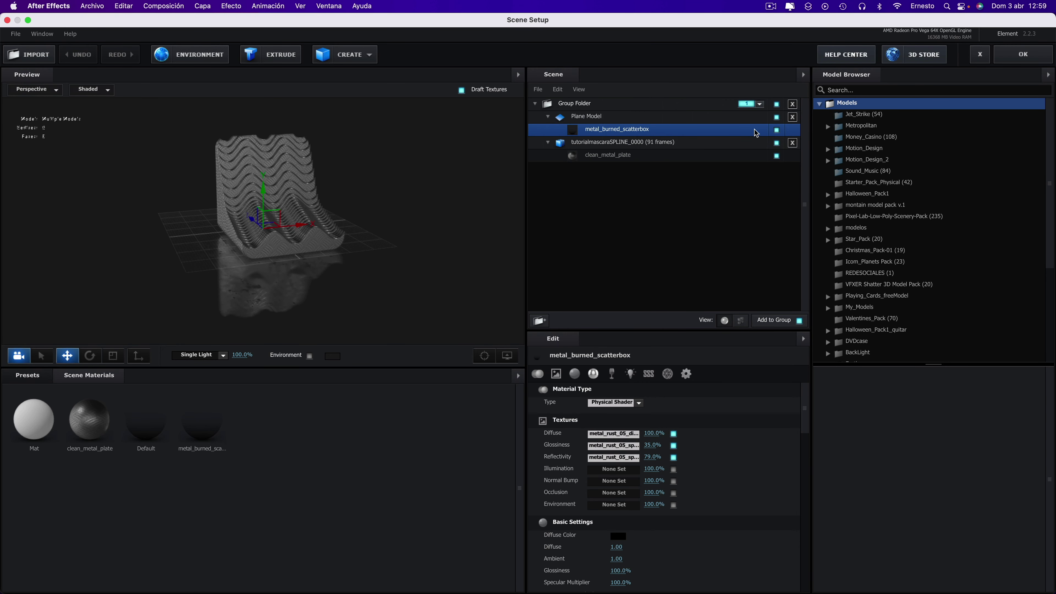
{"action": "left_click", "coordinate": [777, 118]}
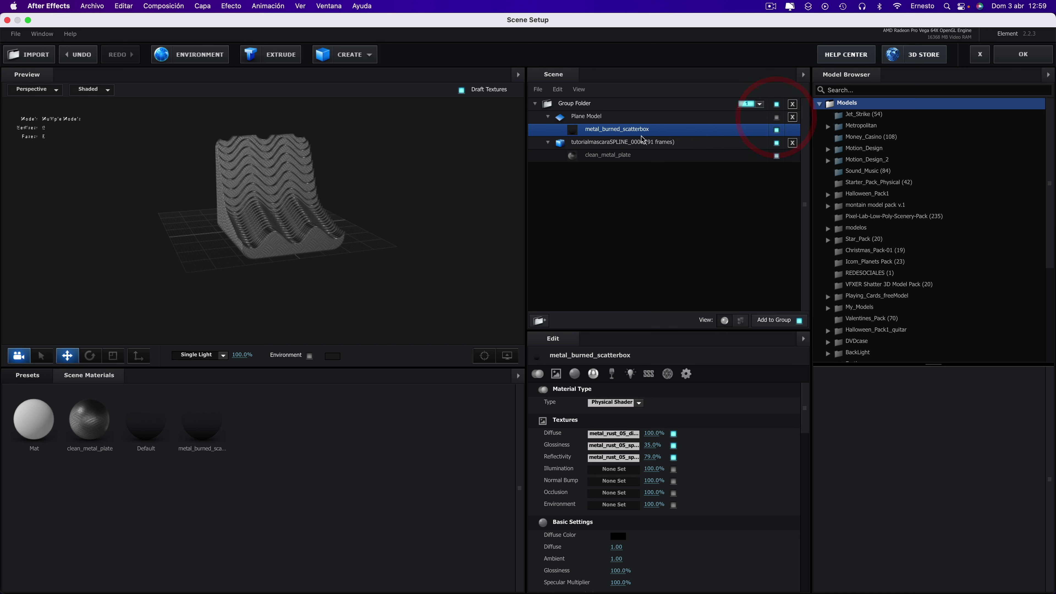
{"action": "left_click", "coordinate": [596, 144]}
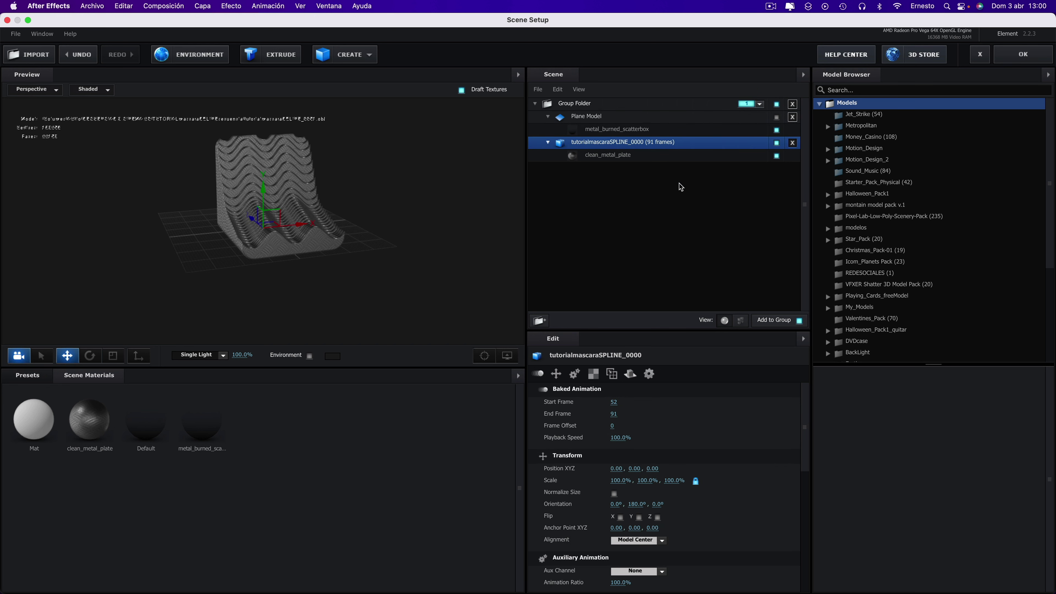
{"action": "left_click", "coordinate": [724, 321]}
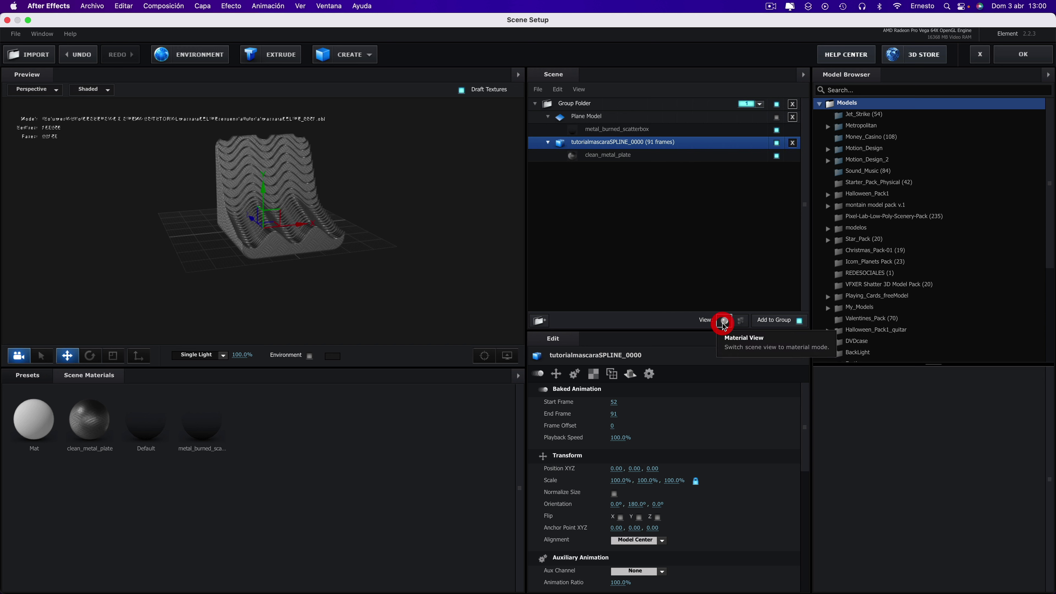
{"action": "left_click", "coordinate": [741, 321]}
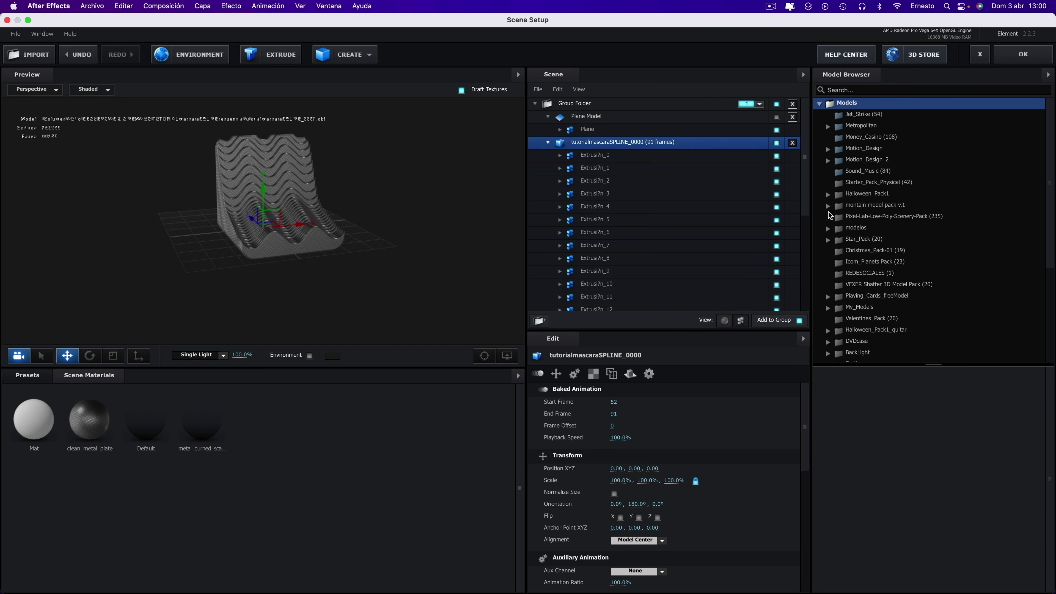
{"action": "scroll", "coordinate": [800, 297], "scroll_direction": "down", "scroll_amount": 10}
{"action": "scroll", "coordinate": [790, 229], "scroll_direction": "up", "scroll_amount": 10}
Hide Extrusión_1–12, keeping only Extrusión_0 visible, and apply the scene with OK
{"action": "left_click", "coordinate": [776, 156]}
{"action": "scroll", "coordinate": [381, 233], "scroll_direction": "up", "scroll_amount": 1}
{"action": "scroll", "coordinate": [382, 232], "scroll_direction": "up", "scroll_amount": 2}
{"action": "scroll", "coordinate": [382, 232], "scroll_direction": "up", "scroll_amount": 3}
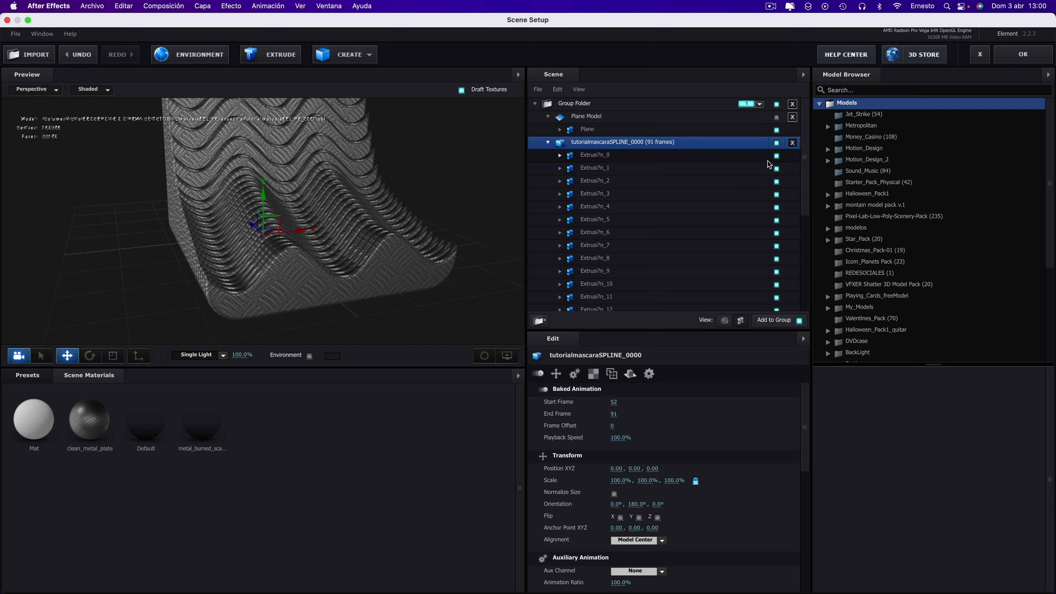
{"action": "left_click", "coordinate": [776, 143]}
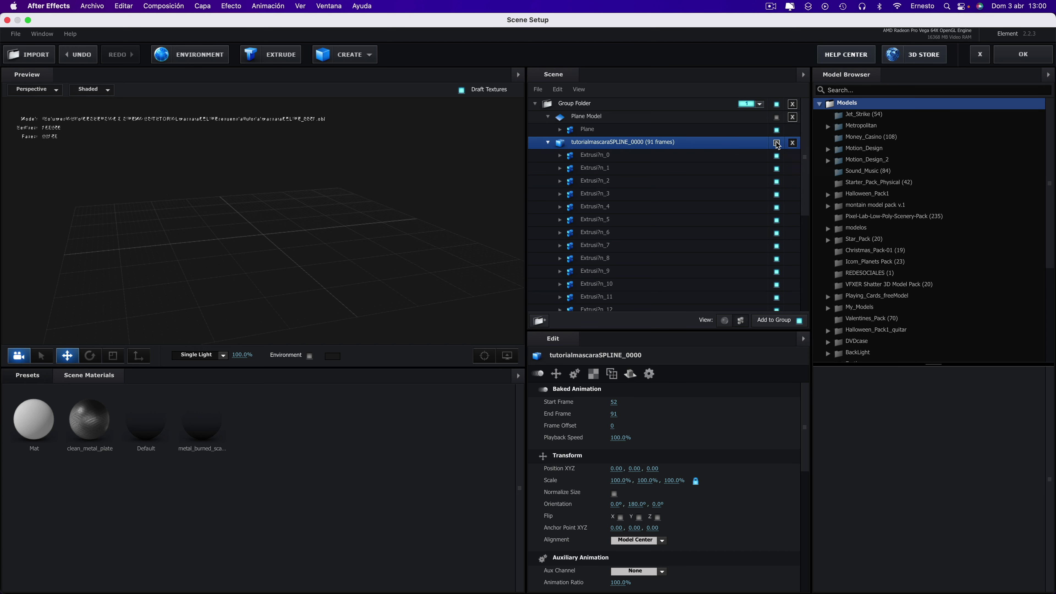
{"action": "left_click", "coordinate": [776, 143]}
{"action": "left_click", "coordinate": [777, 156]}
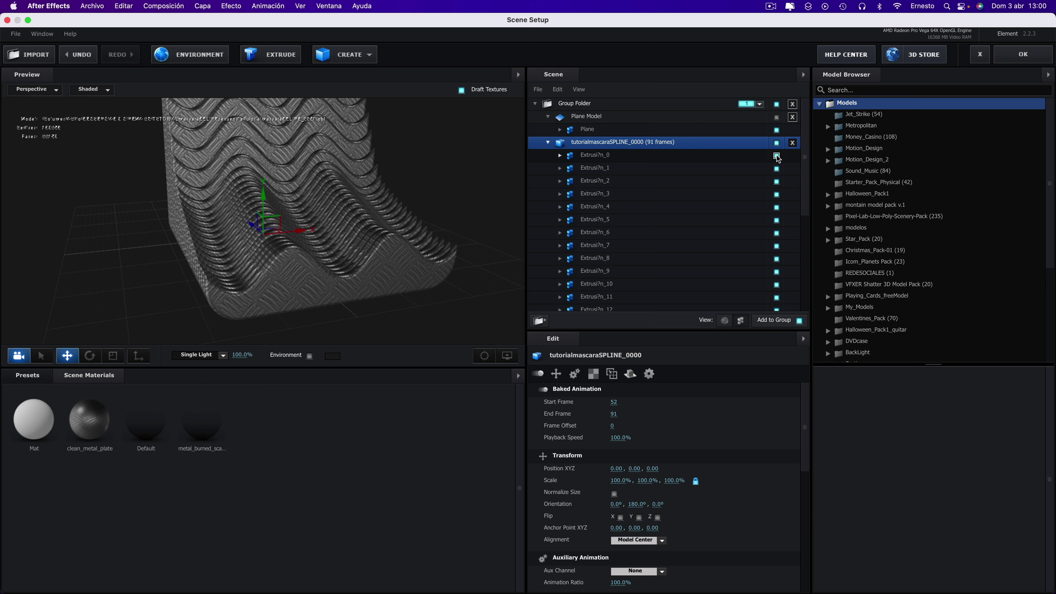
{"action": "left_click", "coordinate": [777, 156], "text": "alt"}
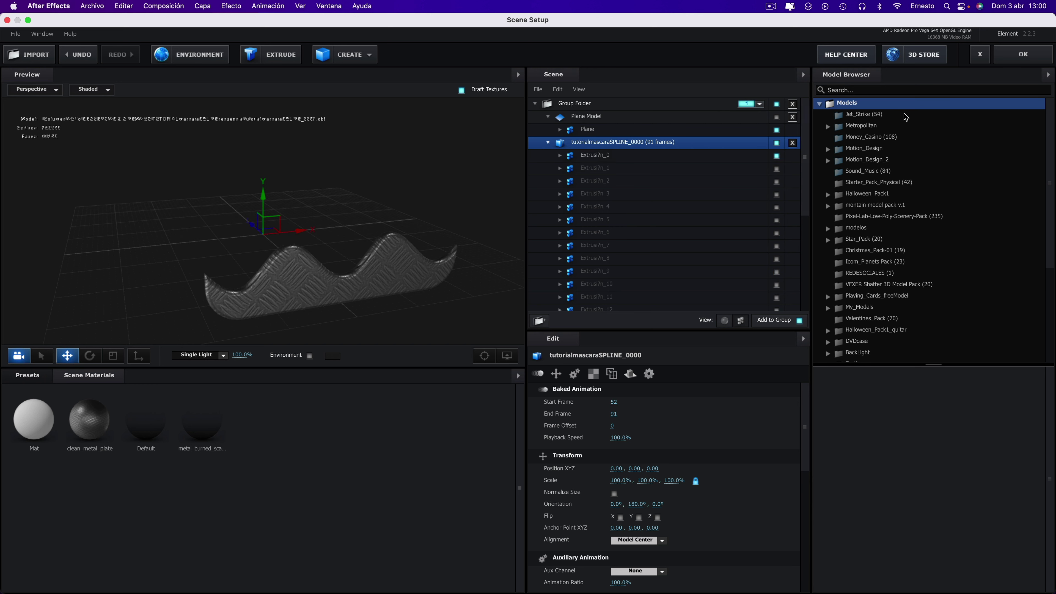
{"action": "left_click", "coordinate": [1021, 55]}
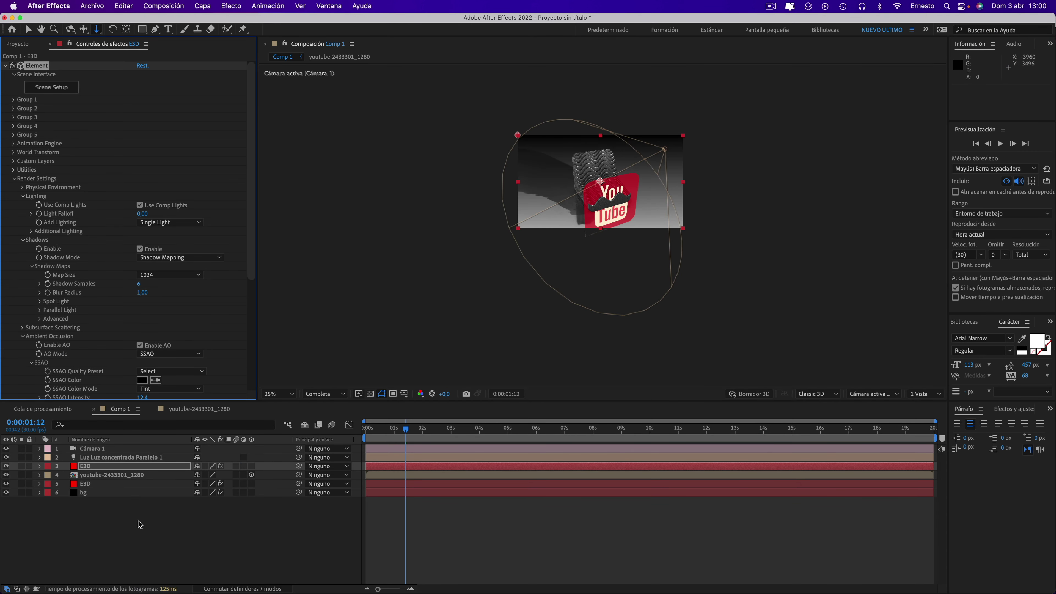
Set the youtube-2433301_1280 layer's track matte to Alpha Matte from the E3D layer
{"action": "left_click", "coordinate": [90, 478]}
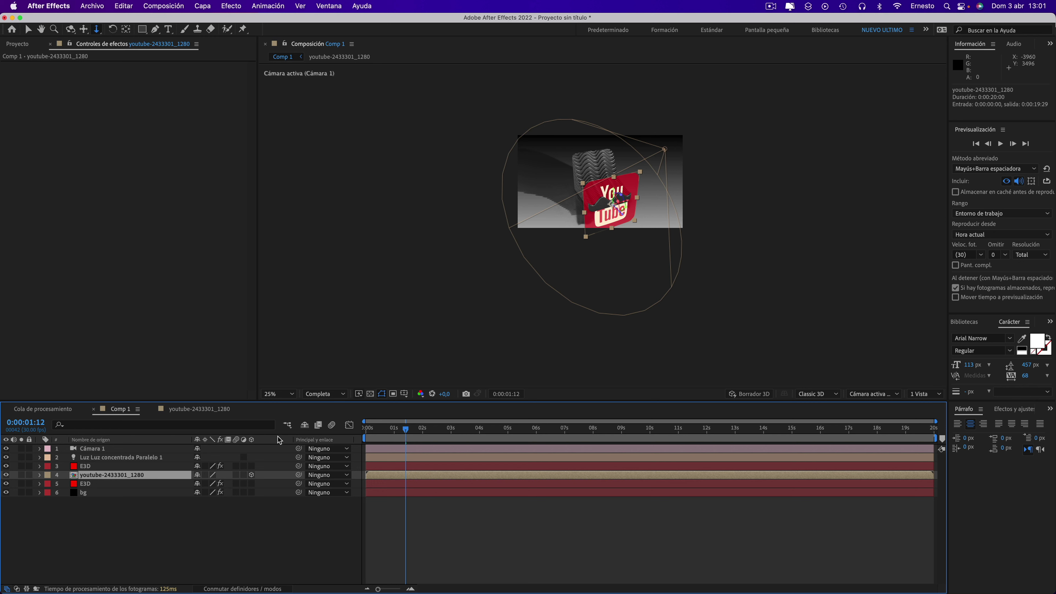
{"action": "left_click", "coordinate": [222, 589]}
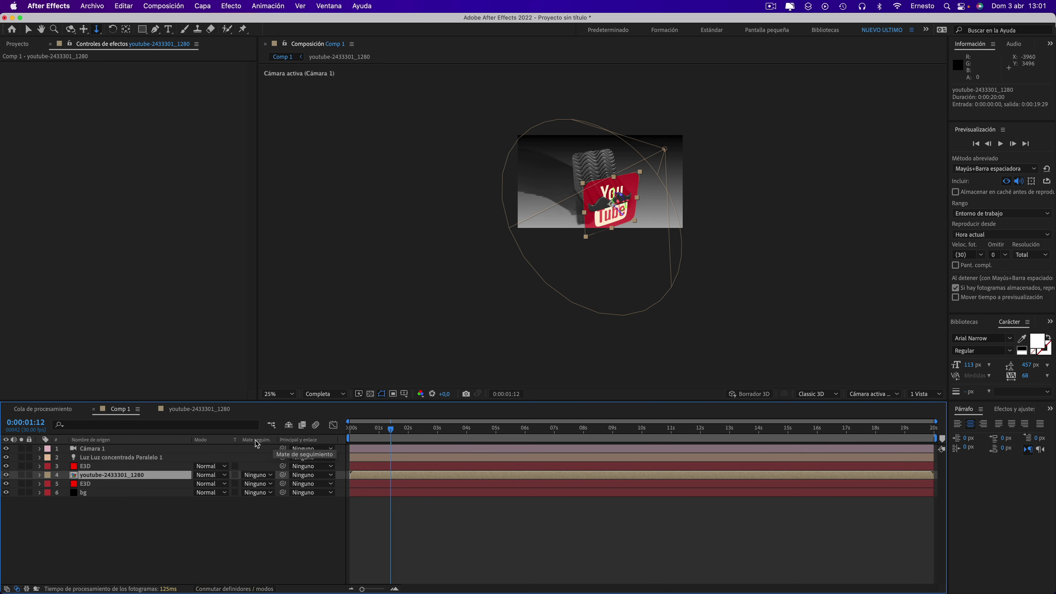
{"action": "left_click", "coordinate": [261, 480]}
{"action": "left_click", "coordinate": [277, 504]}
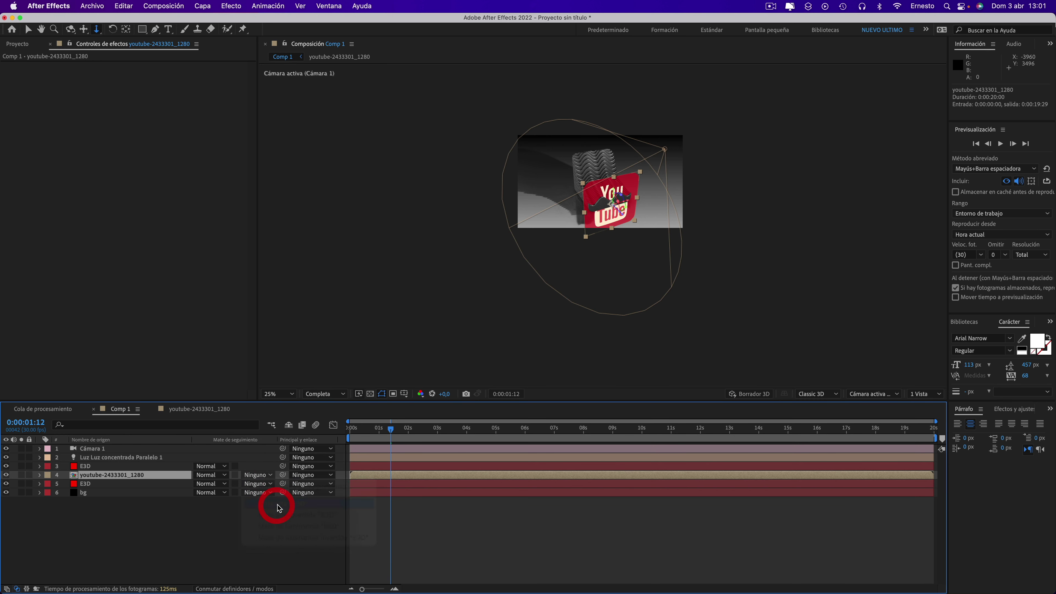
Scale the logo layer down to about 83% and check it at 0:00:02:27
{"action": "key", "text": "period"}
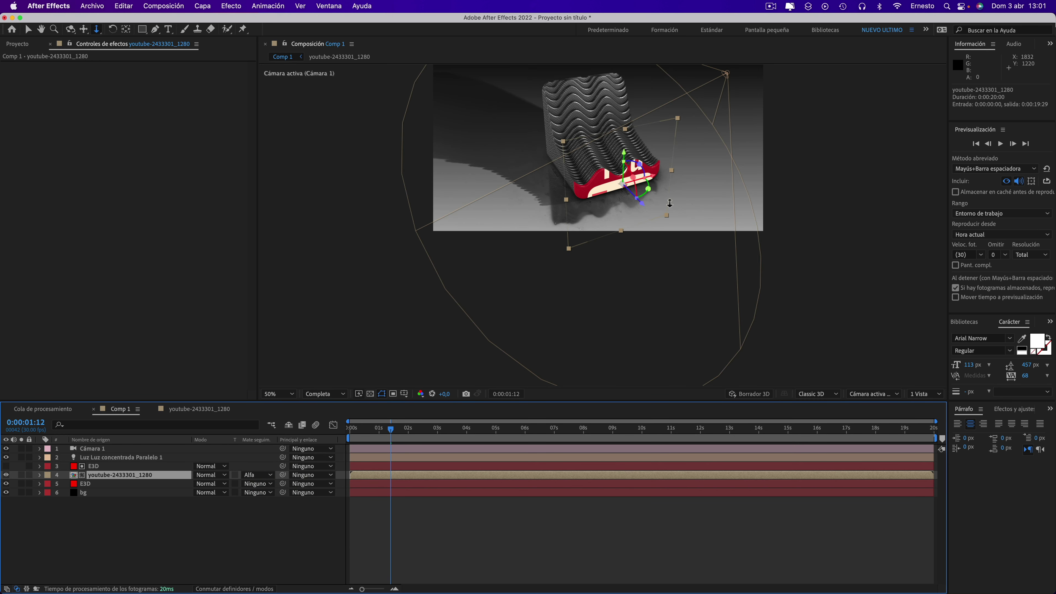
{"action": "key", "text": "period"}
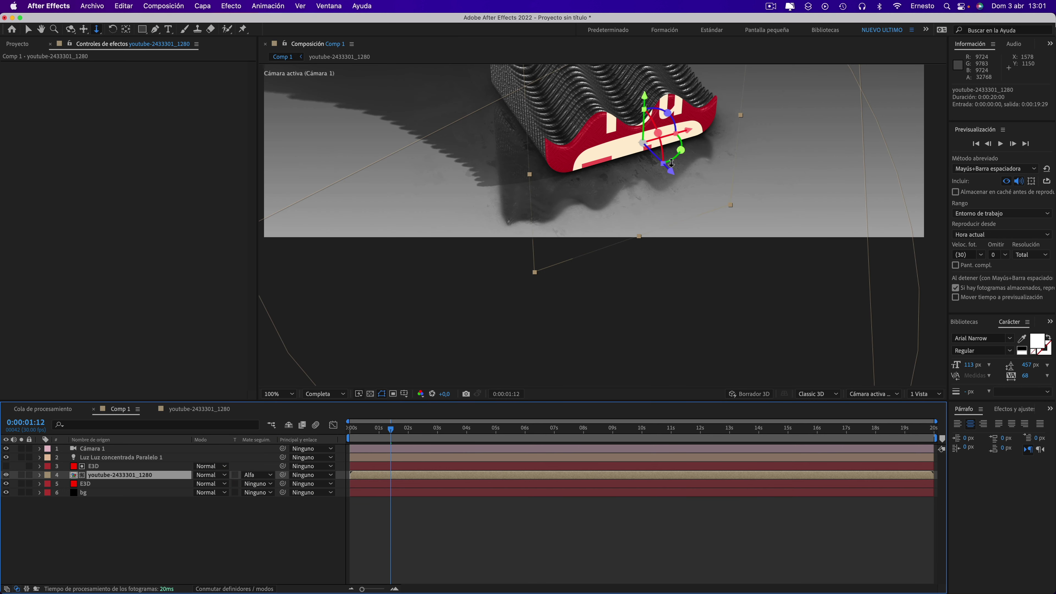
{"action": "key", "text": "comma"}
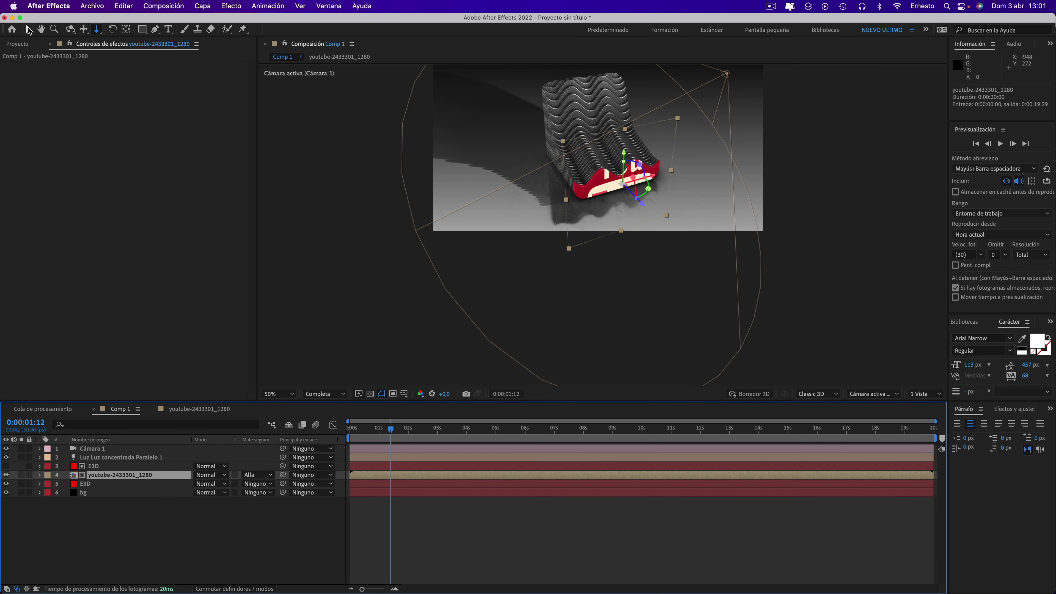
{"action": "left_click", "coordinate": [28, 29]}
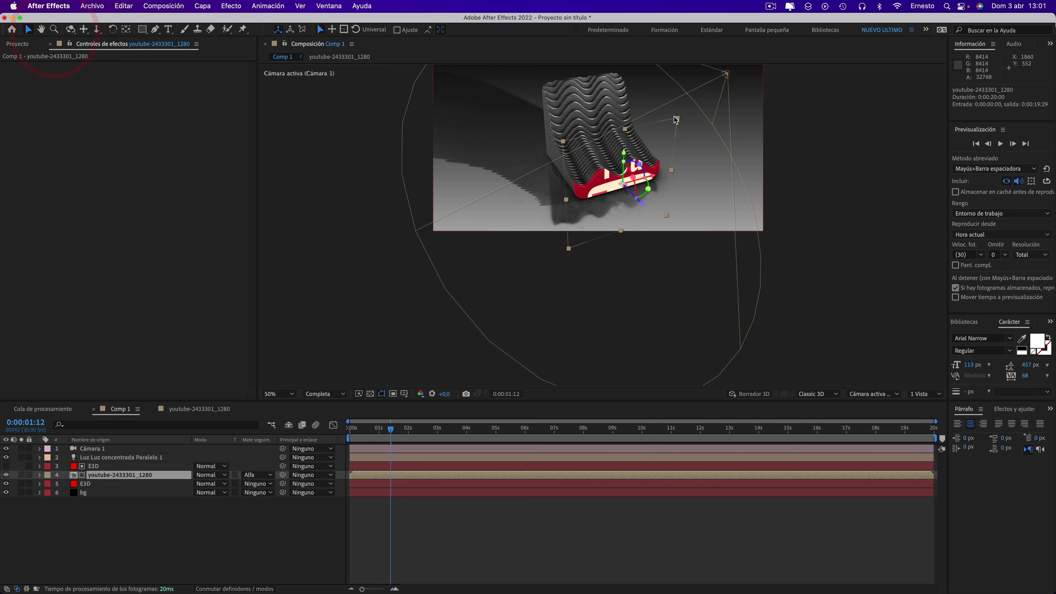
{"action": "left_click_drag", "start_coordinate": [677, 120], "coordinate": [669, 133]}
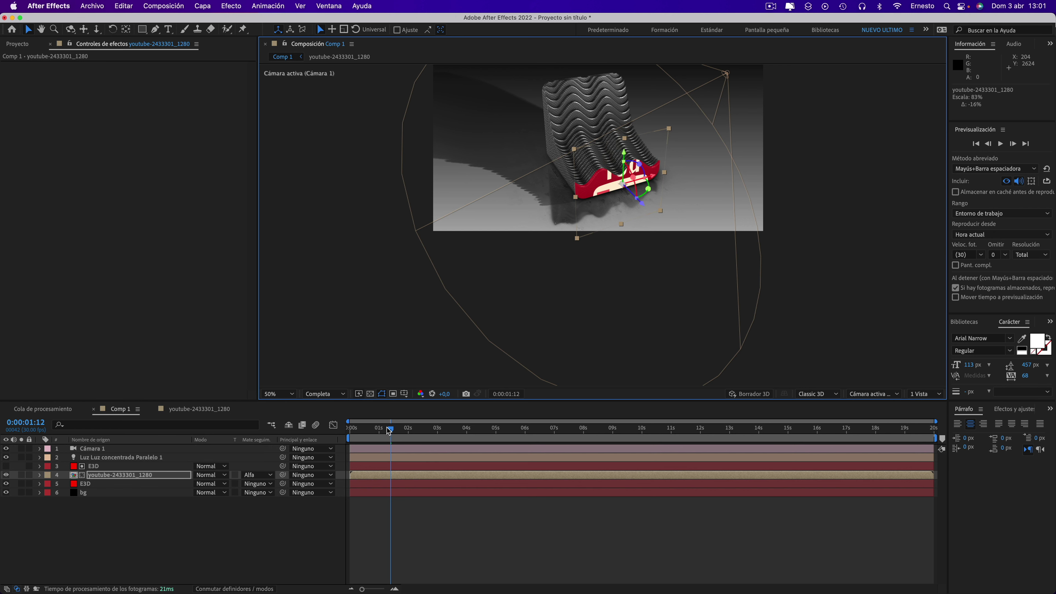
{"action": "left_click_drag", "start_coordinate": [390, 429], "coordinate": [431, 429]}
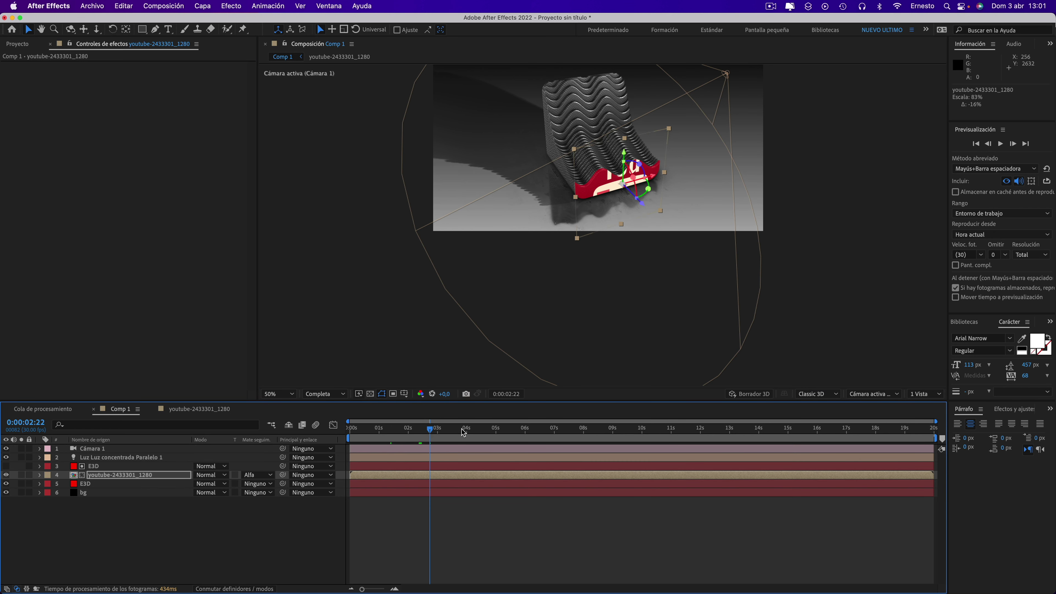
{"action": "left_click", "coordinate": [435, 429]}
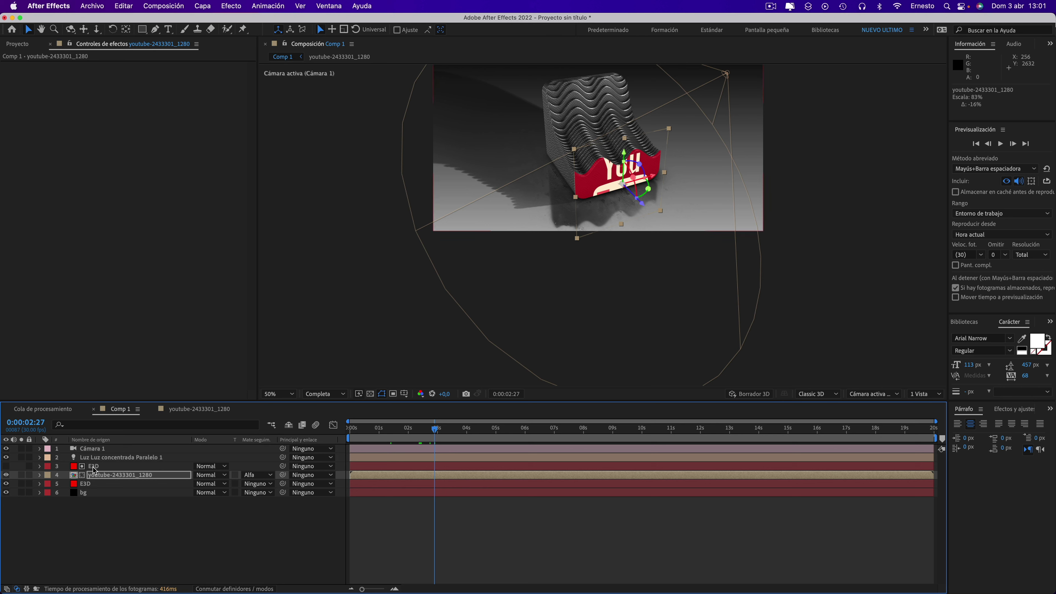
{"action": "left_click", "coordinate": [94, 467]}
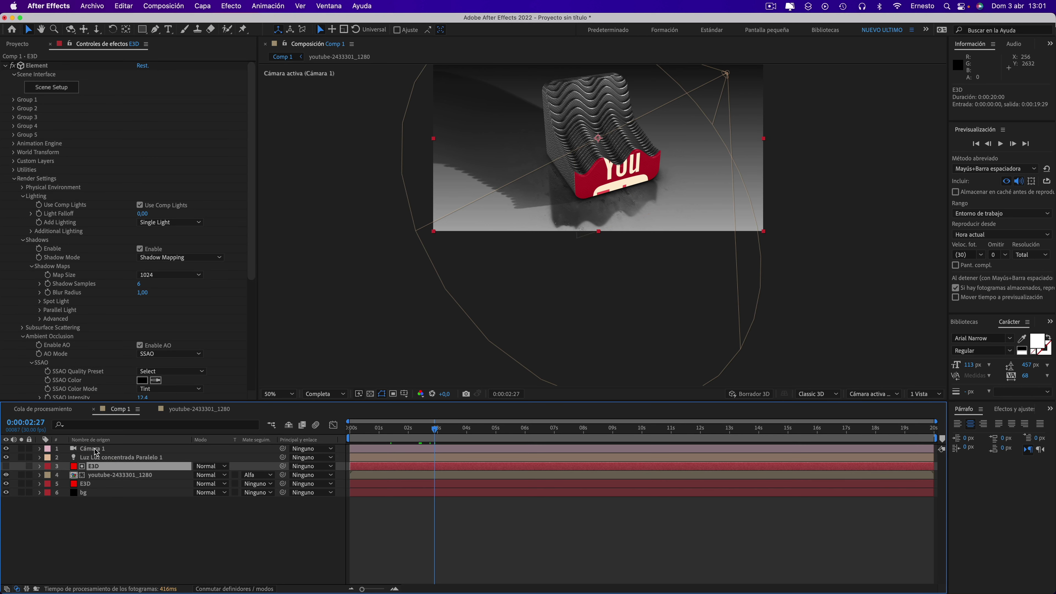
Set the top E3D layer's Baked Animation Loop Mode to Freeze at End
{"action": "left_click", "coordinate": [14, 100]}
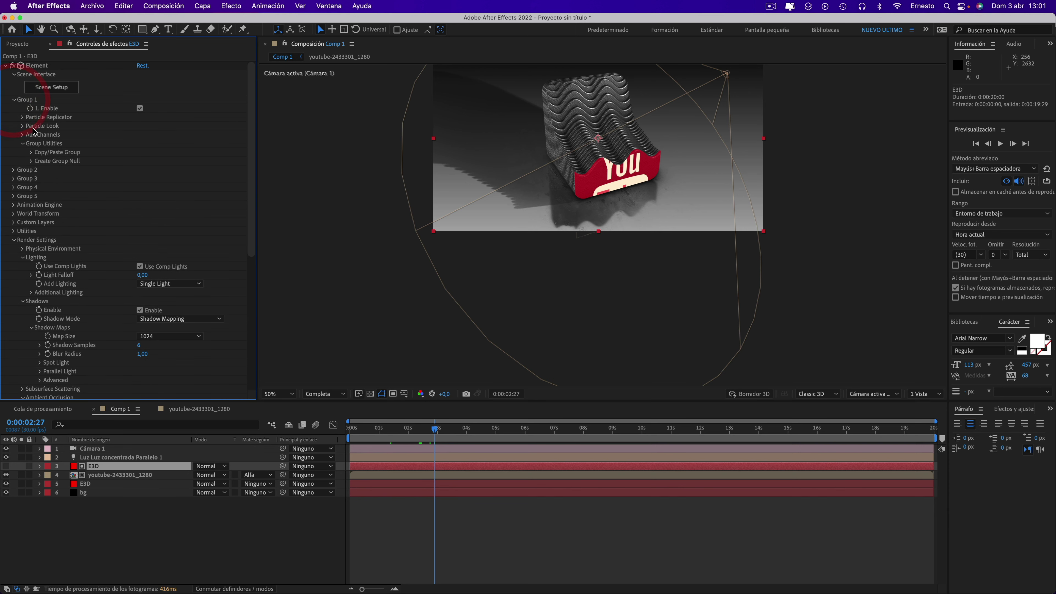
{"action": "left_click", "coordinate": [22, 127]}
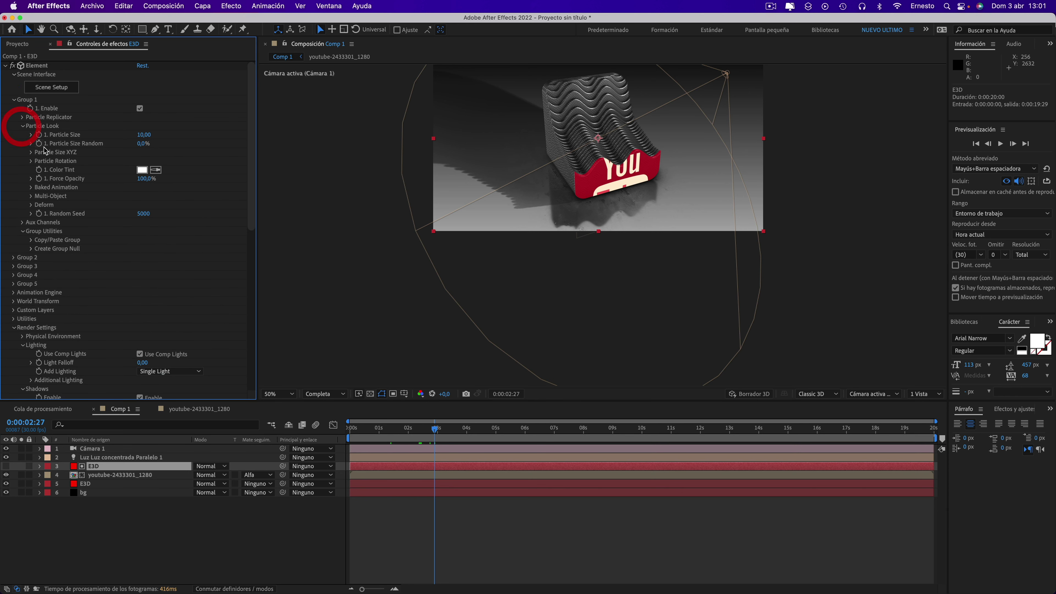
{"action": "left_click", "coordinate": [31, 188]}
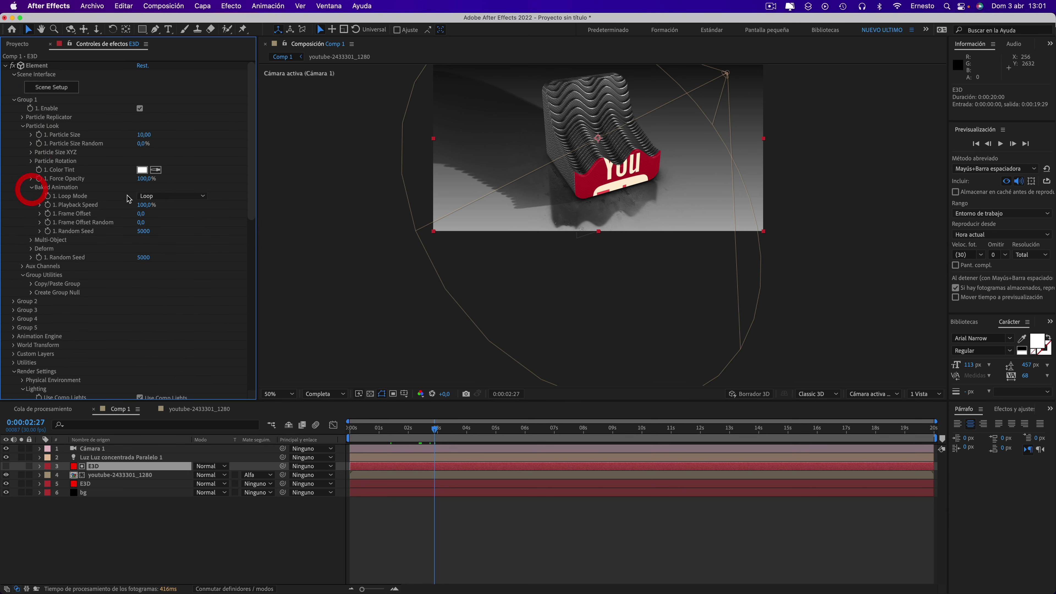
{"action": "left_click", "coordinate": [163, 196]}
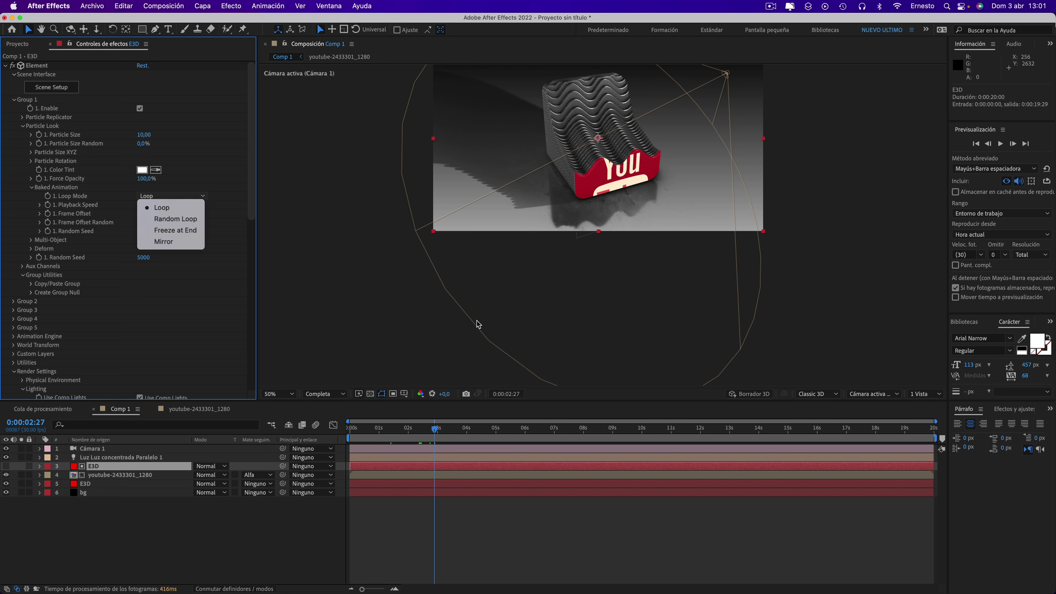
{"action": "left_click", "coordinate": [175, 233]}
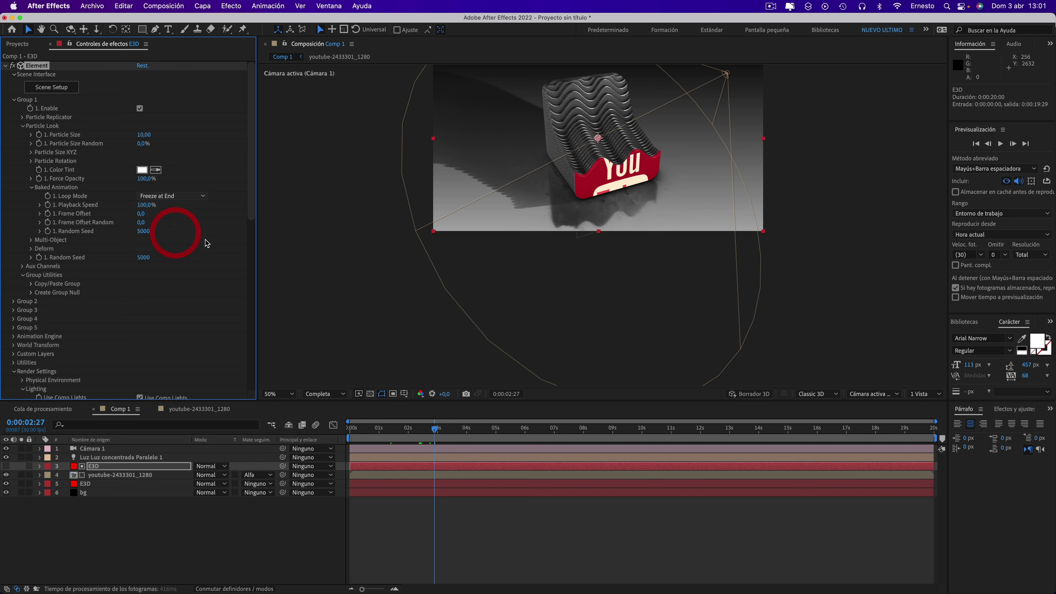
Set the other E3D layer's Loop Mode to Freeze at End and scrub to 0:00:02:14
{"action": "left_click", "coordinate": [85, 485]}
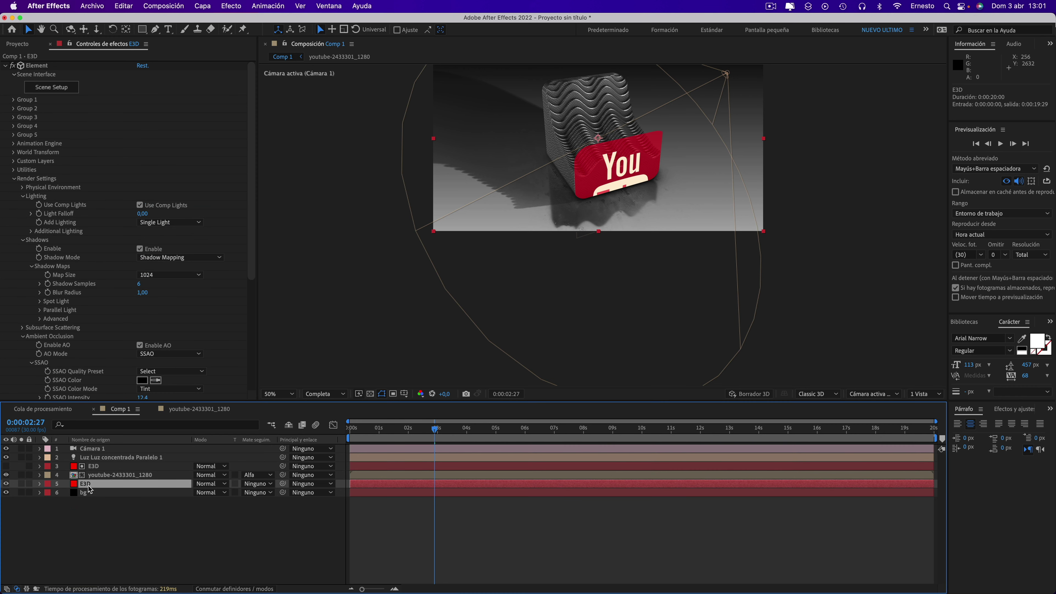
{"action": "left_click", "coordinate": [13, 100]}
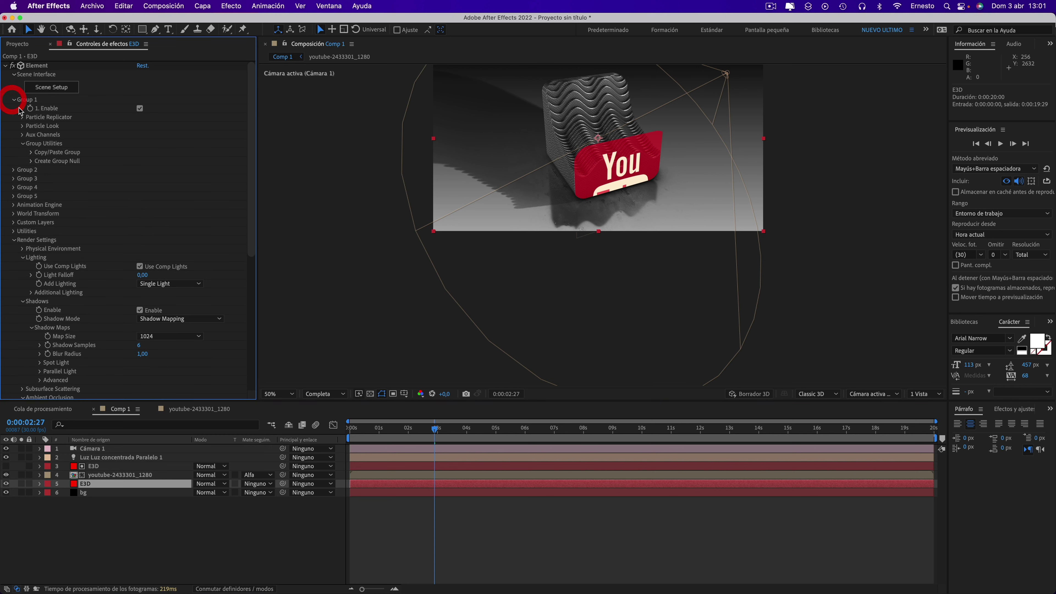
{"action": "left_click", "coordinate": [22, 126]}
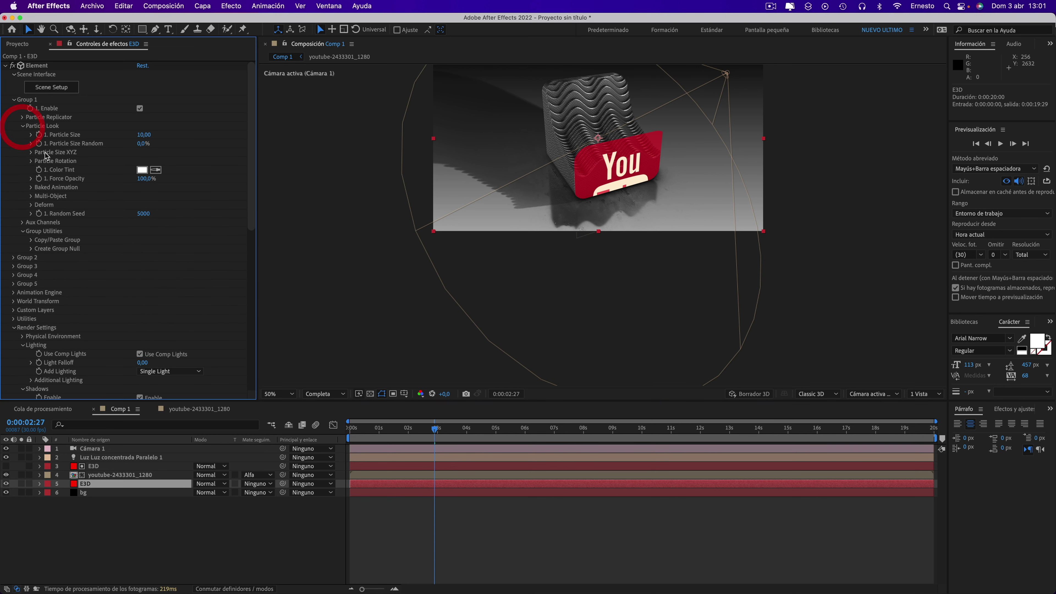
{"action": "left_click", "coordinate": [32, 188]}
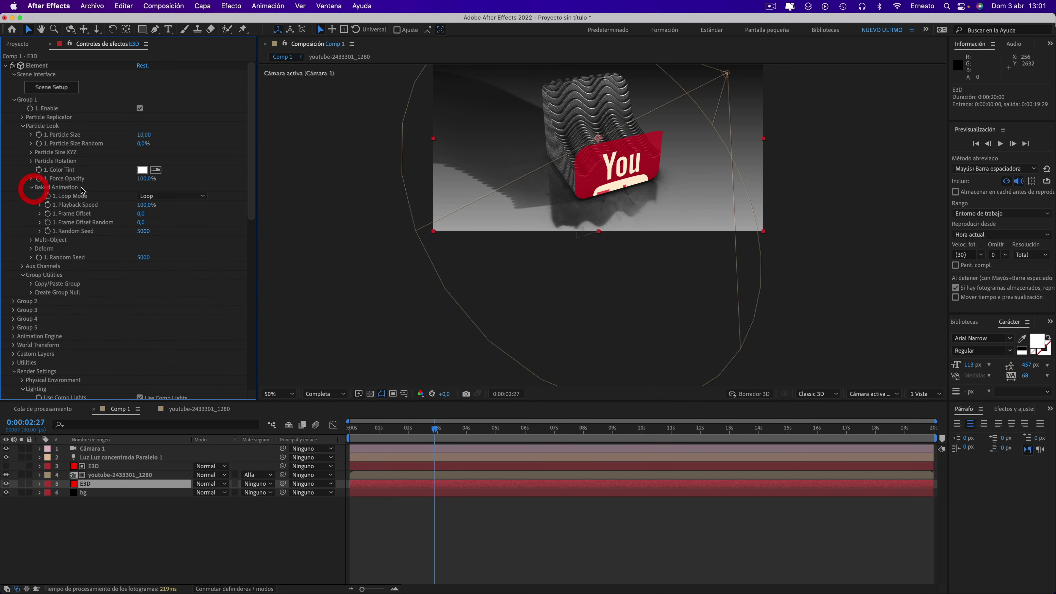
{"action": "left_click", "coordinate": [171, 196]}
{"action": "left_click", "coordinate": [174, 230]}
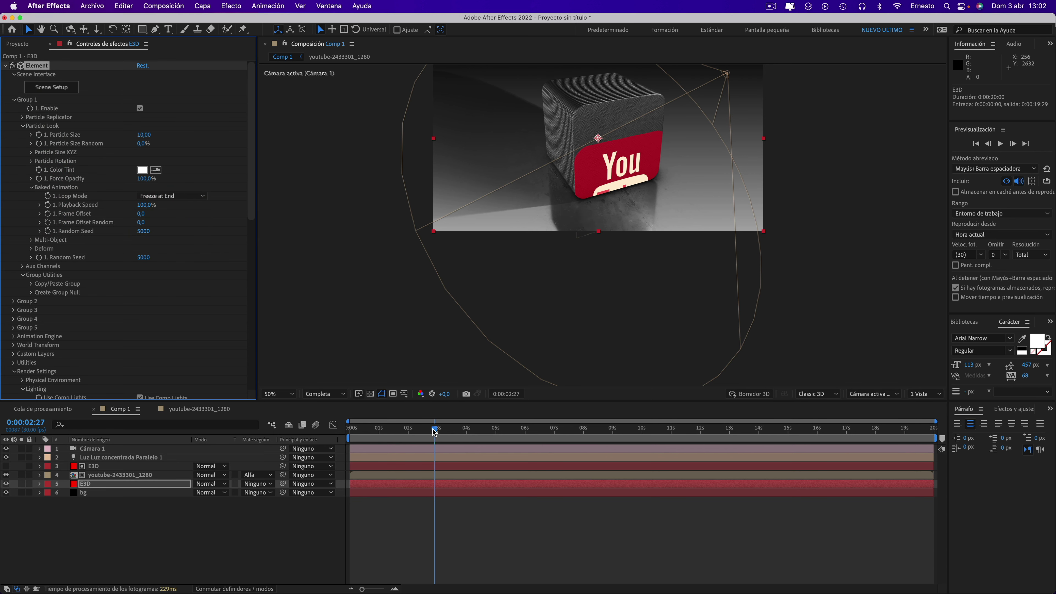
{"action": "mouse_move", "coordinate": [435, 429]}
{"action": "left_mouse_down"}
{"action": "mouse_move", "coordinate": [465, 431]}
{"action": "mouse_move", "coordinate": [384, 437]}
{"action": "left_mouse_up"}
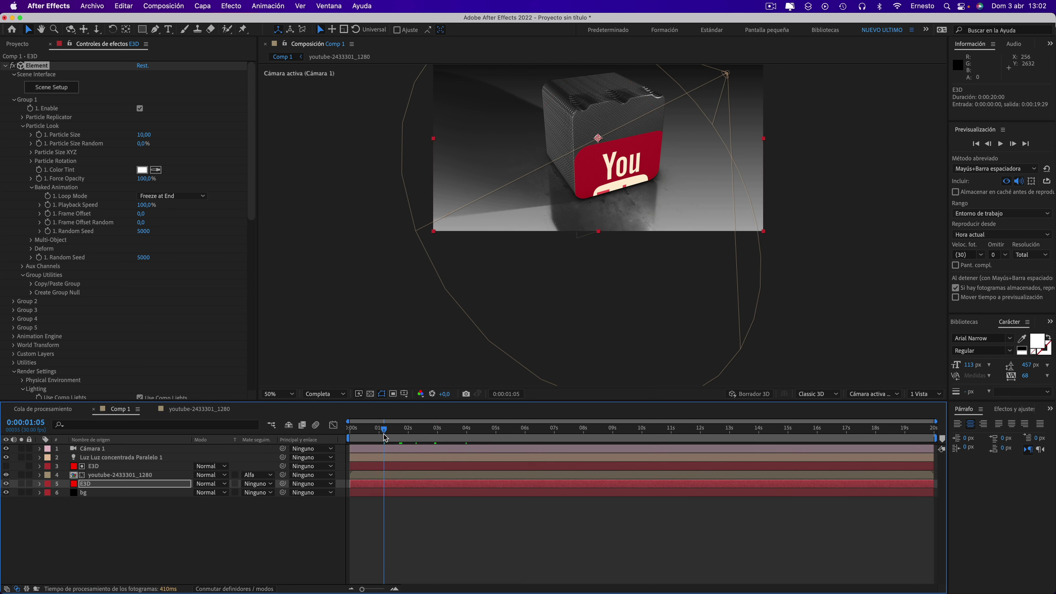
{"action": "left_click_drag", "start_coordinate": [383, 435], "coordinate": [422, 436]}
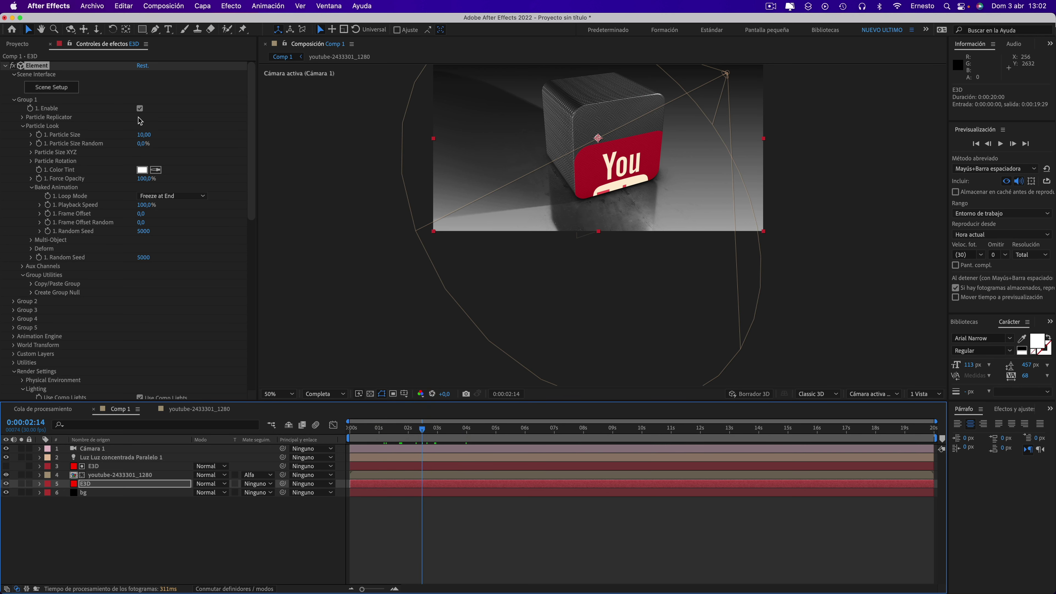
Set the spline model's Baked Animation Start Frame to 1 on the first E3D layer
{"action": "left_click", "coordinate": [64, 88]}
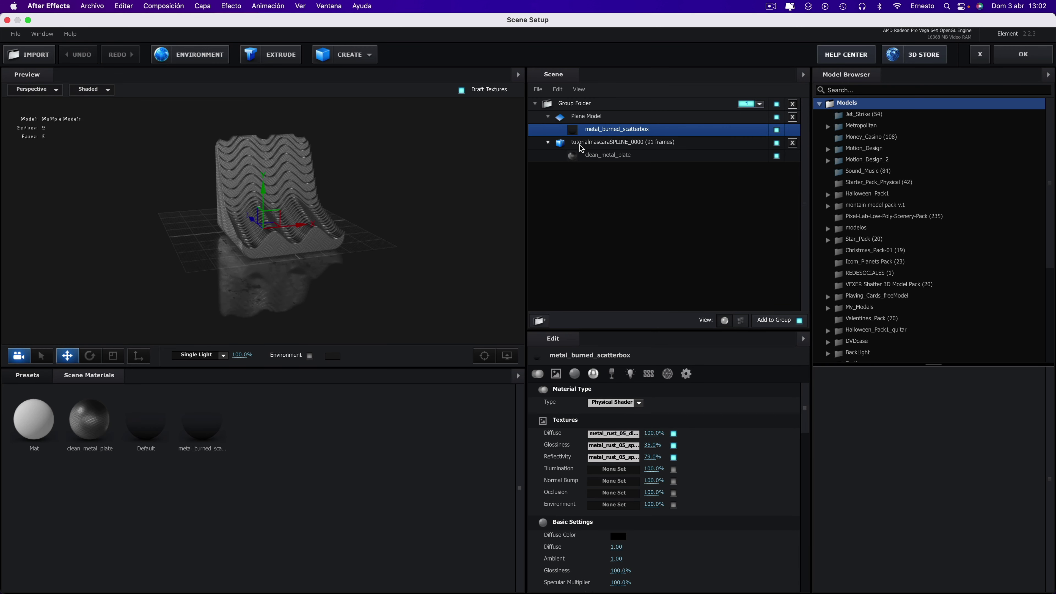
{"action": "left_click", "coordinate": [581, 145]}
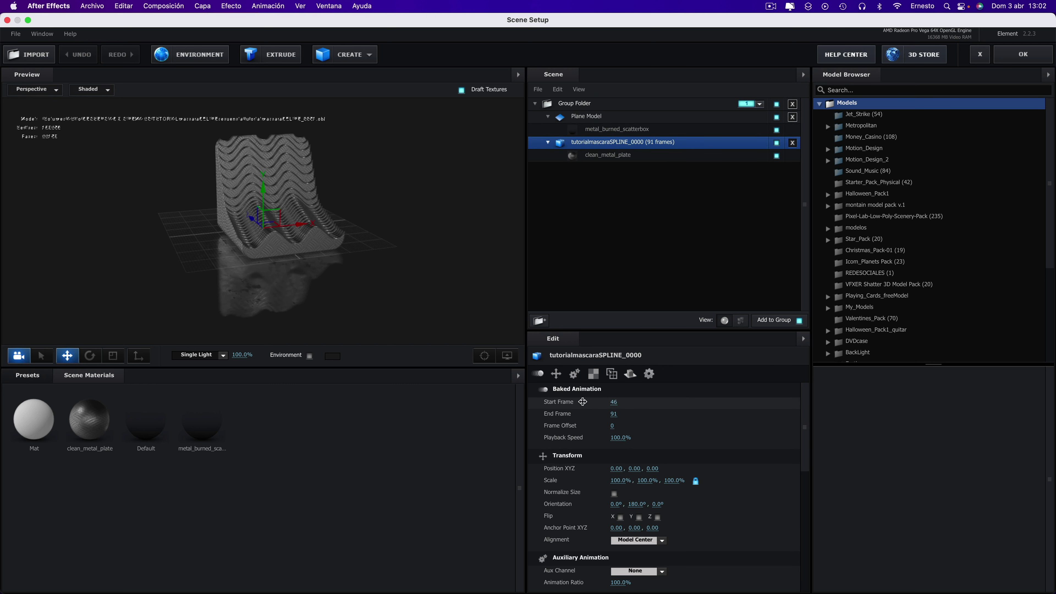
{"action": "left_click_drag", "start_coordinate": [582, 402], "coordinate": [442, 390]}
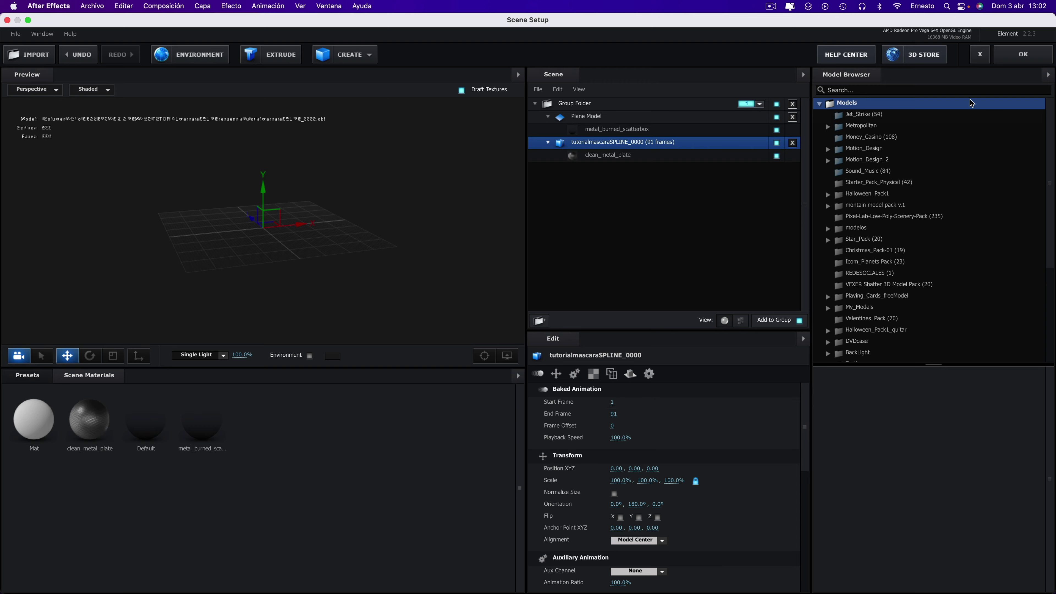
{"action": "left_click", "coordinate": [1023, 54]}
{"action": "left_click", "coordinate": [91, 467]}
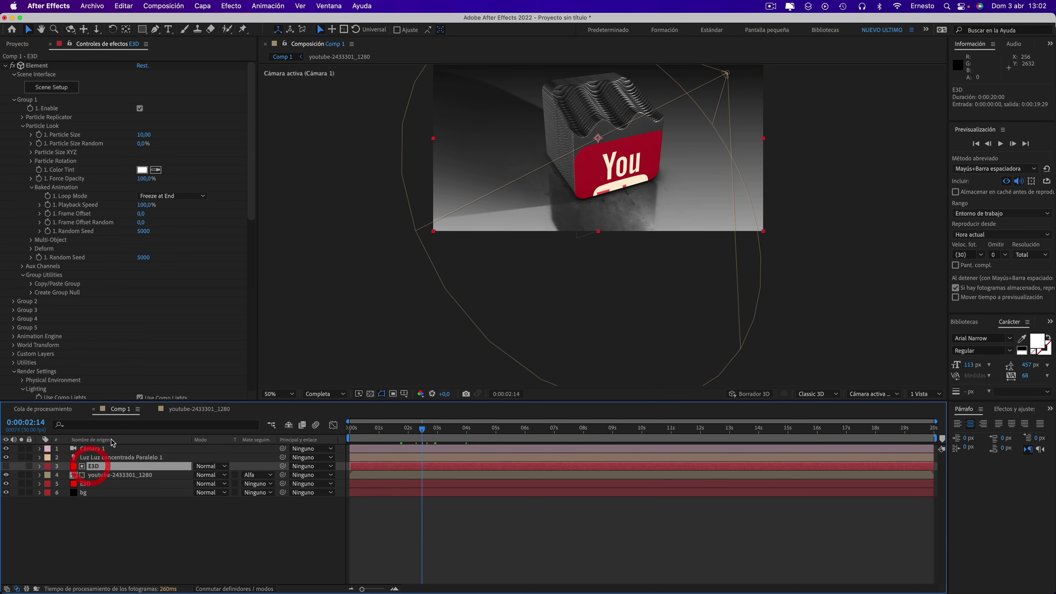
Set Start Frame to 1 on the other E3D layer as well and apply the scene
{"action": "left_click", "coordinate": [51, 87]}
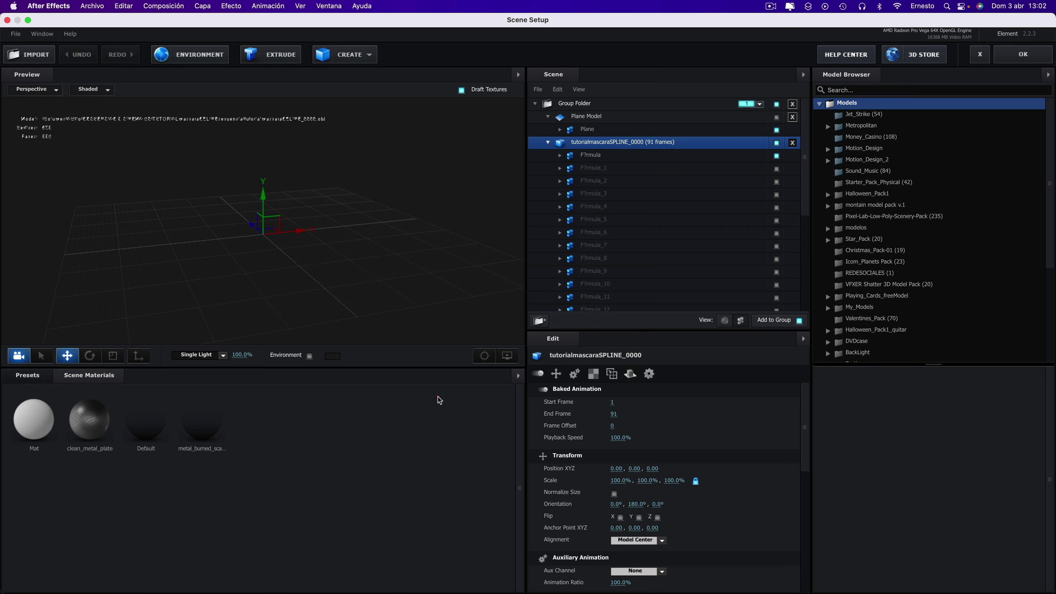
{"action": "left_click_drag", "start_coordinate": [586, 402], "coordinate": [438, 397]}
{"action": "left_click", "coordinate": [1022, 58]}
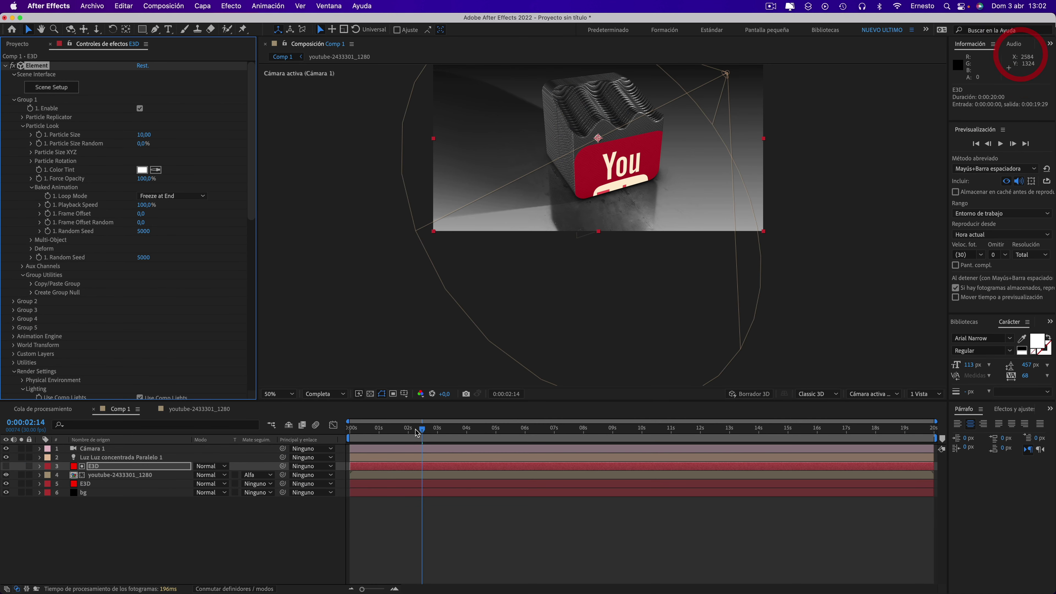
{"action": "left_click", "coordinate": [397, 428]}
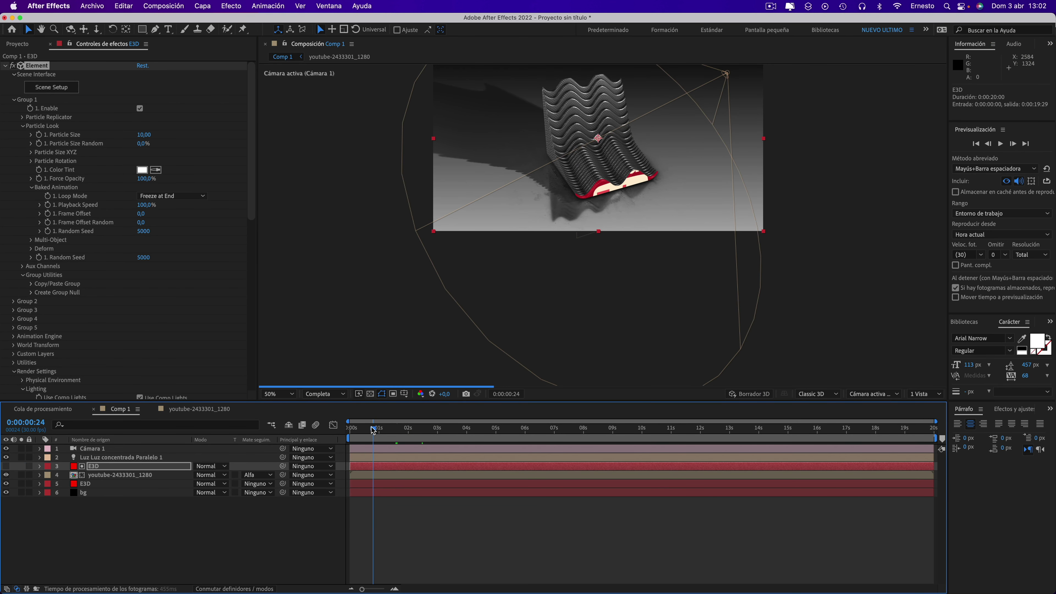
Raise the logo to 1283.9, 239.4, -894.2, enlarge it to about 86%, and shift it left
{"action": "left_click_drag", "start_coordinate": [397, 432], "coordinate": [442, 434]}
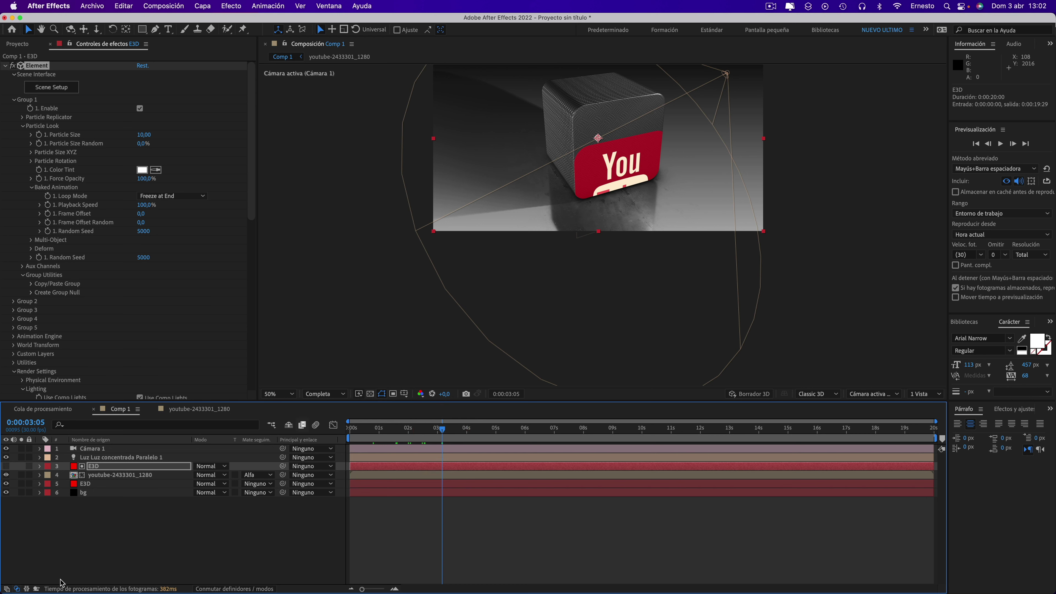
{"action": "left_click", "coordinate": [107, 475]}
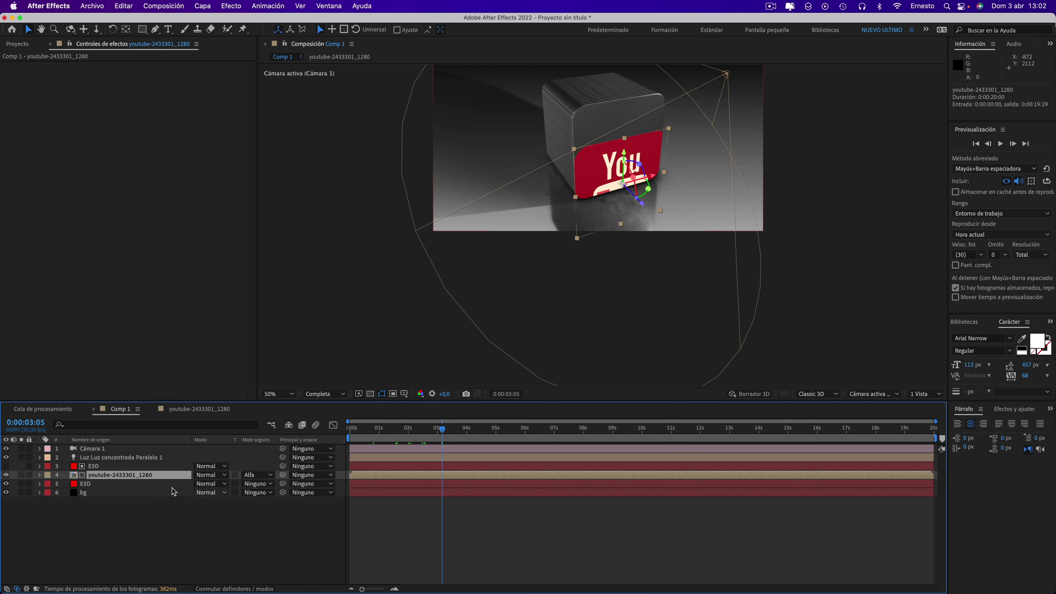
{"action": "left_click_drag", "start_coordinate": [627, 162], "coordinate": [625, 119]}
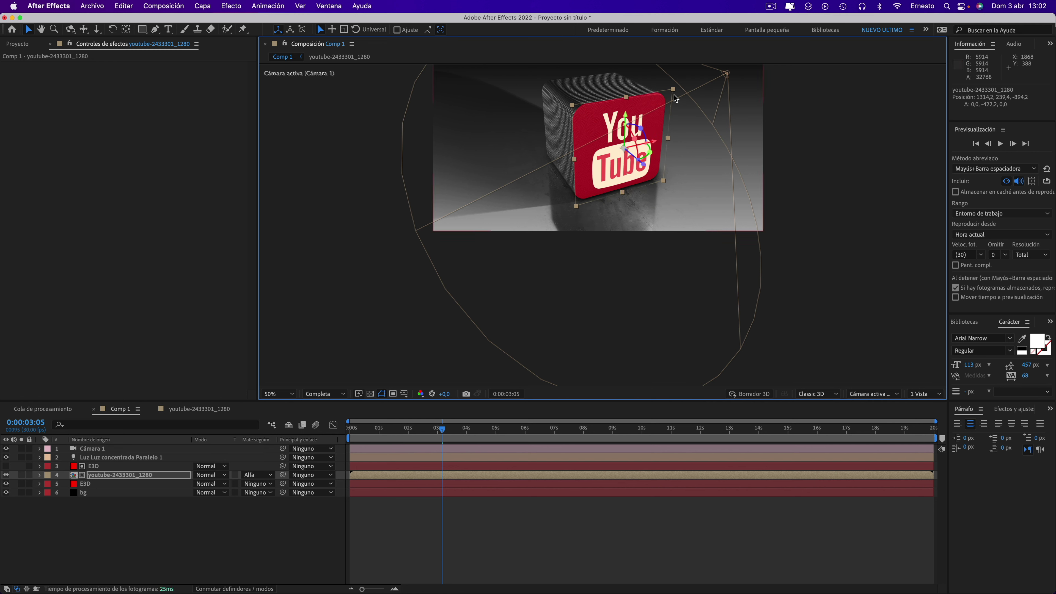
{"action": "left_click_drag", "start_coordinate": [675, 95], "coordinate": [673, 98]}
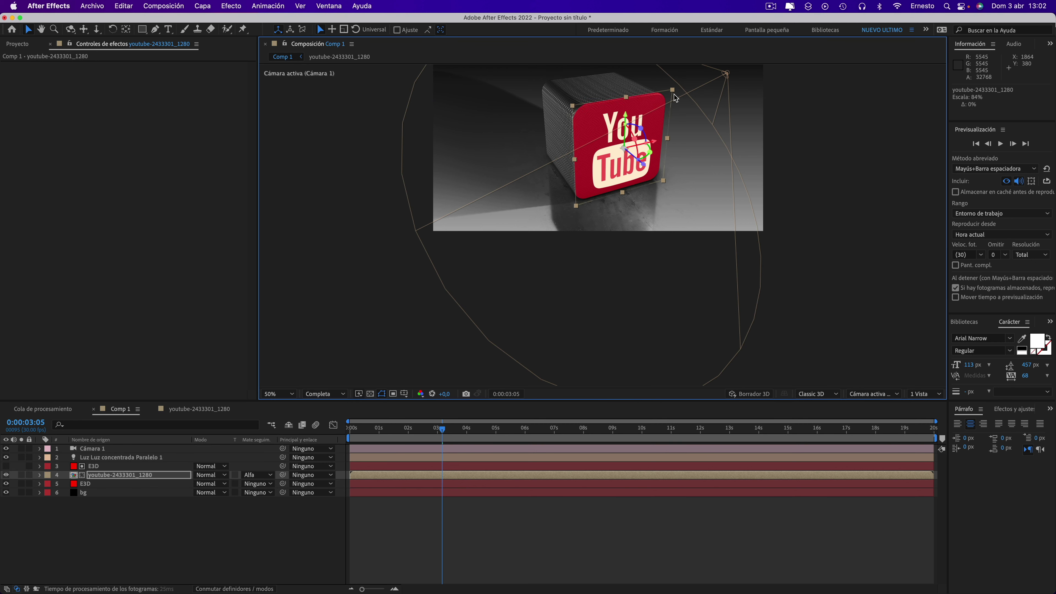
{"action": "left_click_drag", "start_coordinate": [673, 98], "coordinate": [676, 100]}
{"action": "left_click_drag", "start_coordinate": [657, 143], "coordinate": [689, 173]}
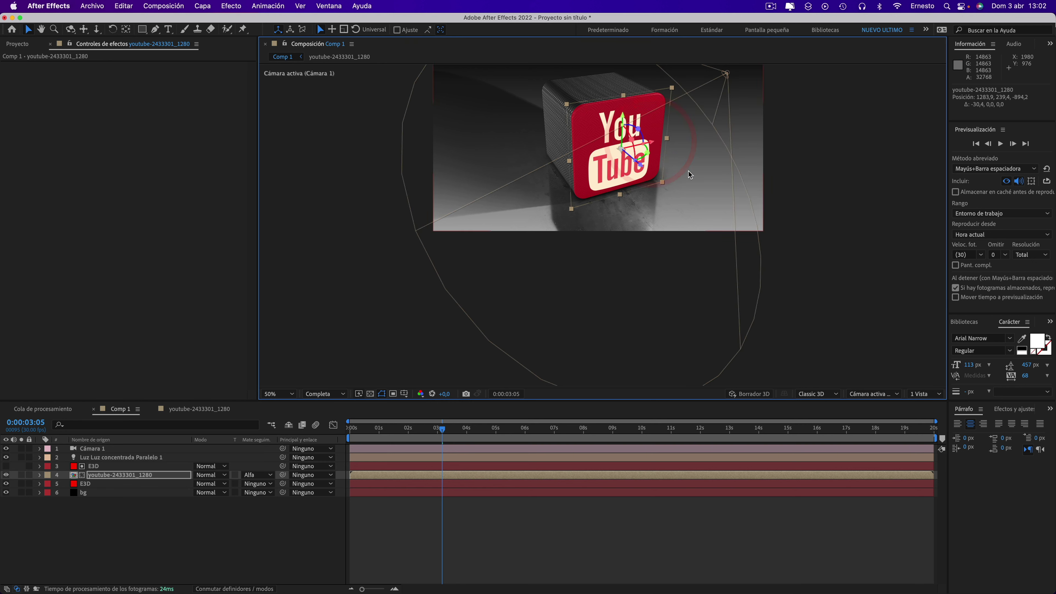
{"action": "key", "text": "period"}
{"action": "key", "text": "comma"}
{"action": "key", "text": "period"}
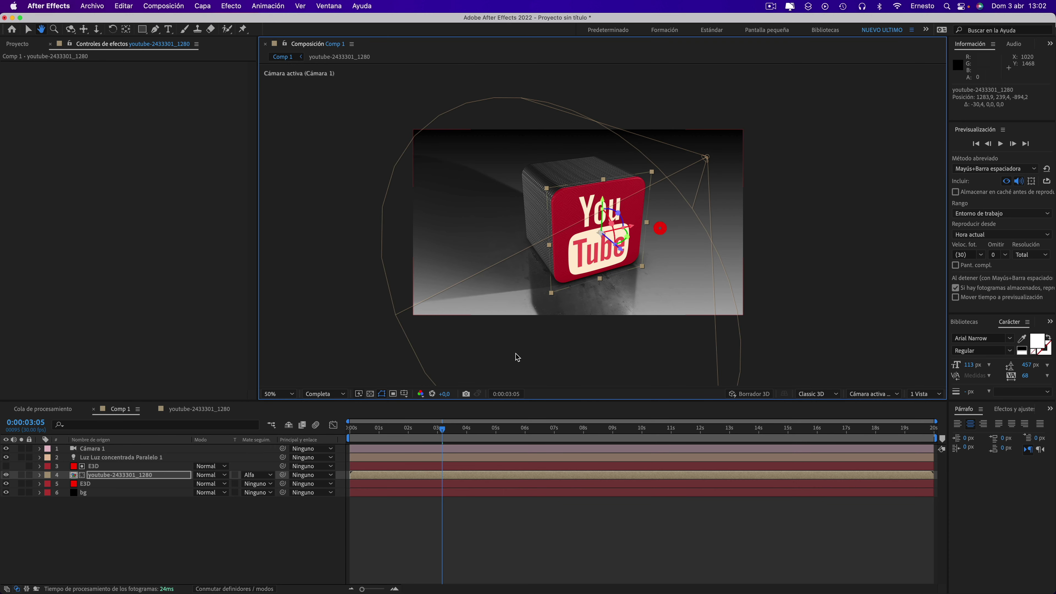
{"action": "key", "text": "period"}
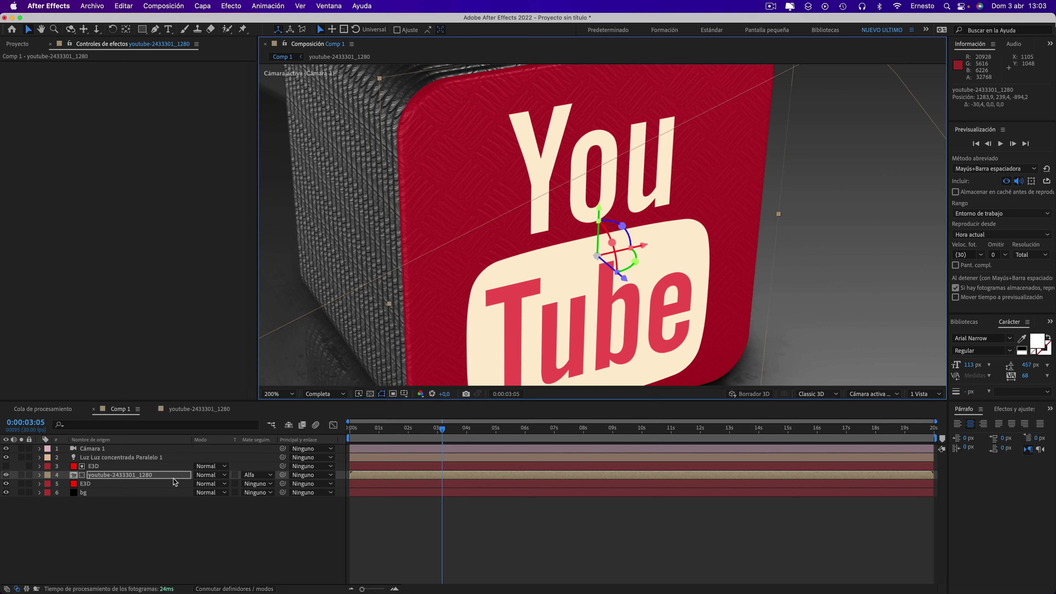
Set the YouTube logo layer's blend mode to Superponer
{"action": "left_click", "coordinate": [142, 476]}
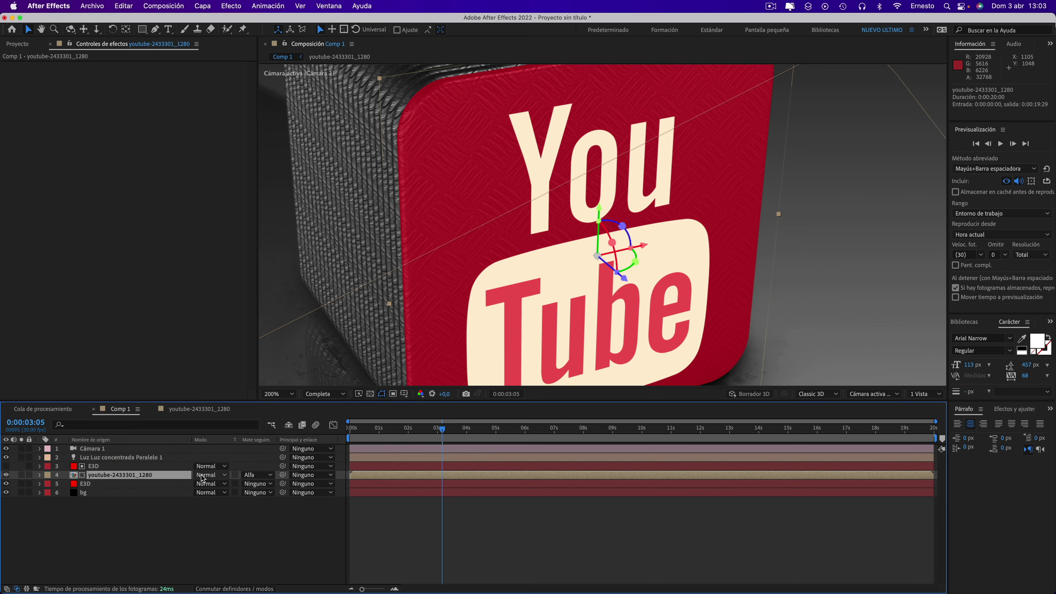
{"action": "left_click", "coordinate": [203, 478]}
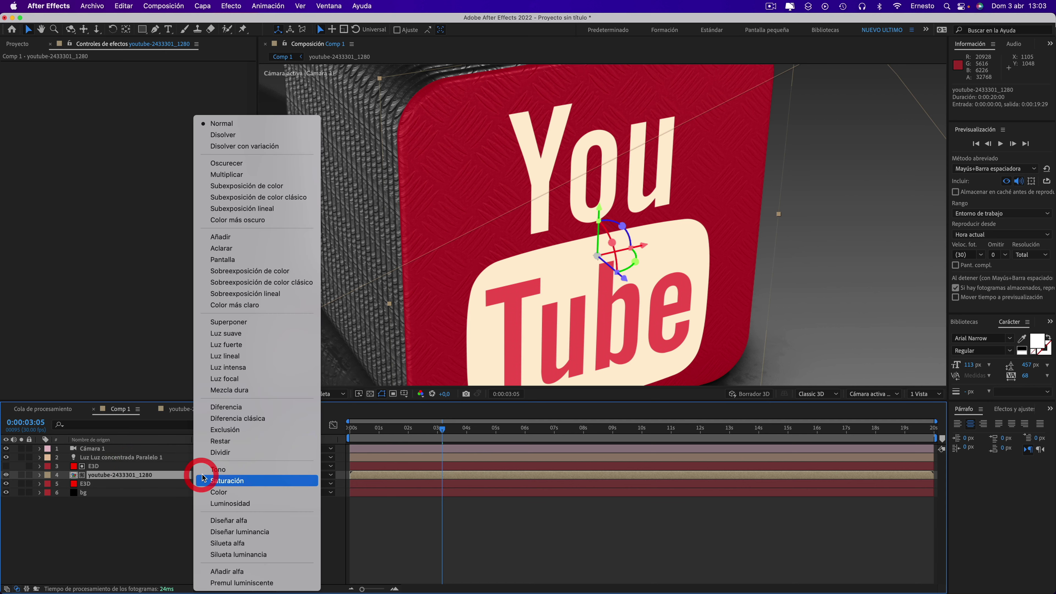
{"action": "left_click", "coordinate": [229, 322]}
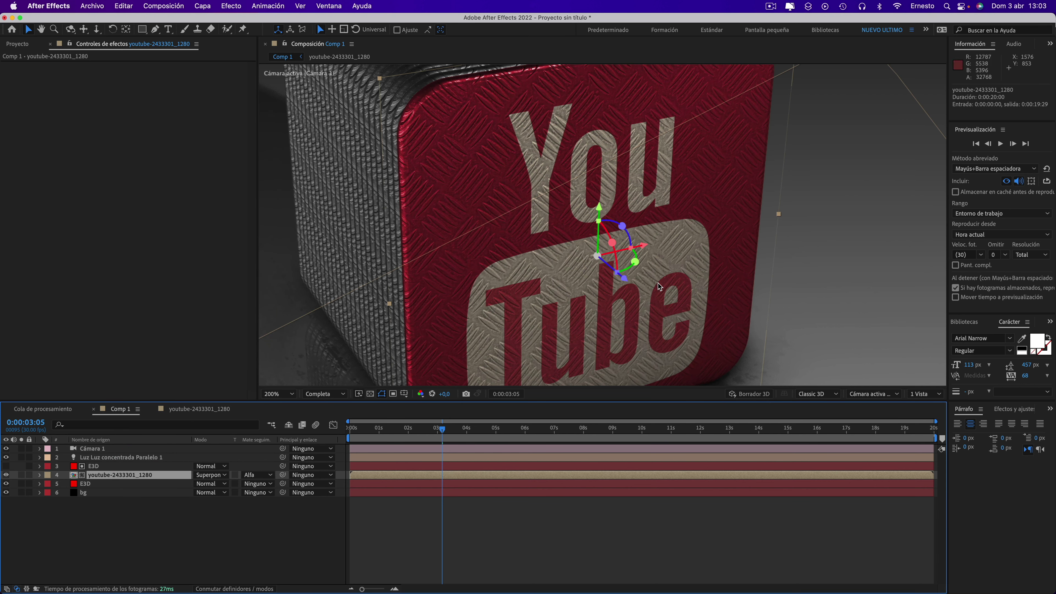
{"action": "key", "text": "comma"}
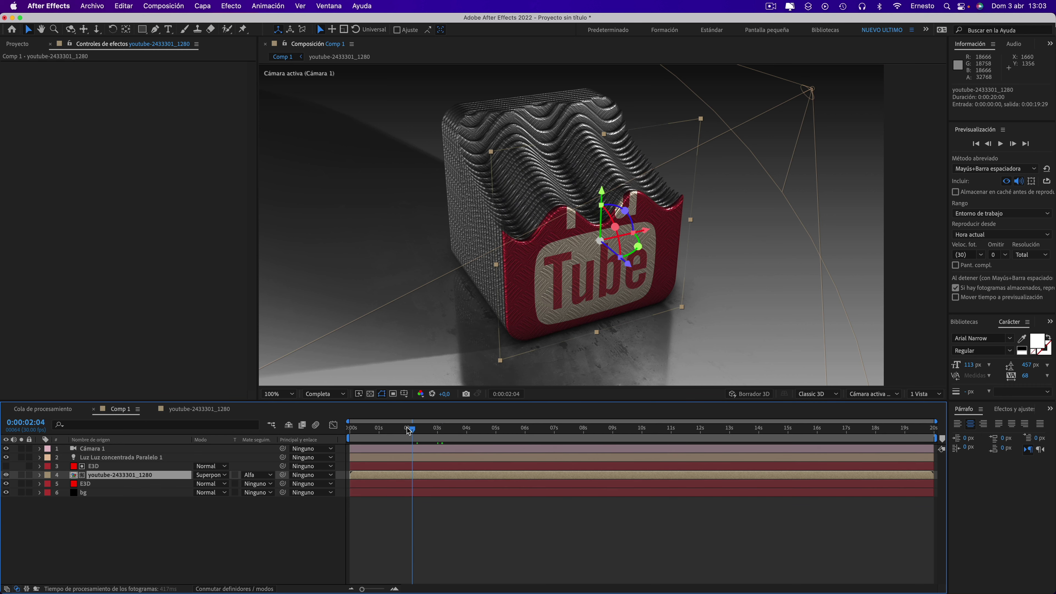
{"action": "left_click_drag", "start_coordinate": [409, 431], "coordinate": [407, 430]}
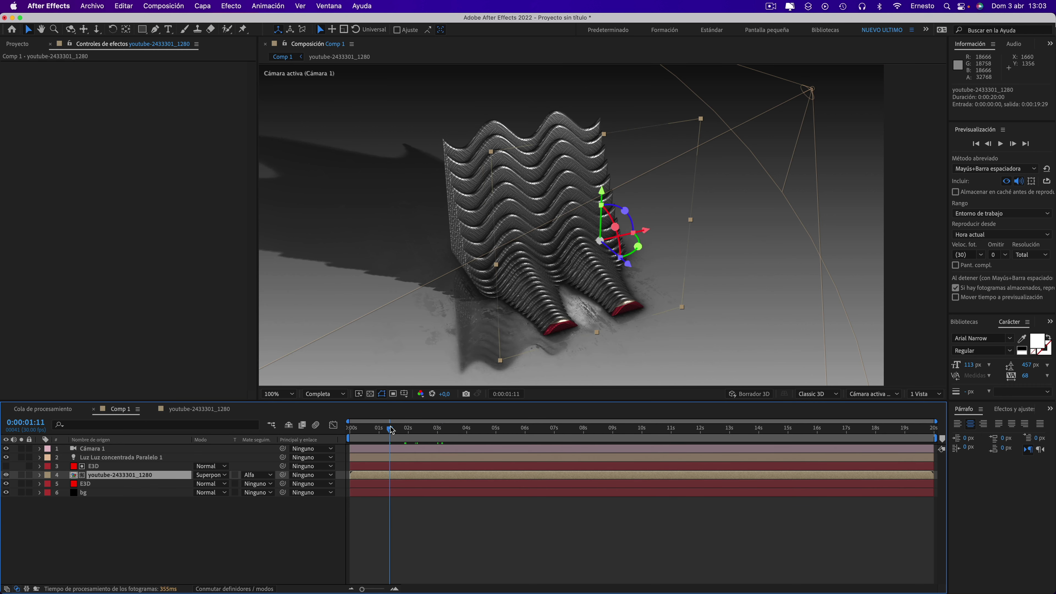
{"action": "left_click_drag", "start_coordinate": [379, 430], "coordinate": [439, 433]}
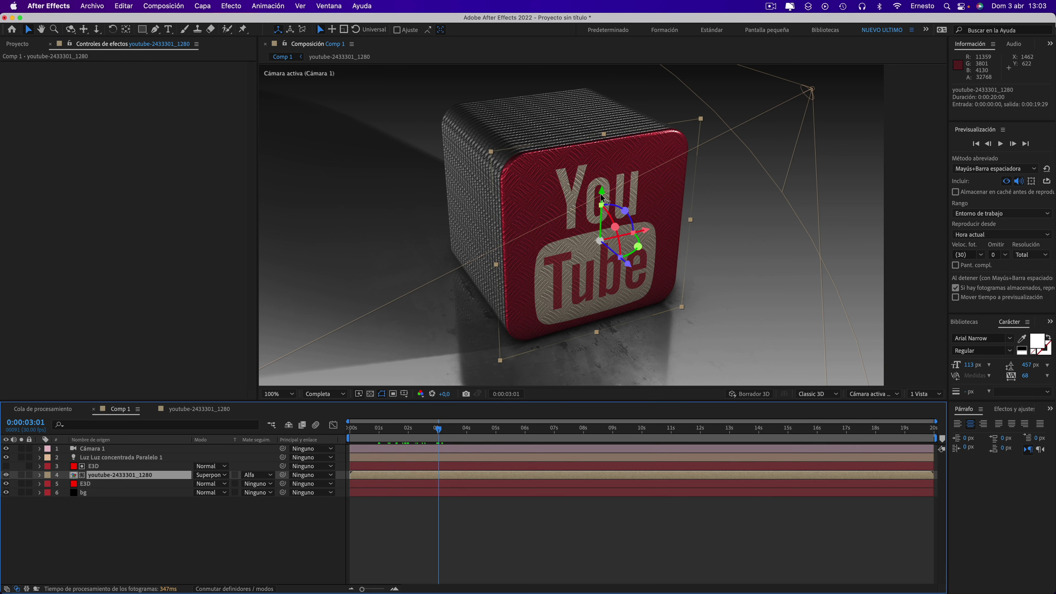
Nudge the logo to 1283.9, 212.8, -894.2 and enlarge it slightly to fill the front face
{"action": "left_click_drag", "start_coordinate": [601, 193], "coordinate": [600, 188]}
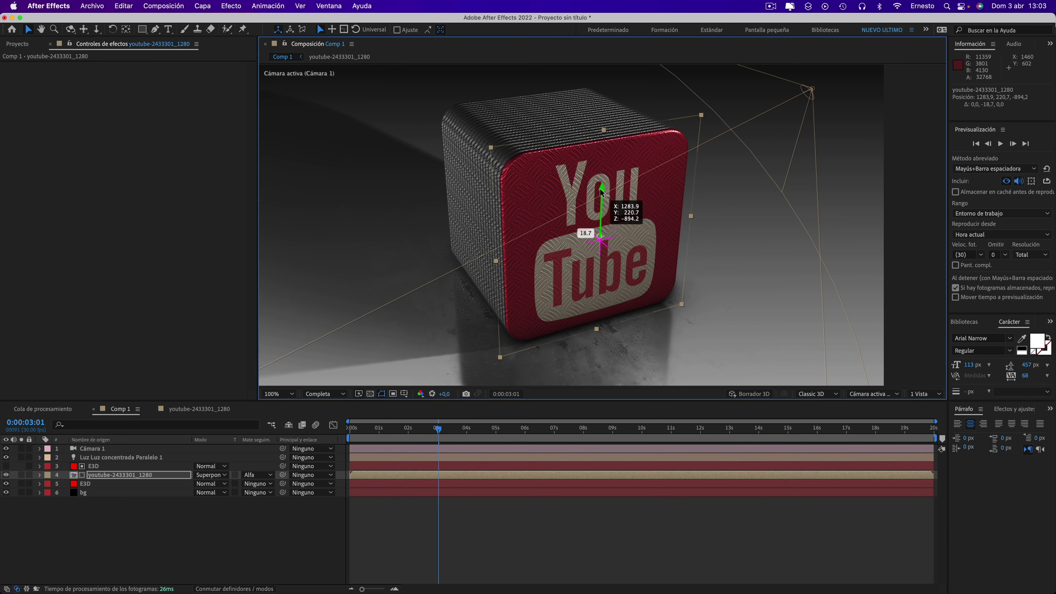
{"action": "left_click_drag", "start_coordinate": [683, 304], "coordinate": [688, 309]}
{"action": "left_click", "coordinate": [688, 308]}
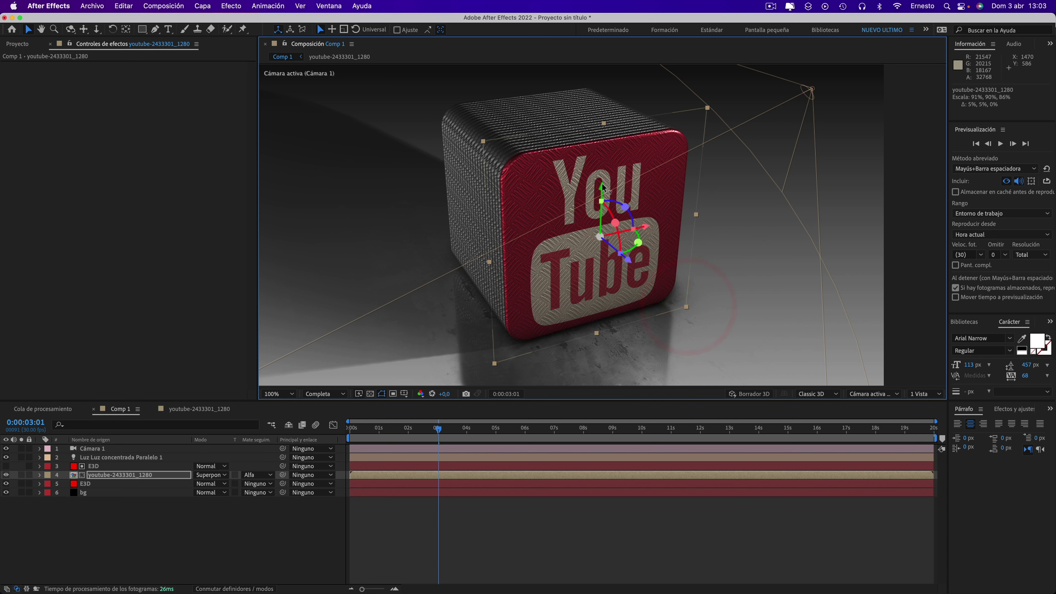
{"action": "left_click_drag", "start_coordinate": [601, 190], "coordinate": [602, 185]}
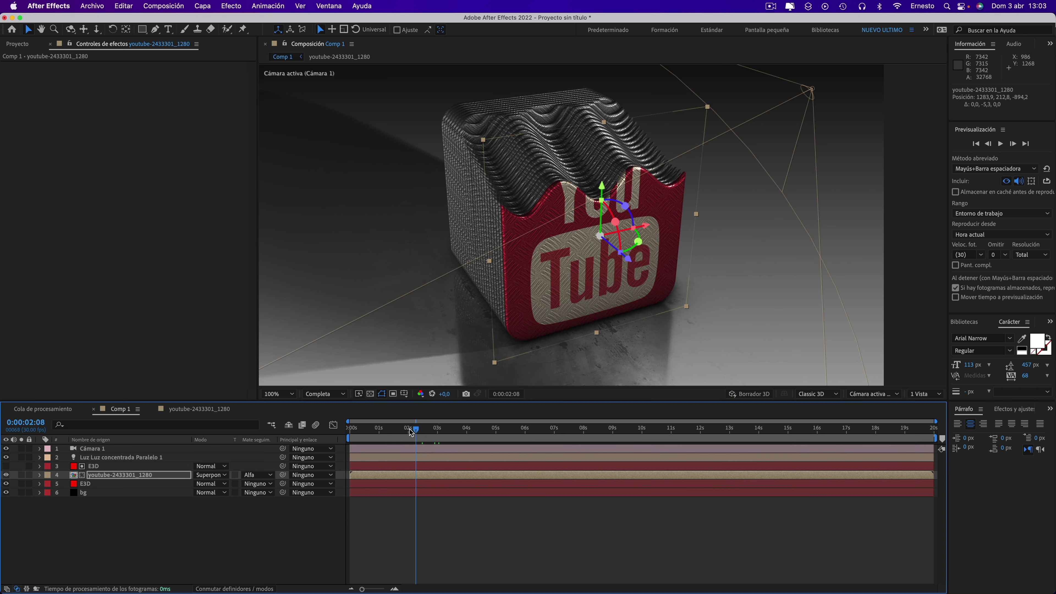
{"action": "mouse_move", "coordinate": [411, 433]}
{"action": "left_mouse_down"}
{"action": "mouse_move", "coordinate": [383, 432]}
{"action": "mouse_move", "coordinate": [411, 432]}
{"action": "left_mouse_up"}
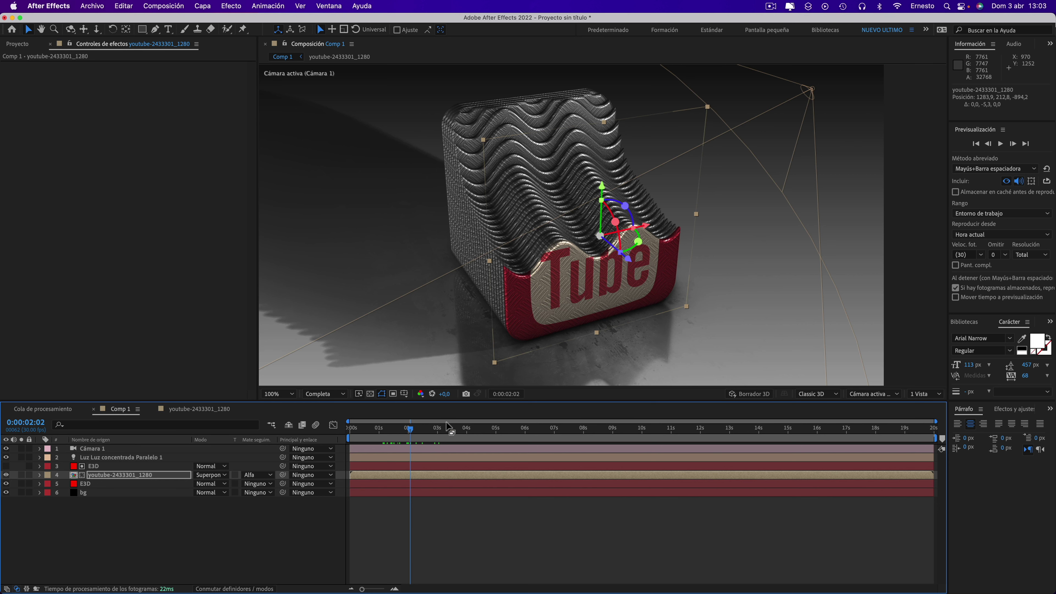
{"action": "left_click_drag", "start_coordinate": [382, 431], "coordinate": [441, 438]}
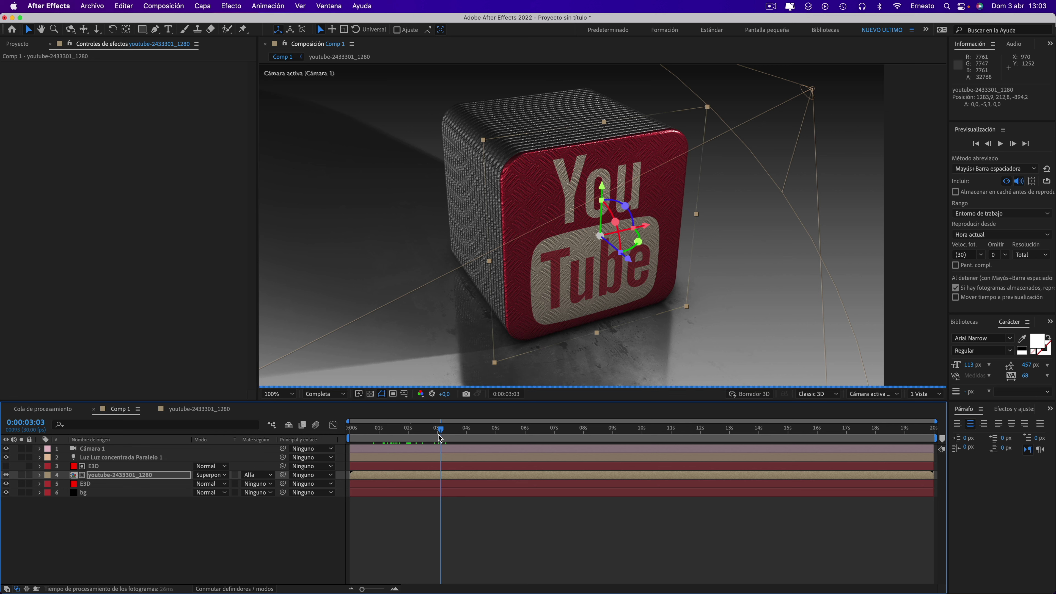
{"action": "left_click_drag", "start_coordinate": [442, 438], "coordinate": [436, 432]}
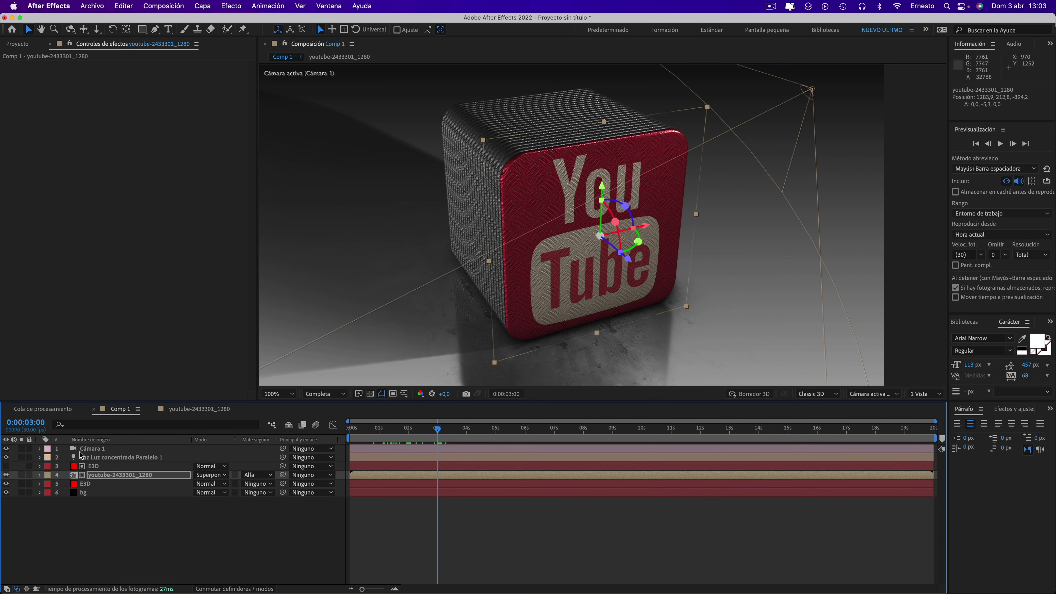
At 2 seconds, orbit Cámara 1 horizontally and pan it to a new pose around the cube
{"action": "left_click", "coordinate": [39, 449]}
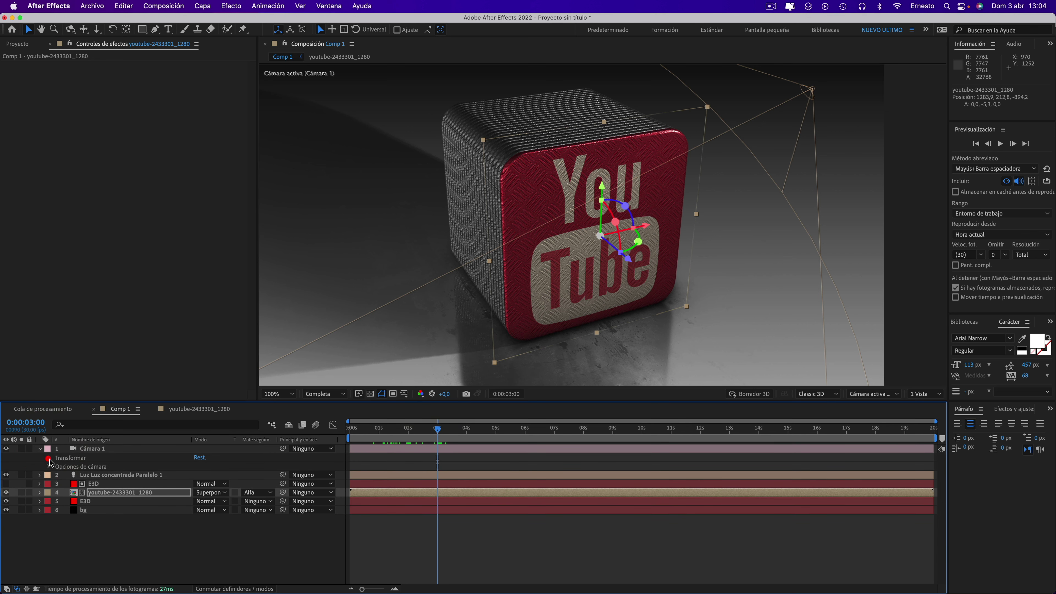
{"action": "left_click", "coordinate": [48, 457]}
{"action": "left_click", "coordinate": [65, 475]}
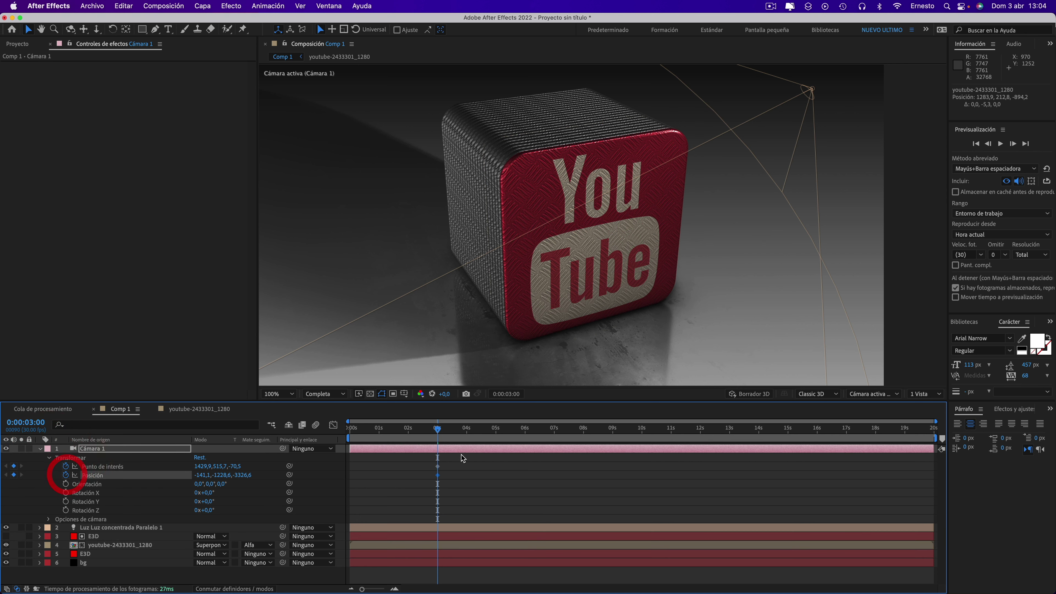
{"action": "left_click_drag", "start_coordinate": [429, 434], "coordinate": [410, 434]}
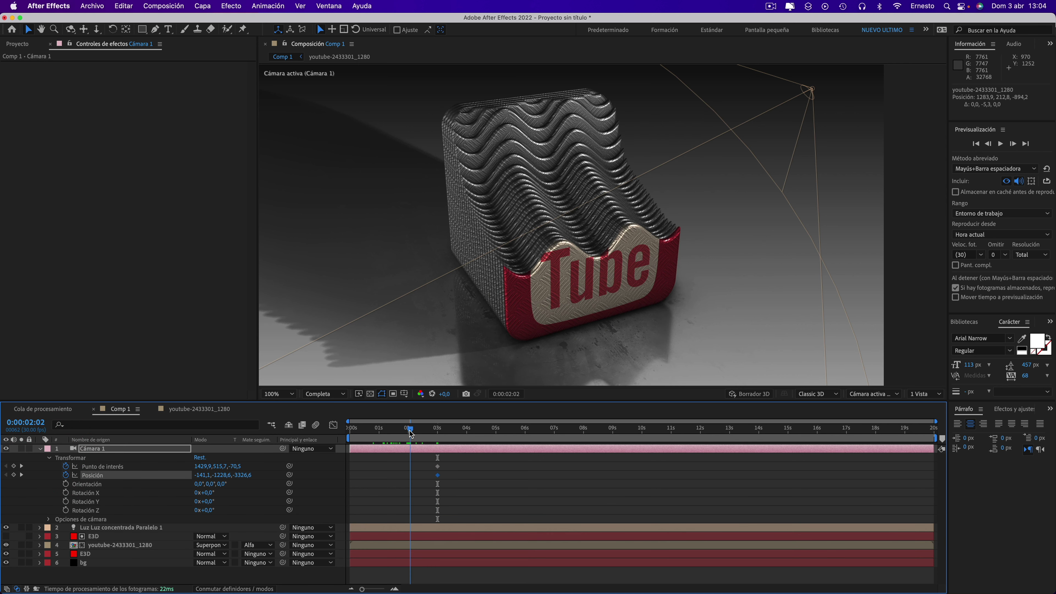
{"action": "left_click", "coordinate": [71, 30]}
{"action": "left_click", "coordinate": [291, 30]}
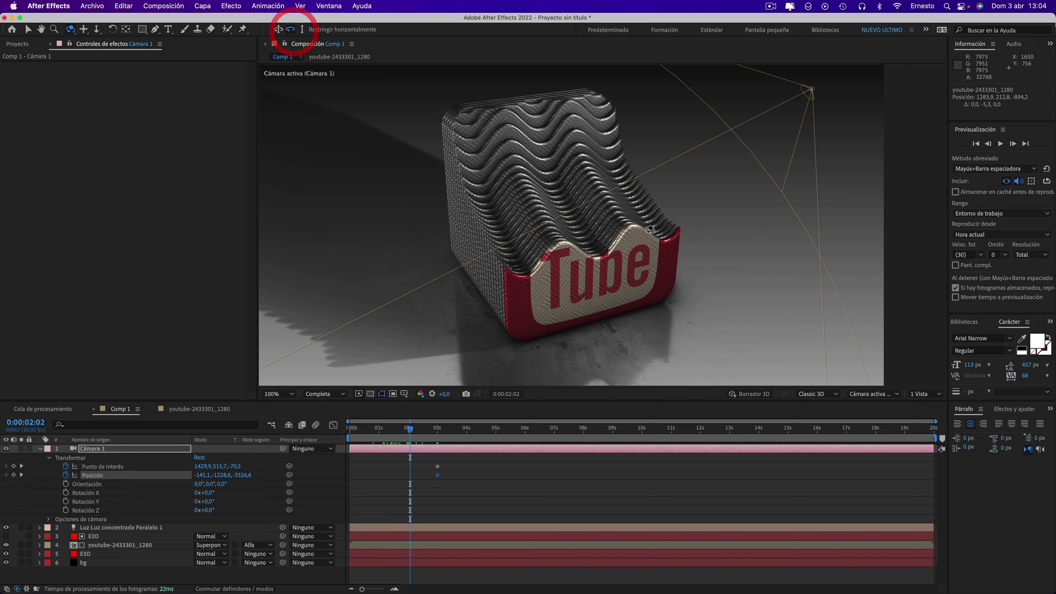
{"action": "mouse_move", "coordinate": [650, 230]}
{"action": "left_mouse_down"}
{"action": "mouse_move", "coordinate": [618, 231]}
{"action": "mouse_move", "coordinate": [401, 112]}
{"action": "left_mouse_up"}
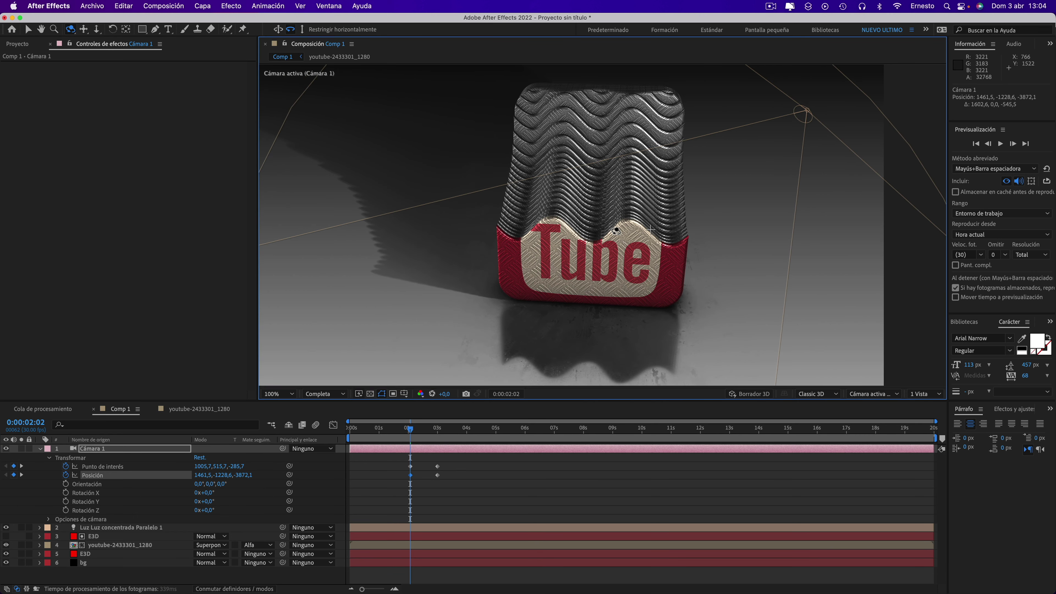
{"action": "left_click", "coordinate": [83, 30]}
{"action": "left_click_drag", "start_coordinate": [596, 211], "coordinate": [561, 225]}
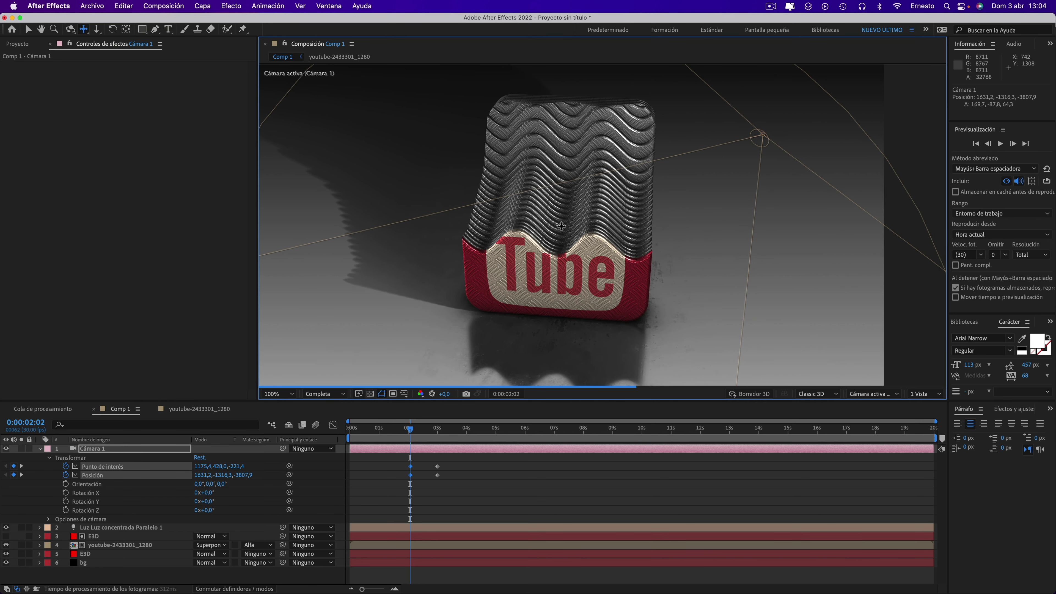
Shift the camera keyframes to the timeline start and end the work area at 0:00:05:02
{"action": "mouse_move", "coordinate": [410, 432]}
{"action": "left_mouse_down"}
{"action": "mouse_move", "coordinate": [438, 433]}
{"action": "mouse_move", "coordinate": [410, 431]}
{"action": "mouse_move", "coordinate": [424, 433]}
{"action": "left_mouse_up"}
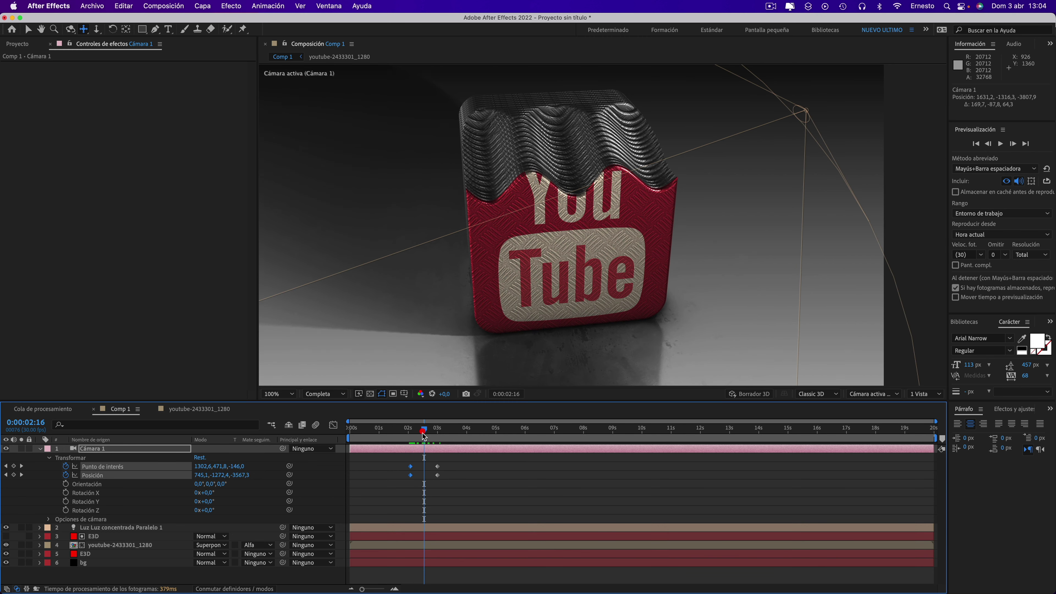
{"action": "mouse_move", "coordinate": [416, 484]}
{"action": "left_mouse_down"}
{"action": "mouse_move", "coordinate": [408, 465]}
{"action": "mouse_move", "coordinate": [351, 471]}
{"action": "left_mouse_up"}
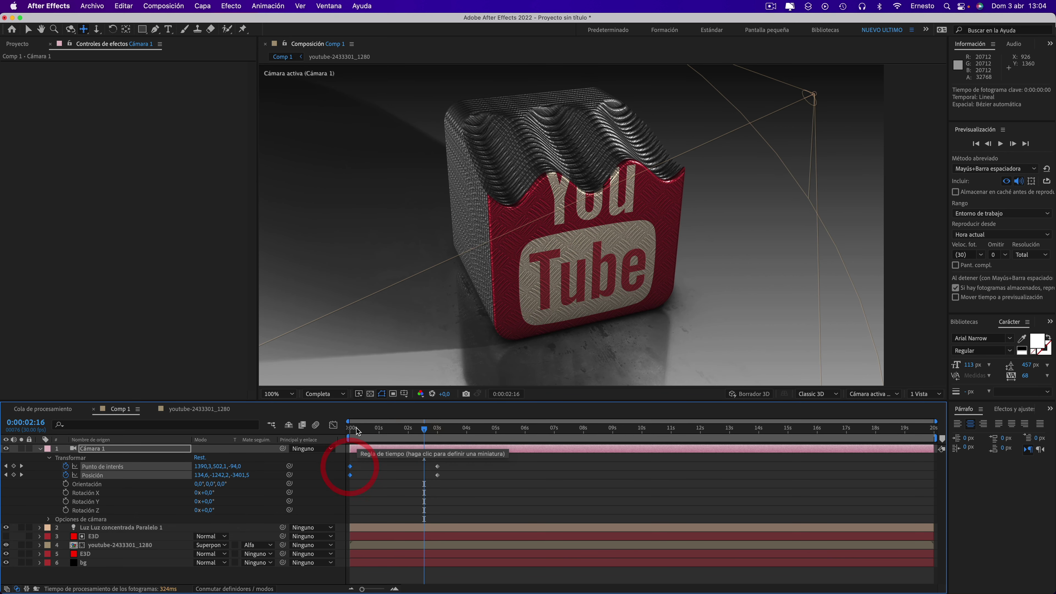
{"action": "left_click_drag", "start_coordinate": [357, 431], "coordinate": [449, 436]}
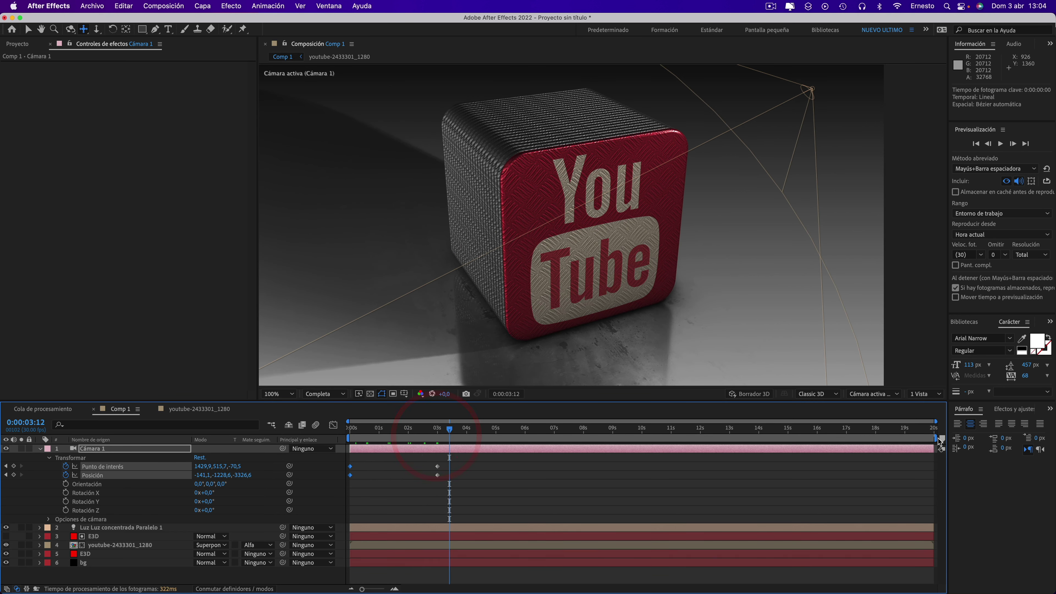
{"action": "mouse_move", "coordinate": [937, 437]}
{"action": "left_mouse_down"}
{"action": "mouse_move", "coordinate": [509, 438]}
{"action": "mouse_move", "coordinate": [498, 415]}
{"action": "left_mouse_up"}
{"action": "left_click", "coordinate": [999, 143]}
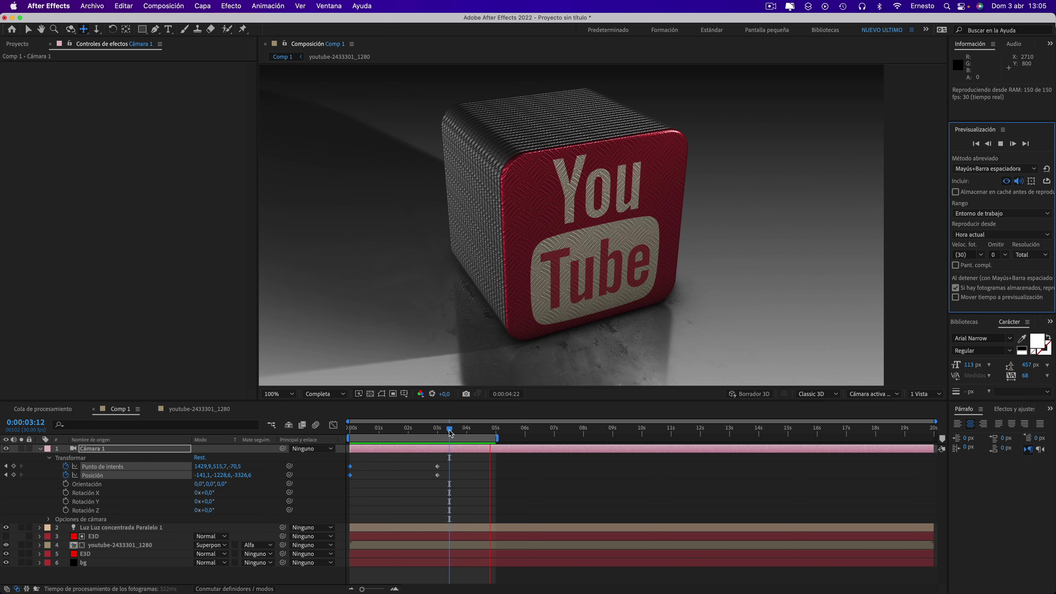
{"action": "left_click_drag", "start_coordinate": [450, 433], "coordinate": [414, 431]}
{"action": "left_click", "coordinate": [95, 546]}
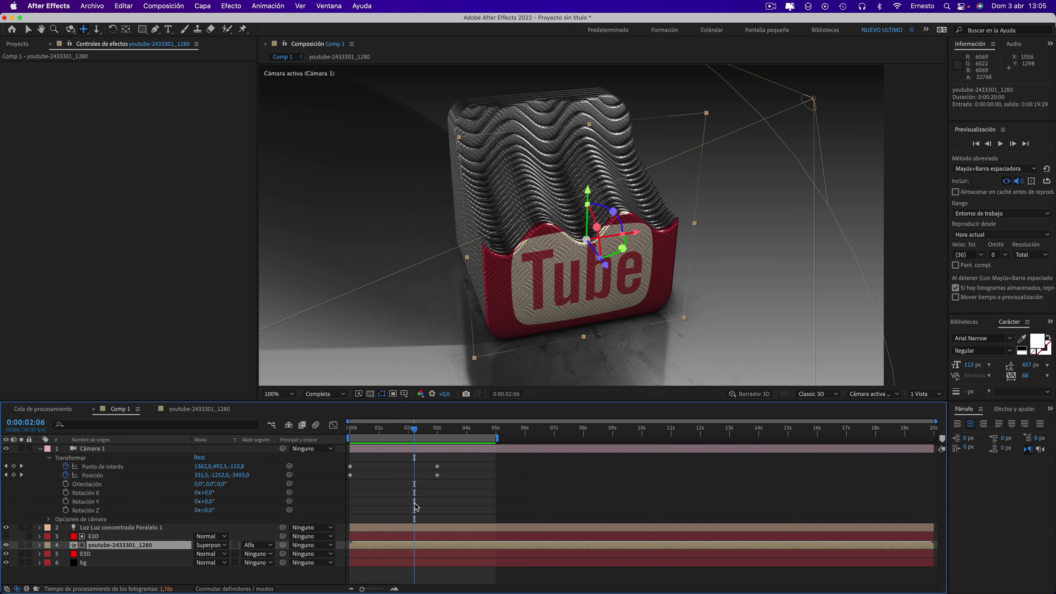
{"action": "mouse_move", "coordinate": [415, 430]}
{"action": "left_mouse_down"}
{"action": "mouse_move", "coordinate": [454, 432]}
{"action": "mouse_move", "coordinate": [412, 433]}
{"action": "mouse_move", "coordinate": [440, 432]}
{"action": "left_mouse_up"}
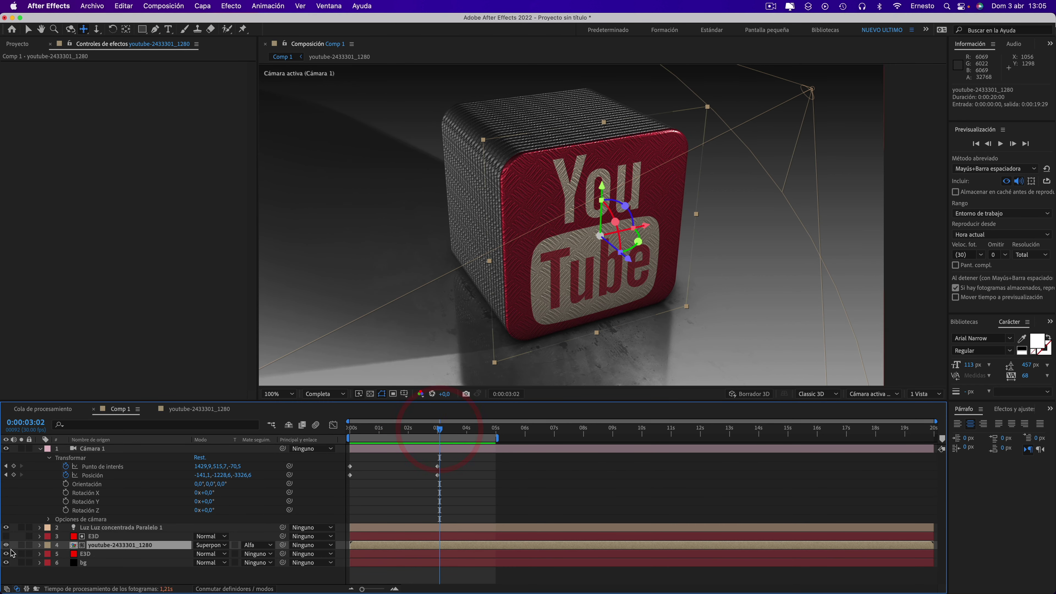
Keyframe the logo's Anchor Point and Position, dropping it below the cube face at an earlier frame
{"action": "left_click", "coordinate": [39, 544]}
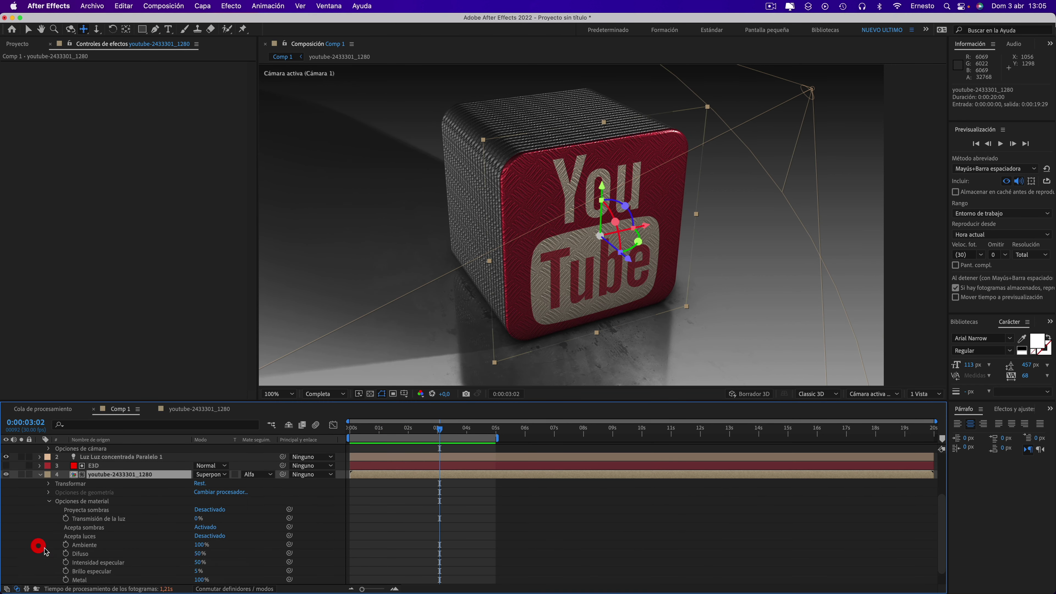
{"action": "left_click", "coordinate": [49, 483]}
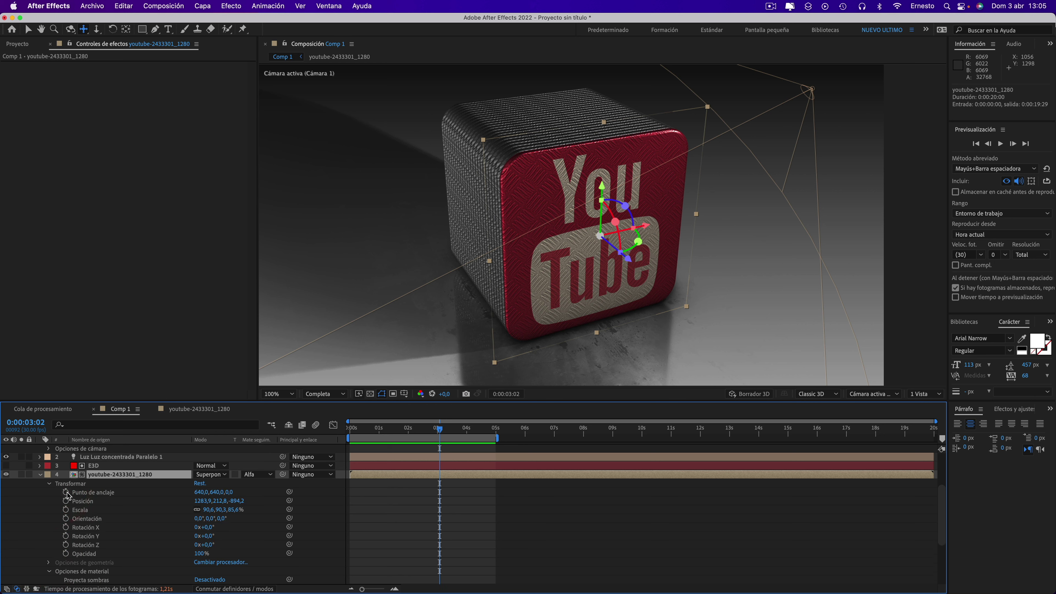
{"action": "left_click", "coordinate": [66, 491]}
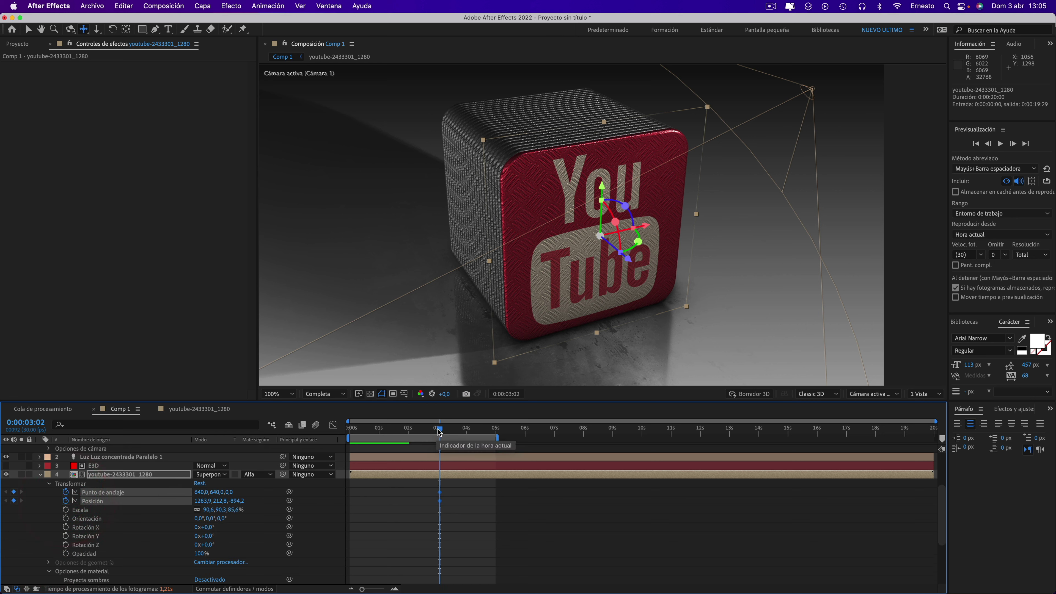
{"action": "left_click_drag", "start_coordinate": [439, 431], "coordinate": [384, 432]}
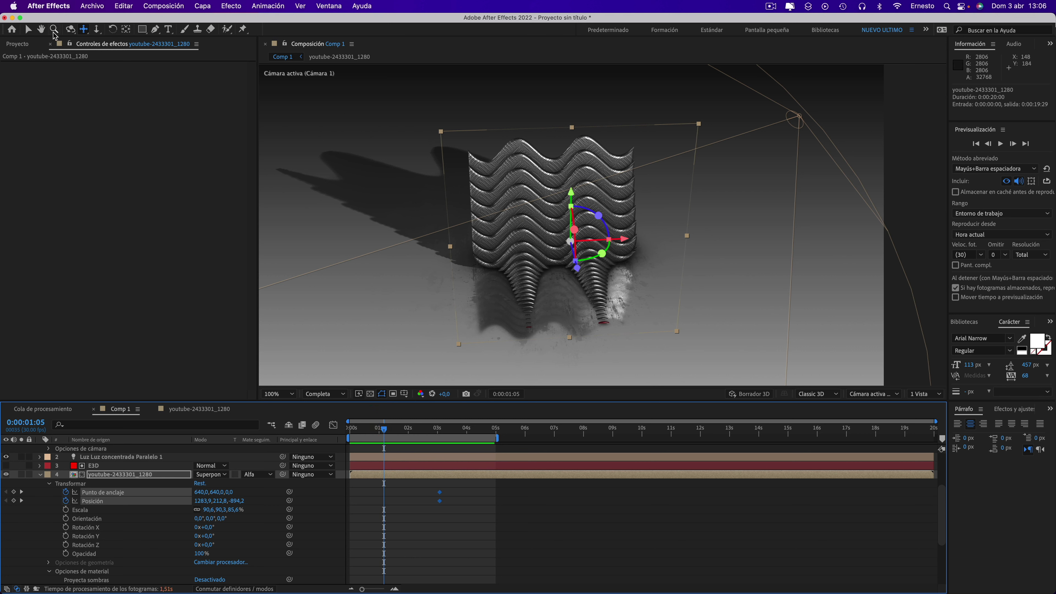
{"action": "left_click", "coordinate": [29, 29]}
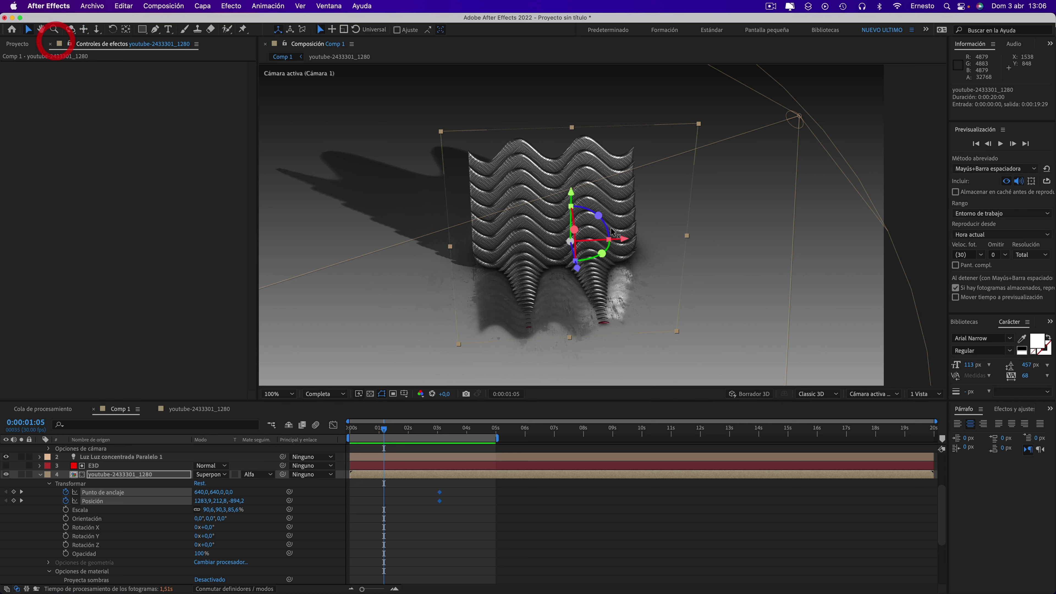
{"action": "left_click_drag", "start_coordinate": [570, 196], "coordinate": [570, 347]}
Raise the logo higher at a later frame and preview its rise up to three seconds
{"action": "mouse_move", "coordinate": [393, 432]}
{"action": "left_mouse_down"}
{"action": "mouse_move", "coordinate": [442, 435]}
{"action": "mouse_move", "coordinate": [429, 433]}
{"action": "left_mouse_up"}
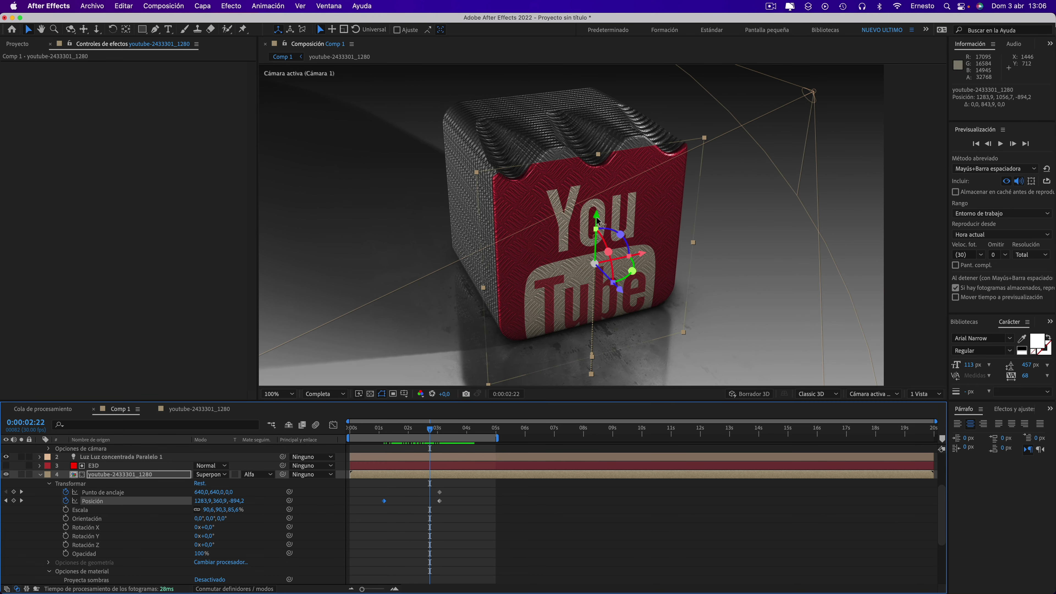
{"action": "left_click_drag", "start_coordinate": [596, 221], "coordinate": [593, 197]}
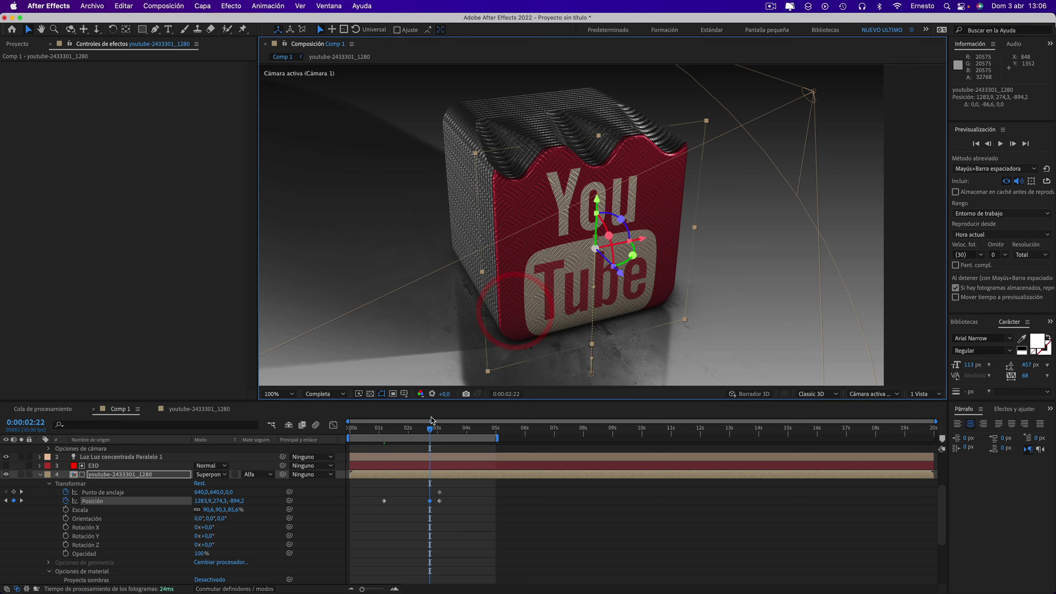
{"action": "left_click_drag", "start_coordinate": [430, 432], "coordinate": [390, 431]}
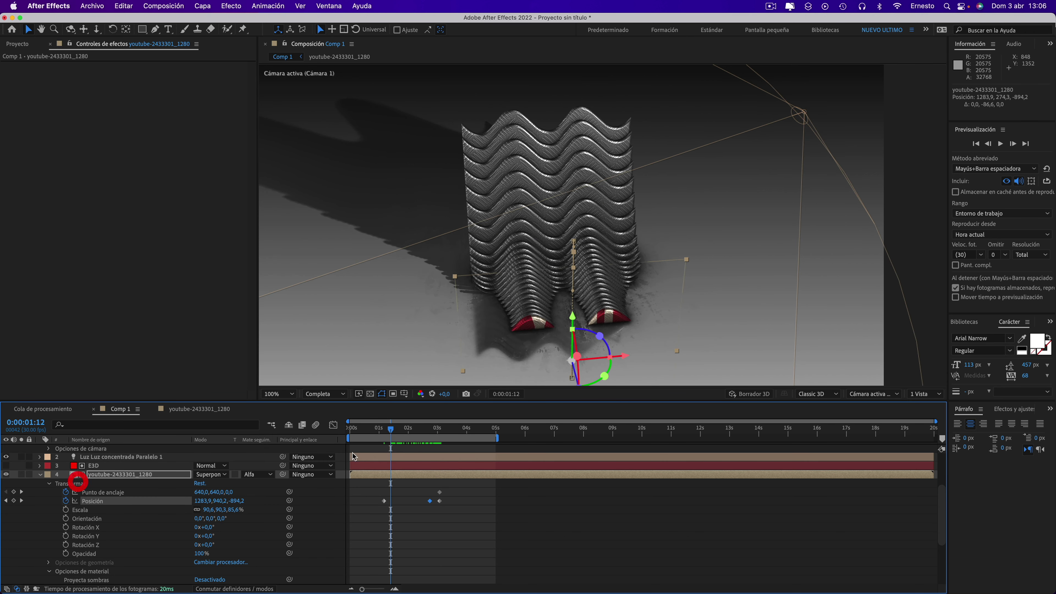
{"action": "left_click", "coordinate": [7, 500]}
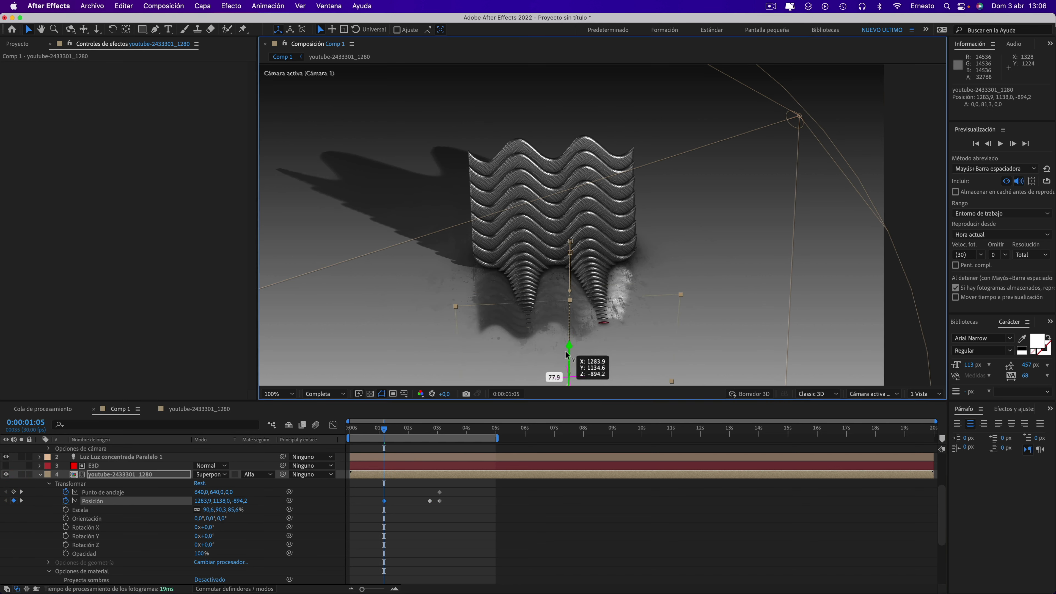
{"action": "mouse_move", "coordinate": [375, 431]}
{"action": "left_mouse_down"}
{"action": "mouse_move", "coordinate": [441, 430]}
{"action": "mouse_move", "coordinate": [417, 429]}
{"action": "left_mouse_up"}
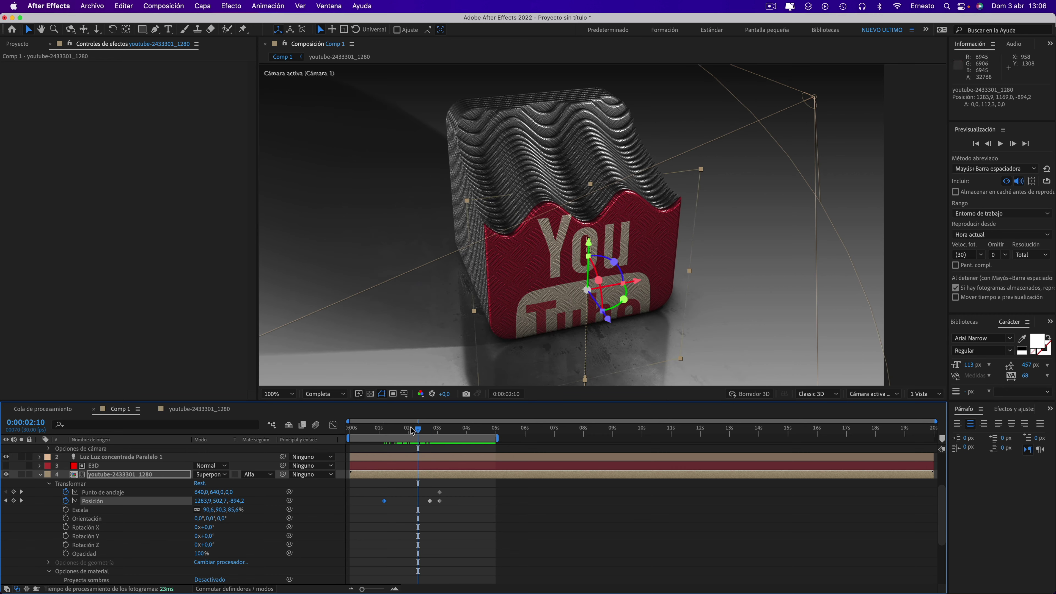
{"action": "left_click_drag", "start_coordinate": [419, 431], "coordinate": [459, 435]}
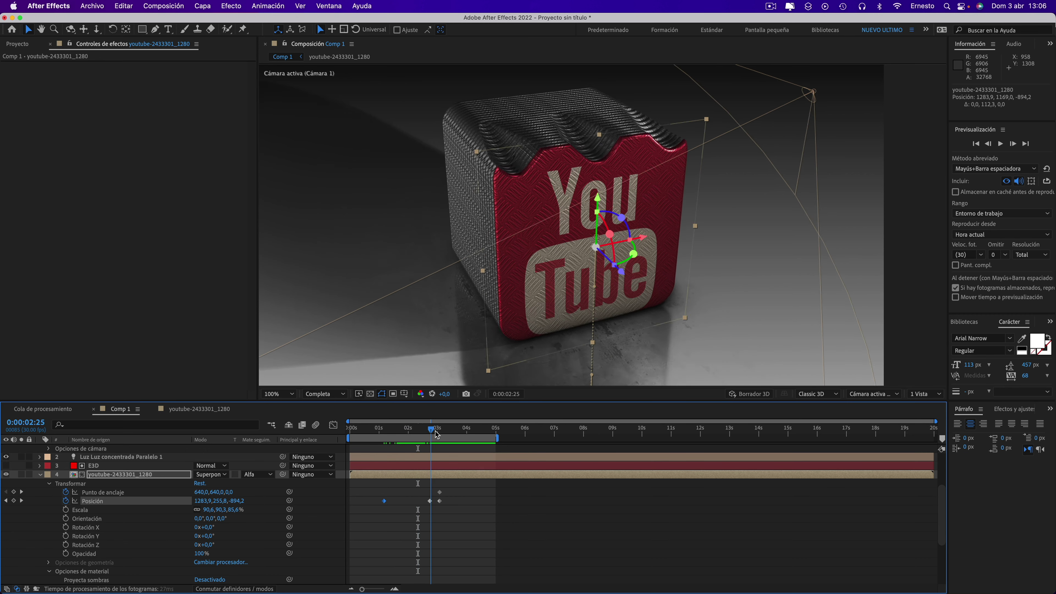
{"action": "mouse_move", "coordinate": [440, 435]}
{"action": "left_mouse_down"}
{"action": "mouse_move", "coordinate": [419, 434]}
{"action": "mouse_move", "coordinate": [468, 434]}
{"action": "mouse_move", "coordinate": [394, 429]}
{"action": "left_mouse_up"}
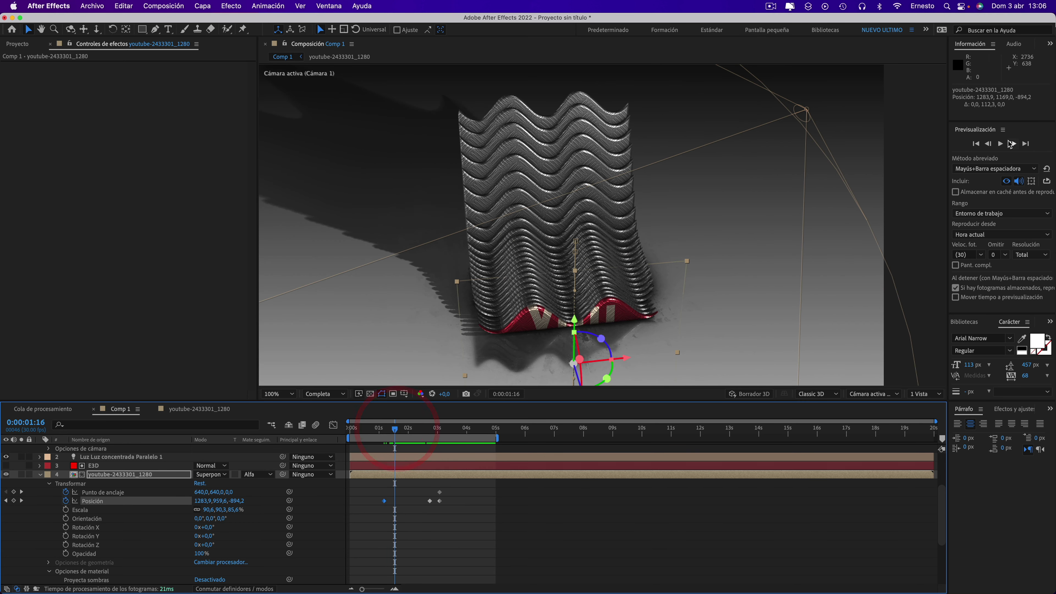
{"action": "left_click", "coordinate": [1000, 144]}
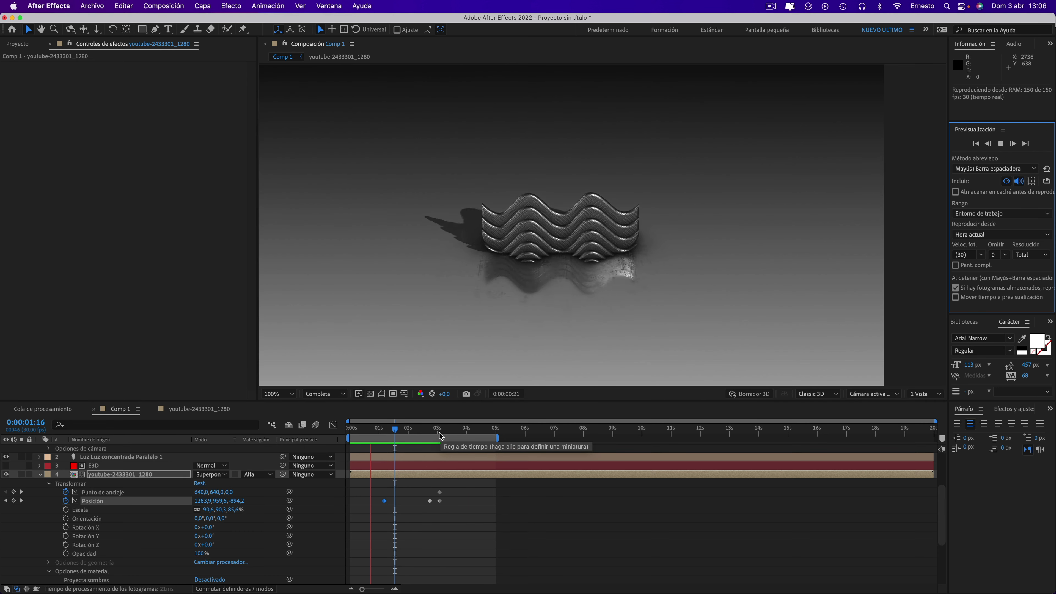
Stop the preview at three seconds and select the bg layer
{"action": "left_click", "coordinate": [438, 429]}
{"action": "scroll", "coordinate": [57, 540], "scroll_direction": "down", "scroll_amount": 5}
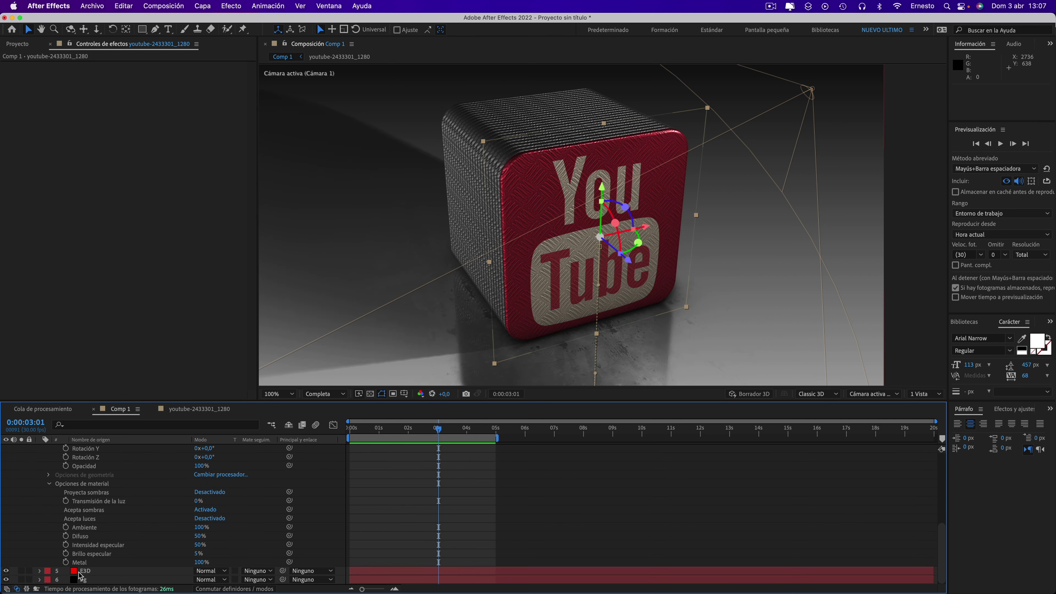
{"action": "left_click", "coordinate": [86, 579]}
Change the Gradient Ramp end colour to a pale beige-yellow and preview from 0:00
{"action": "left_click", "coordinate": [142, 101]}
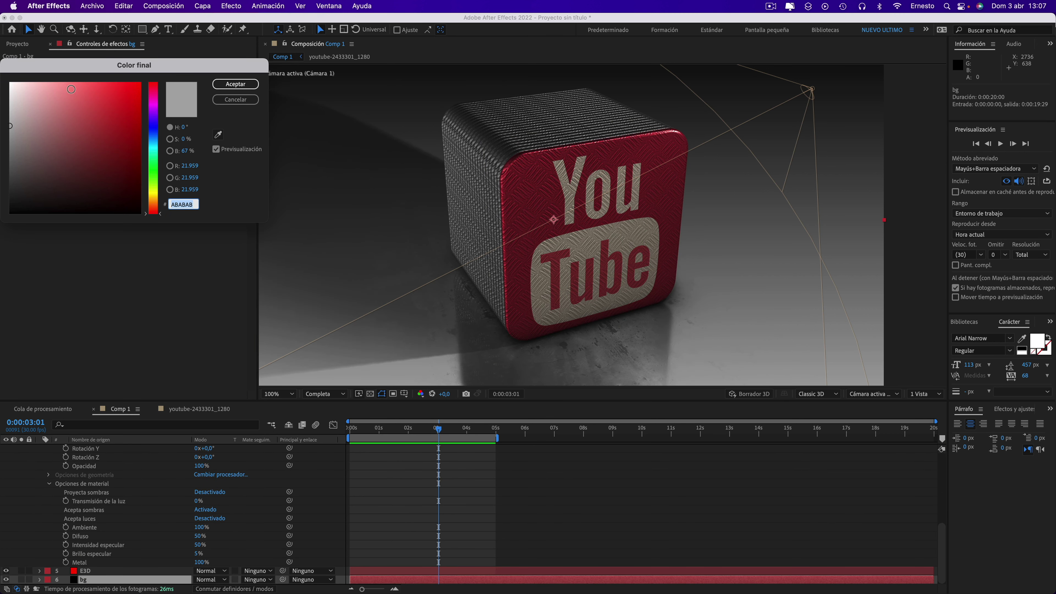
{"action": "left_click", "coordinate": [72, 89]}
{"action": "left_click", "coordinate": [51, 85]}
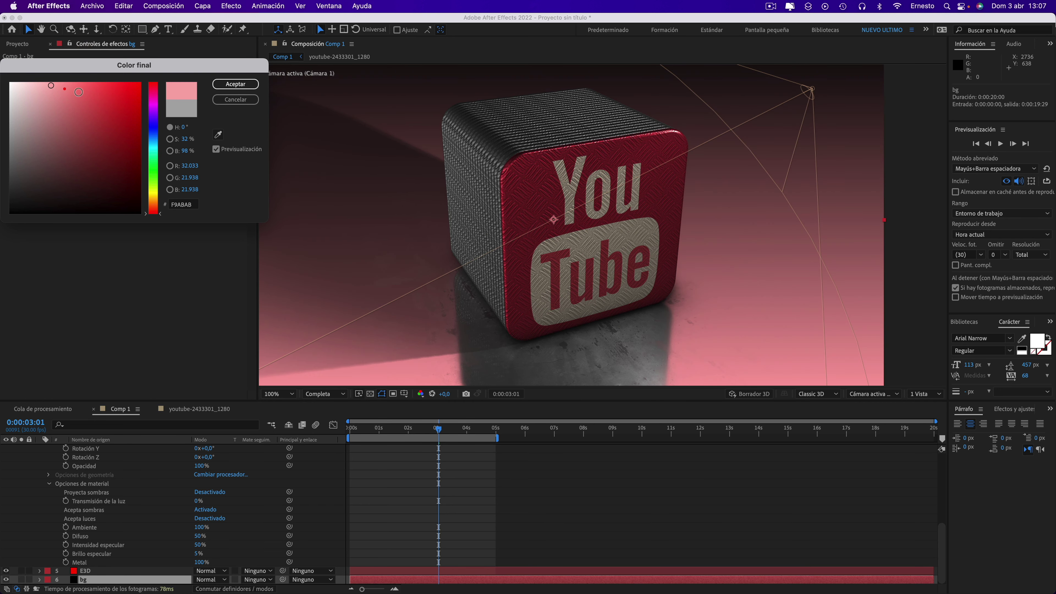
{"action": "left_click", "coordinate": [154, 193]}
{"action": "left_click_drag", "start_coordinate": [153, 193], "coordinate": [154, 198]}
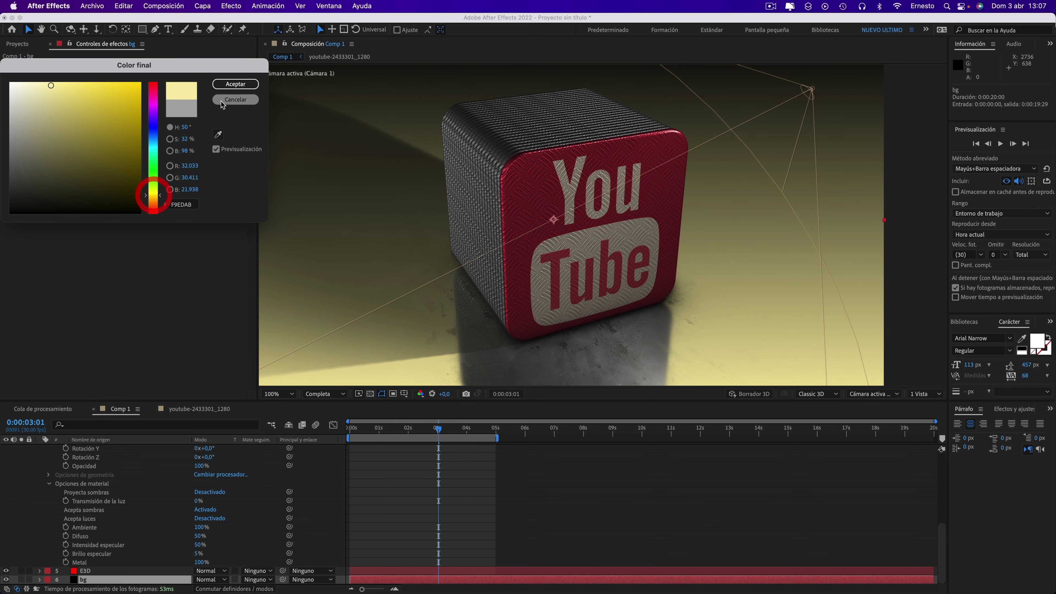
{"action": "left_click", "coordinate": [232, 85]}
{"action": "left_click_drag", "start_coordinate": [382, 428], "coordinate": [343, 427]}
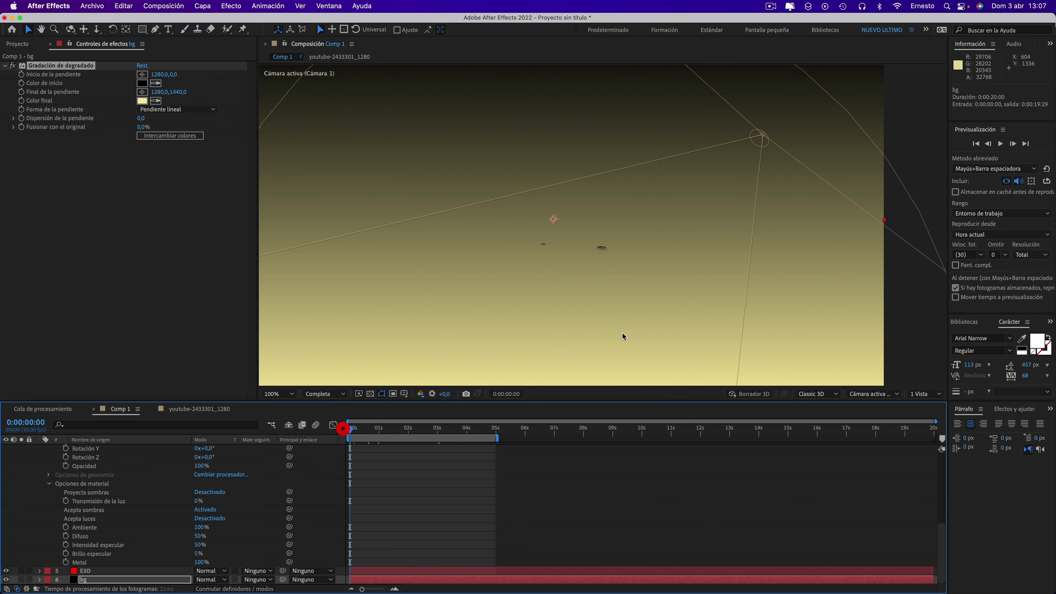
{"action": "left_click", "coordinate": [999, 144]}
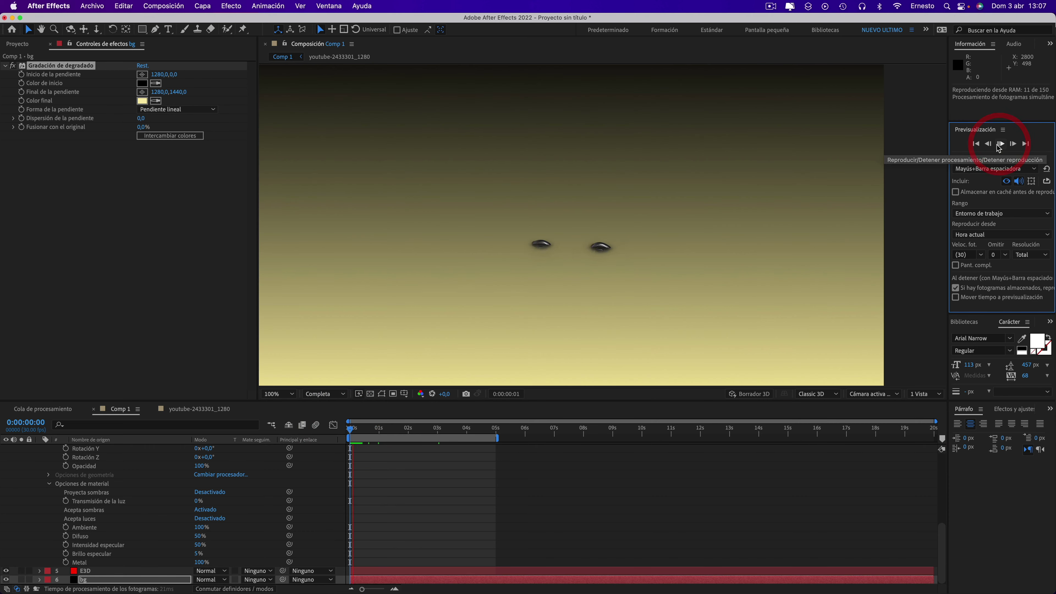